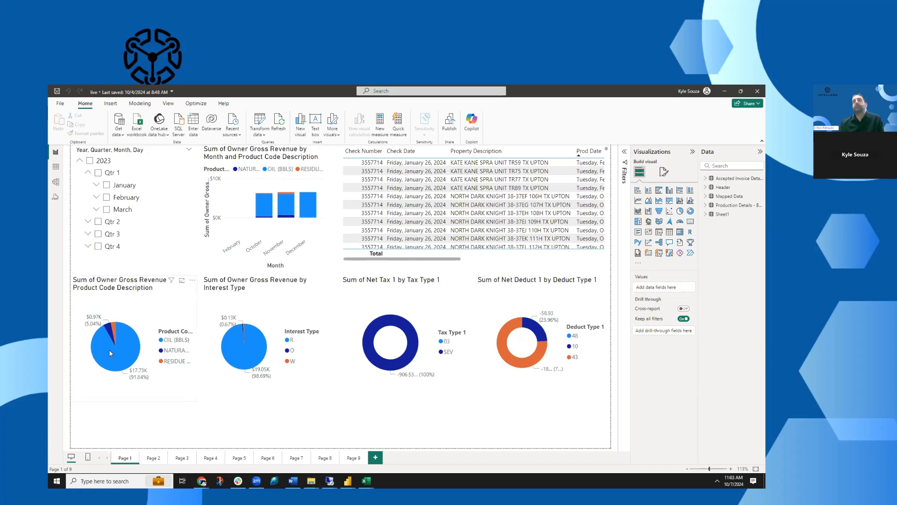
Step: Review the owner gross revenue charts on Page 1 and the revenue and volume matrix by property on Page 2
mouse_move(111, 353)
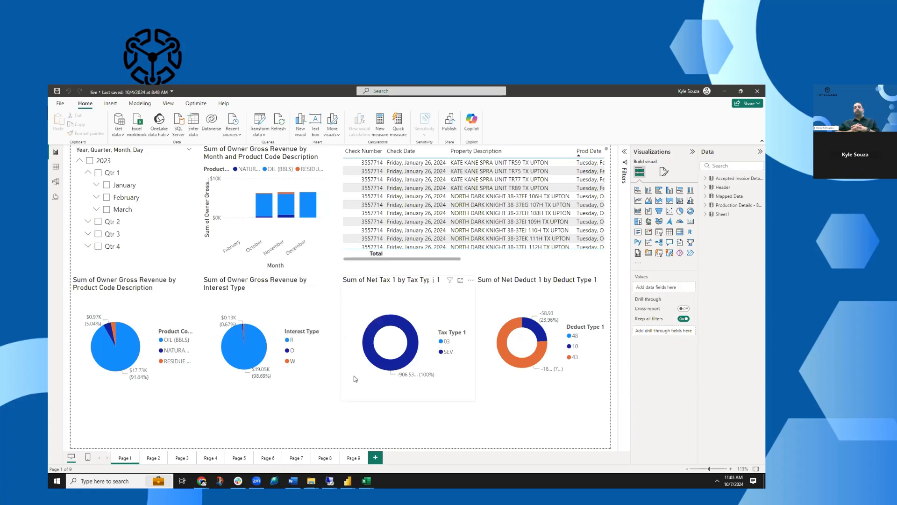
left_click(150, 459)
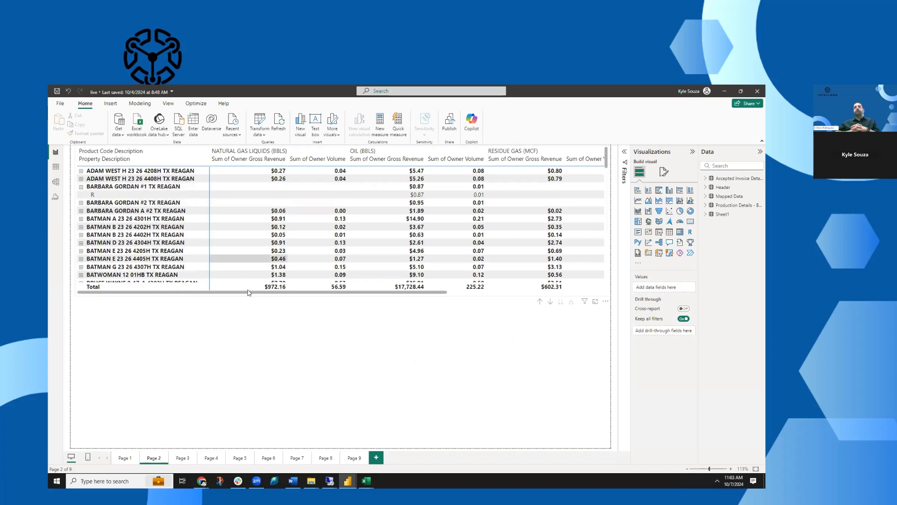
left_click_drag(141, 295, 334, 311)
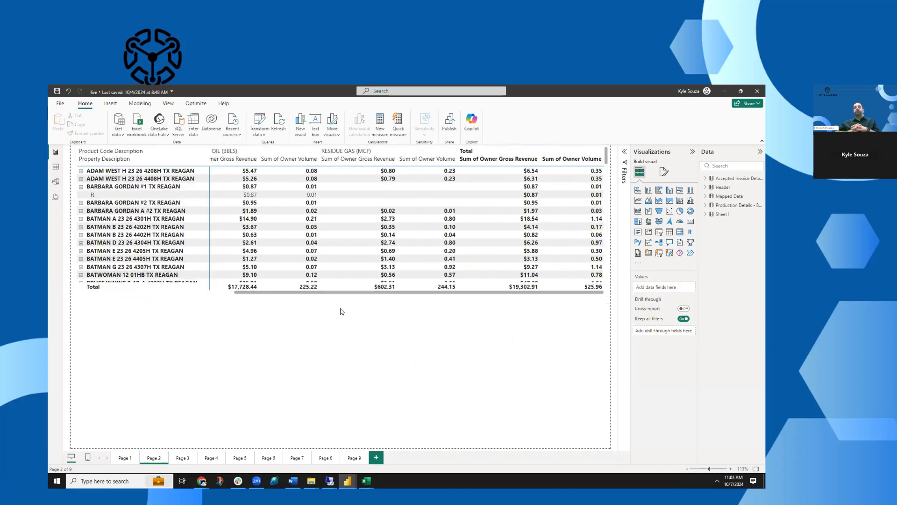
left_click_drag(280, 300, 175, 320)
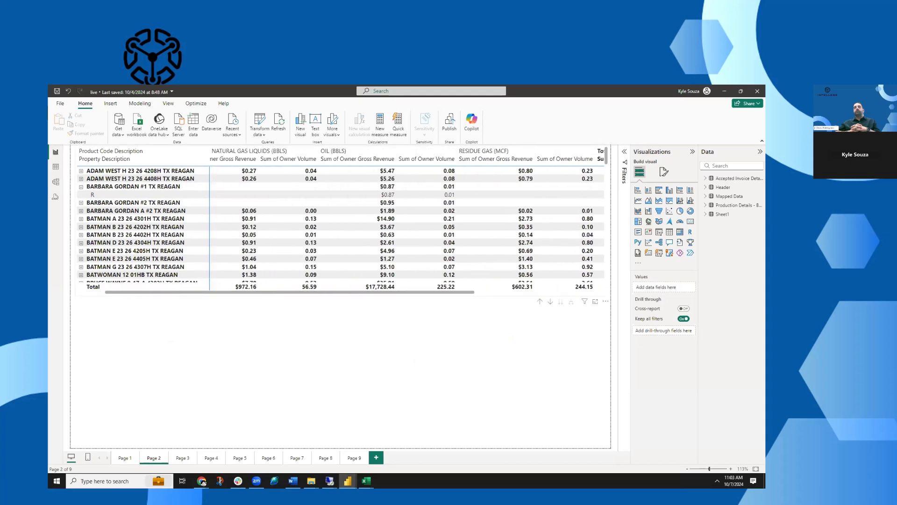
Step: Review the pending accepted invoice charts on Page 3, the well profit table on Page 4 and the AFE visuals on Page 5
left_click(183, 458)
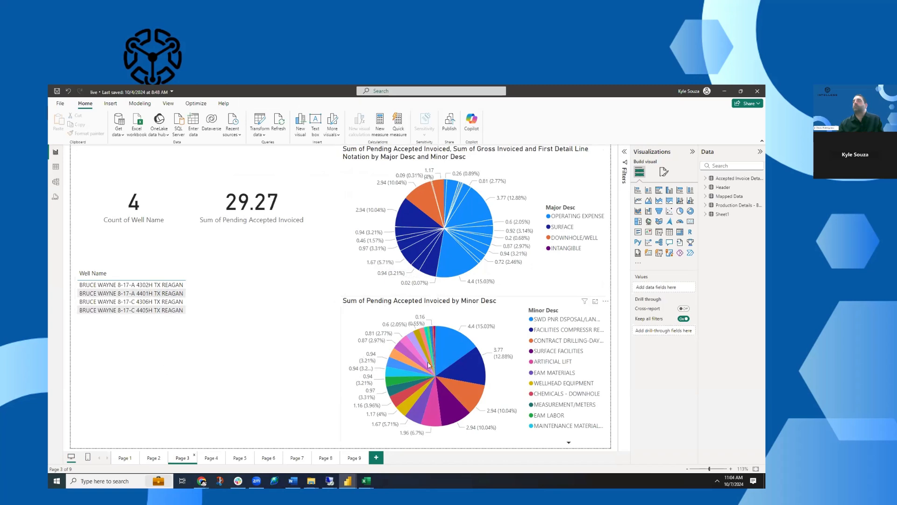
left_click(209, 459)
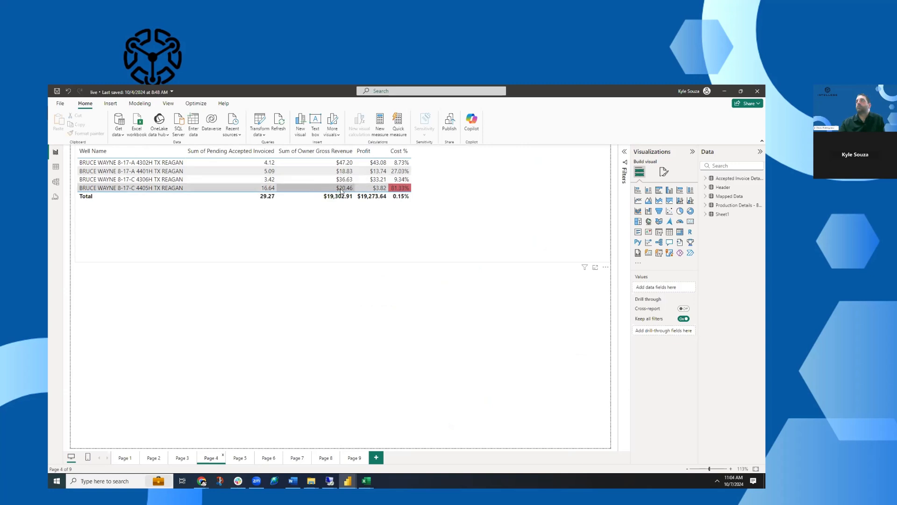
left_click(235, 458)
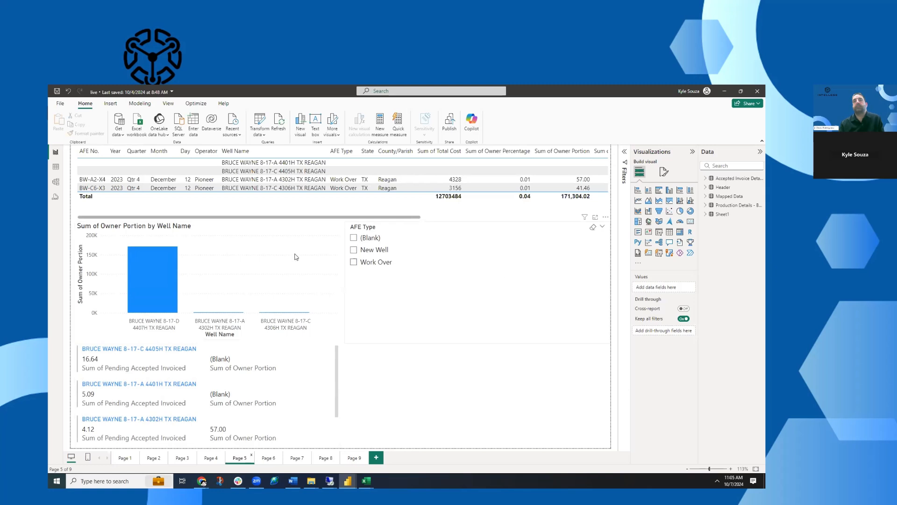
left_click_drag(326, 220, 288, 231)
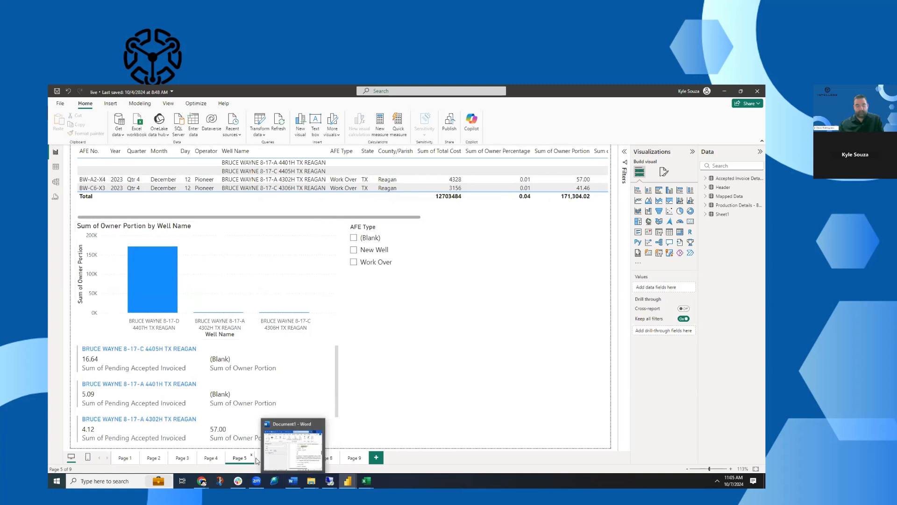
Step: Examine Page 6's gross volume table across all its columns and the owner volume pie chart by product code
left_click(275, 458)
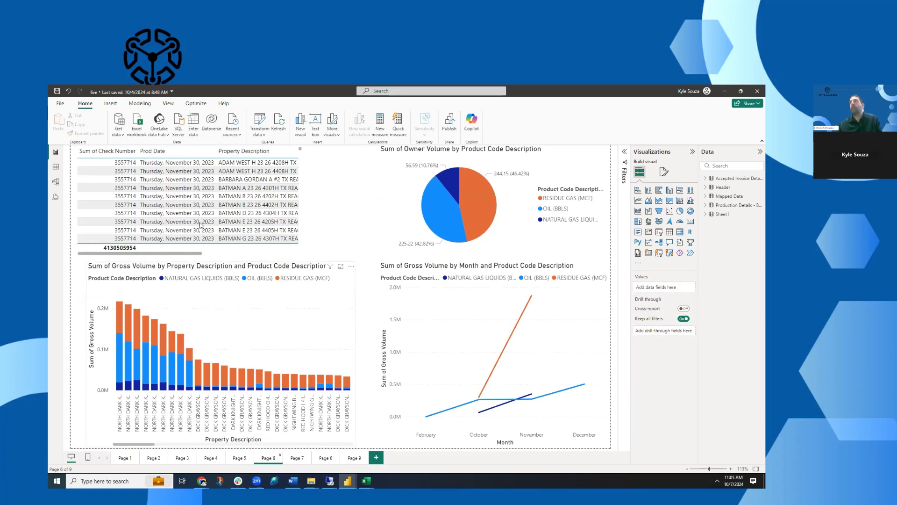
left_click(223, 254)
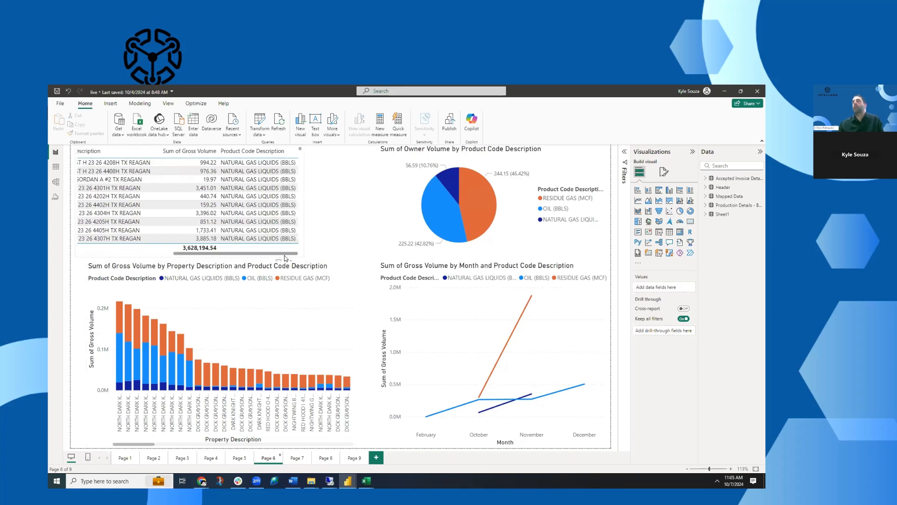
left_click_drag(243, 253, 115, 252)
left_click(89, 220)
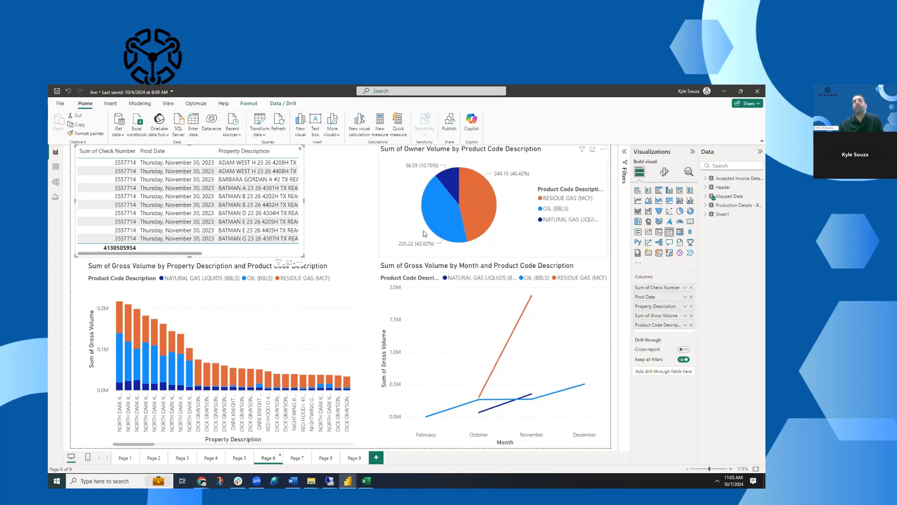
mouse_move(471, 197)
Step: Review the cumulative production on Page 7, the sold versus monthly volumes on Page 8 and the well map on Page 9
left_click(290, 462)
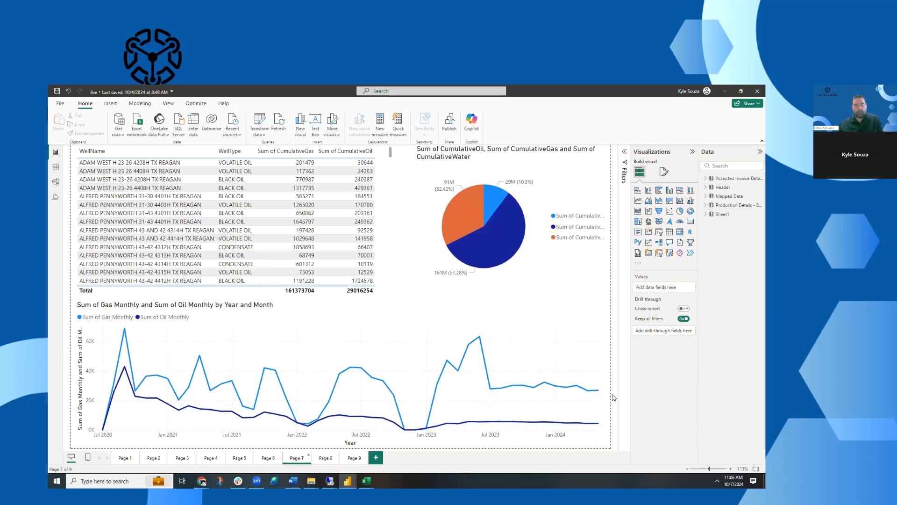
left_click(325, 458)
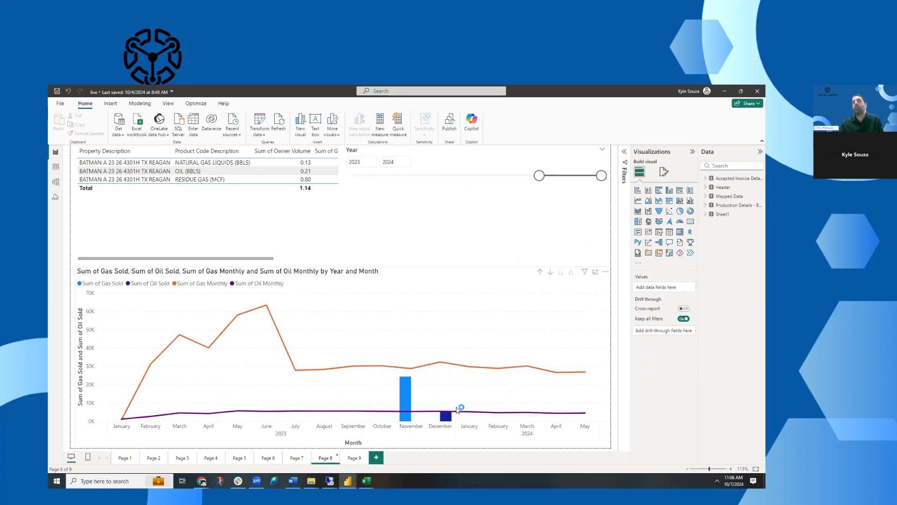
mouse_move(448, 417)
left_click(353, 459)
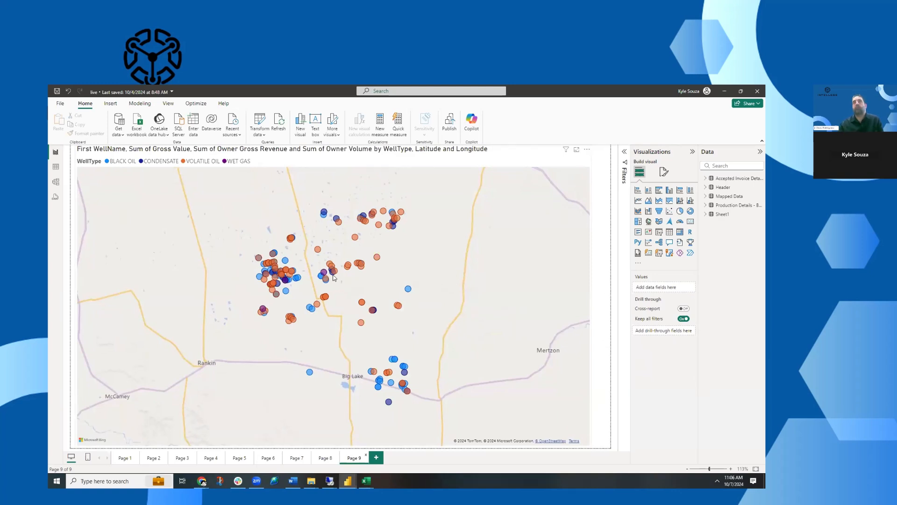
mouse_move(334, 273)
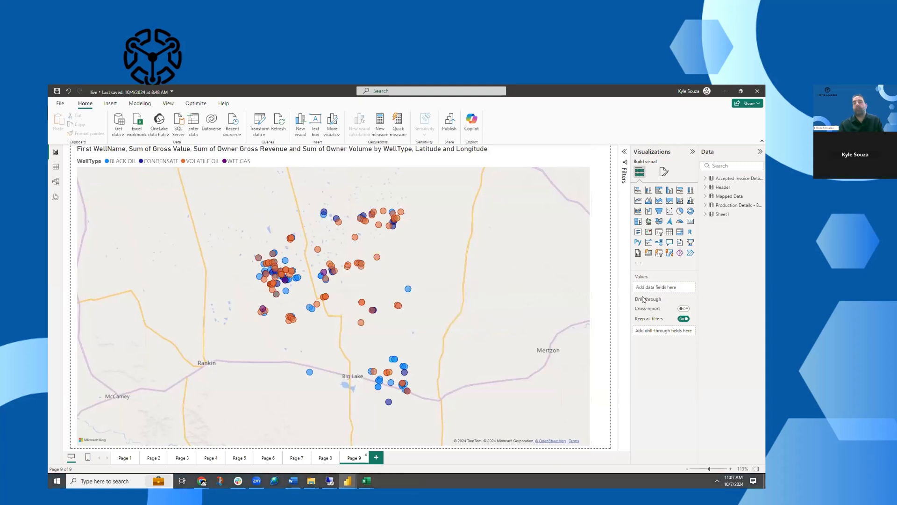
Step: Add a blank page to the report and switch to Excel, maximizing the Land Data Master sheet workbook
left_click(375, 458)
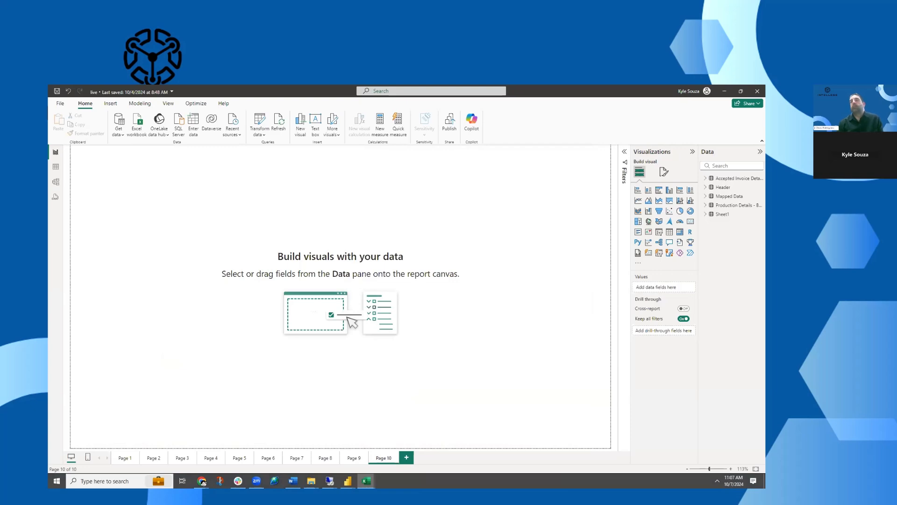
left_click(366, 481)
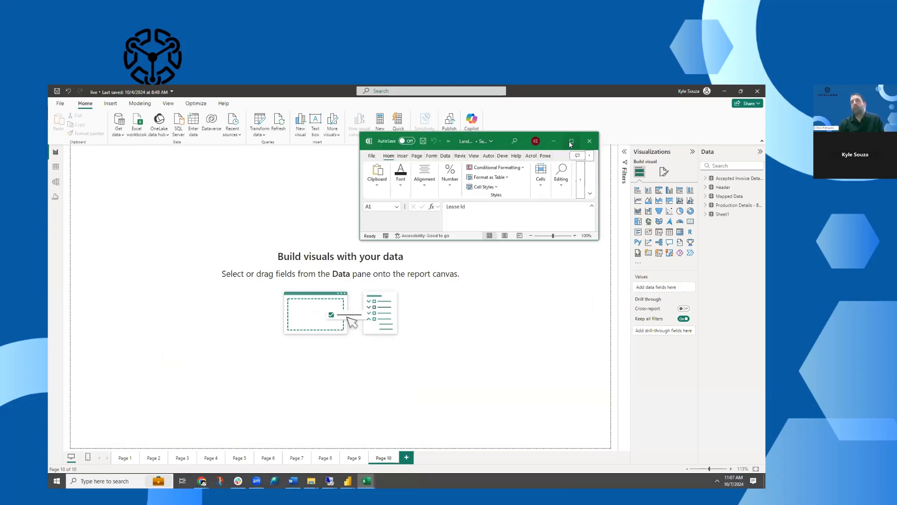
left_click(571, 141)
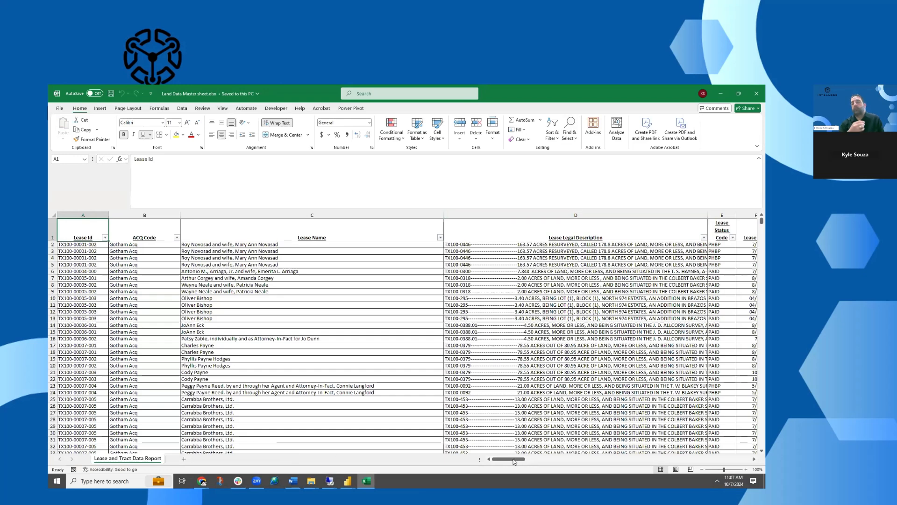
Step: Examine the lease columns of the Lease and Tract Data Report, from extension and bonus data through royalty and lease acreage
left_click_drag(513, 460, 568, 461)
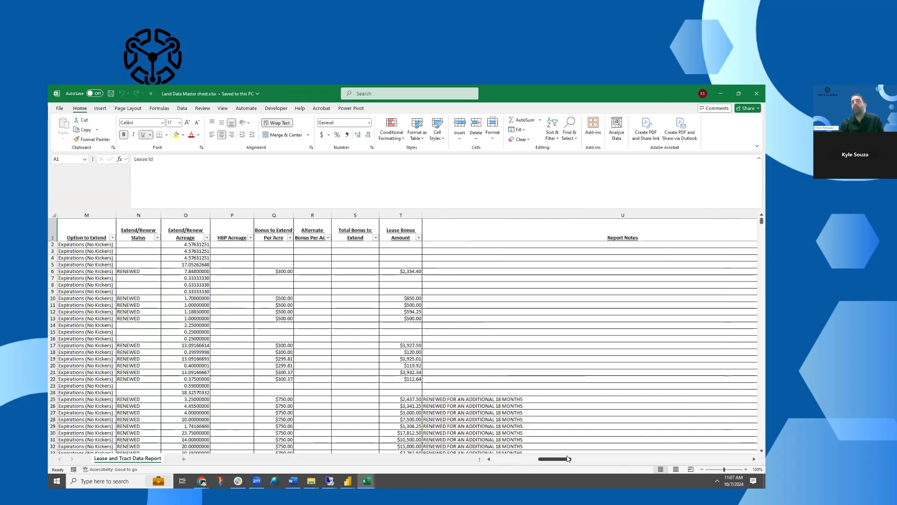
left_click(754, 460)
left_click(754, 460)
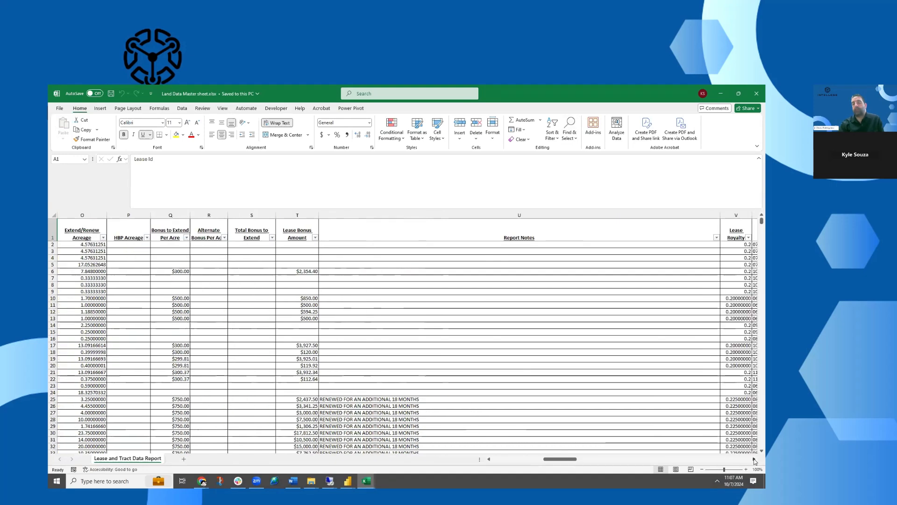
left_click(754, 460)
left_click(754, 460)
left_click(754, 460)
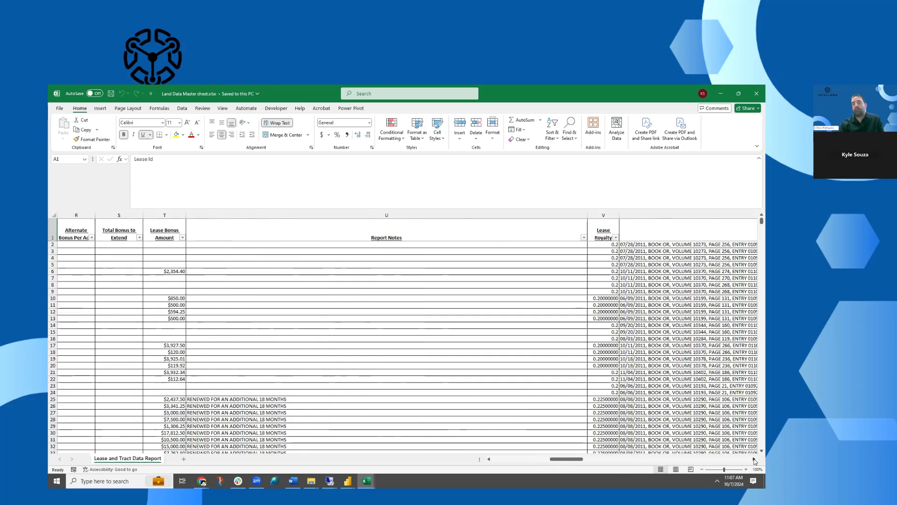
left_click(754, 461)
left_click(754, 460)
left_click(753, 460)
left_click(754, 460)
left_click(754, 460)
left_click(754, 460)
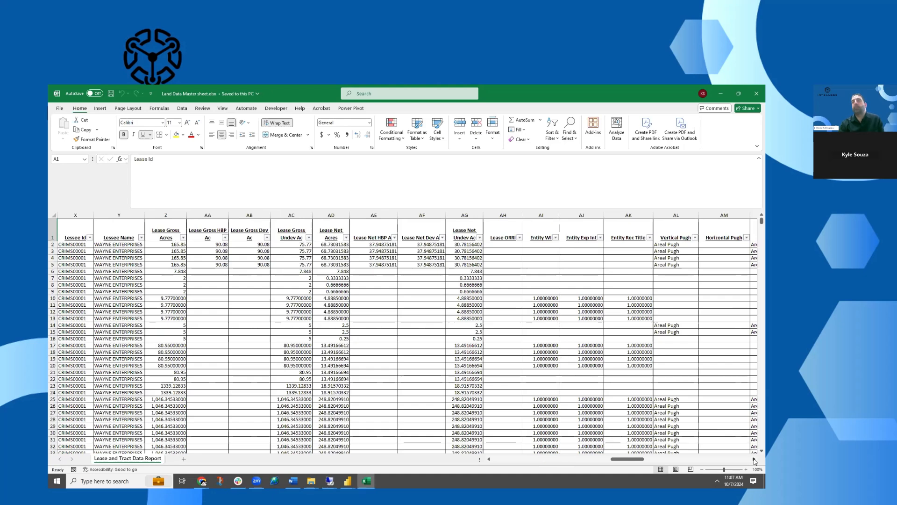
Step: Examine the Pugh, drilling, depth and prospect columns through to the tract acreage and interest columns
left_click(754, 460)
left_click(754, 460)
left_click(754, 461)
left_click(754, 461)
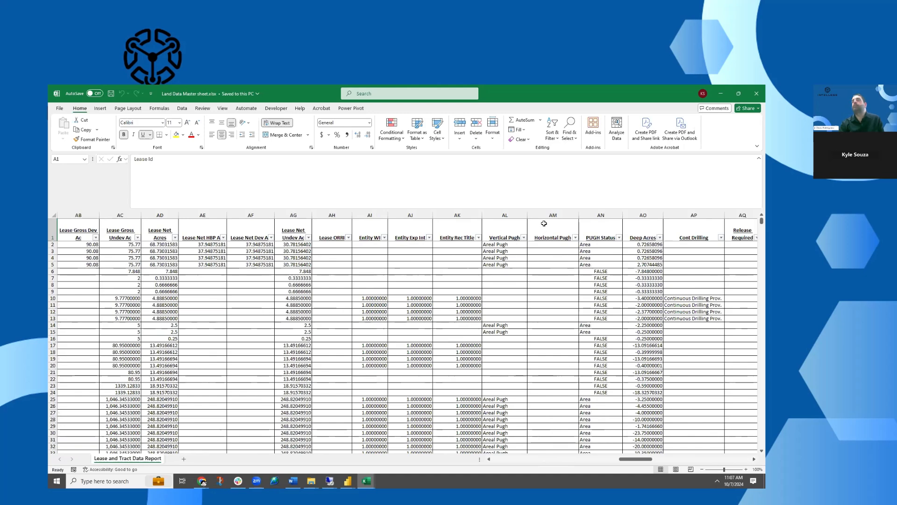
left_click(754, 461)
left_click(754, 460)
left_click(753, 461)
left_click(754, 461)
left_click(754, 460)
left_click(754, 460)
left_click(754, 460)
left_click(754, 460)
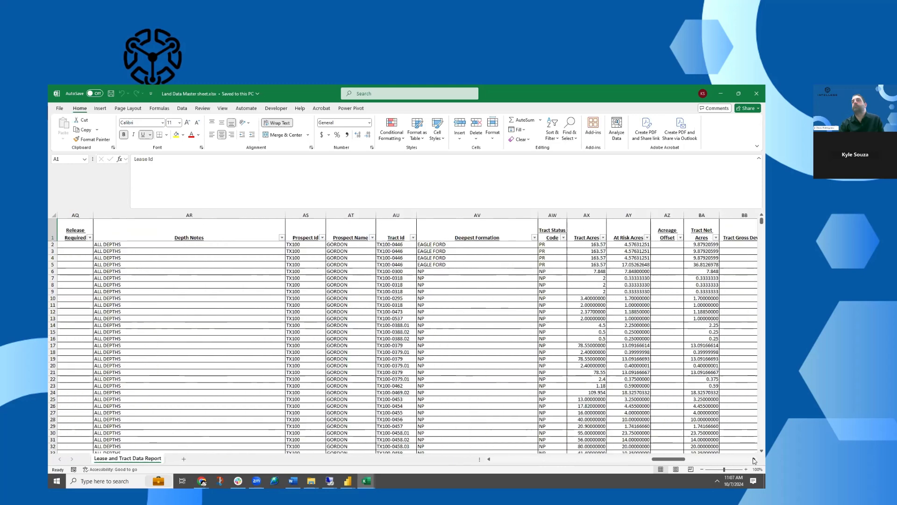
left_click(754, 460)
left_click(754, 460)
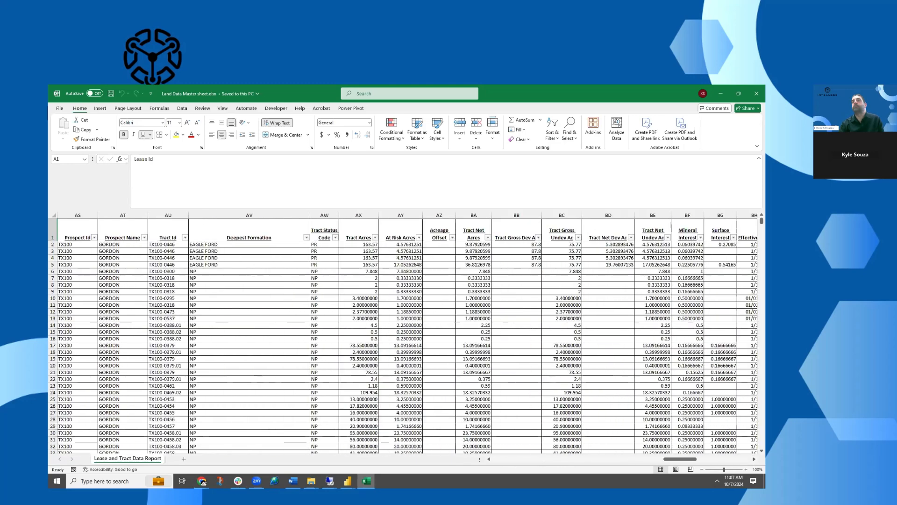
Step: Select rows 2 to 5, the records that share the first Lease Id
left_click_drag(52, 245, 52, 258)
left_click_drag(670, 462, 499, 460)
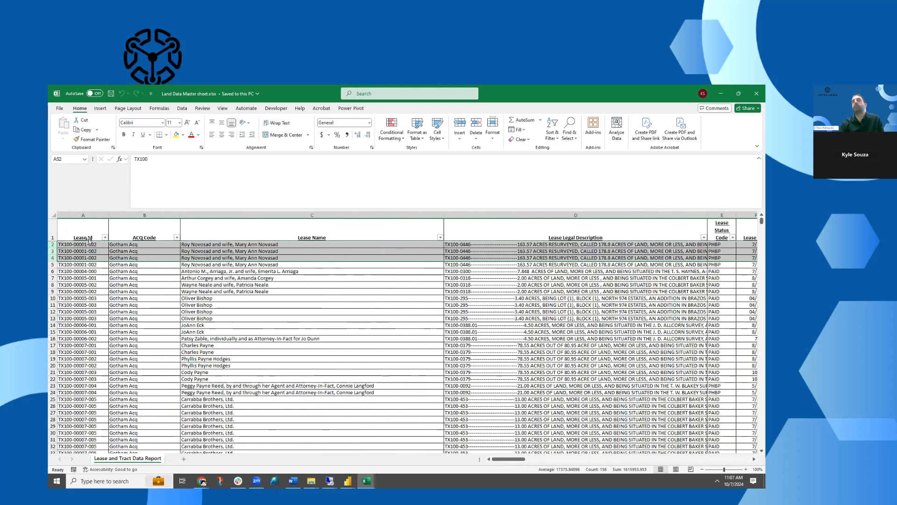
left_click_drag(53, 244, 52, 263)
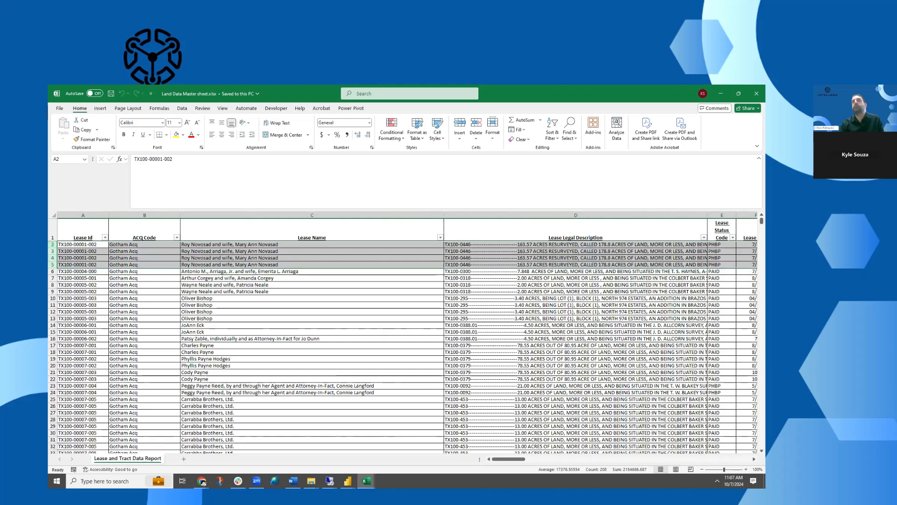
Step: Compare the tract acreage and mineral interest values of the selected rows 2 to 5
left_click_drag(522, 459, 725, 465)
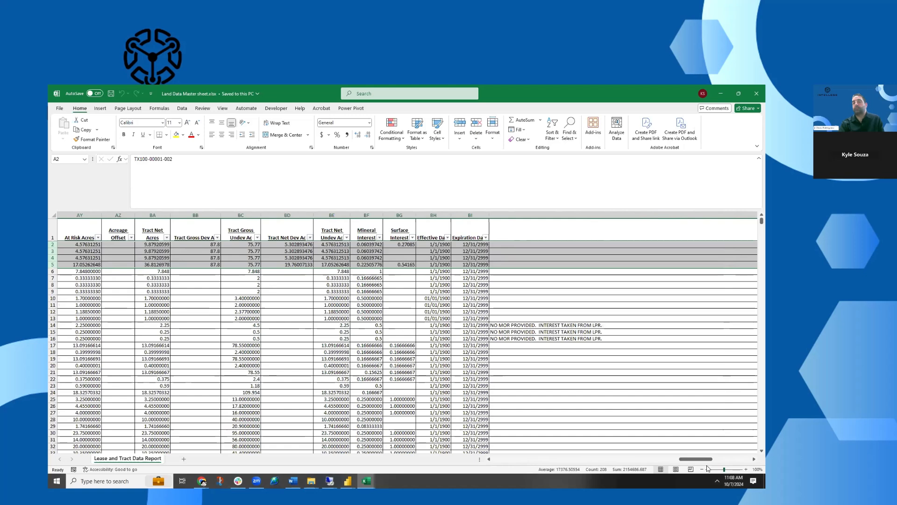
left_click(489, 459)
left_click(488, 459)
left_click(488, 459)
left_click(489, 460)
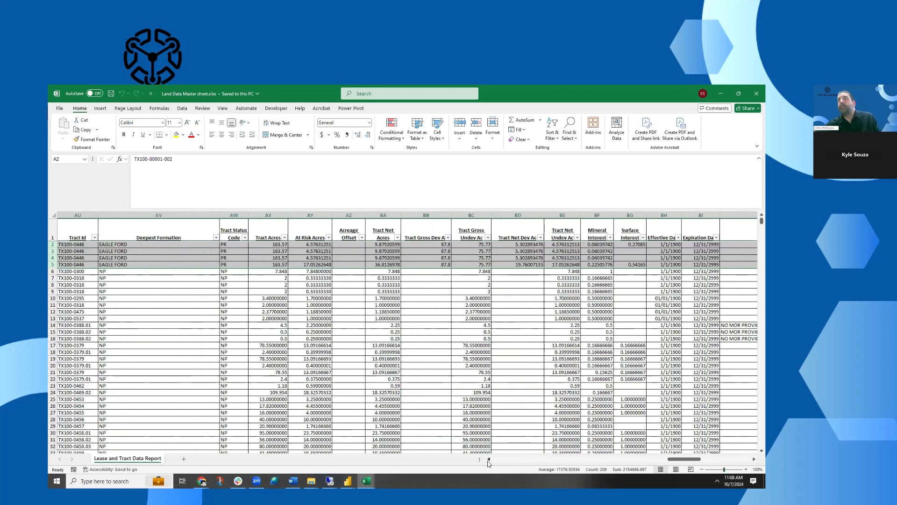
left_click(489, 461)
left_click(489, 460)
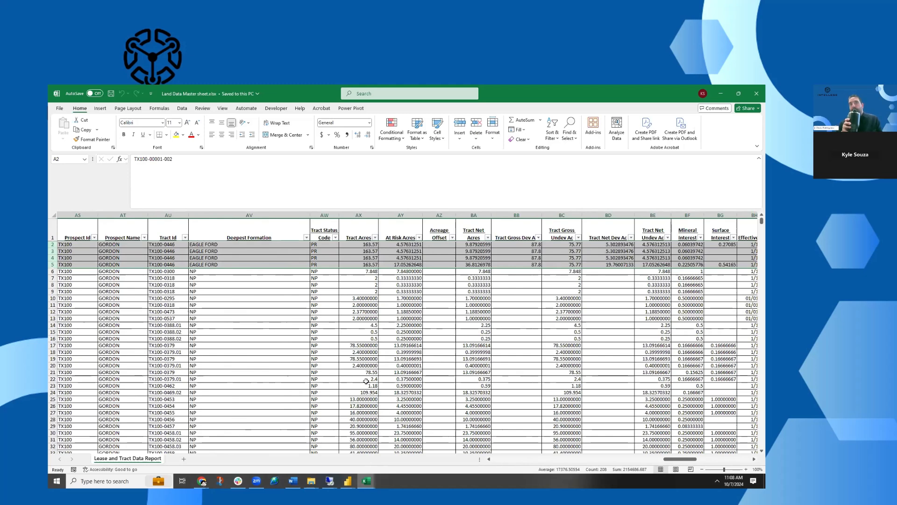
Step: Examine the remaining columns for the selected rows, from the tract dates and Mineral Ownership Notes to the Tract Lease ID
left_click(754, 460)
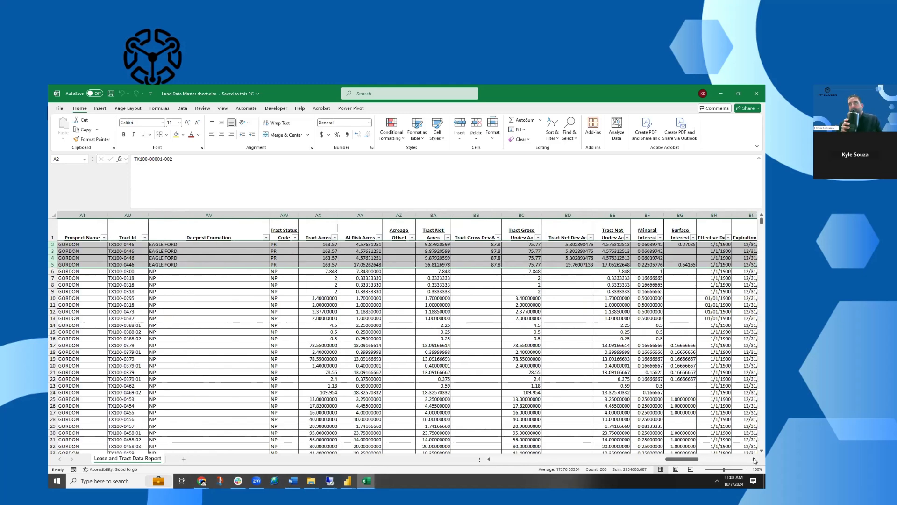
left_click(755, 461)
left_click(755, 460)
left_click(755, 460)
left_click(755, 461)
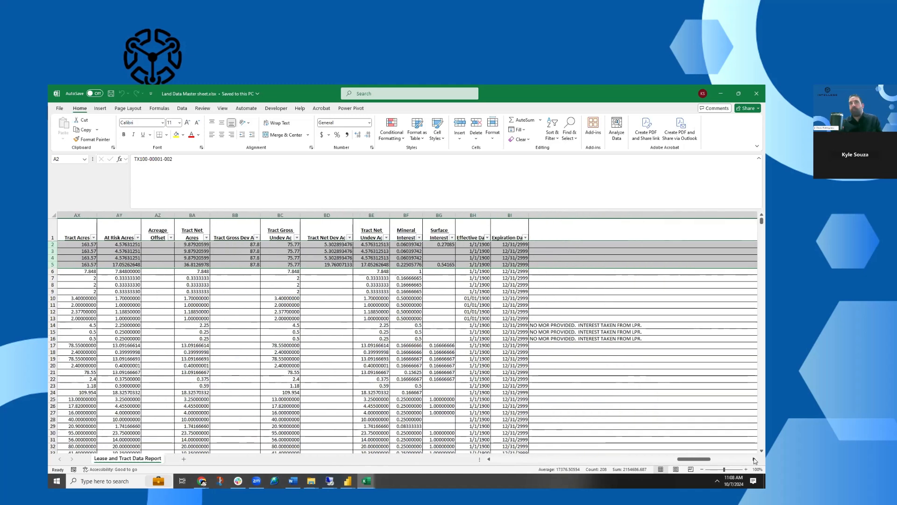
left_click(754, 460)
left_click(754, 460)
left_click(754, 461)
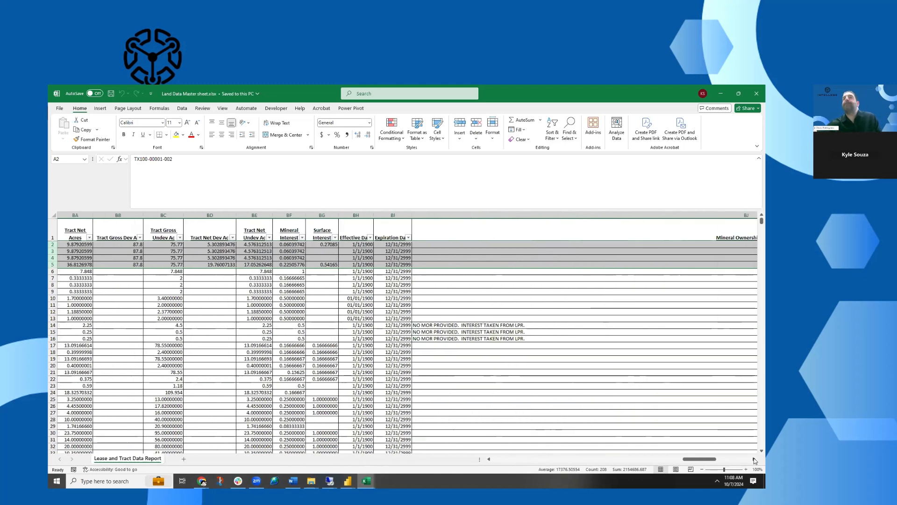
left_click(754, 460)
left_click(755, 461)
left_click(755, 461)
left_click(755, 460)
left_click(754, 460)
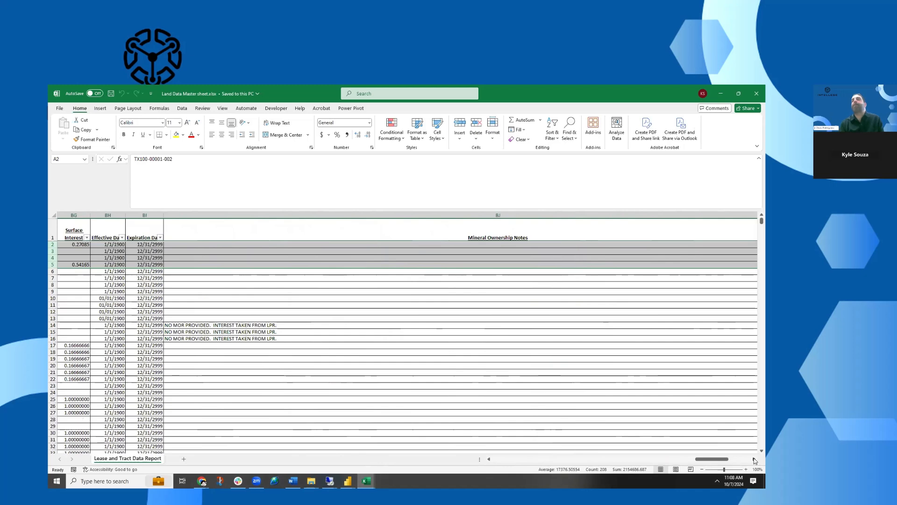
left_click(755, 460)
left_click(754, 461)
left_click(754, 460)
left_click(754, 461)
left_click(754, 460)
left_click(754, 461)
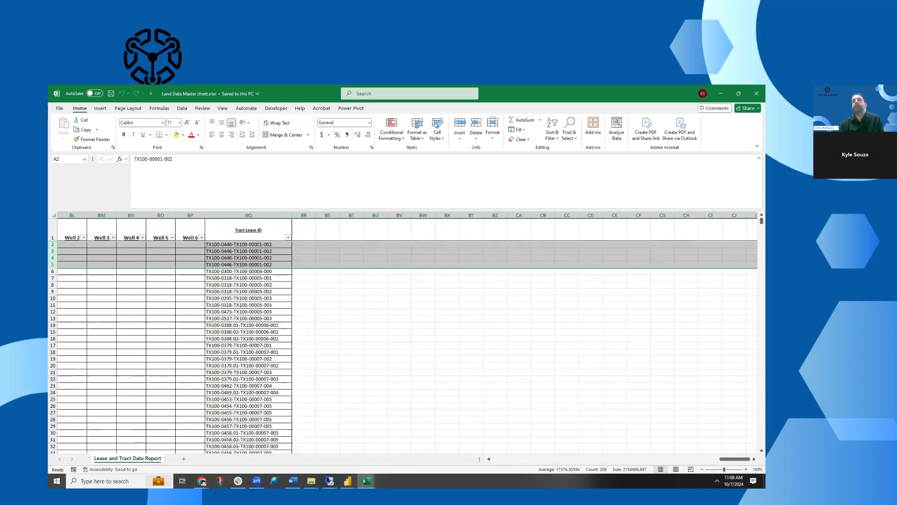
Step: Clear the row selection and look back through the columns from Tract Lease ID to Lease Id
left_click(447, 291)
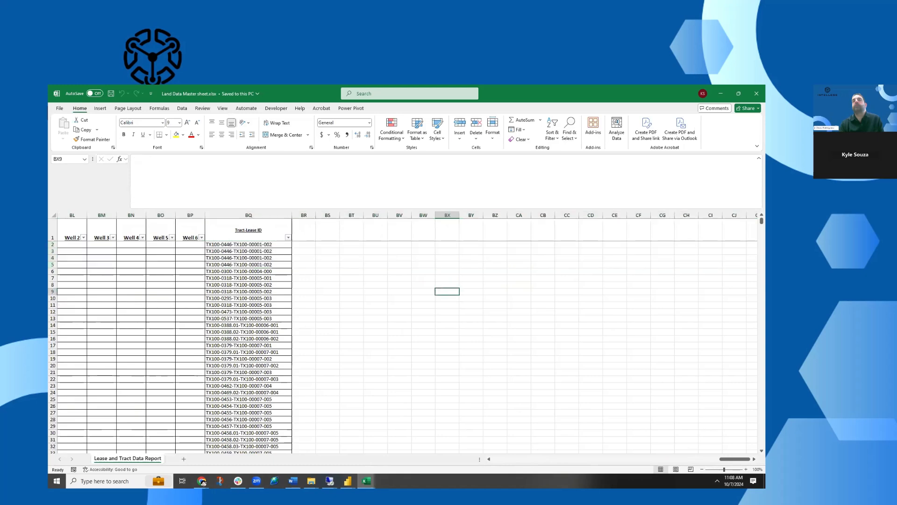
left_click(489, 460)
left_click(489, 460)
left_click(489, 460)
left_click(489, 460)
left_click(489, 460)
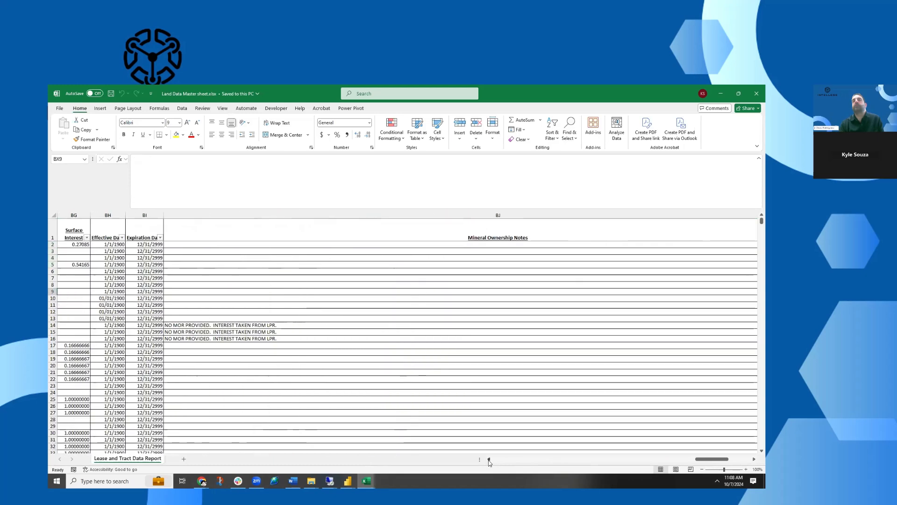
left_click(489, 460)
left_click(489, 460)
left_click(488, 460)
left_click(489, 460)
left_click(489, 460)
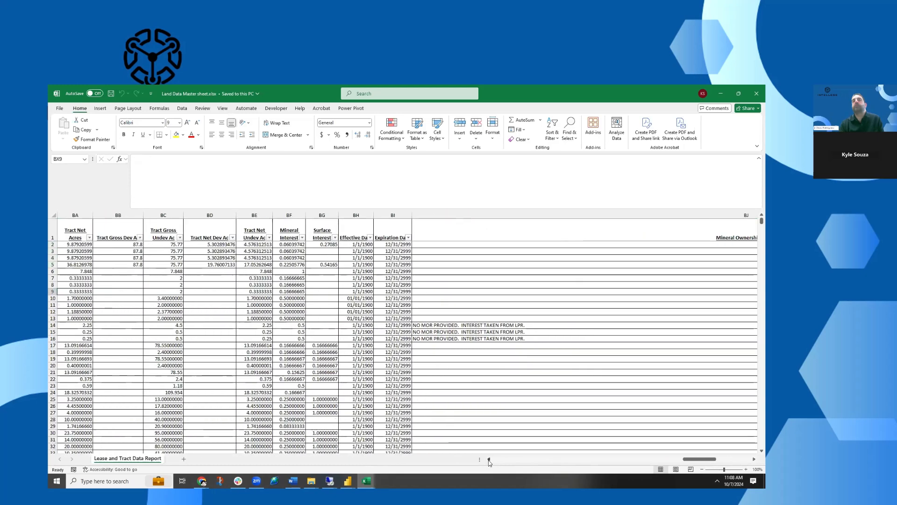
left_click(489, 460)
left_click(488, 460)
left_click(489, 460)
left_click(489, 460)
left_click(488, 460)
left_click(488, 459)
left_click(489, 460)
left_click(489, 460)
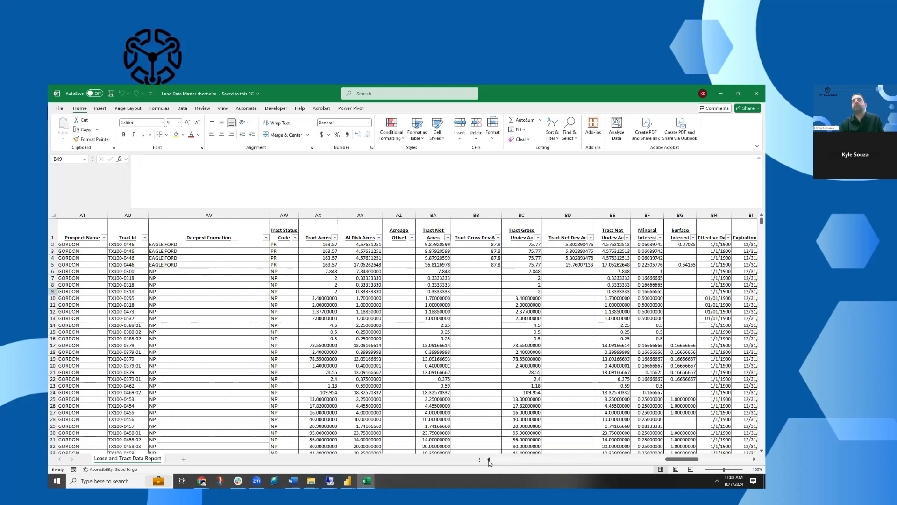
left_click(489, 460)
left_click(489, 460)
left_click(489, 460)
left_click(489, 460)
left_click(489, 460)
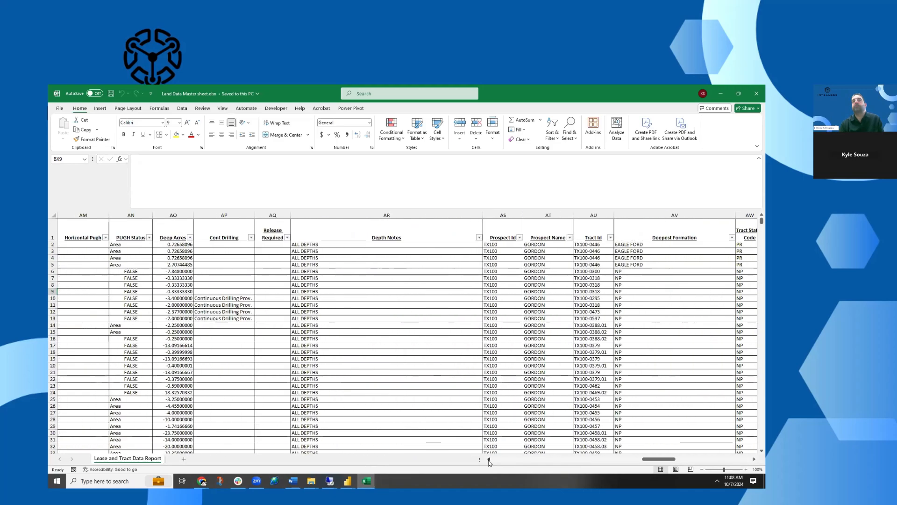
left_click(489, 459)
left_click(488, 459)
left_click(489, 460)
left_click(489, 460)
left_click(489, 460)
left_click(489, 460)
left_click(489, 460)
left_click(488, 460)
left_click(489, 460)
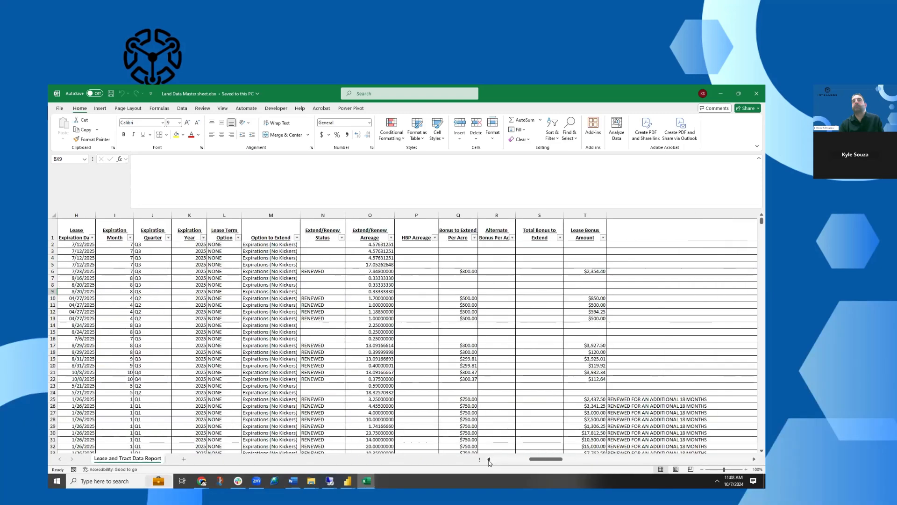
left_click(489, 460)
left_click(489, 460)
left_click(489, 460)
left_click(488, 460)
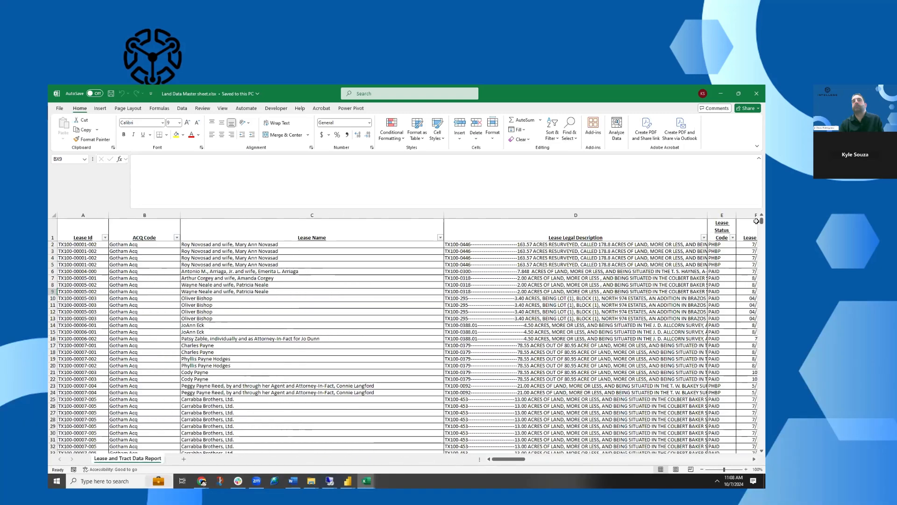
Step: Examine the records around rows 1317 to 1347, from the lease columns through to Depth Notes
left_click_drag(761, 220, 761, 279)
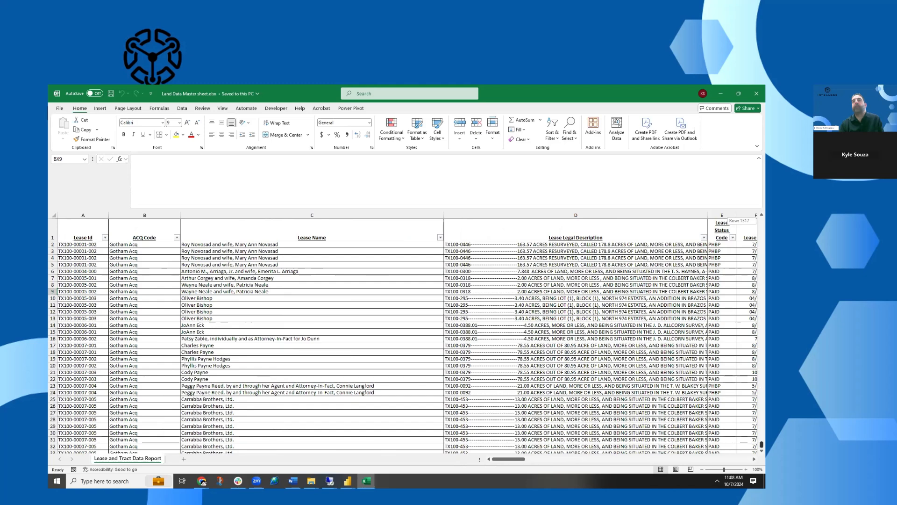
left_click_drag(761, 444, 762, 445)
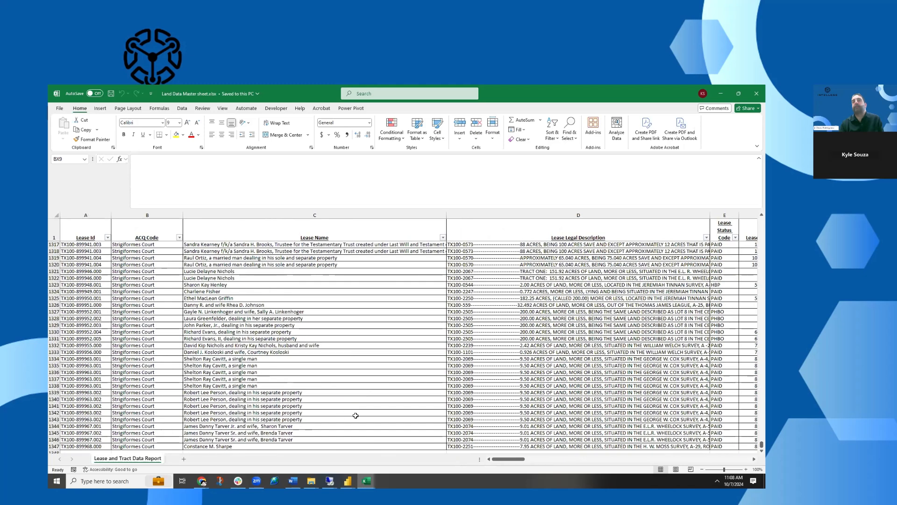
left_click_drag(510, 459, 530, 459)
left_click(754, 460)
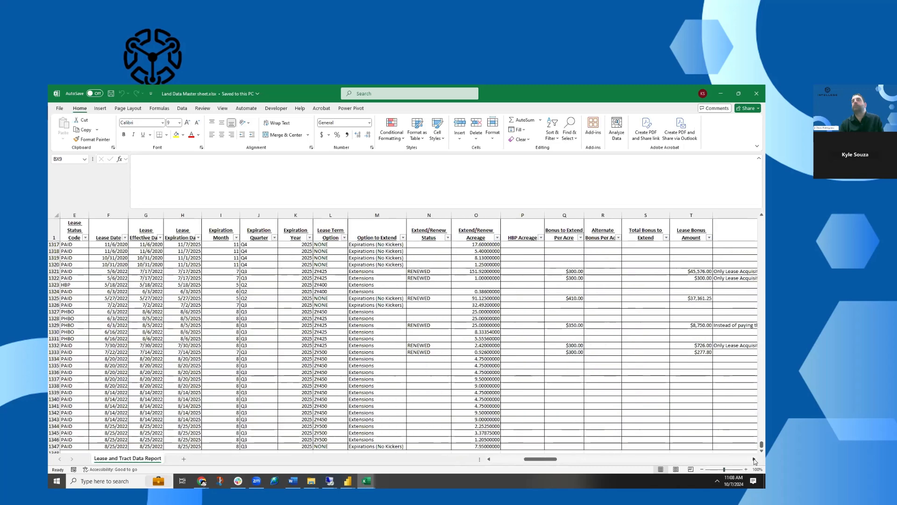
left_click(754, 460)
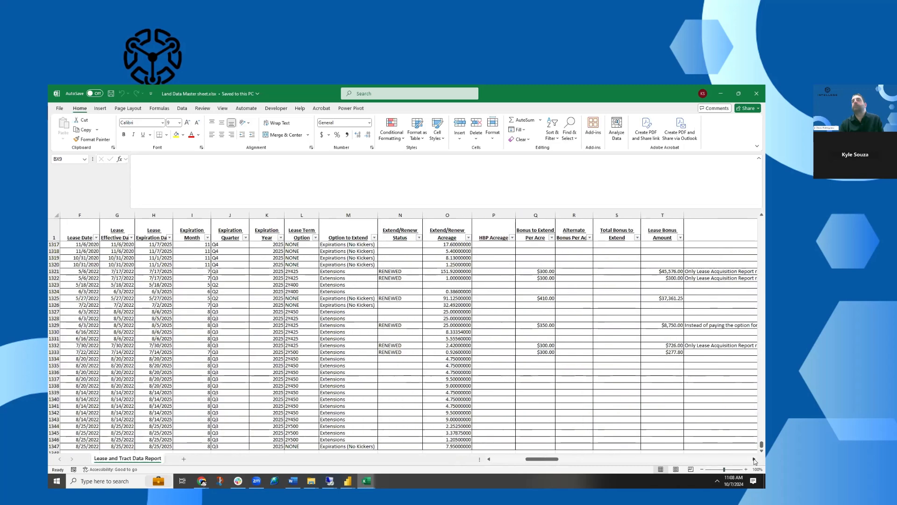
left_click(754, 460)
left_click(754, 460)
left_click(754, 460)
left_click(754, 460)
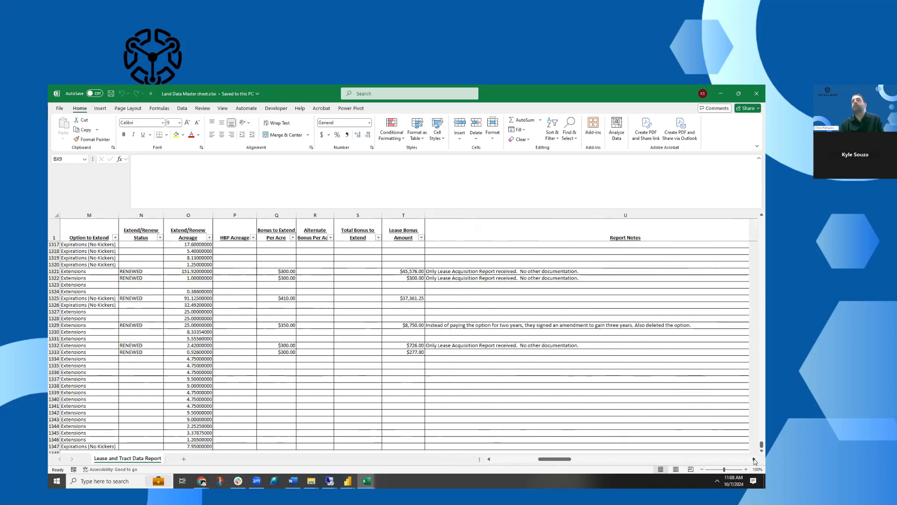
left_click(754, 460)
left_click(754, 460)
left_click(754, 460)
left_click(754, 460)
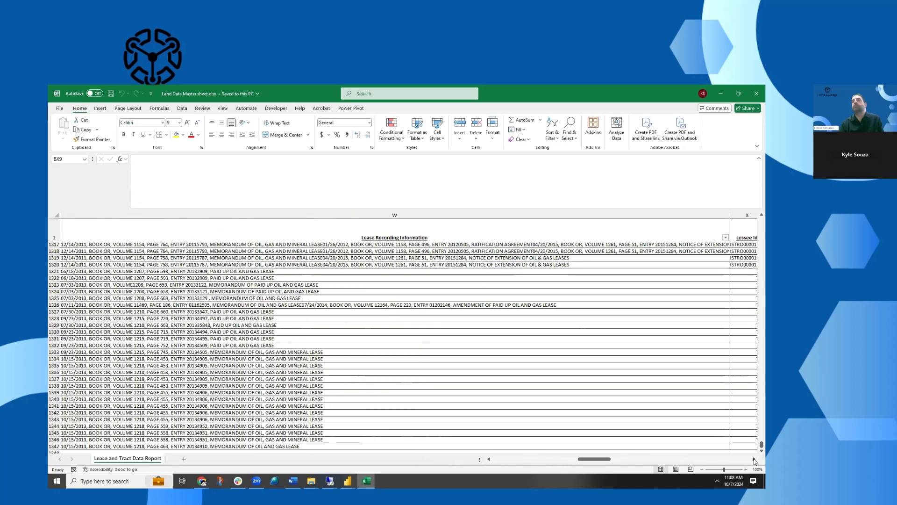
left_click(754, 460)
left_click(754, 460)
left_click(753, 460)
left_click(753, 460)
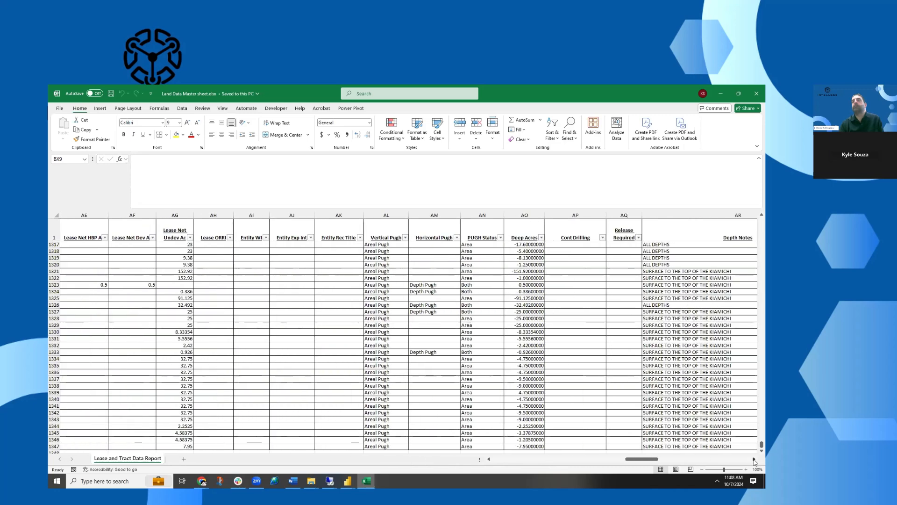
left_click(754, 460)
left_click(754, 460)
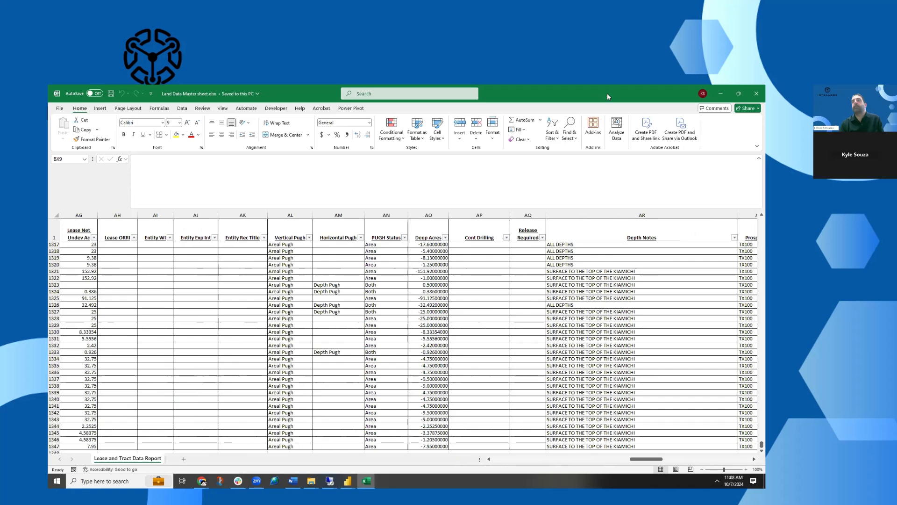
Step: Switch to Power BI and load the Lease and Tract Data Report sheet from Land Data Master sheet.xlsx in the October folder
key("alt+Tab")
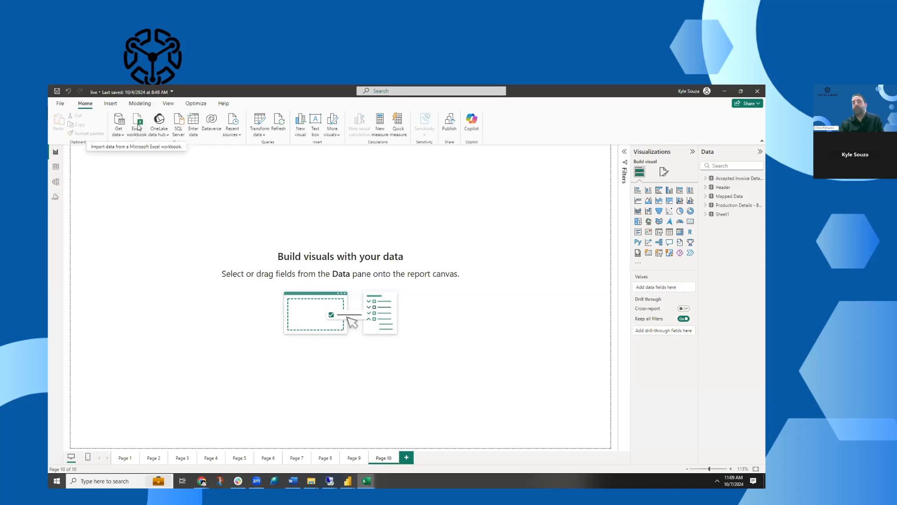
left_click(139, 126)
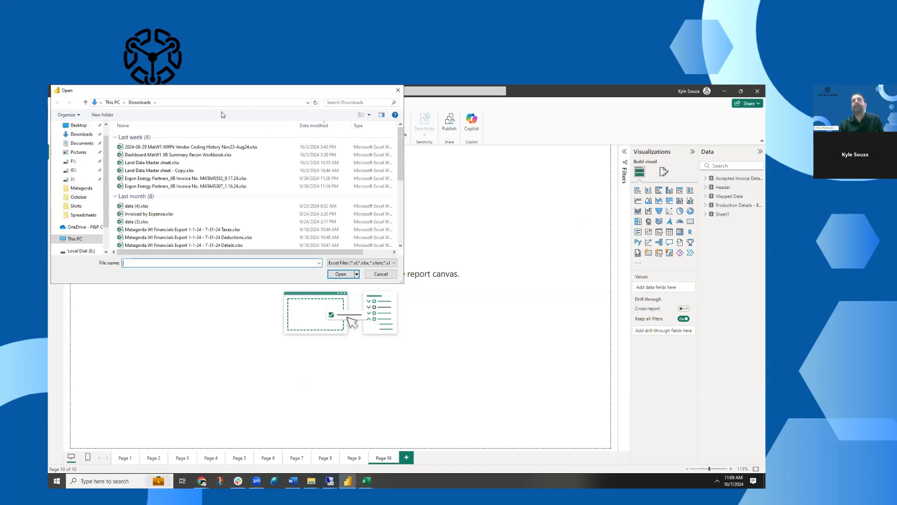
left_click(78, 198)
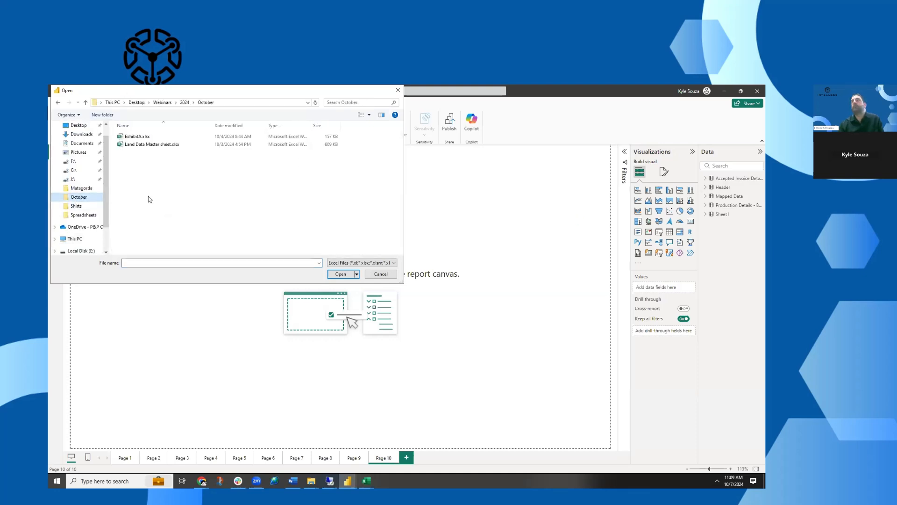
left_click(160, 145)
left_click(329, 276)
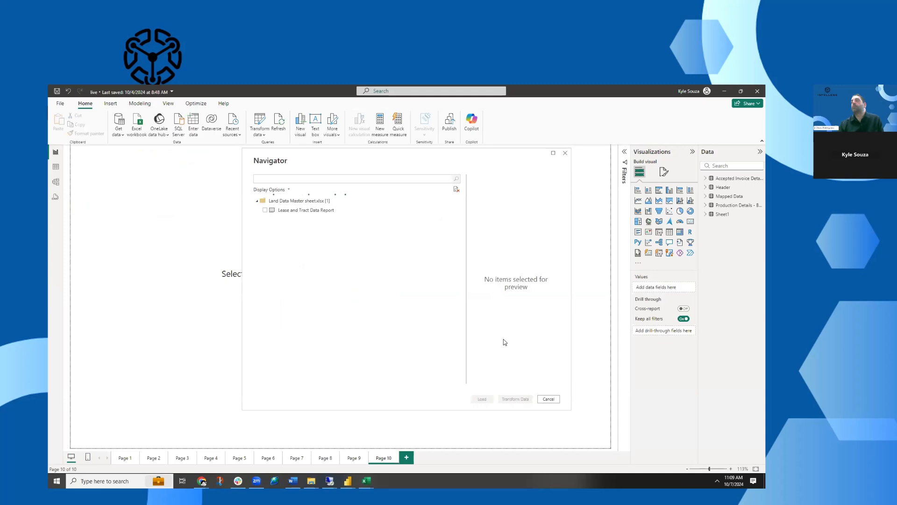
left_click(265, 210)
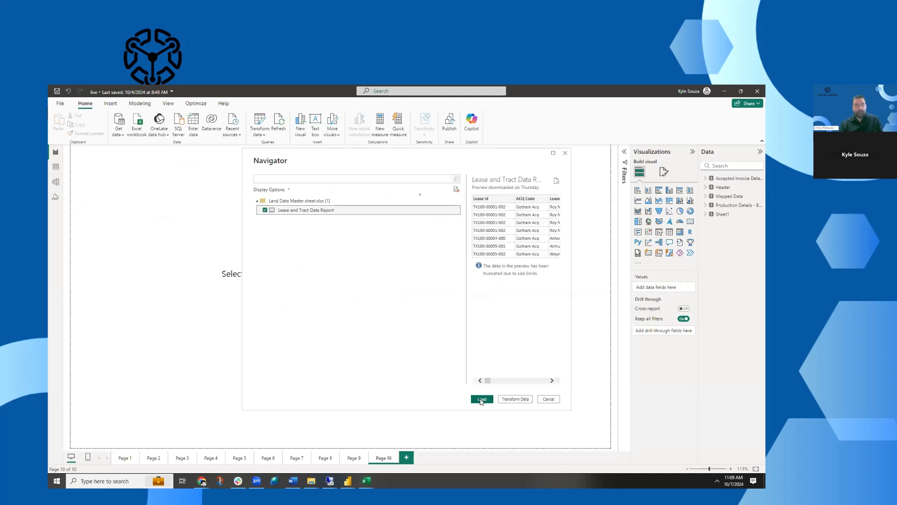
left_click(481, 399)
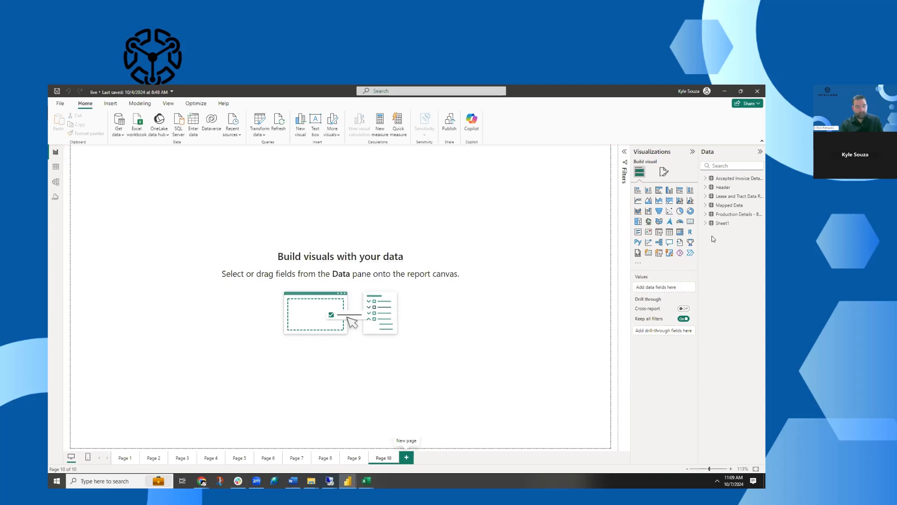
Step: Expand the Lease and Tract Data Report table, widen the area listing its fields and review them
left_click(706, 224)
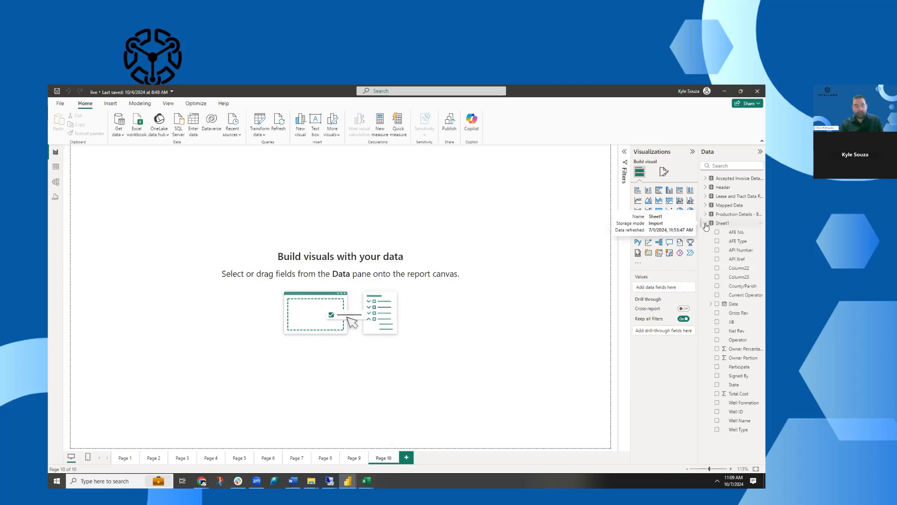
left_click(706, 224)
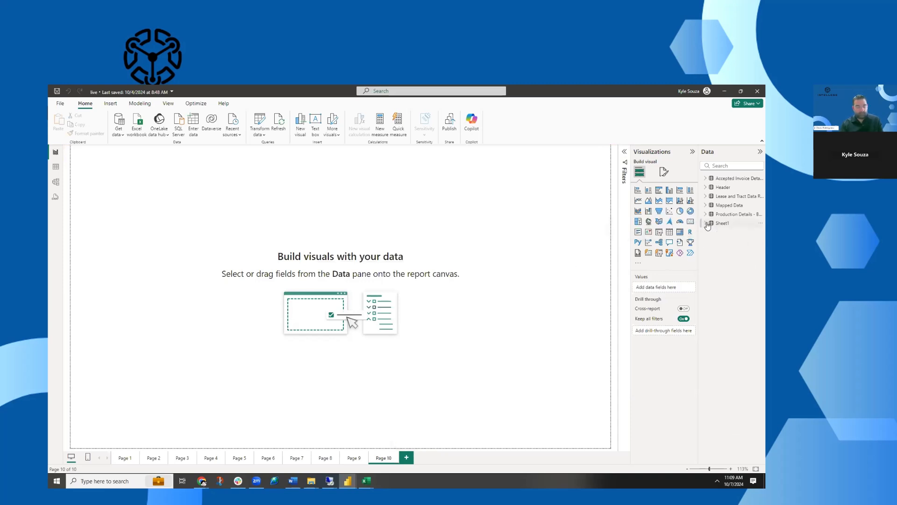
left_click(703, 196)
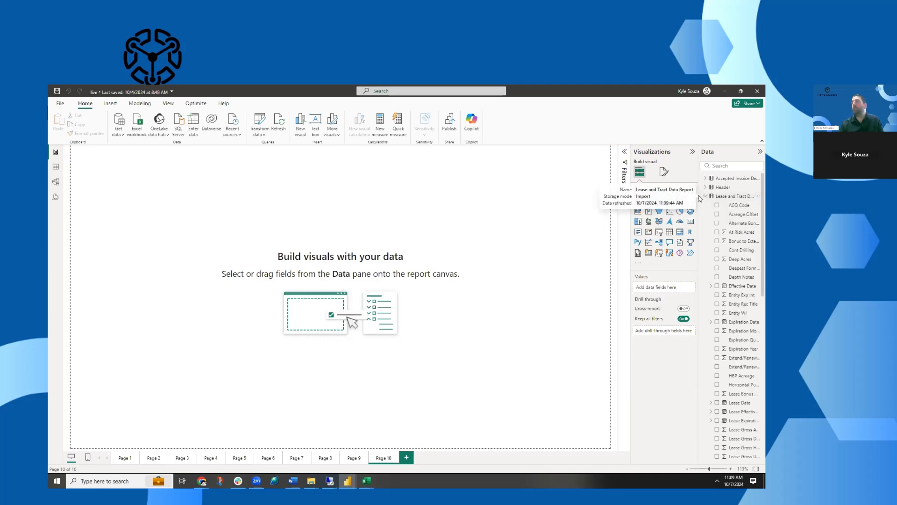
left_click_drag(698, 201, 640, 203)
scroll(698, 269, "down", 2)
scroll(698, 269, "down", 10)
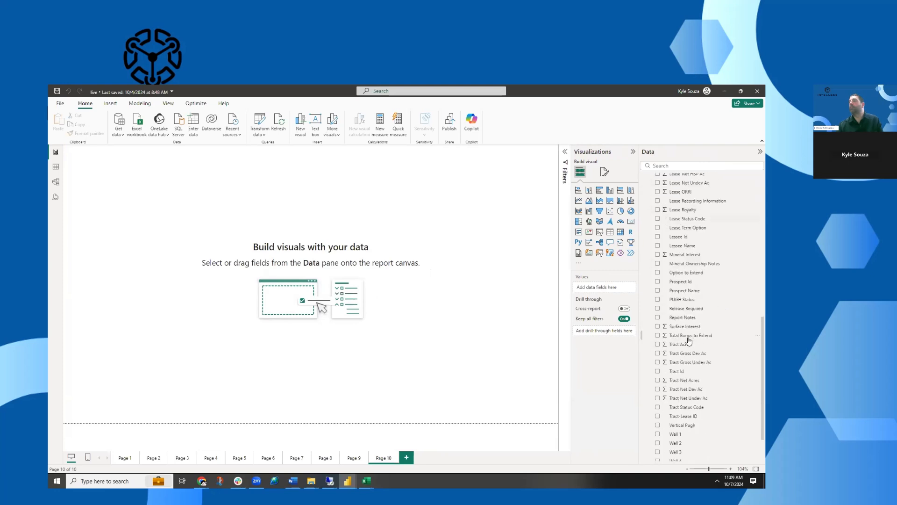
scroll(687, 406, "up", 12)
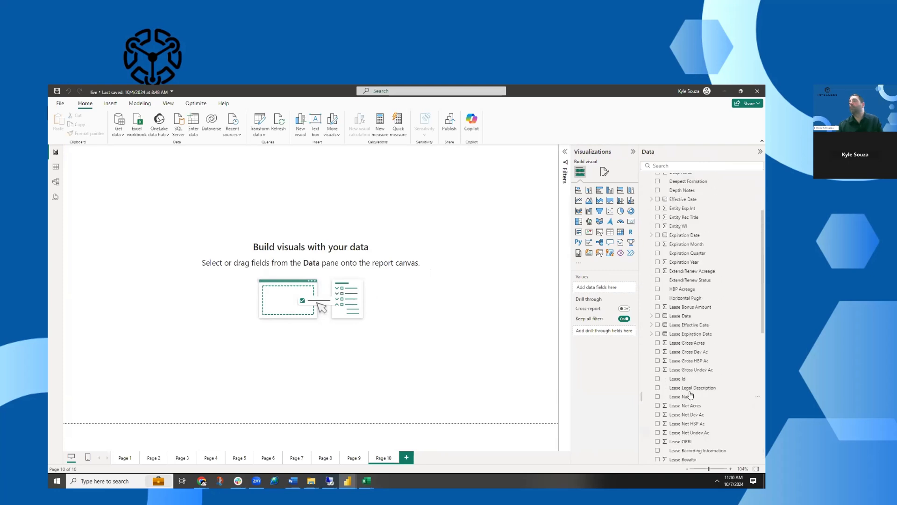
scroll(698, 372, "up", 1)
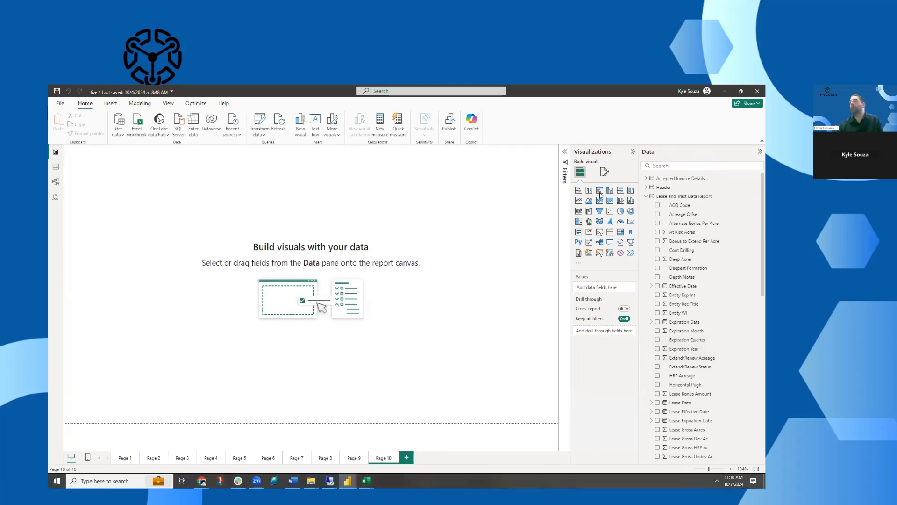
Step: Add a card visual to Page 10 showing the Count of Lease Id from the Lease and Tract Data Report table
left_click(630, 222)
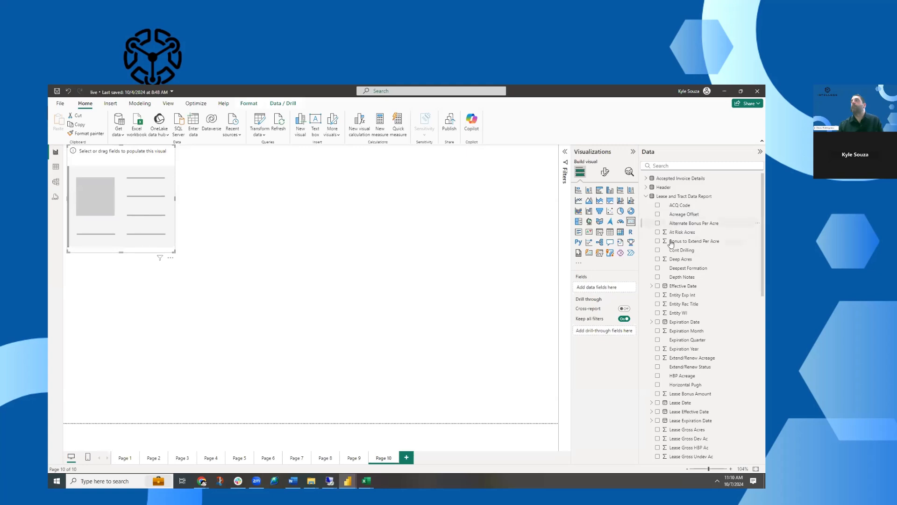
scroll(668, 296, "down", 2)
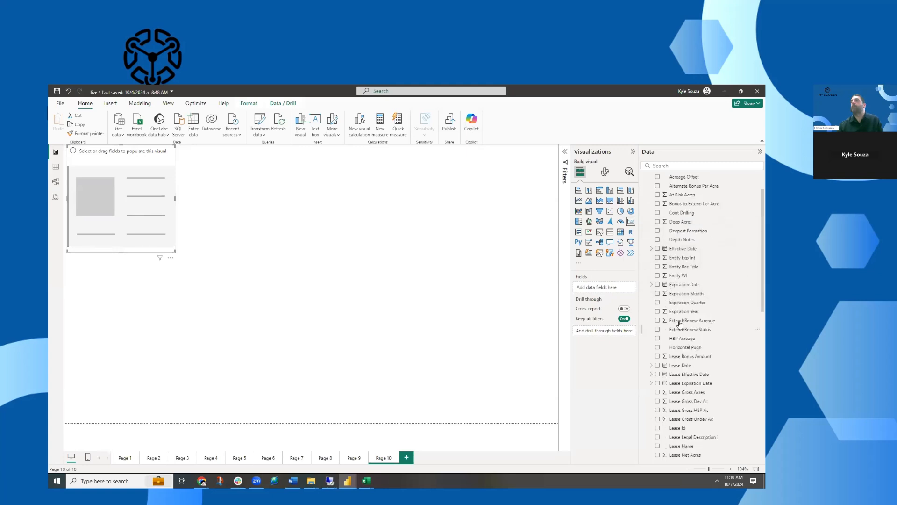
left_click_drag(690, 431, 610, 289)
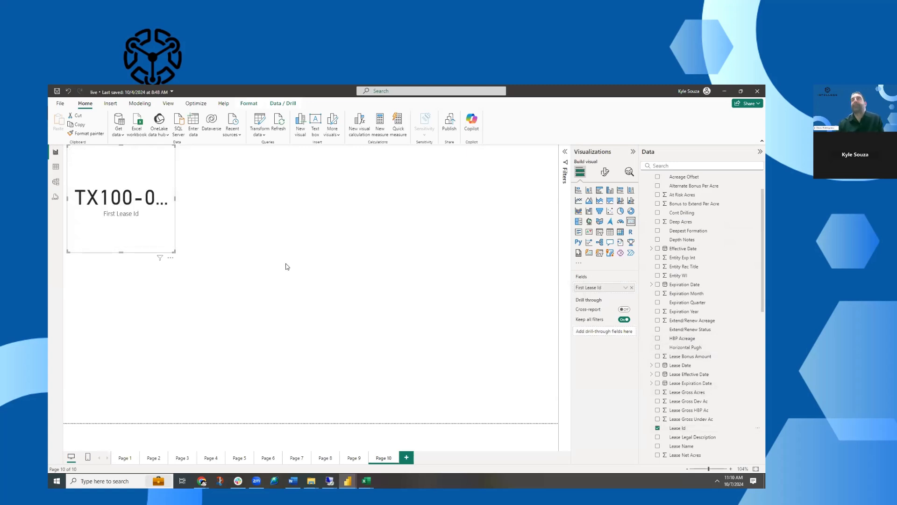
left_click(625, 288)
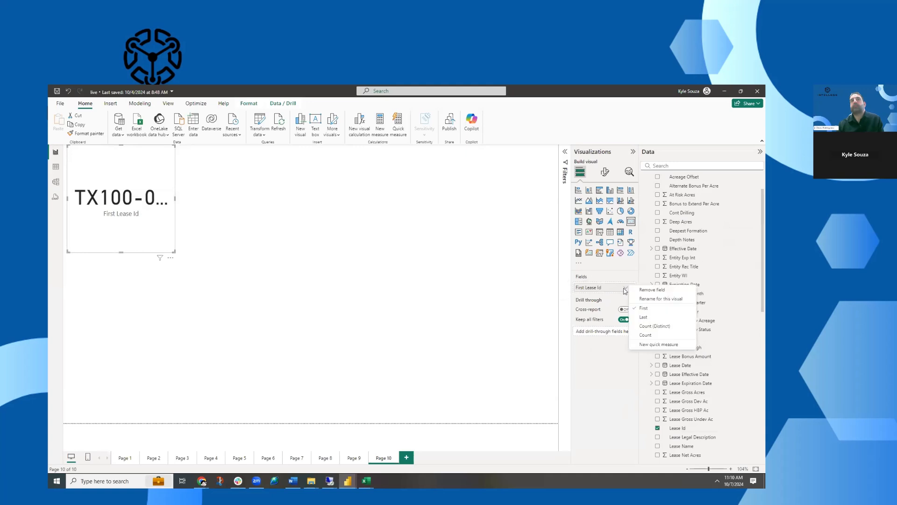
left_click(646, 335)
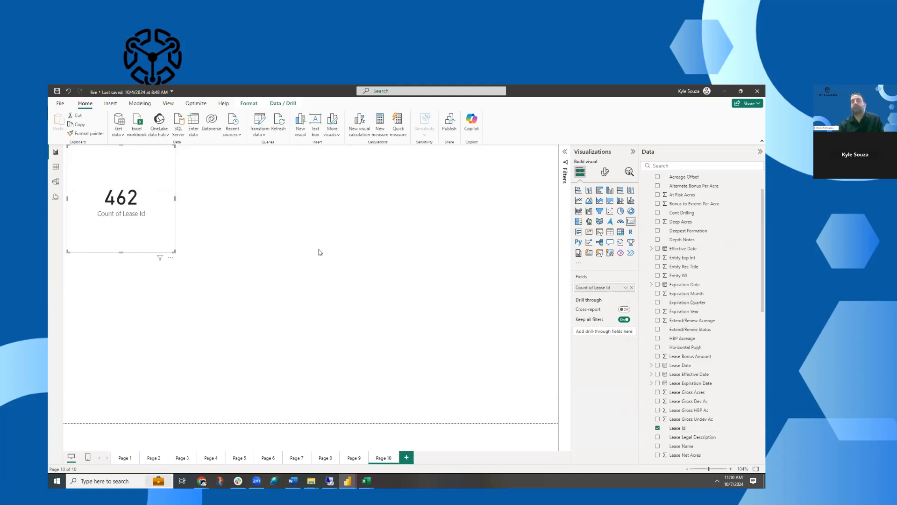
Step: Reduce the Count of Lease Id card to about half its height, keeping its width
left_click_drag(121, 255, 131, 212)
left_click(165, 226)
left_click_drag(120, 249, 123, 198)
left_click(428, 216)
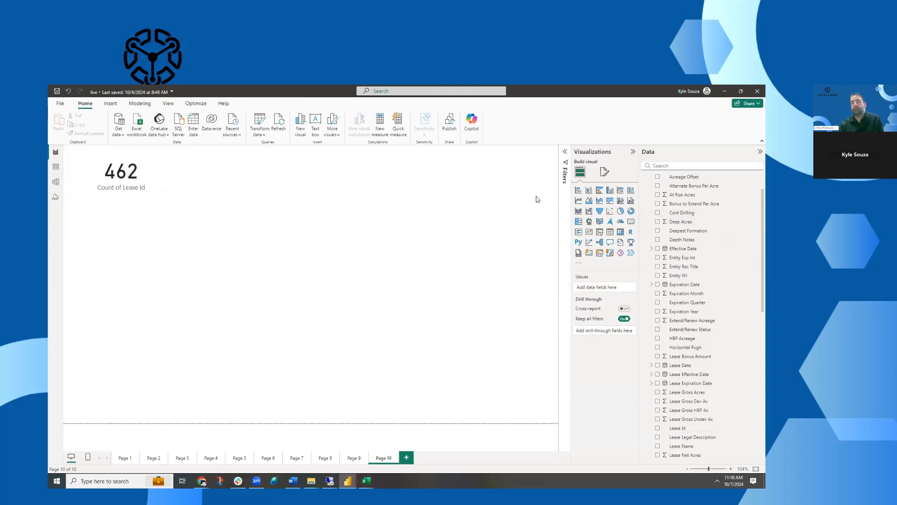
Step: Duplicate the Count of Lease Id card and place the copy directly beside the original, aligned with the page's upper edge
left_click(171, 180)
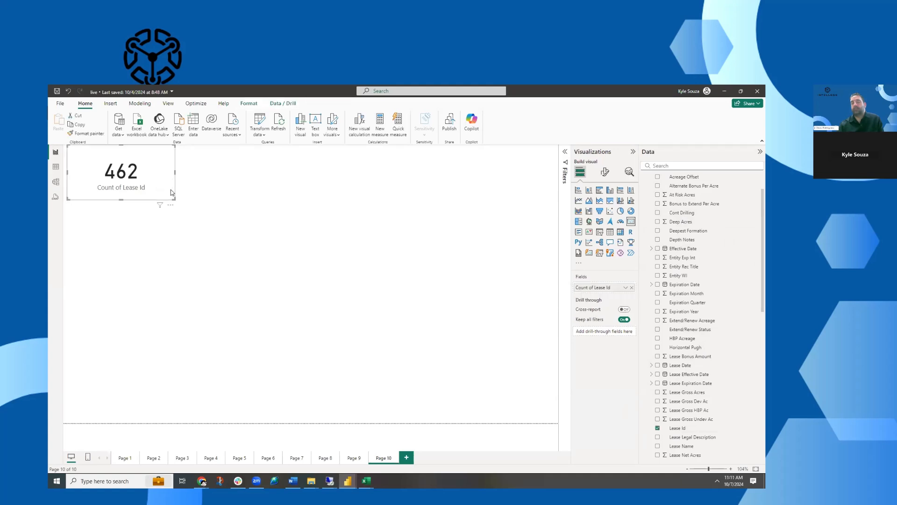
key("ctrl+c")
key("ctrl+v")
left_click_drag(240, 197, 269, 183)
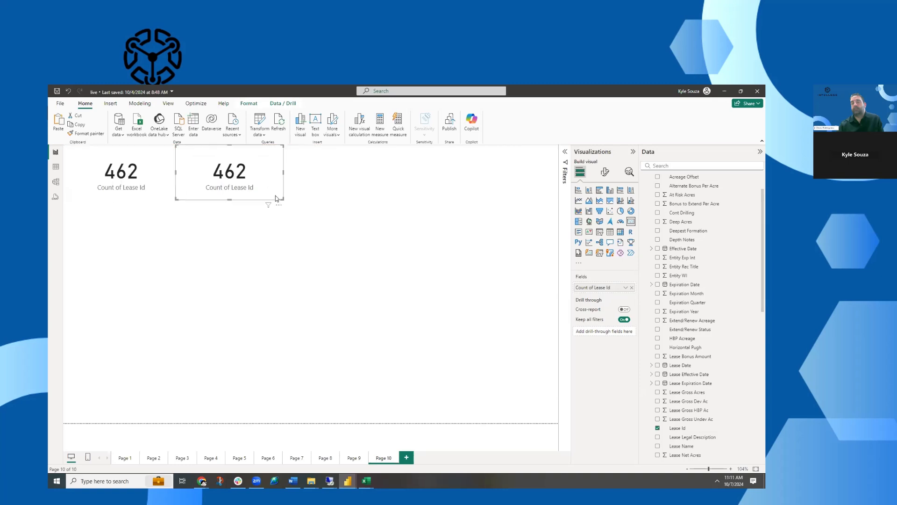
Step: Convert the duplicated Count of Lease Id card to the Card (new) visual and stretch it to the page's right edge
left_click(589, 253)
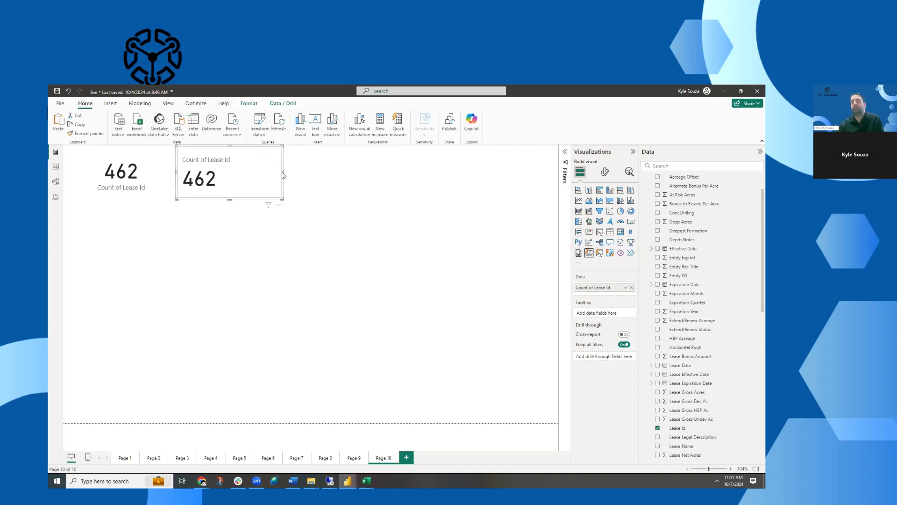
left_click_drag(284, 174, 559, 184)
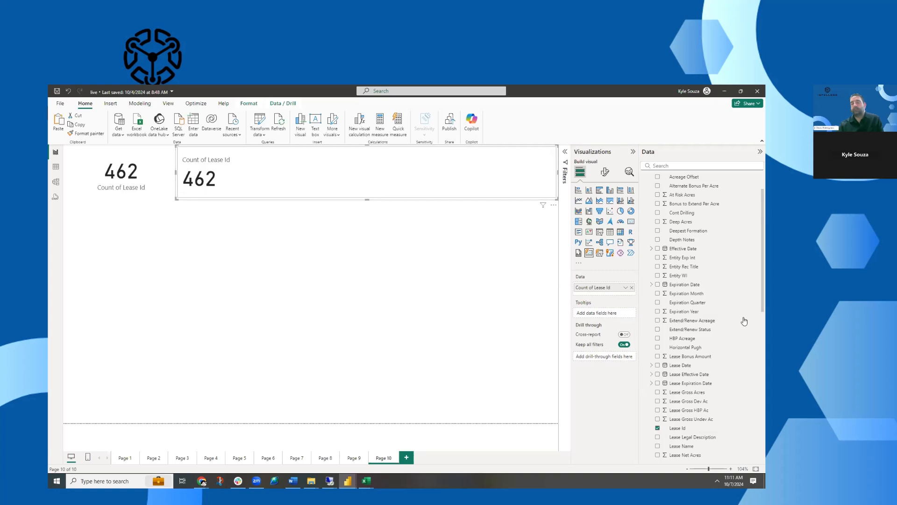
Step: Add Tract Id to the new card visual as a second value, summarized by Count (Distinct)
scroll(686, 349, "down", 7)
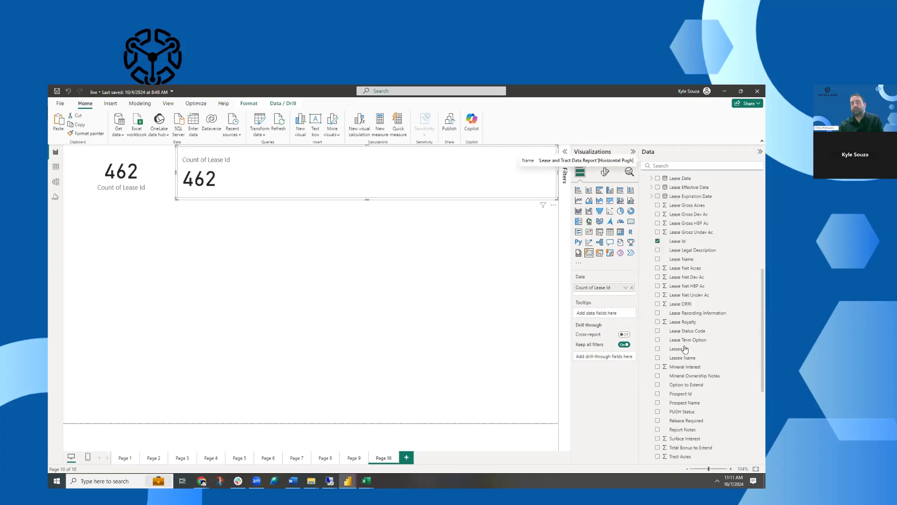
scroll(740, 363, "down", 6)
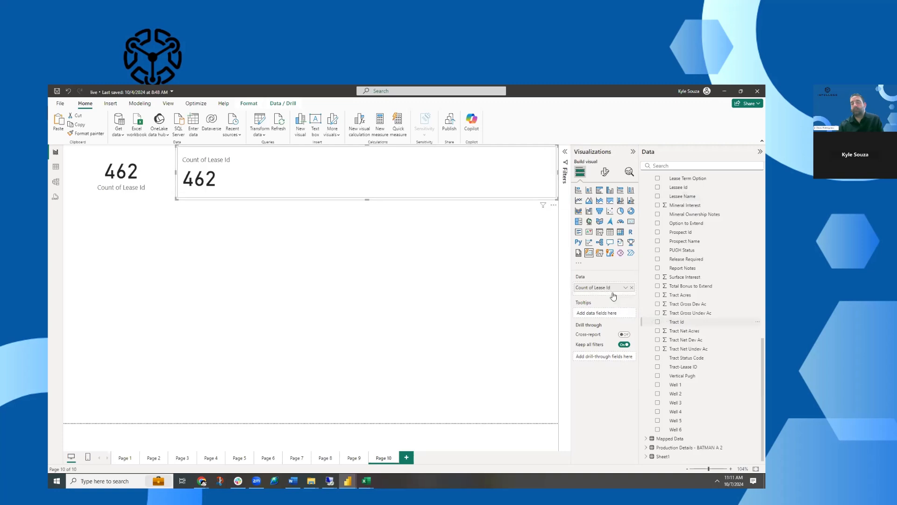
left_click_drag(613, 296, 613, 297)
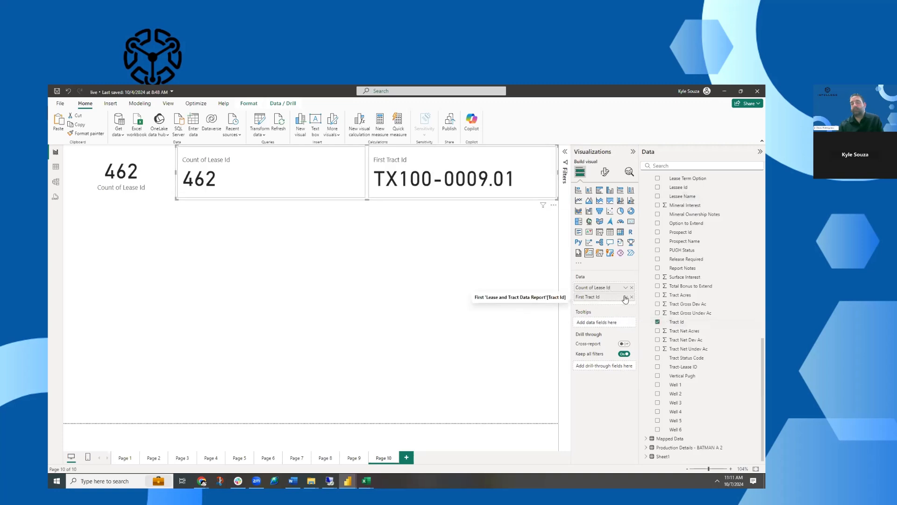
left_click(626, 297)
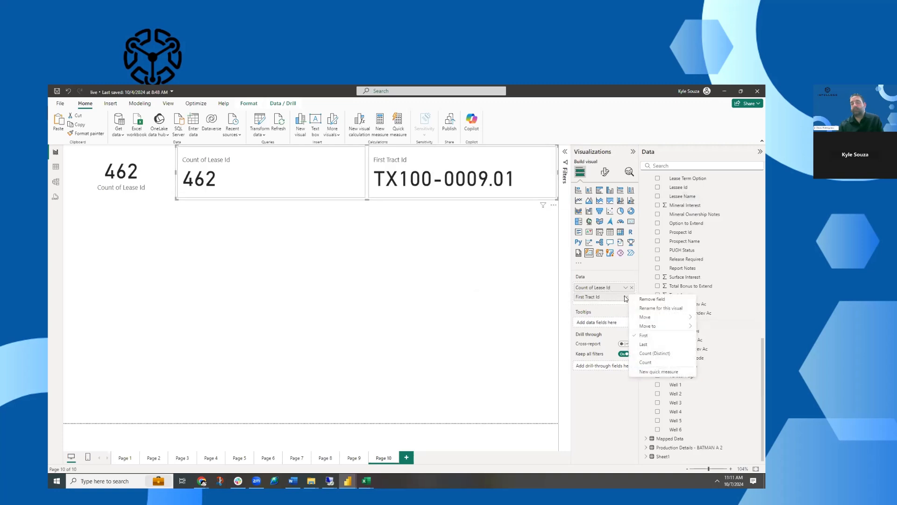
left_click(654, 355)
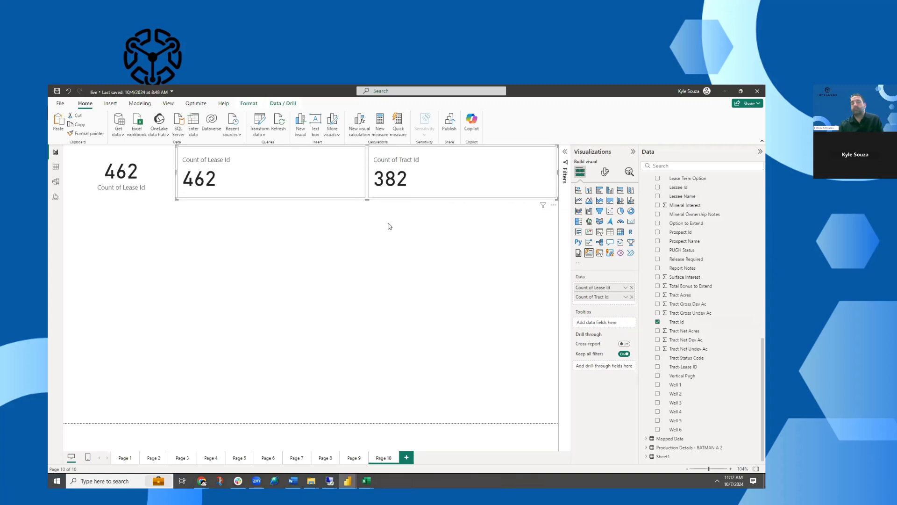
Step: Remove the original single-value card from Page 10 and extend the two-value card visual across the full page width
left_click(162, 191)
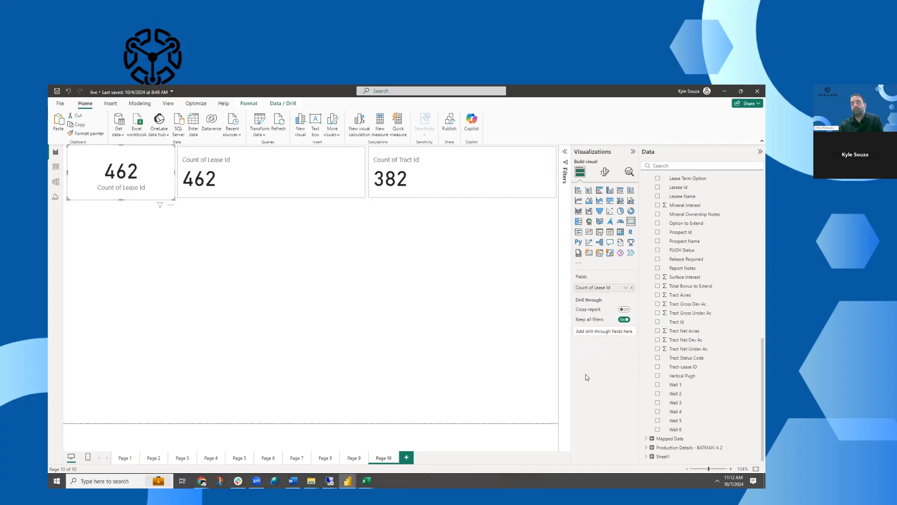
left_click_drag(677, 321, 602, 293)
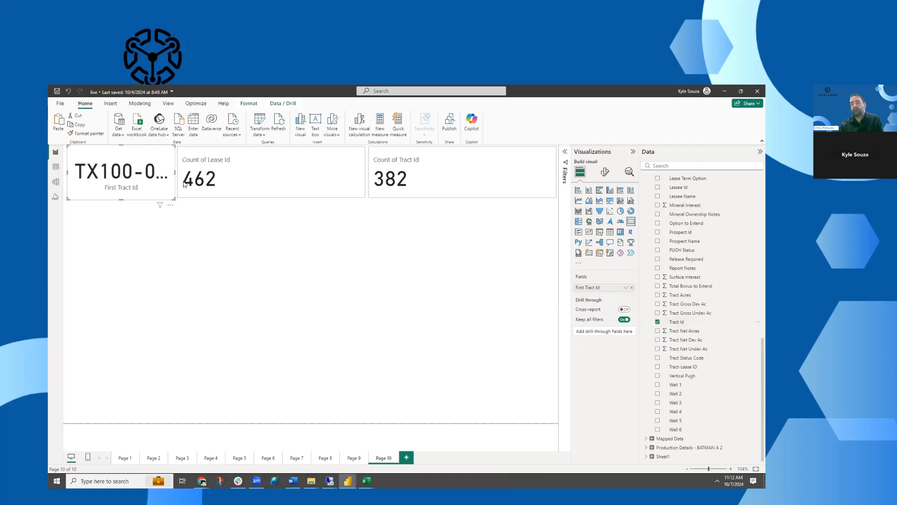
left_click(170, 205)
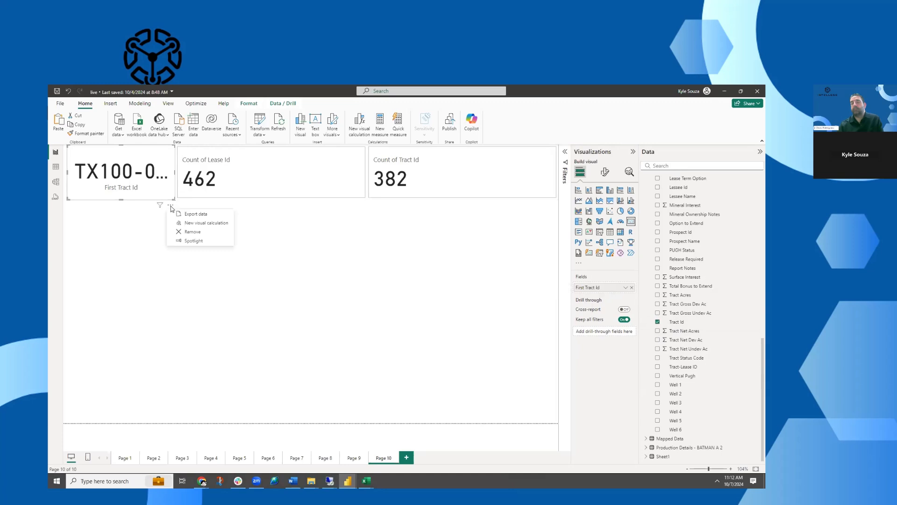
left_click(193, 232)
left_click(175, 172)
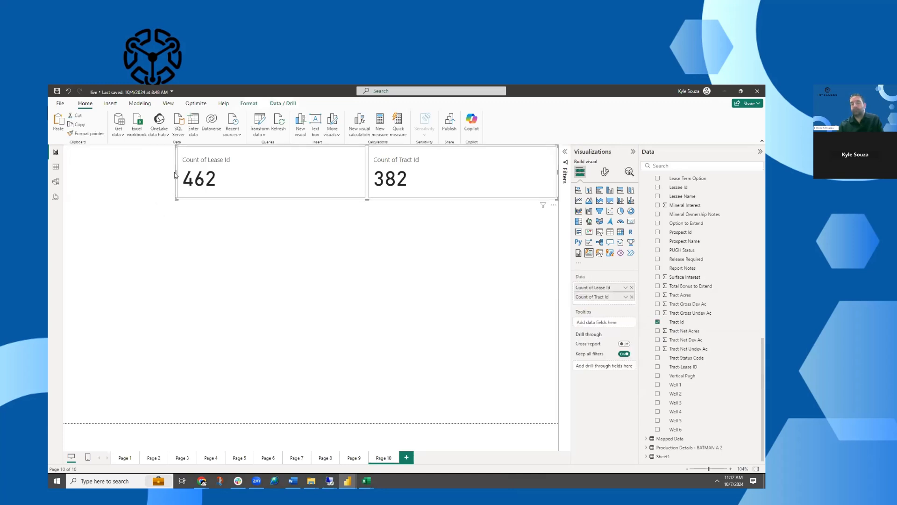
left_click_drag(176, 173, 65, 173)
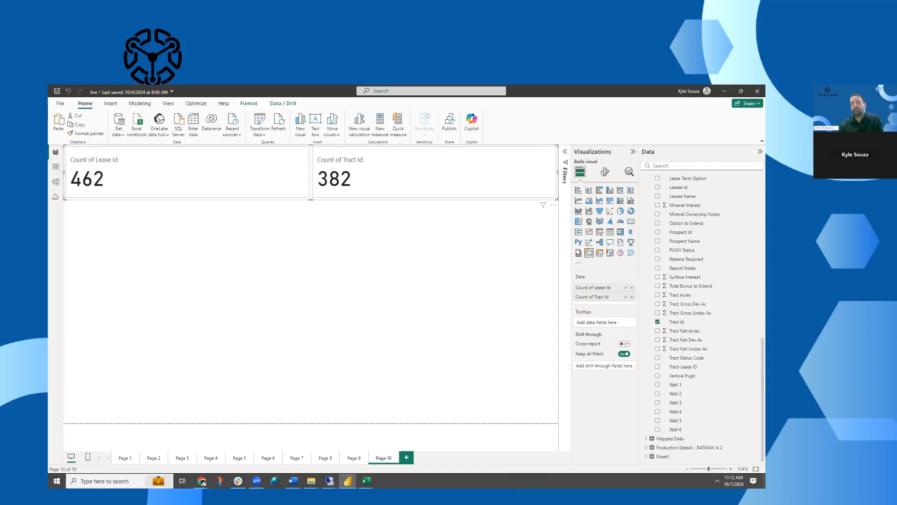
Step: Add Tract Net Acres from the Lease and Tract Data Report table to the card visual as a third value
scroll(725, 345, "up", 5)
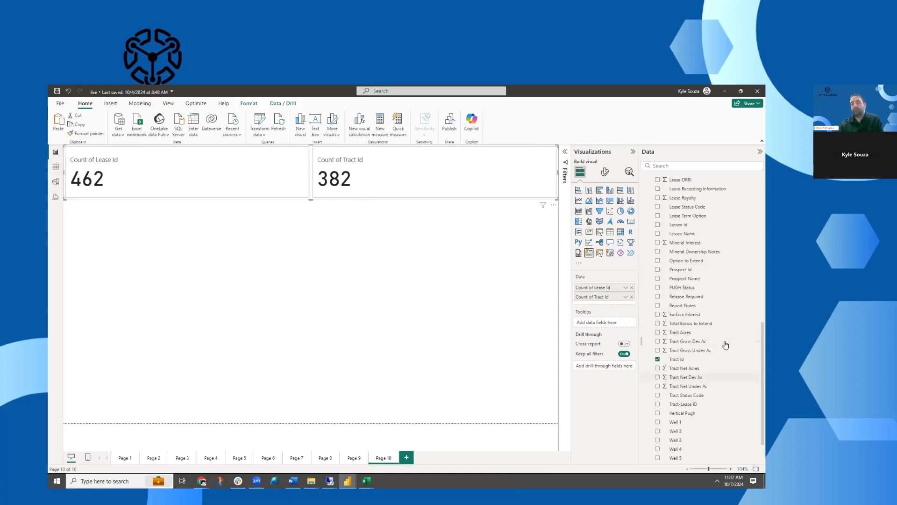
scroll(725, 345, "up", 1)
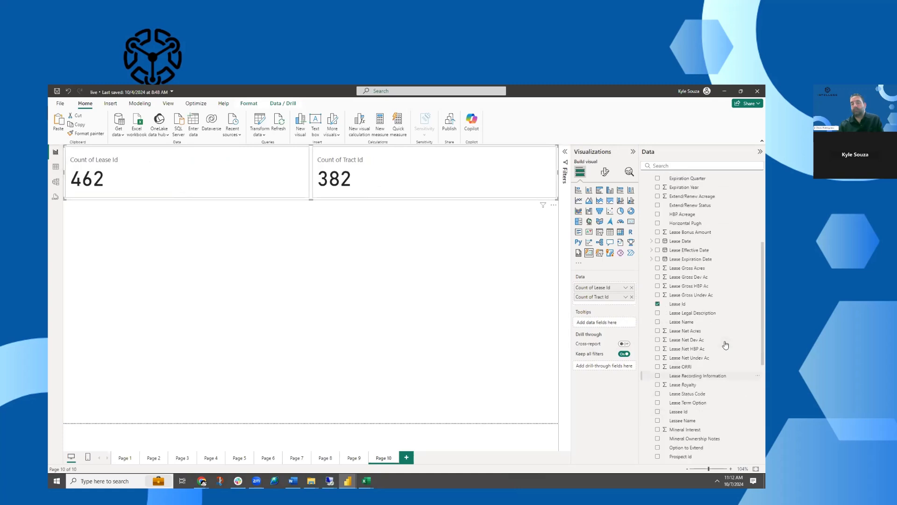
scroll(725, 345, "down", 3)
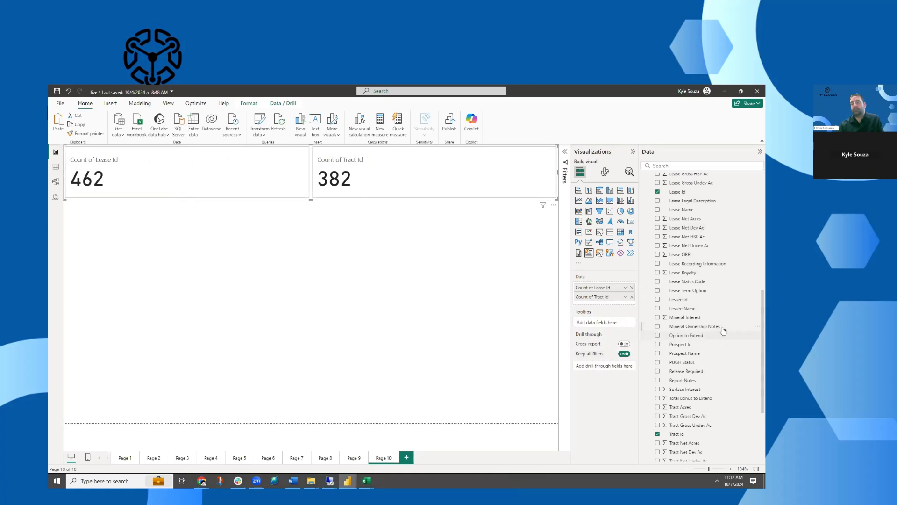
scroll(725, 348, "down", 1)
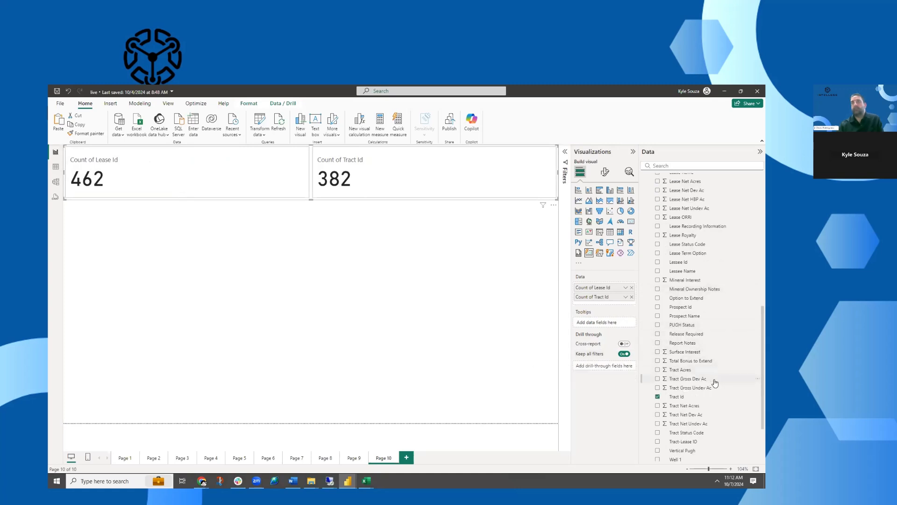
scroll(721, 384, "down", 1)
left_click_drag(684, 369, 607, 305)
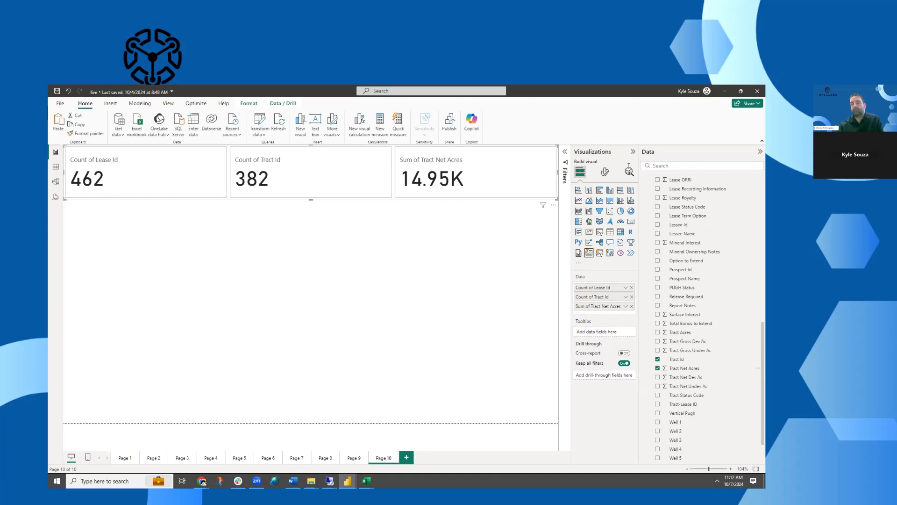
left_click(598, 177)
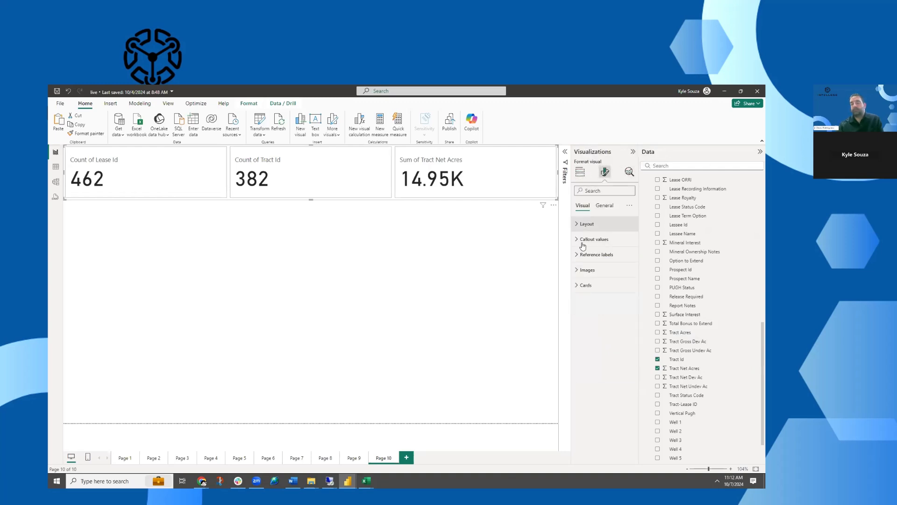
left_click(579, 172)
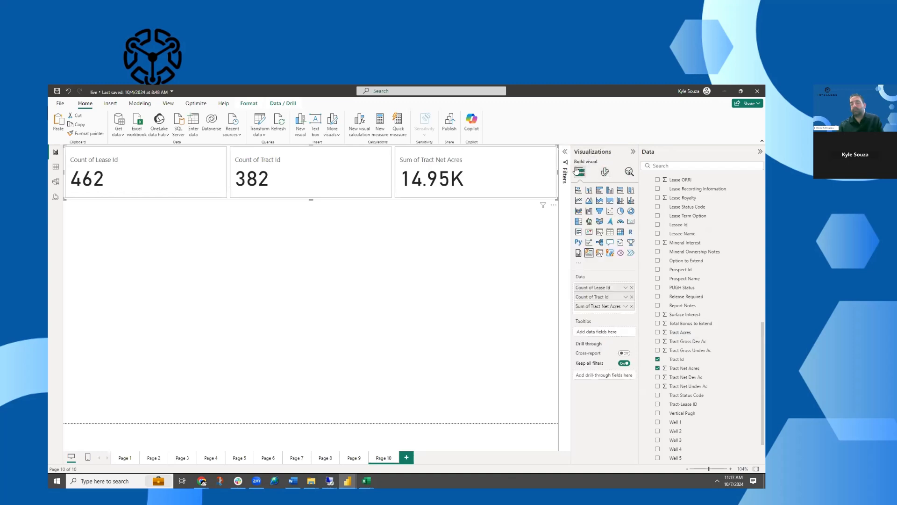
left_click(604, 173)
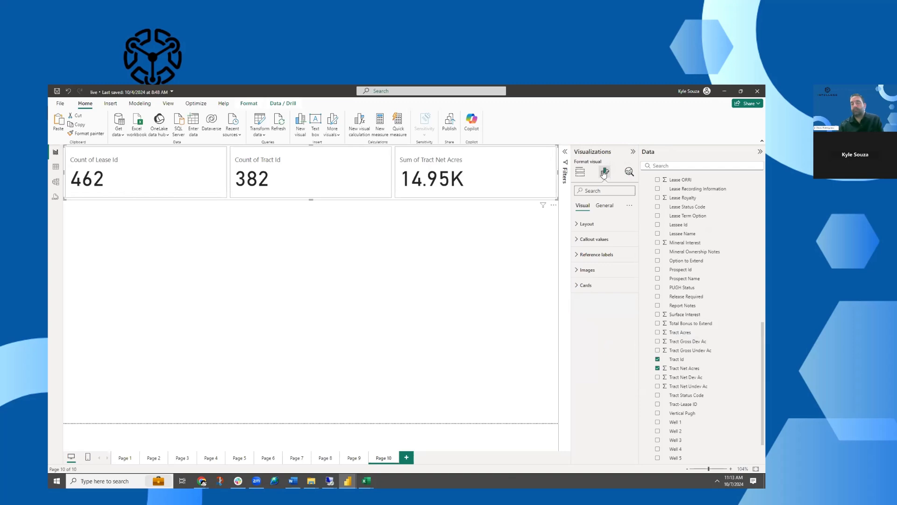
left_click(629, 173)
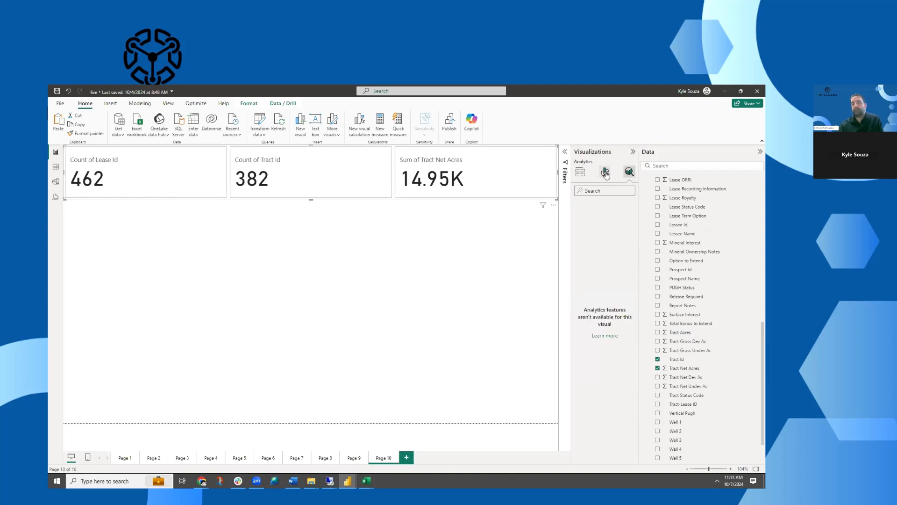
Step: Format the Sum of Tract Net Acres value in the card visual as a decimal number with 4 decimal places
left_click(606, 174)
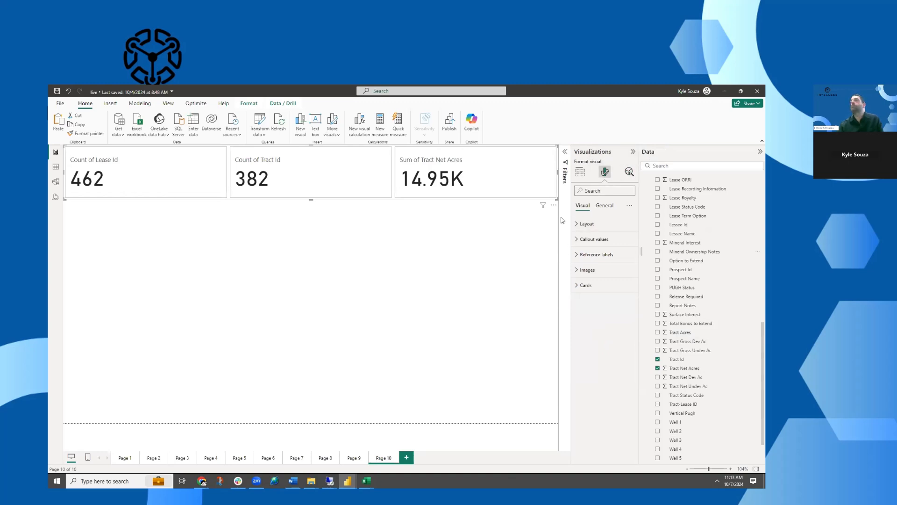
left_click(608, 206)
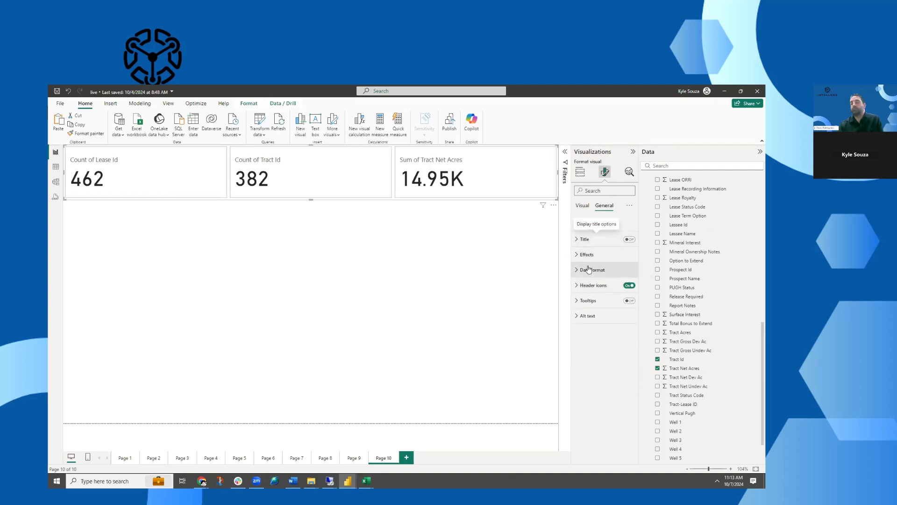
left_click(576, 273)
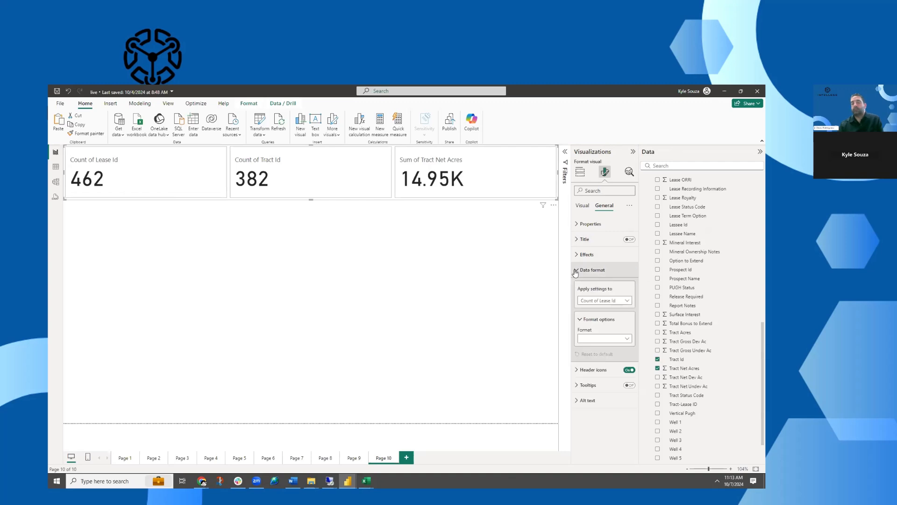
left_click(592, 339)
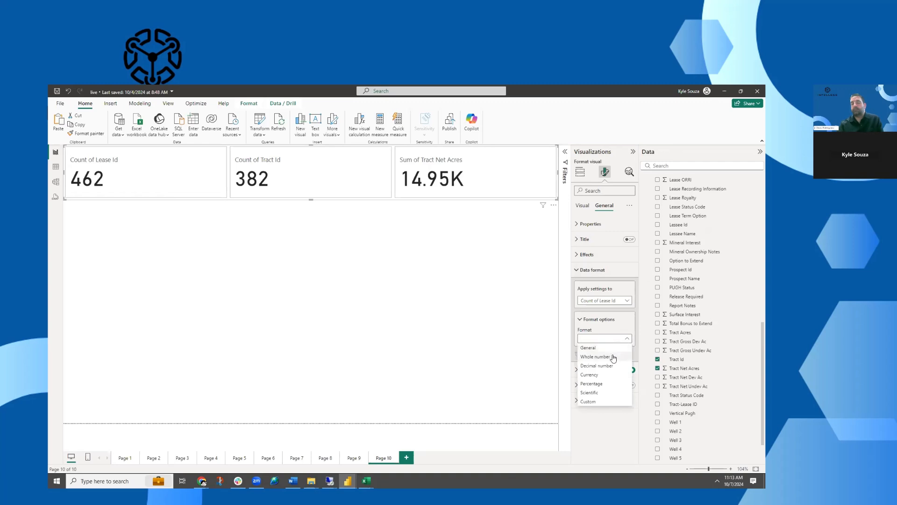
left_click(625, 304)
left_click(625, 304)
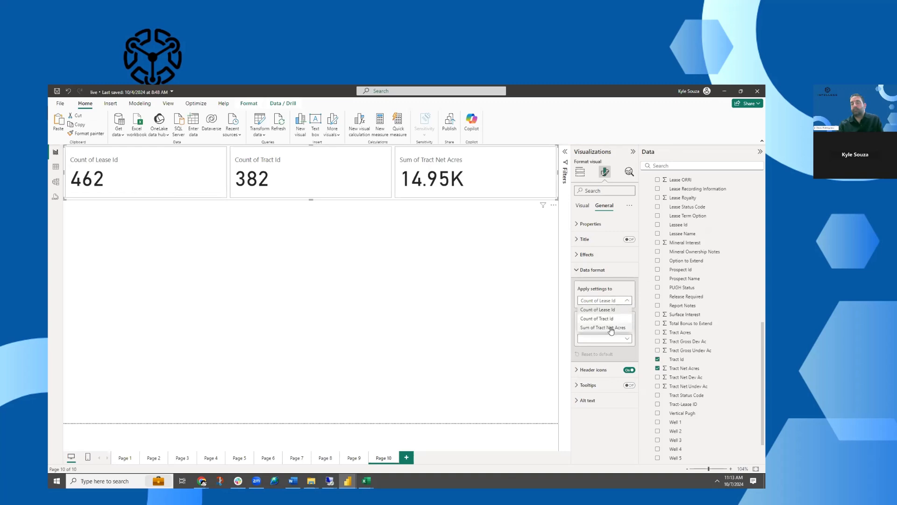
left_click(612, 331)
left_click(616, 341)
left_click(608, 364)
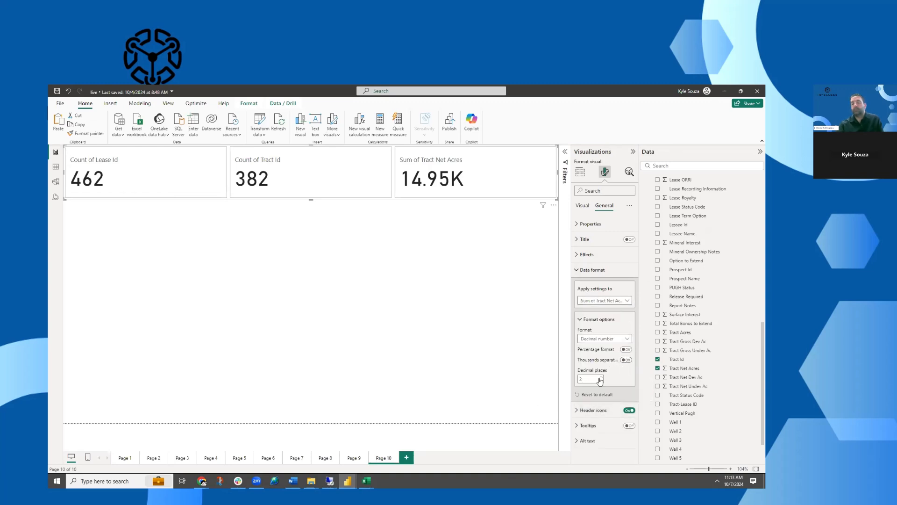
left_click(602, 377)
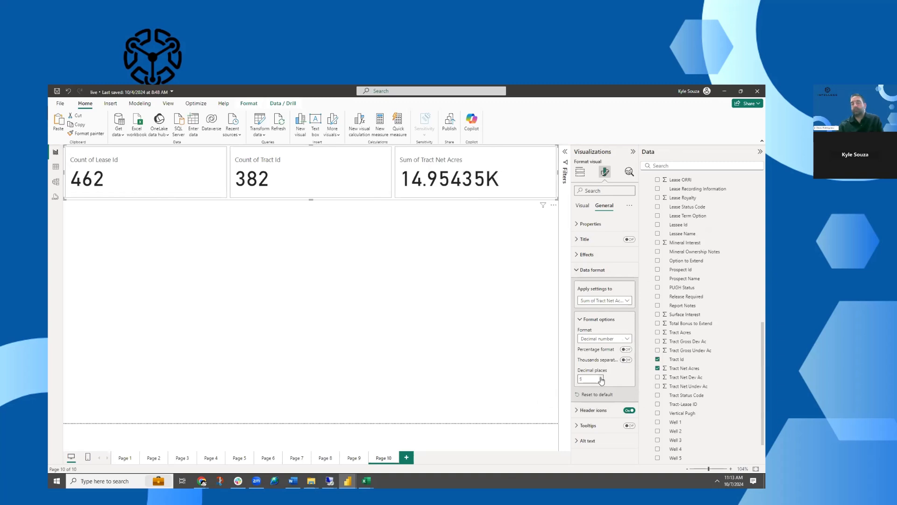
double_click(585, 379)
key("Tab")
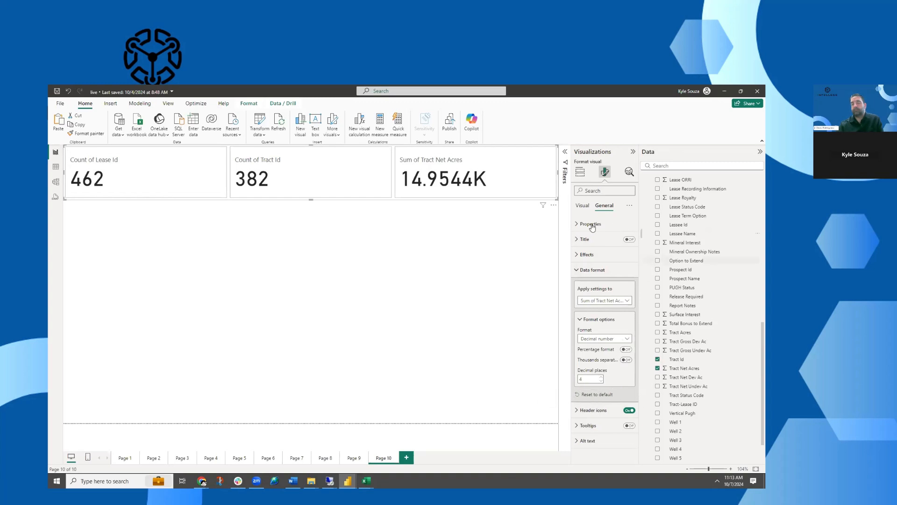
left_click(576, 270)
Step: Give the card visual a blue background with about 65% transparency and turn on its shadow
left_click(578, 257)
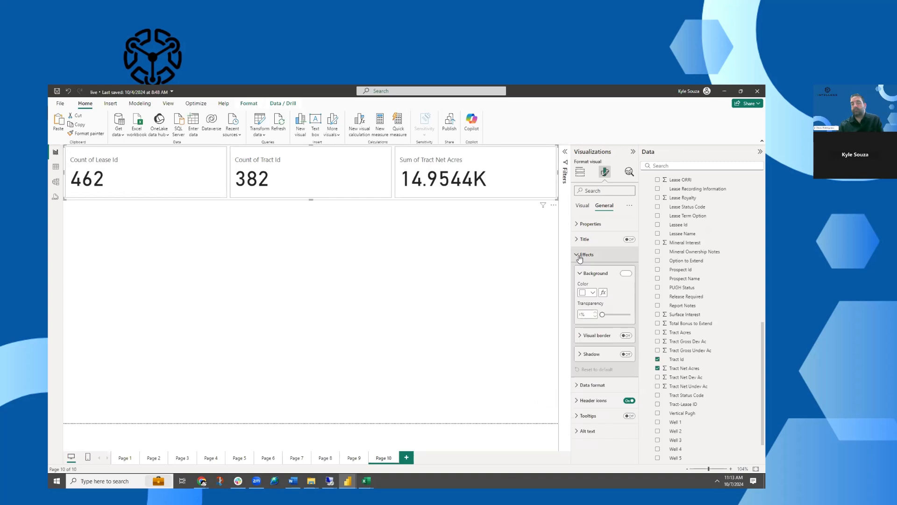
left_click(594, 296)
left_click(611, 323)
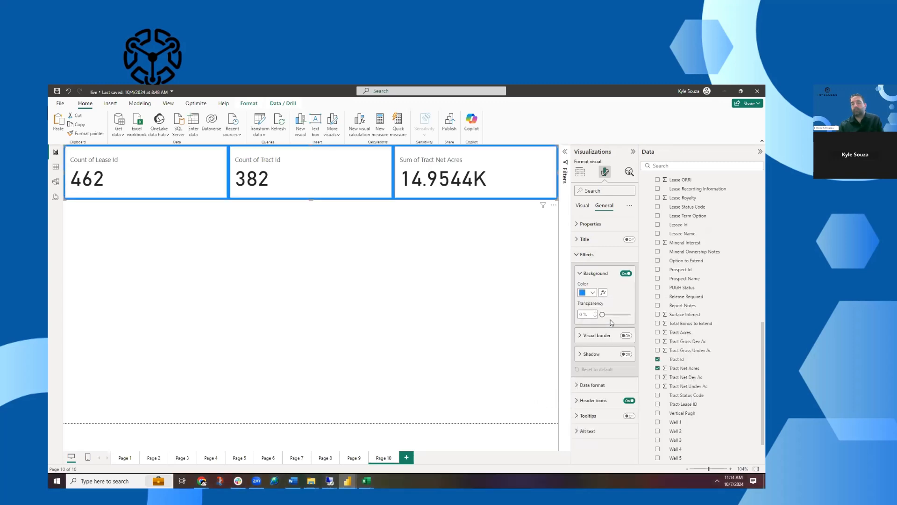
left_click_drag(603, 314, 620, 315)
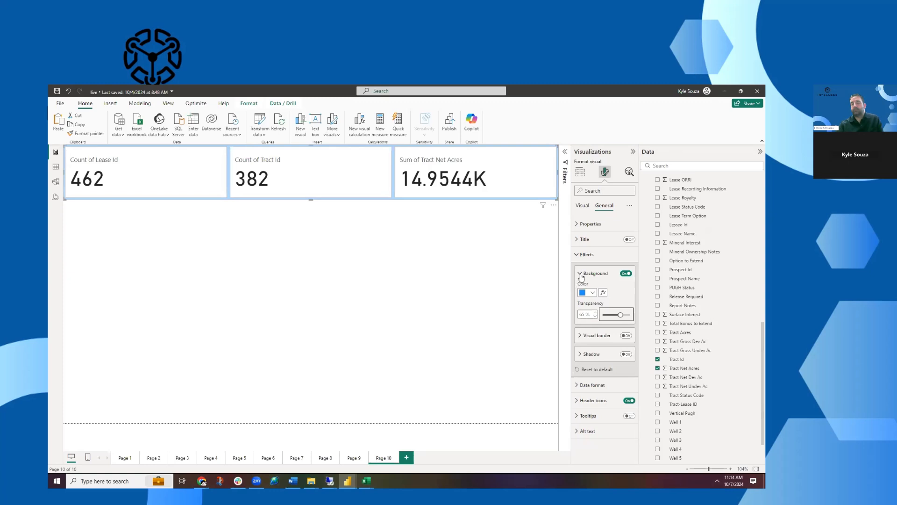
left_click(625, 356)
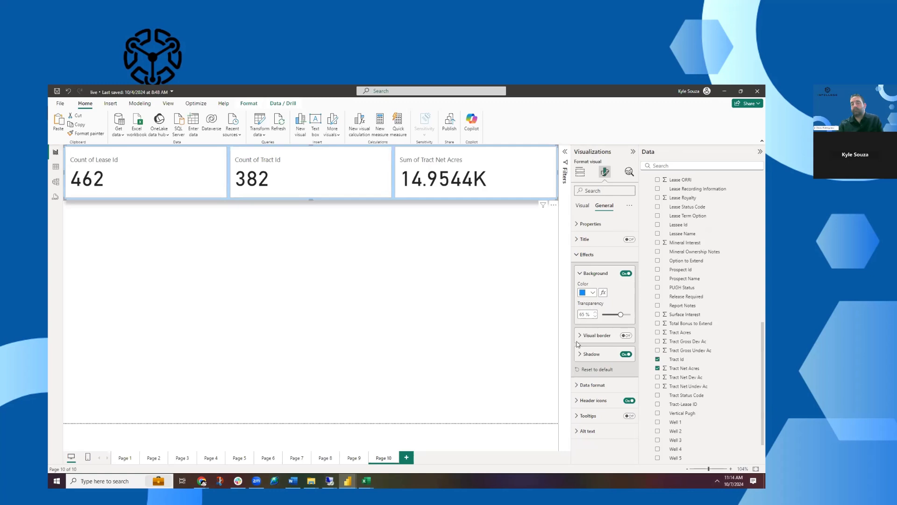
left_click(581, 274)
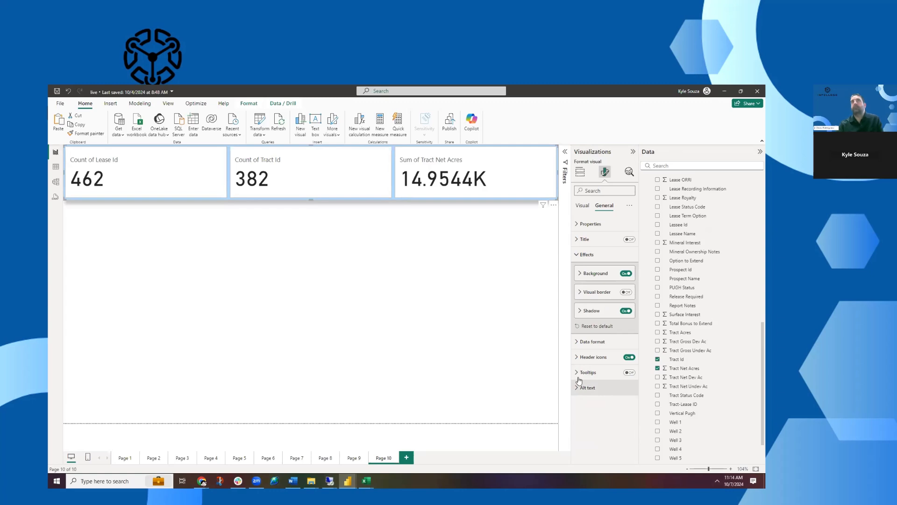
left_click(581, 256)
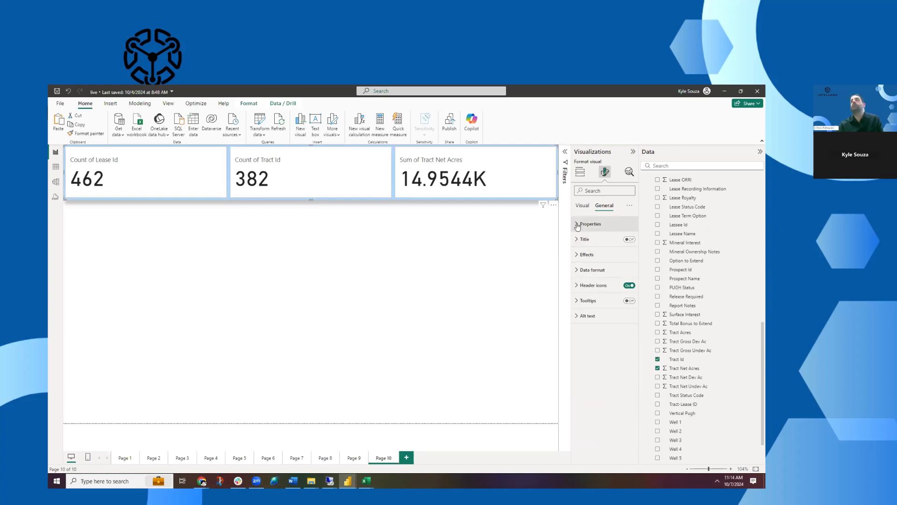
Step: Review the card visual's size, position and padding properties
left_click(582, 225)
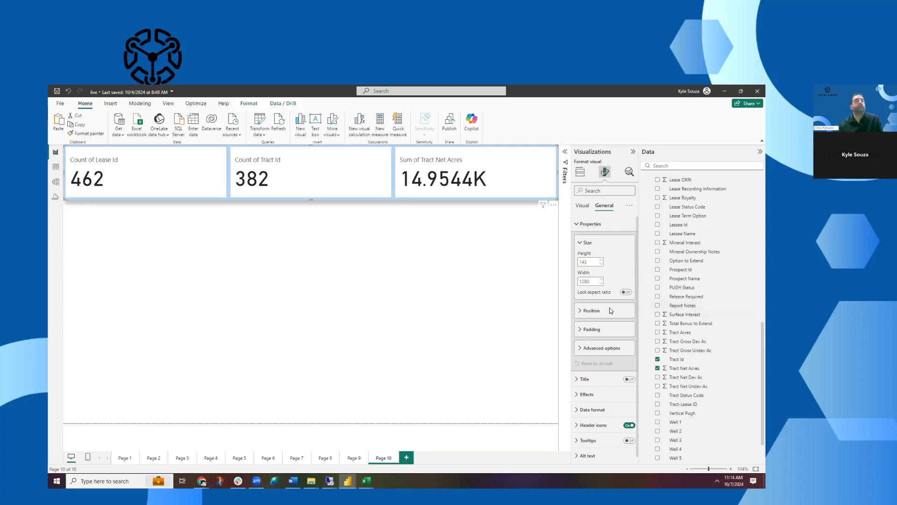
left_click(585, 330)
left_click(583, 329)
left_click(583, 317)
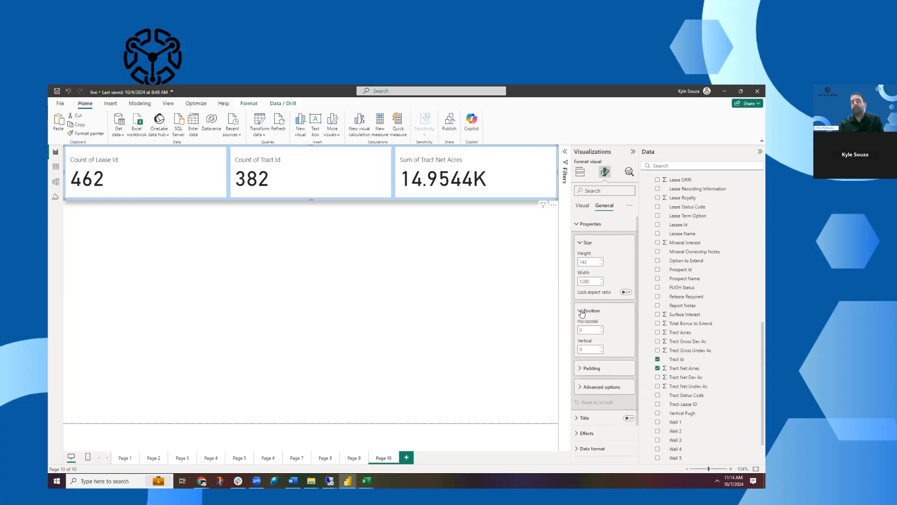
left_click(587, 306)
left_click(579, 225)
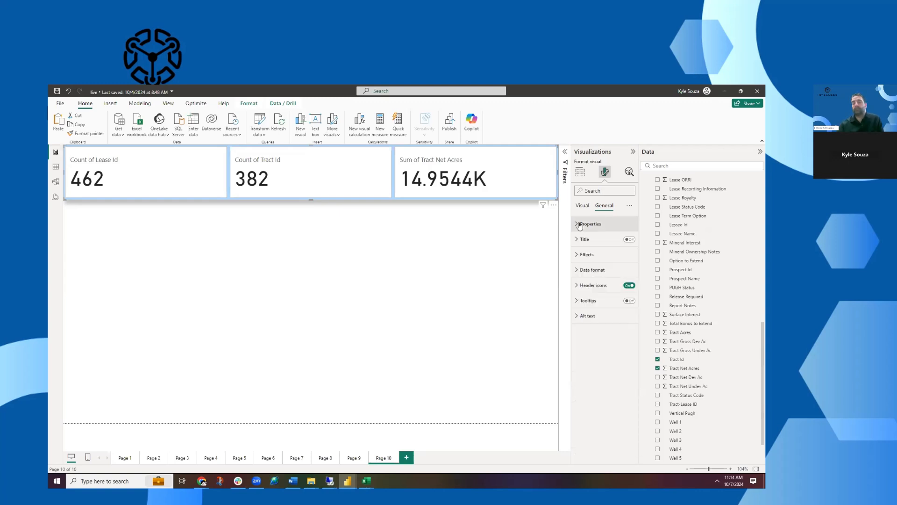
Step: Add a pie chart below the cards with Tract Net Dev Ac and Tract Net Undev Ac as its values
left_click(580, 173)
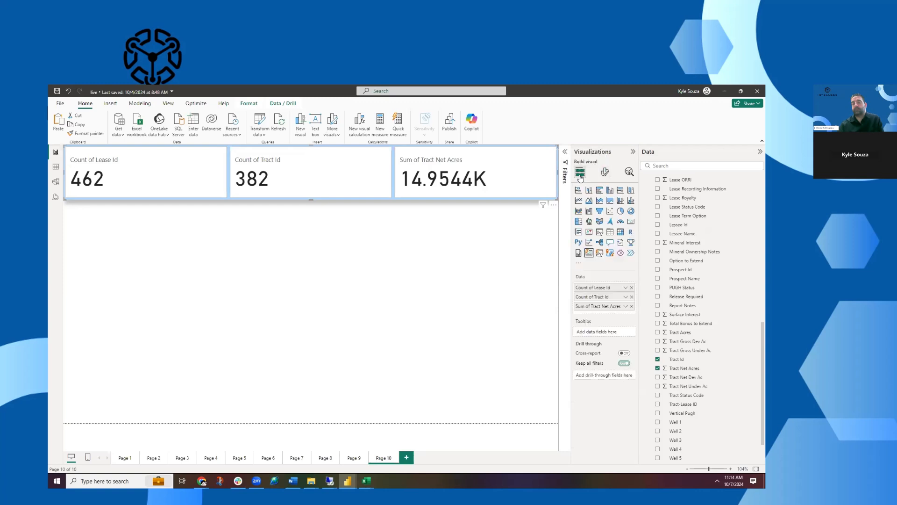
left_click(494, 241)
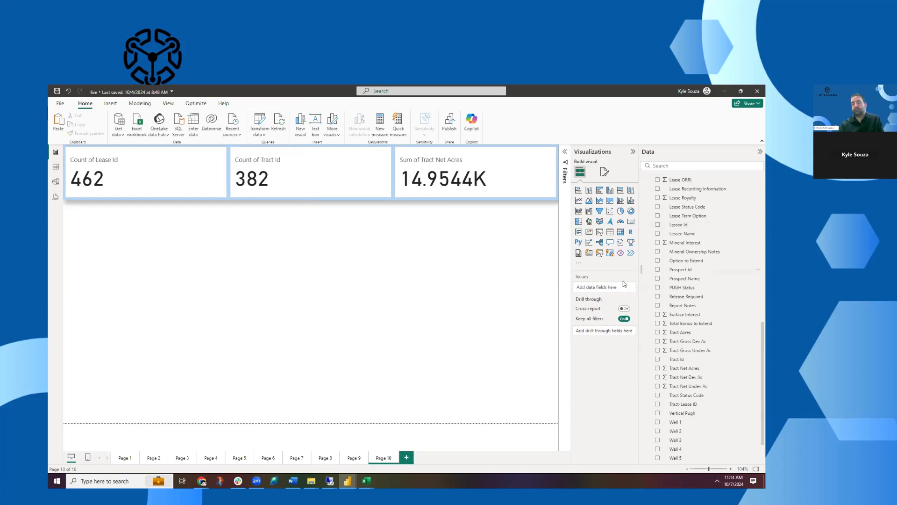
left_click(621, 211)
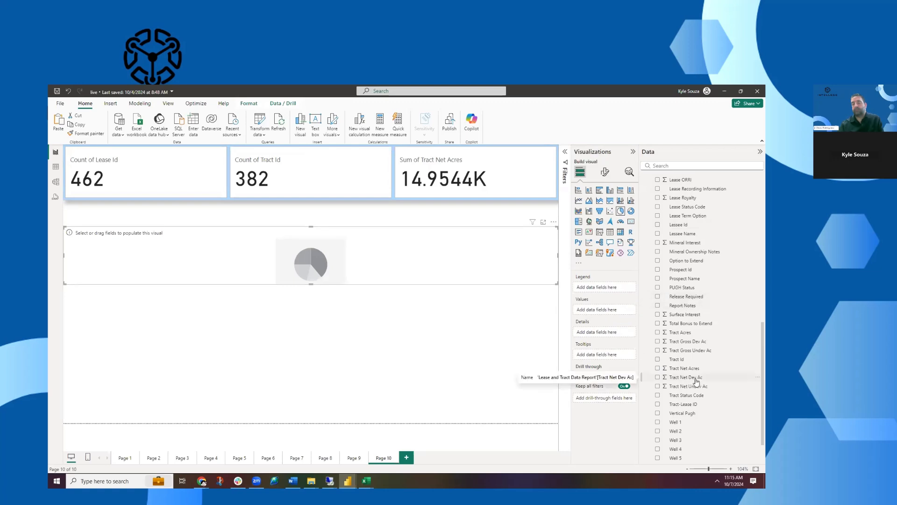
left_click_drag(697, 381, 606, 312)
left_click_drag(688, 386, 609, 318)
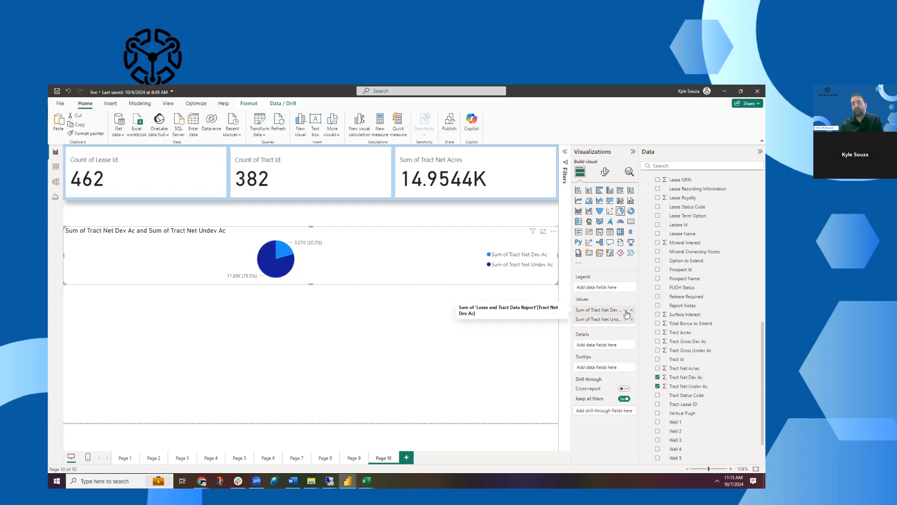
Step: Rename the Sum of Tract Net Dev Ac value in the pie chart to Producing
left_click(626, 311)
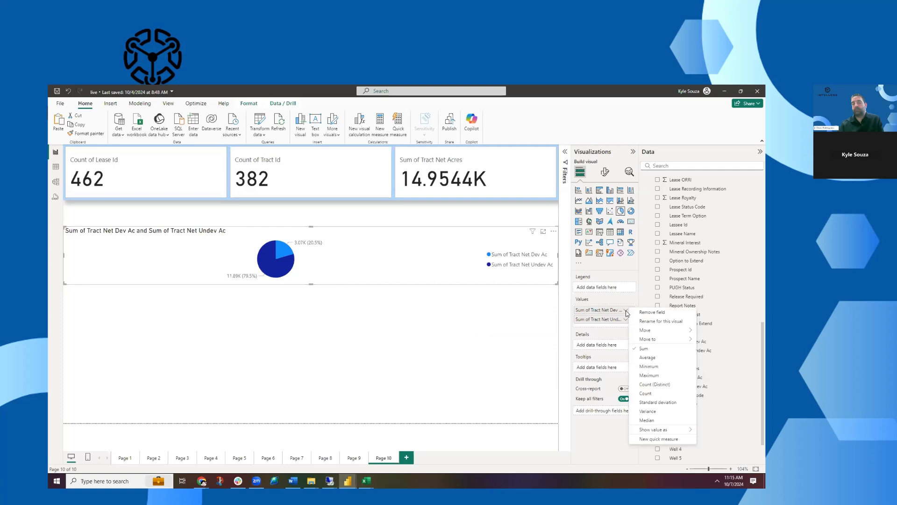
left_click(649, 322)
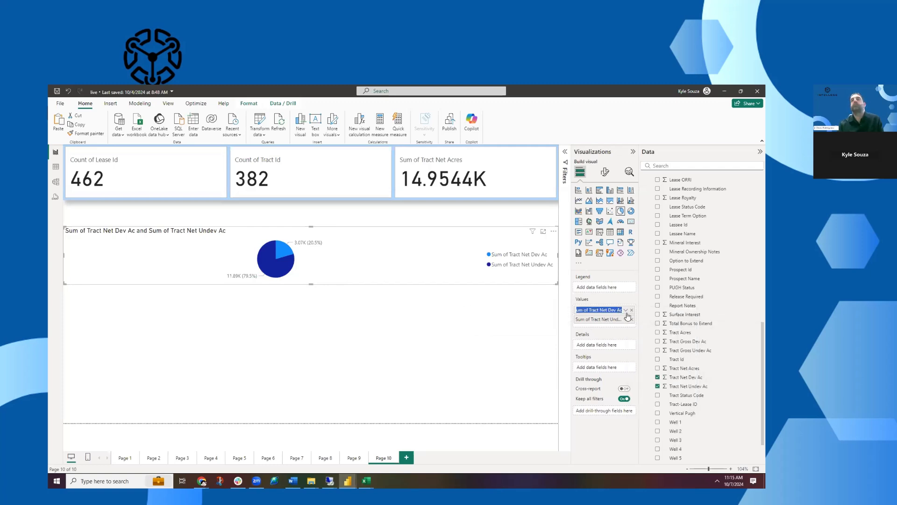
type("producing")
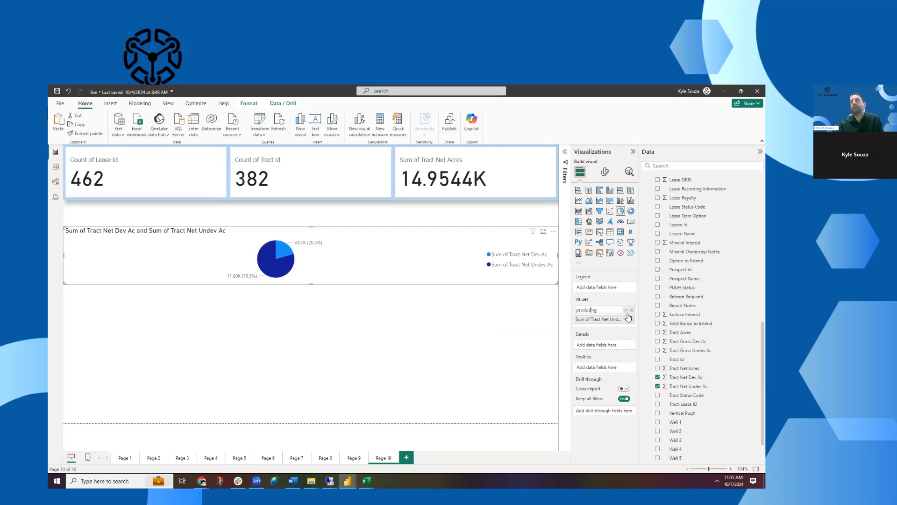
key("Delete")
key("Return")
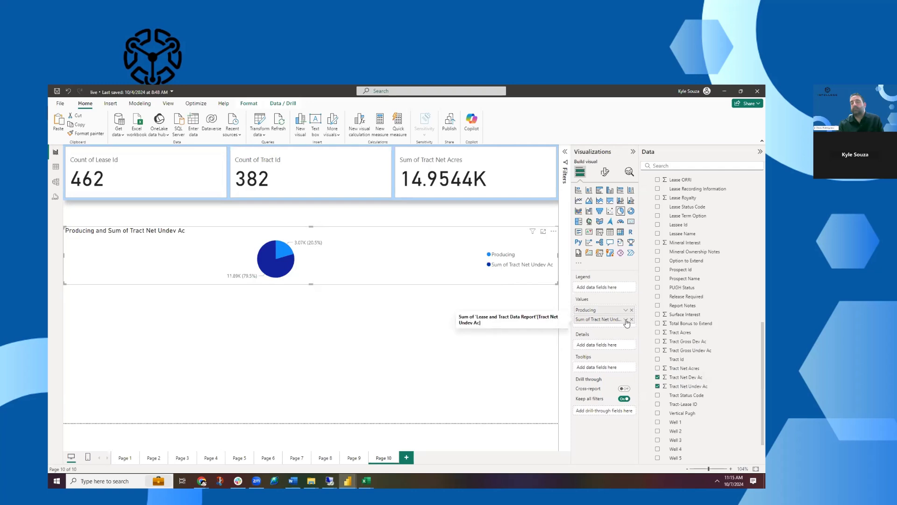
Step: Rename the Sum of Tract Net Undev Ac value in the pie chart to Non-Producing
left_click(626, 319)
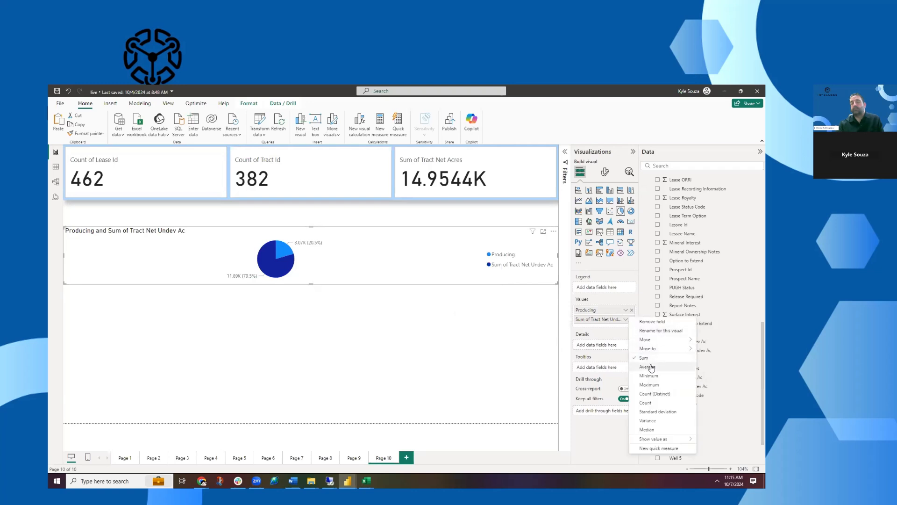
left_click(649, 330)
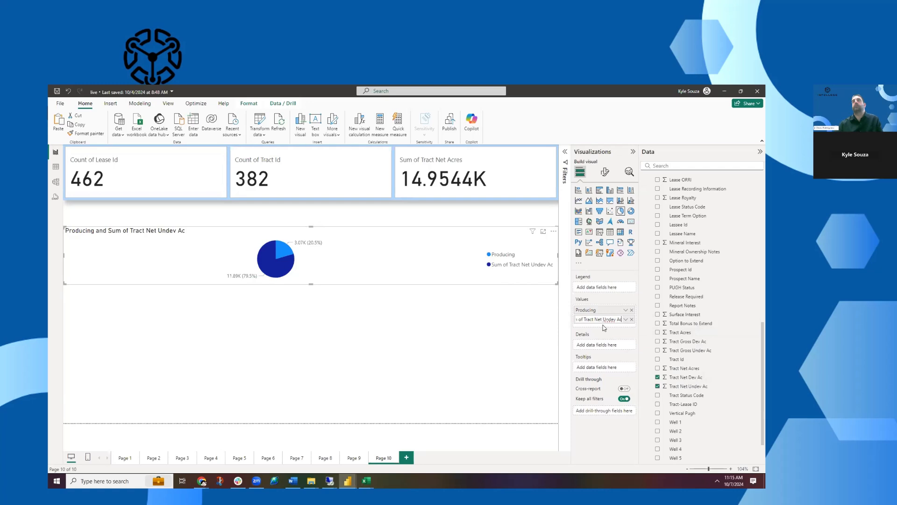
type("Non")
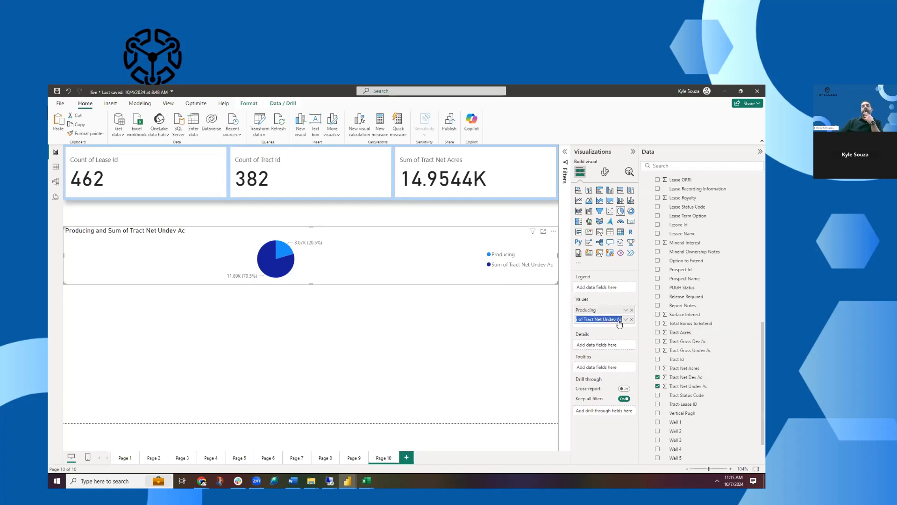
type("-Prod")
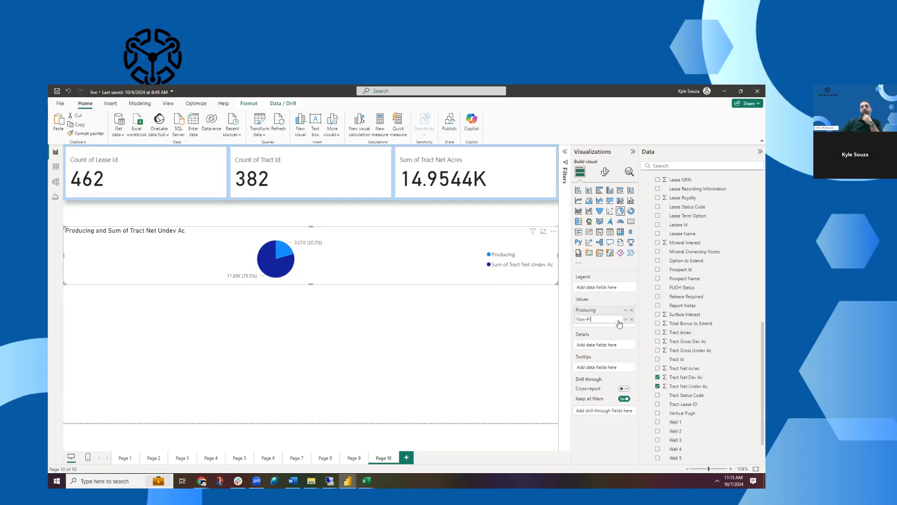
type("ucing")
key("Return")
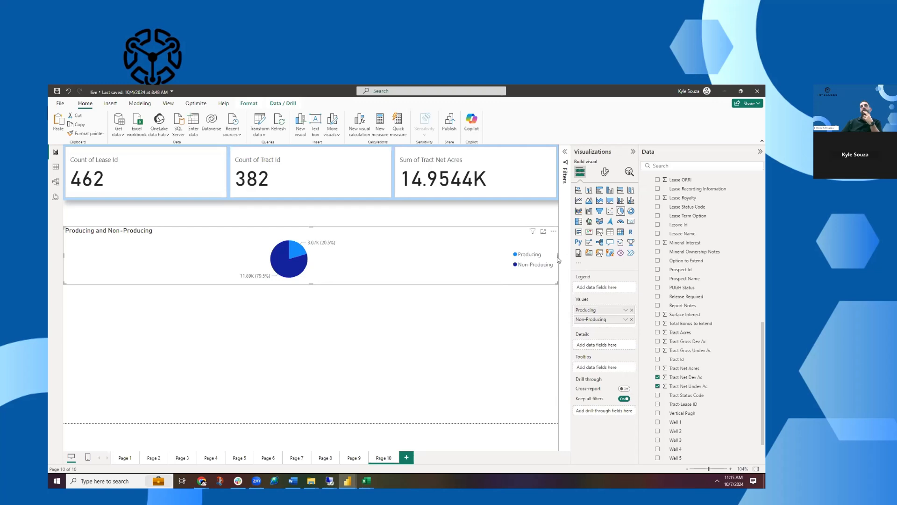
Step: Narrow the pie chart to about a third of the page width and extend it up to the cards' lower edge
left_click_drag(558, 260, 237, 258)
left_click_drag(150, 228, 150, 201)
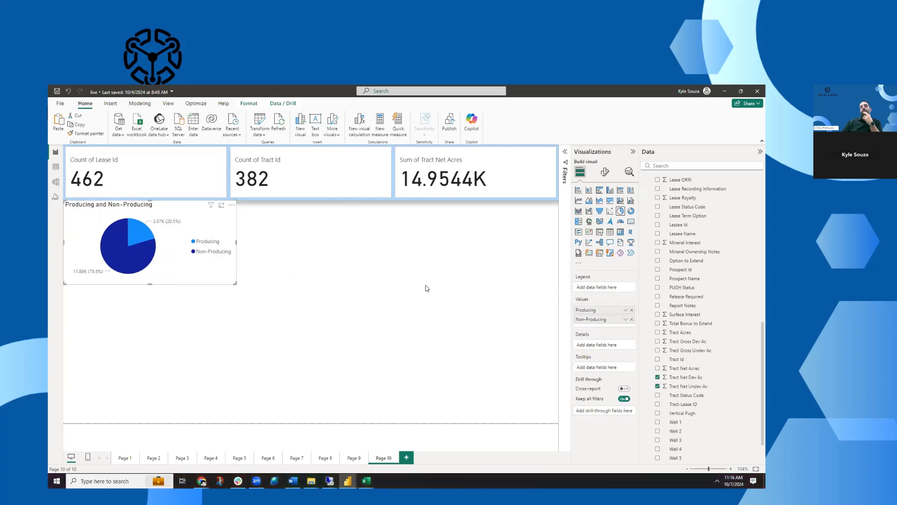
mouse_move(140, 265)
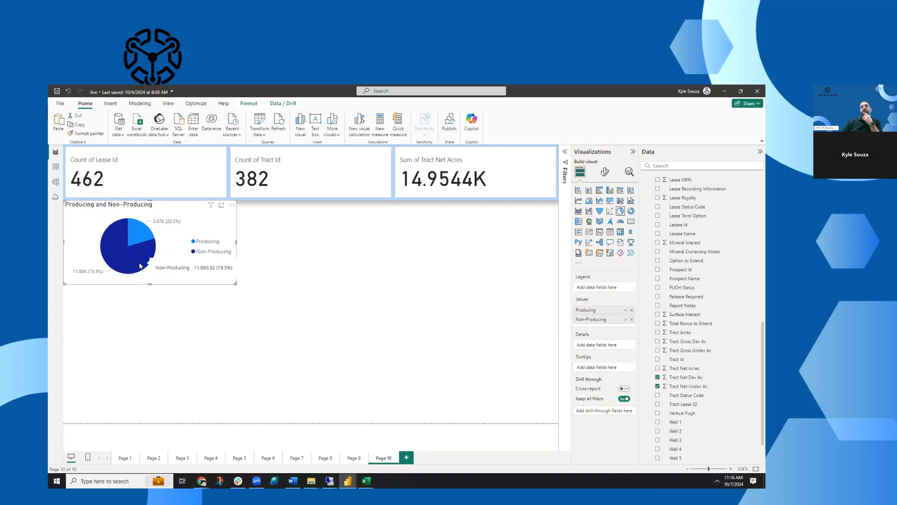
mouse_move(142, 232)
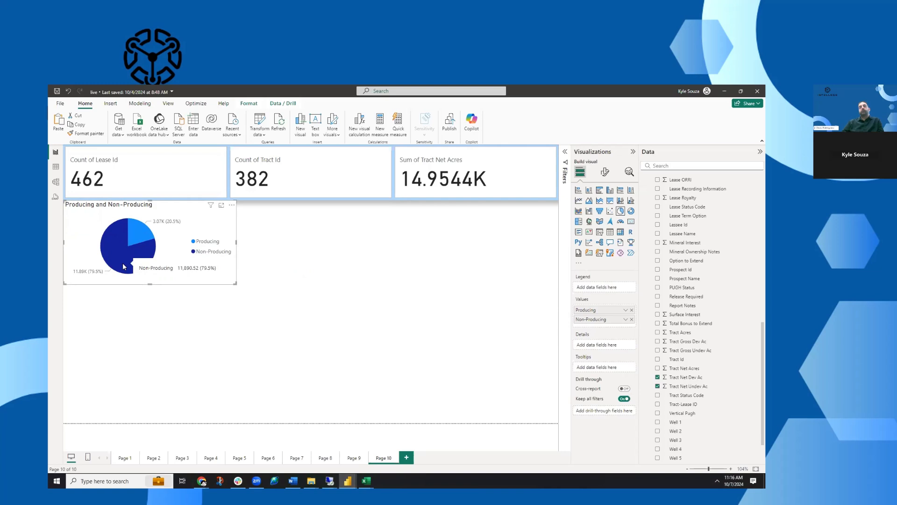
Step: Add a donut chart below the pie chart, stretched to the page's lower edge and about two thirds of its width
left_click(380, 288)
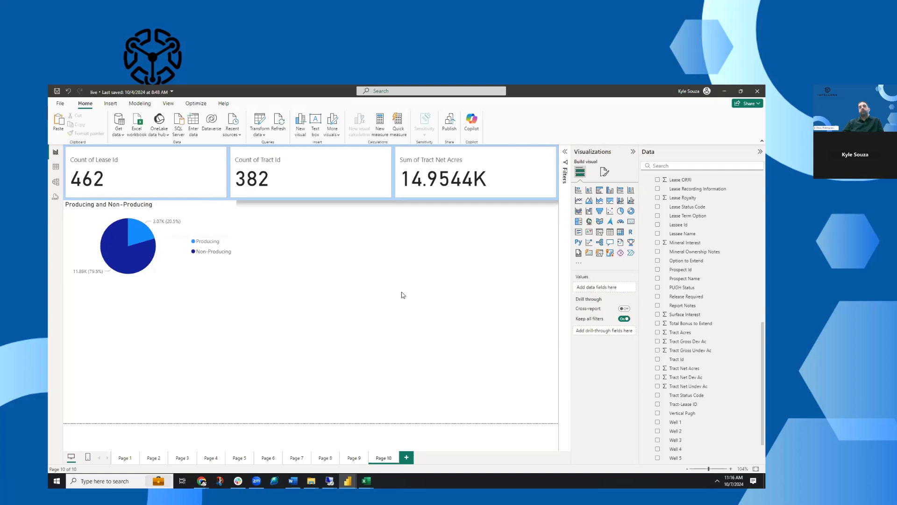
left_click(631, 212)
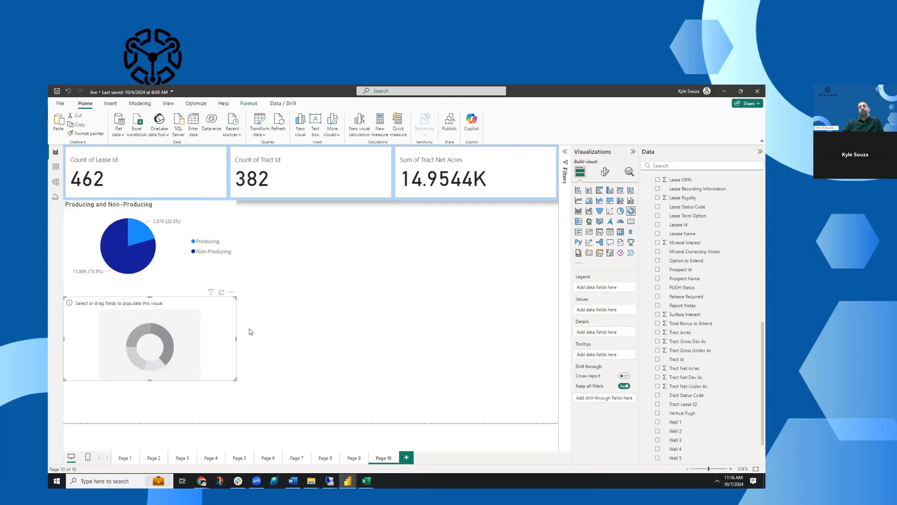
left_click_drag(151, 380, 149, 425)
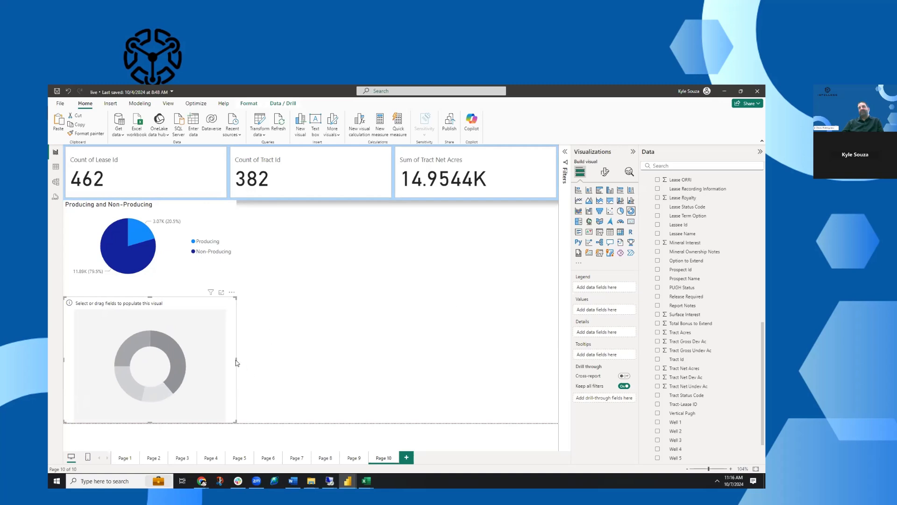
left_click_drag(237, 360, 392, 367)
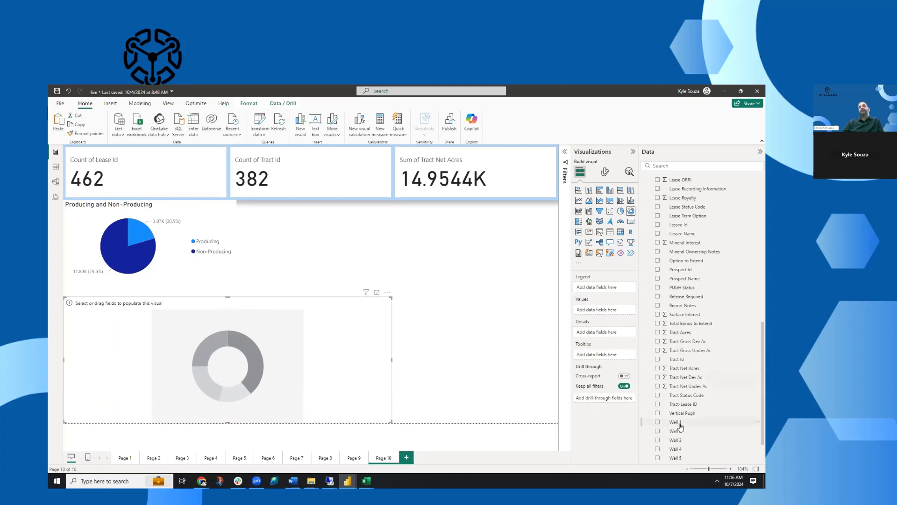
Step: Set Well 1 as the donut chart's legend and Tract Net Acres as its values
left_click_drag(680, 426, 603, 288)
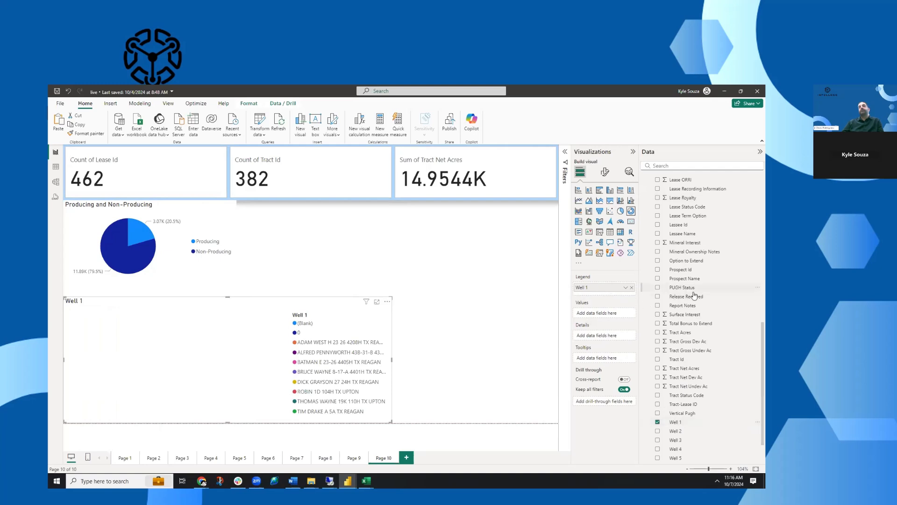
left_click_drag(686, 368, 612, 314)
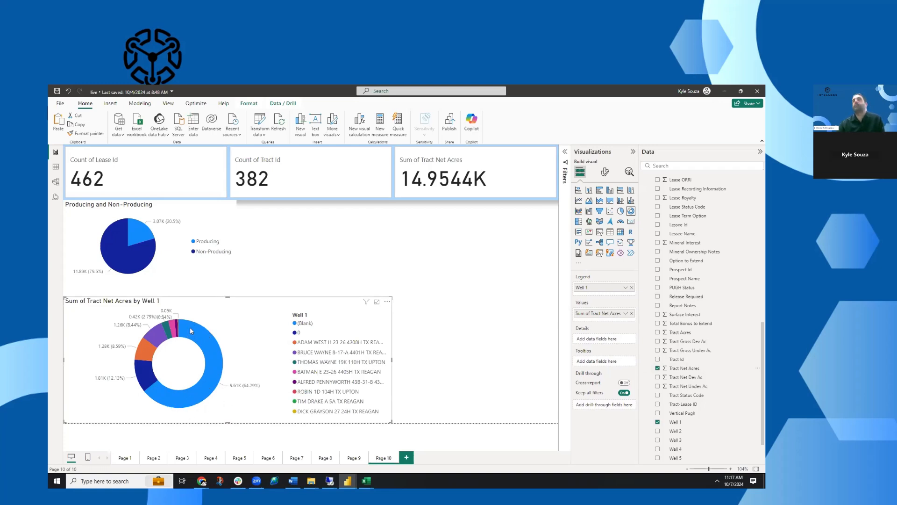
mouse_move(171, 395)
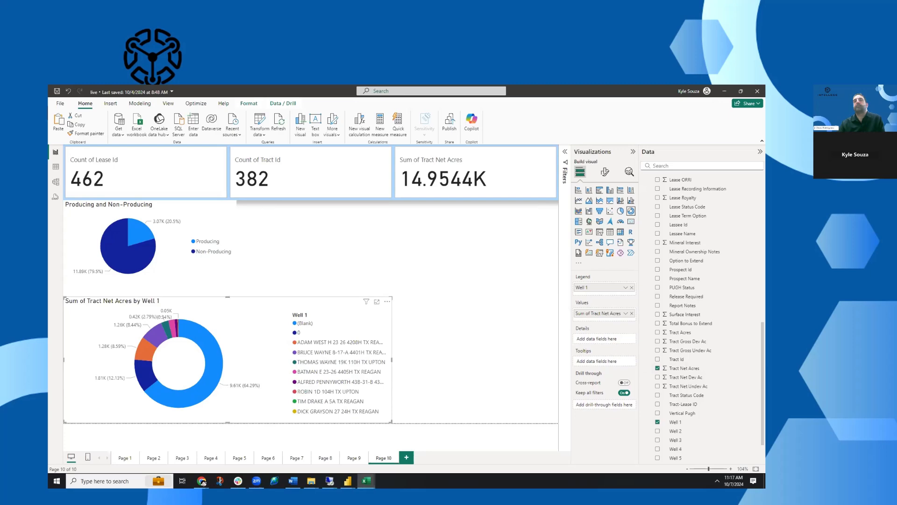
Step: Switch to the Land Data Master sheet workbook in Excel and filter the Well 1 column to show only blanks
left_click_drag(764, 146, 647, 147)
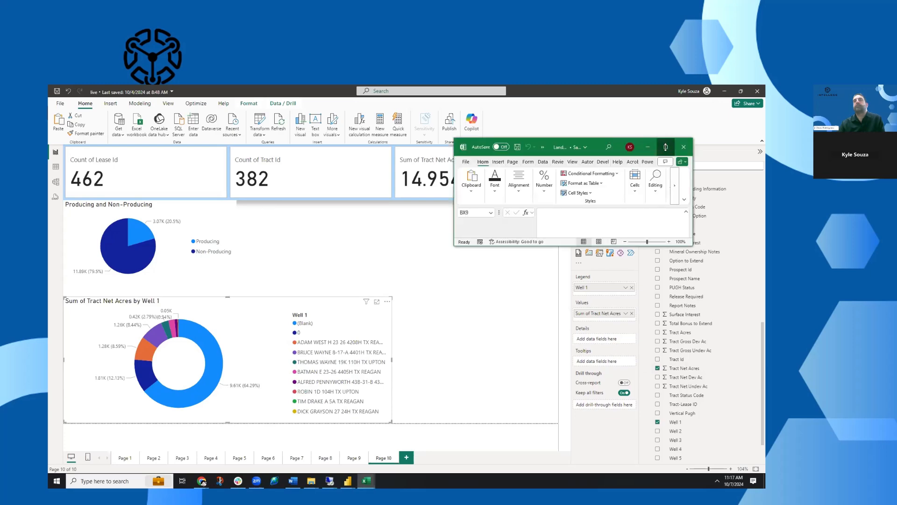
left_click(666, 146)
left_click_drag(646, 459, 747, 461)
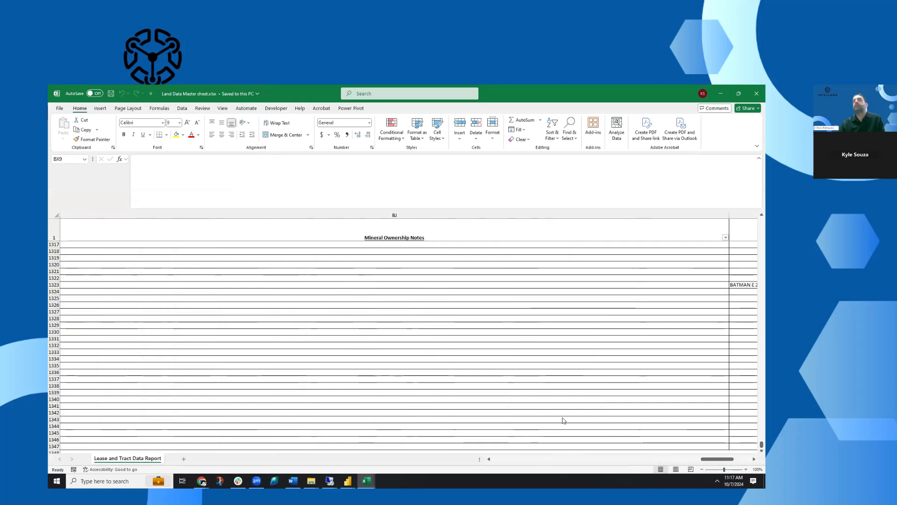
left_click(754, 459)
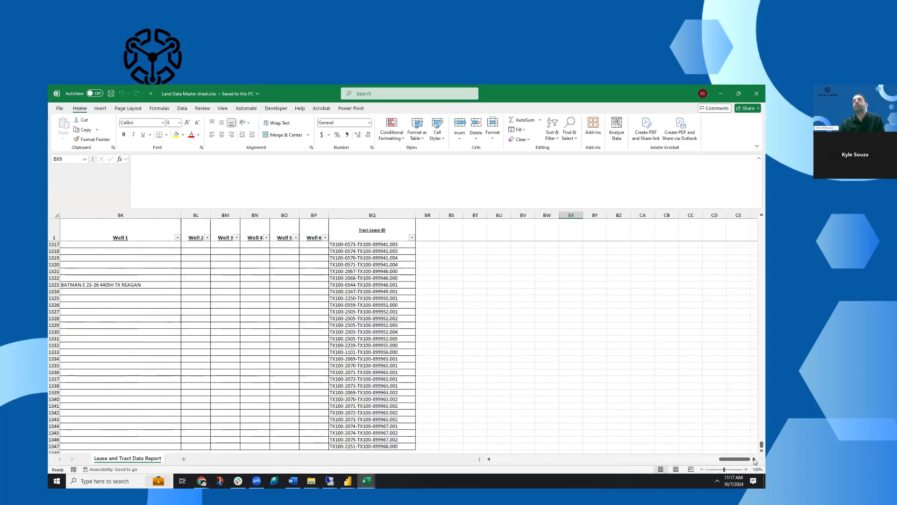
left_click(177, 237)
left_click(111, 336)
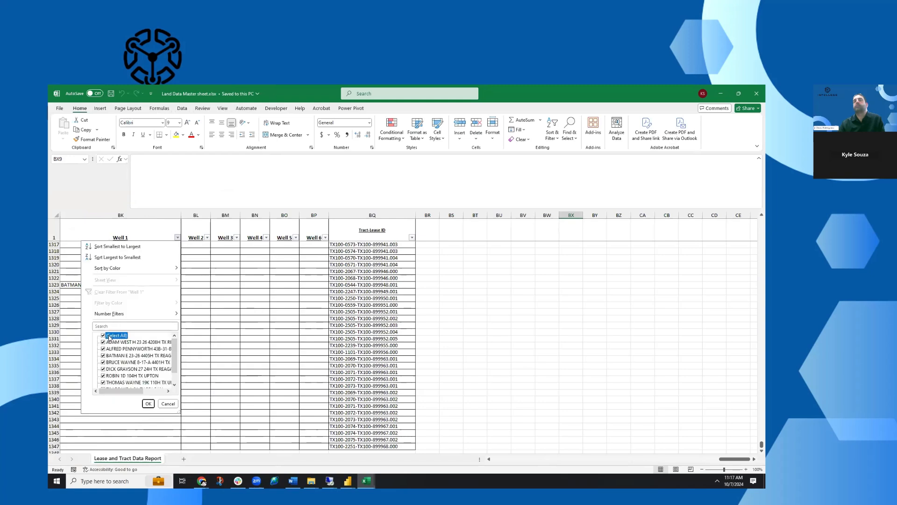
left_click(116, 335)
left_click(125, 336)
scroll(175, 348, "down", 1)
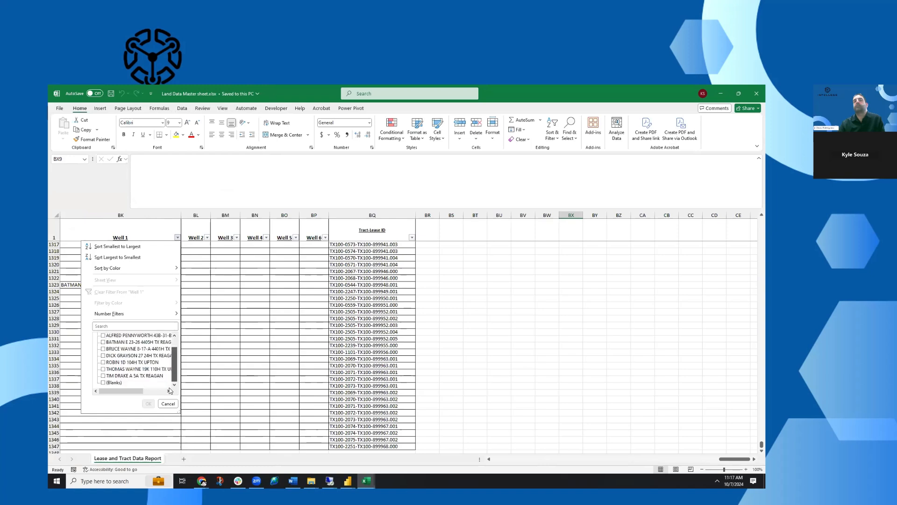
left_click(114, 383)
left_click(148, 404)
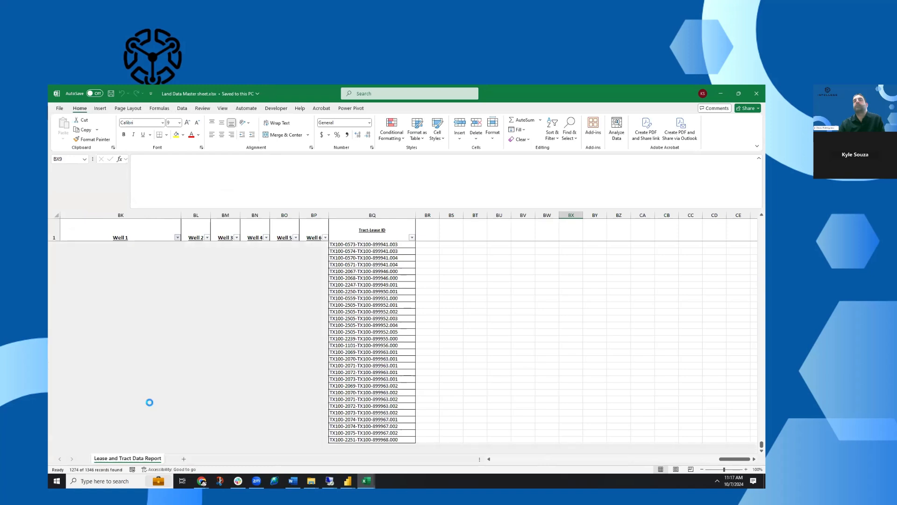
Step: Filter the Tract Net Dev Ac column of the land data sheet to exclude blanks and check the remaining rows
left_click(489, 459)
left_click_drag(488, 460, 488, 461)
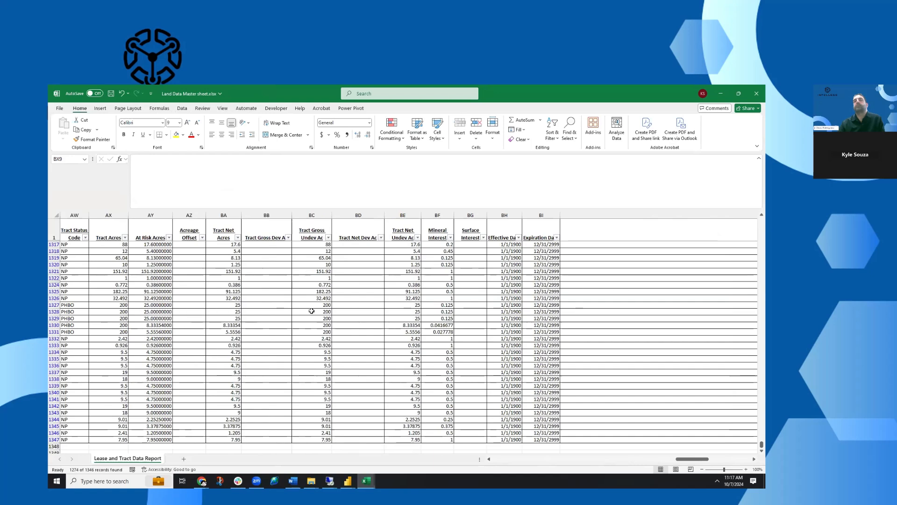
left_click(381, 238)
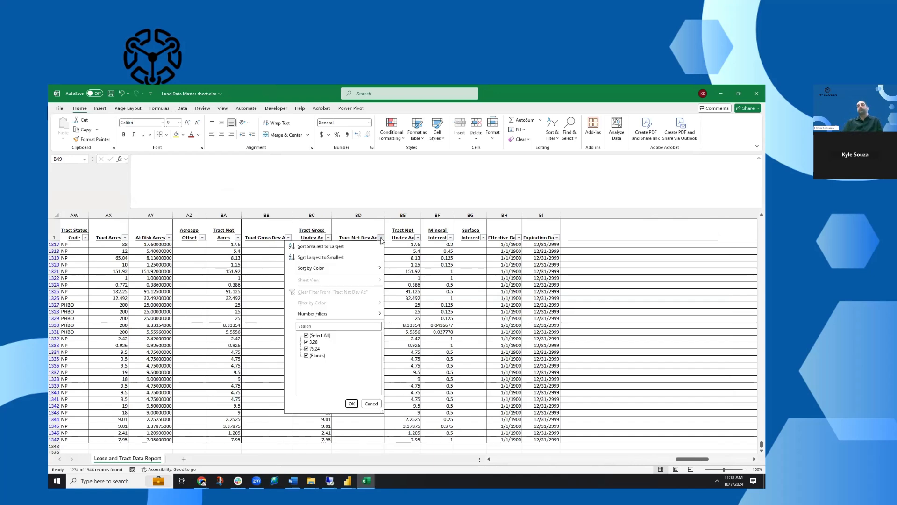
left_click(323, 356)
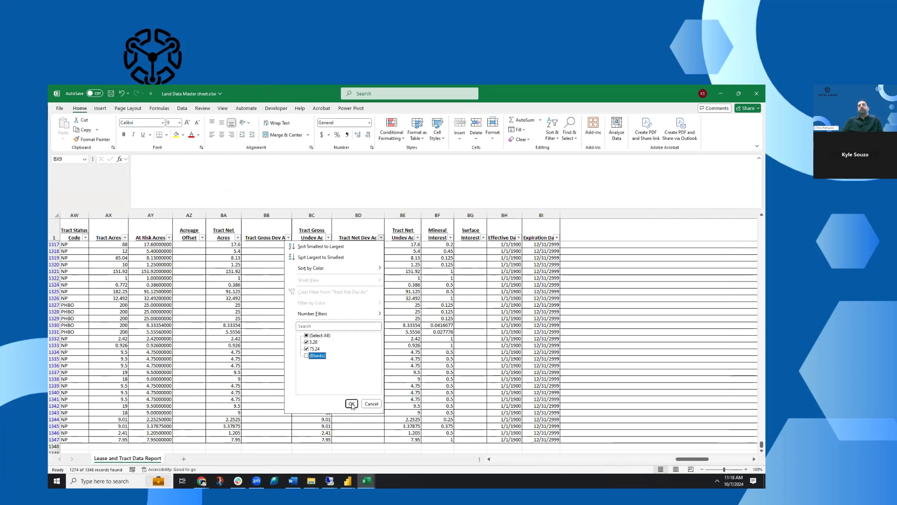
left_click(351, 403)
scroll(416, 329, "up", 1)
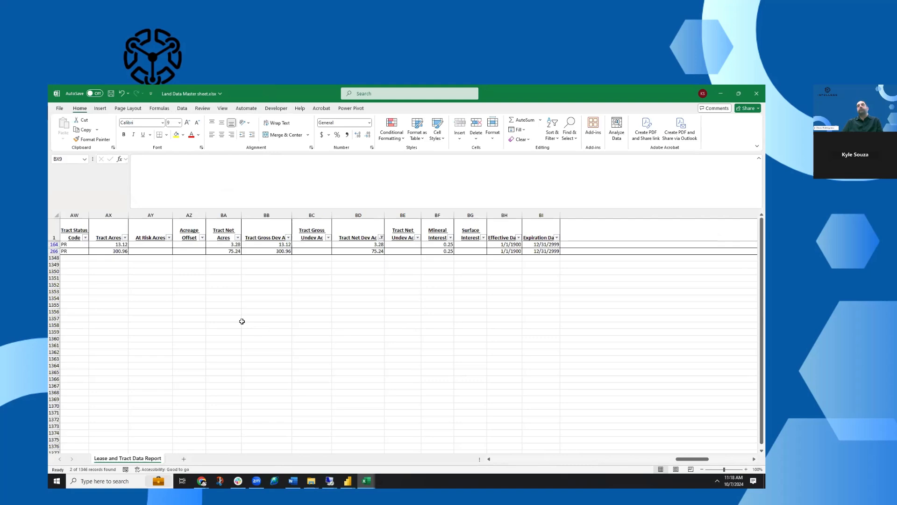
Step: Switch back to the Power BI report and select the Well 1 donut chart
left_click_drag(630, 91, 765, 104)
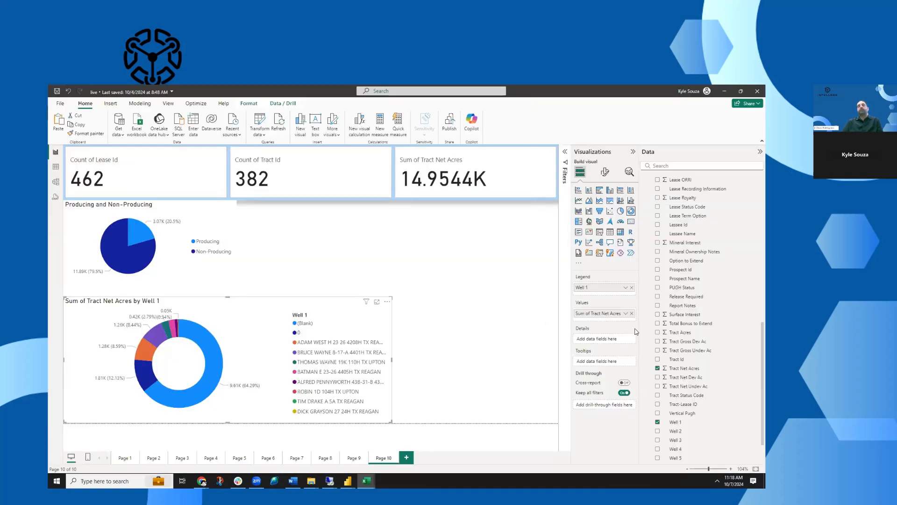
left_click(518, 303)
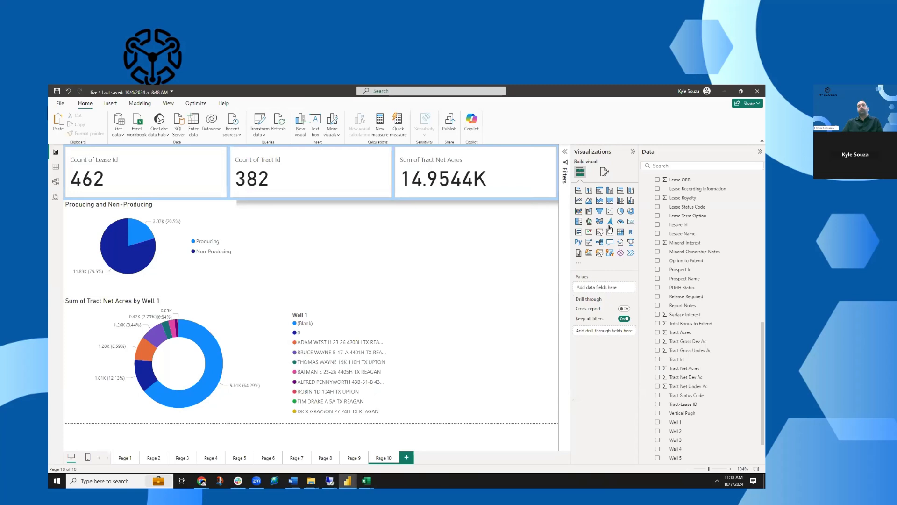
left_click(358, 322)
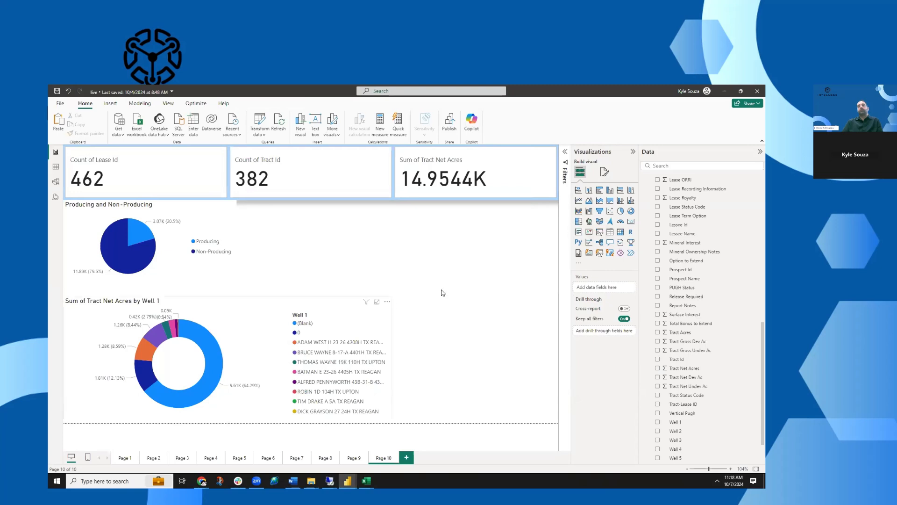
Step: Filter the donut chart's Well 1 field to exclude (Blank) and 0
left_click(564, 172)
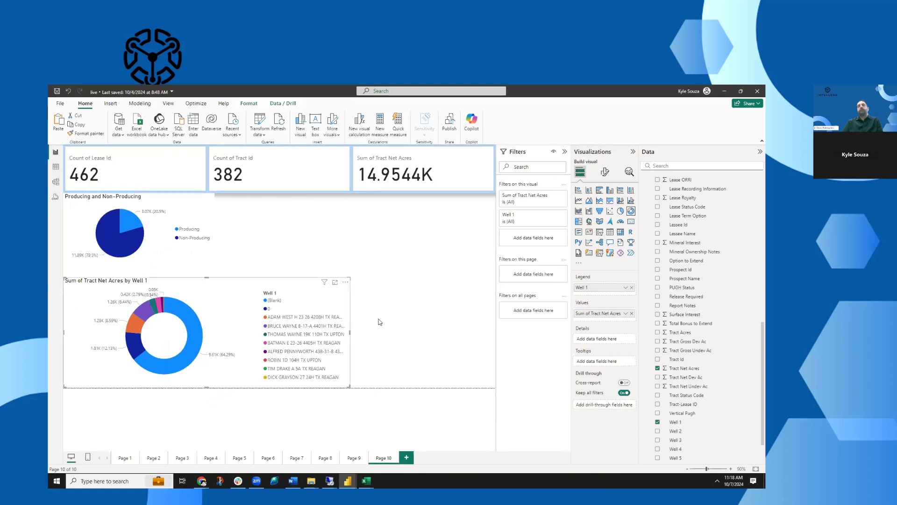
left_click(553, 215)
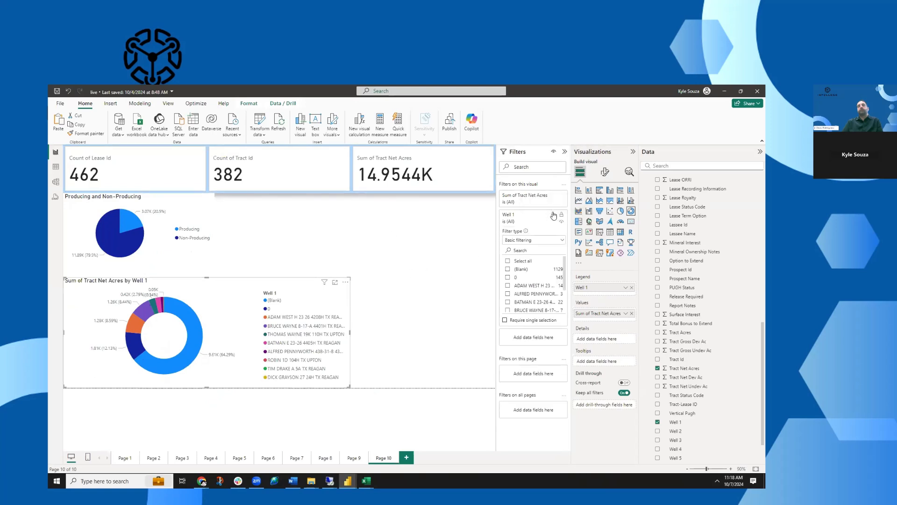
left_click(508, 261)
left_click(508, 269)
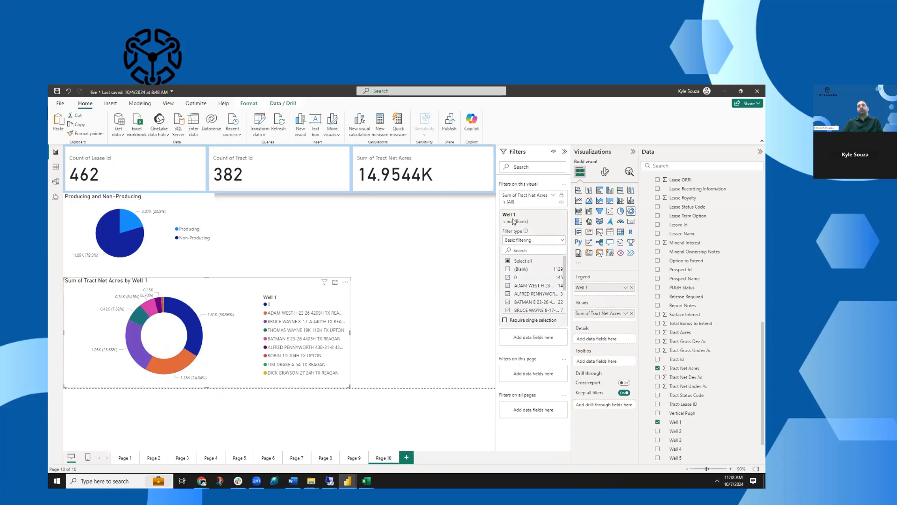
left_click(508, 277)
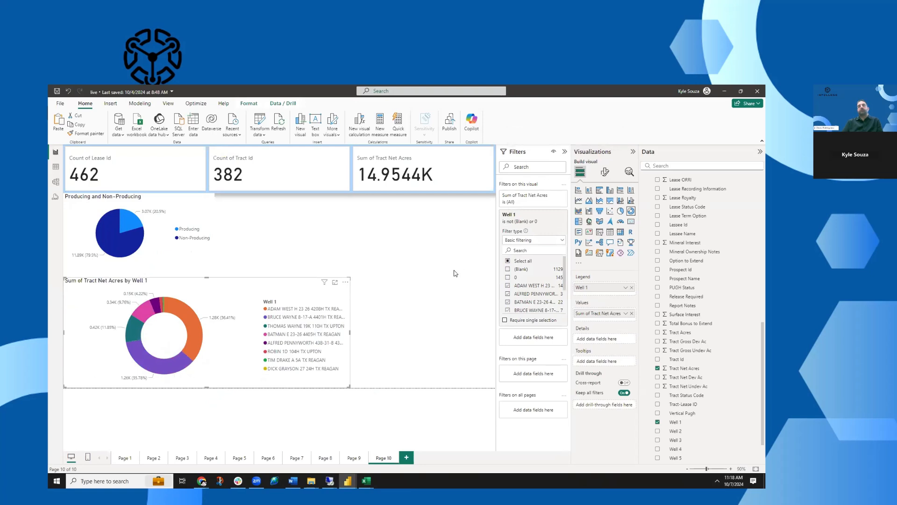
Step: Replace the donut chart's values field with Tract Net Dev Ac
left_click(480, 265)
left_click_drag(691, 378, 608, 314)
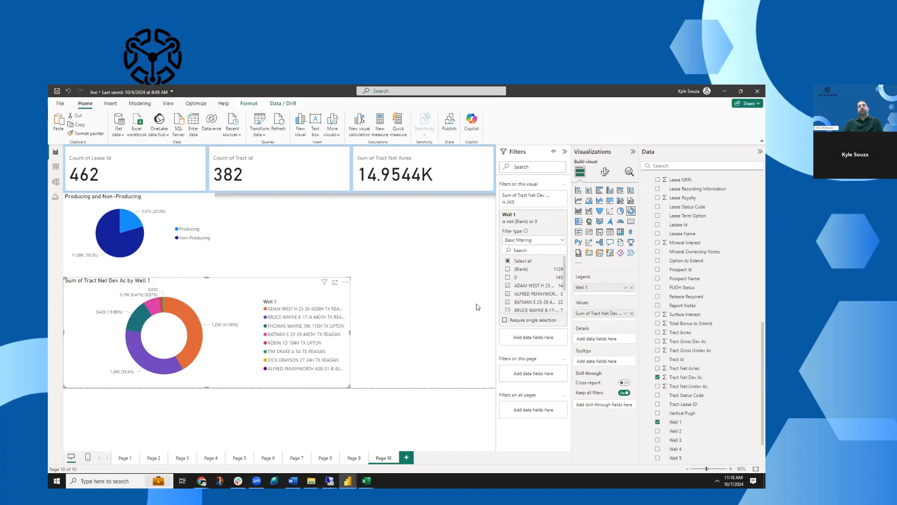
Step: Include (Blank) and 0 again in the donut chart's Well 1 filter and collapse the filter settings
left_click(509, 269)
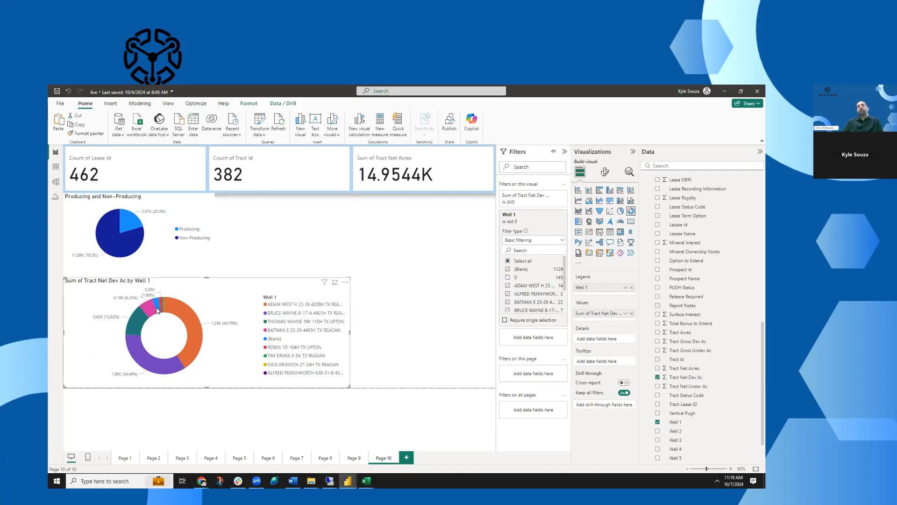
left_click(507, 269)
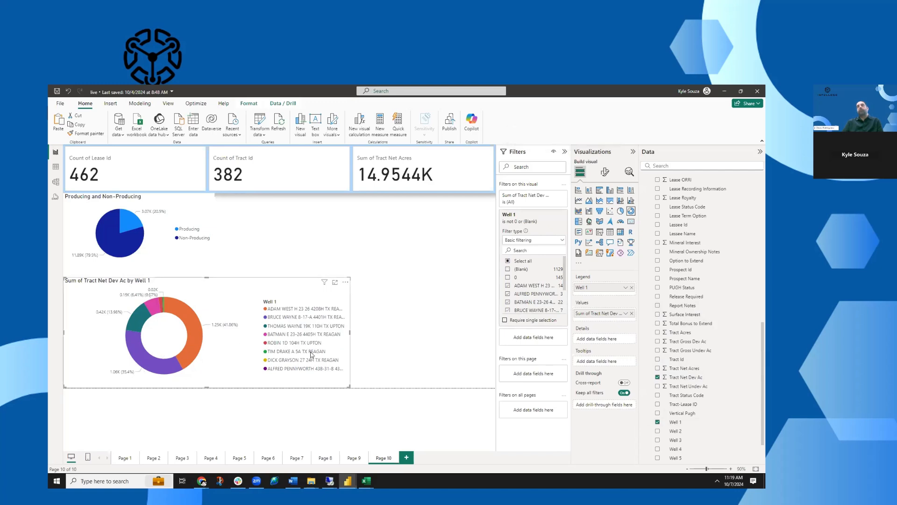
left_click(509, 270)
left_click(508, 278)
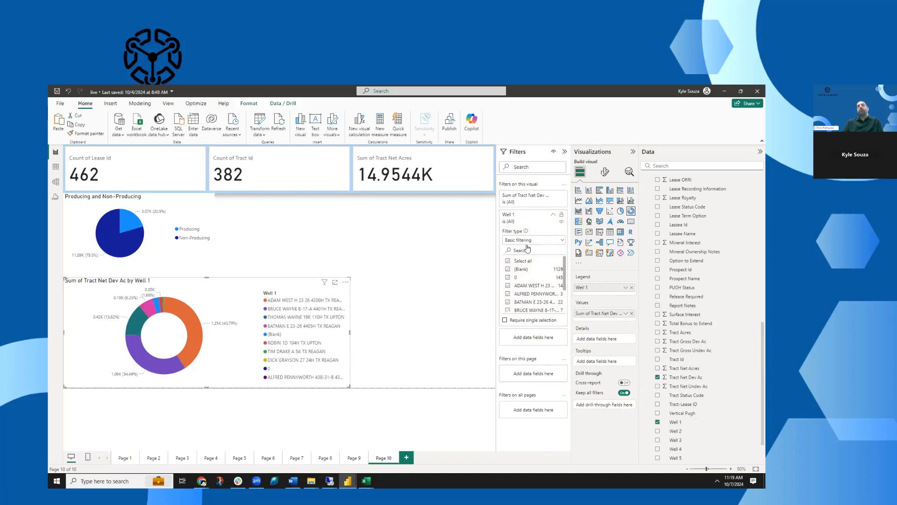
left_click(565, 152)
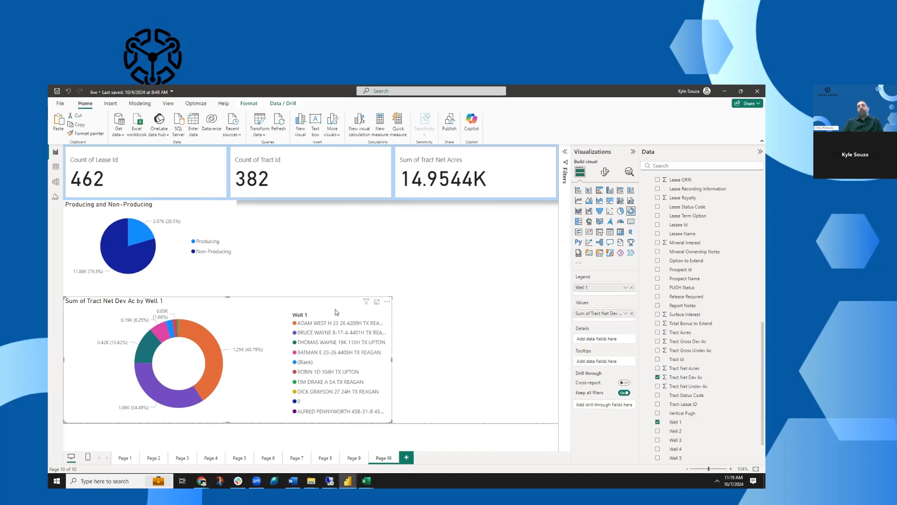
Step: Narrow the Well 1 donut chart slightly from its right side
key("alt+Tab")
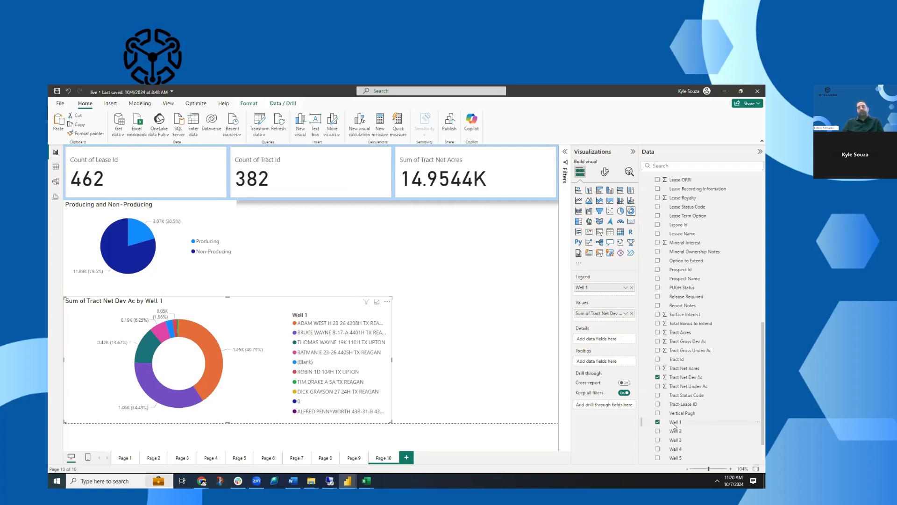
left_click_drag(391, 364, 379, 360)
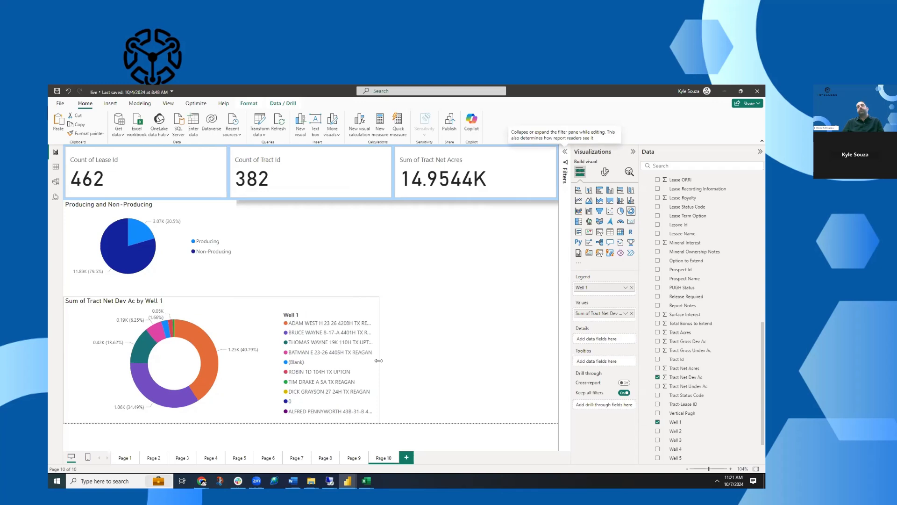
Step: Add a treemap beside the pie and donut charts, about a third of the page wide and reaching the page's lower edge
left_click(401, 295)
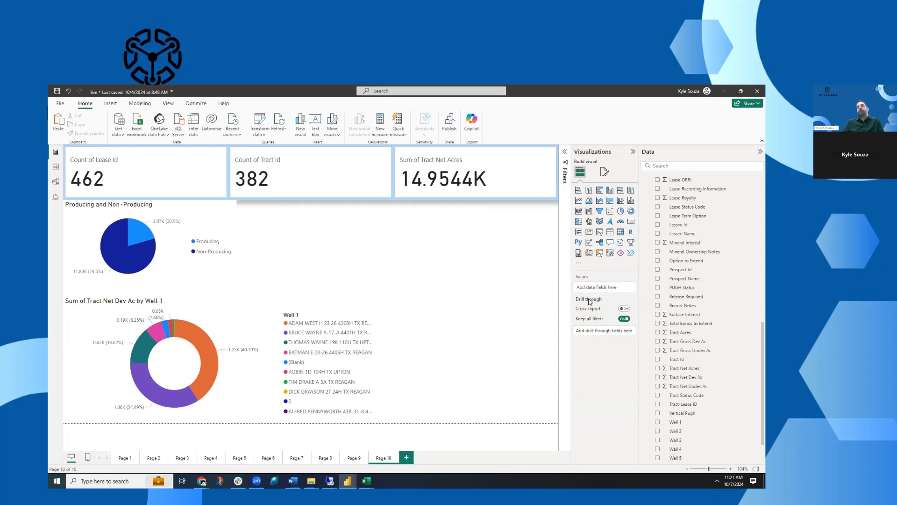
left_click(580, 223)
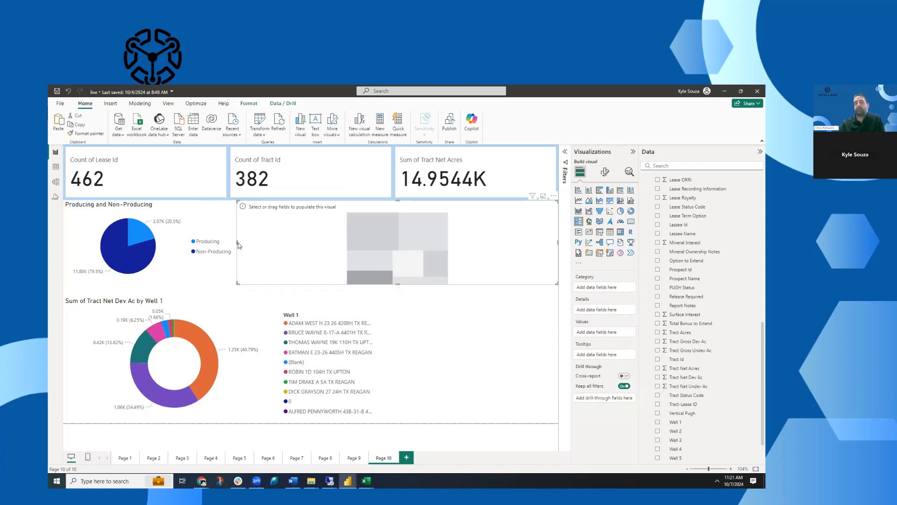
left_click_drag(238, 242, 380, 245)
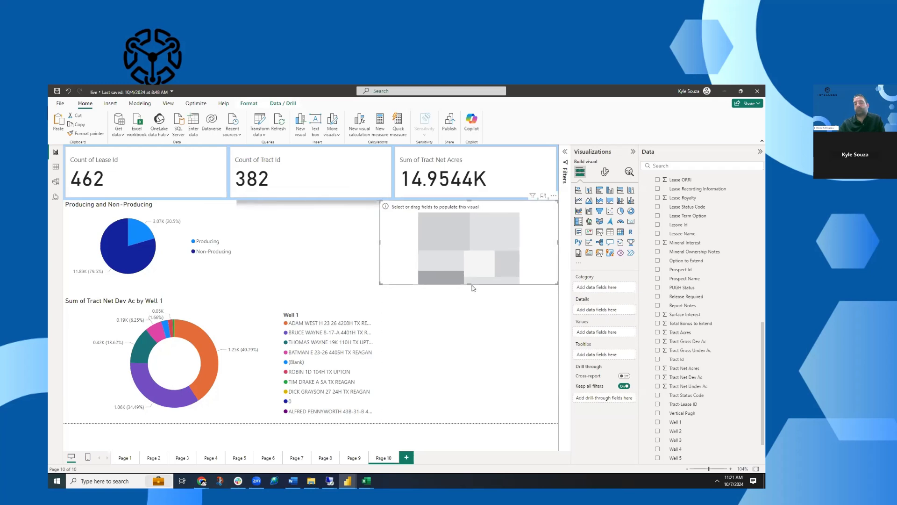
left_click_drag(469, 283, 469, 437)
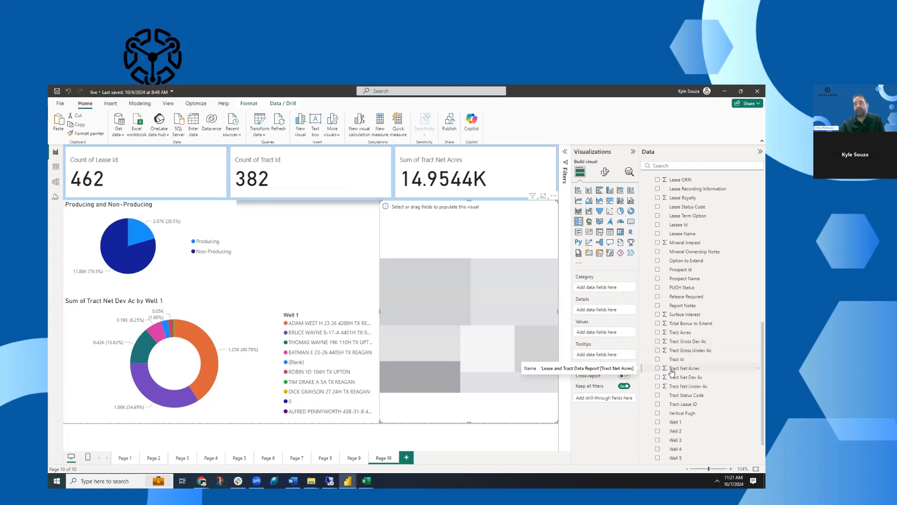
Step: Set Tract Net Acres as the treemap's values and ACQ Code as its category
left_click_drag(672, 371, 603, 333)
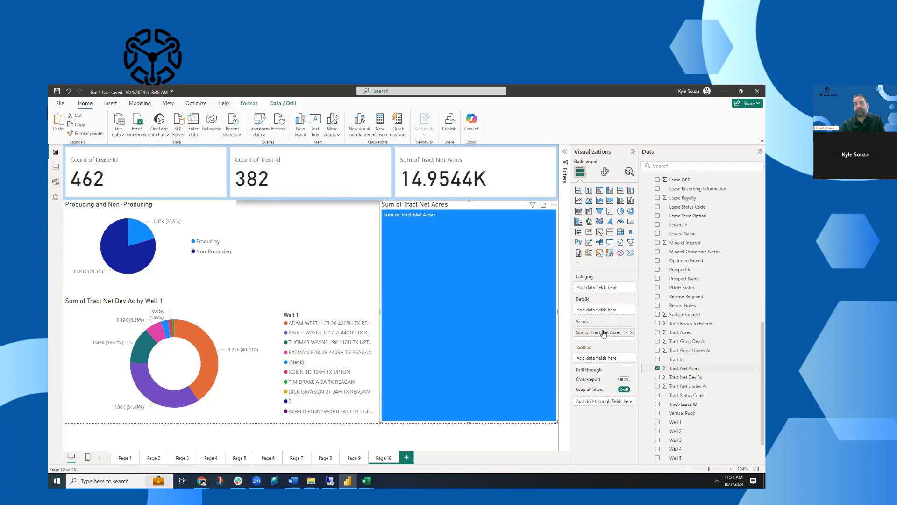
scroll(713, 280, "up", 5)
scroll(711, 273, "up", 7)
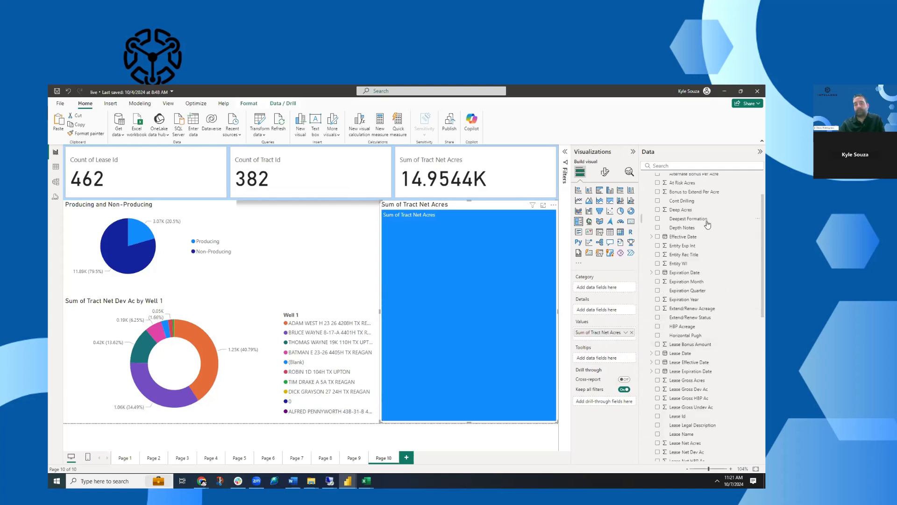
left_click_drag(682, 207, 612, 289)
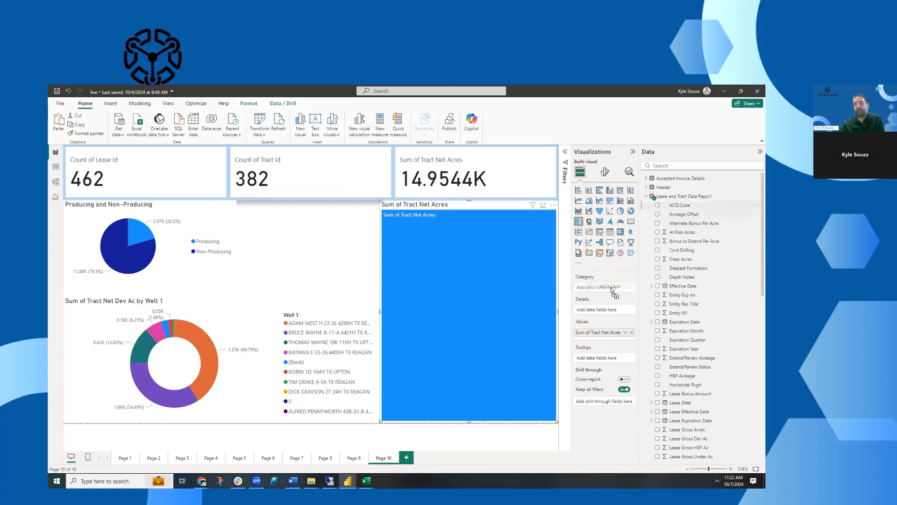
left_click_drag(610, 287, 612, 290)
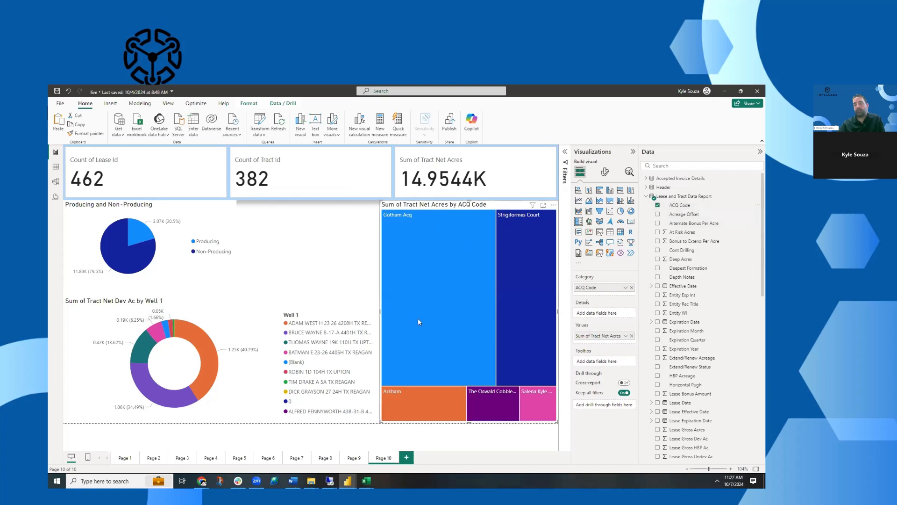
mouse_move(430, 275)
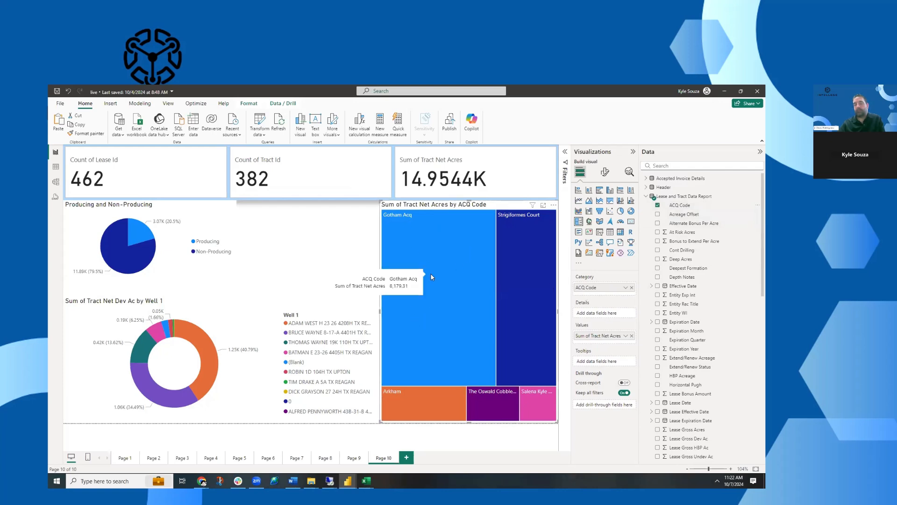
mouse_move(526, 252)
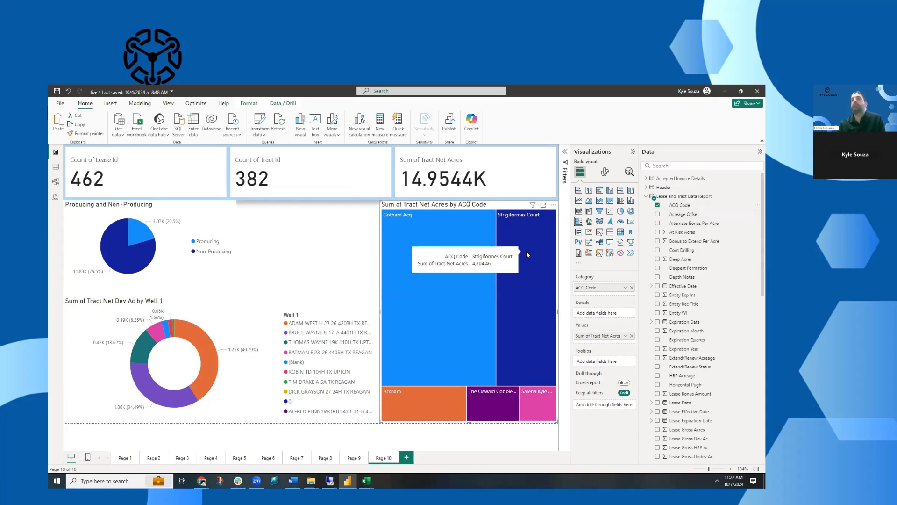
Step: Turn on the treemap's data labels with bold size 20 values and 4 decimal places
left_click(603, 175)
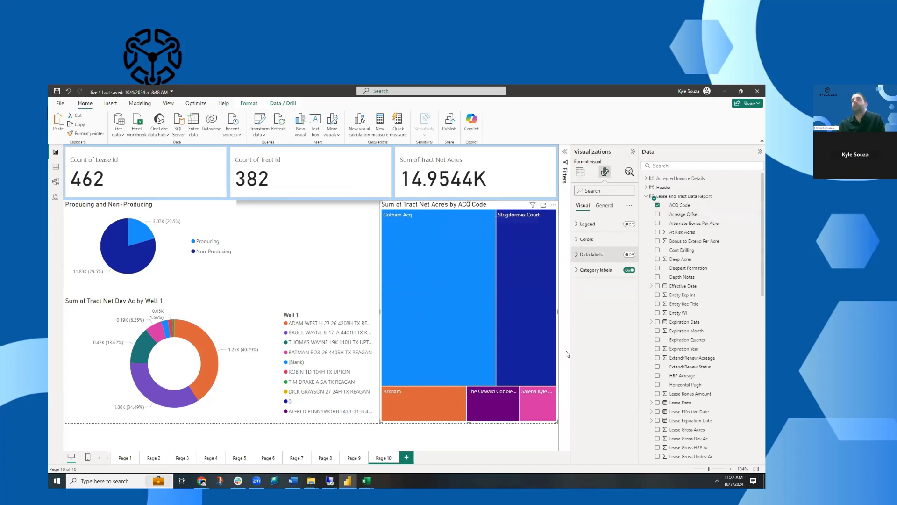
left_click(629, 255)
left_click(581, 255)
double_click(626, 293)
key("BackSpace")
type("20")
key("Tab")
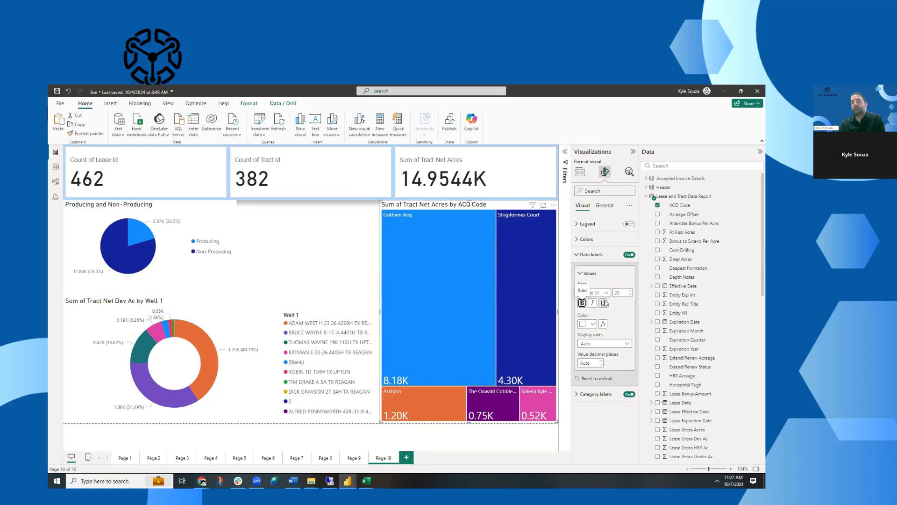
left_click(583, 303)
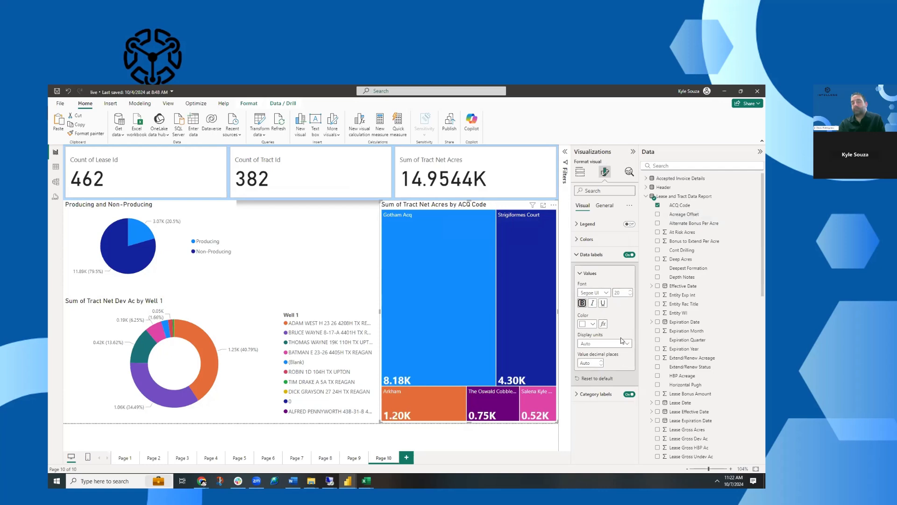
left_click(595, 363)
key("Tab")
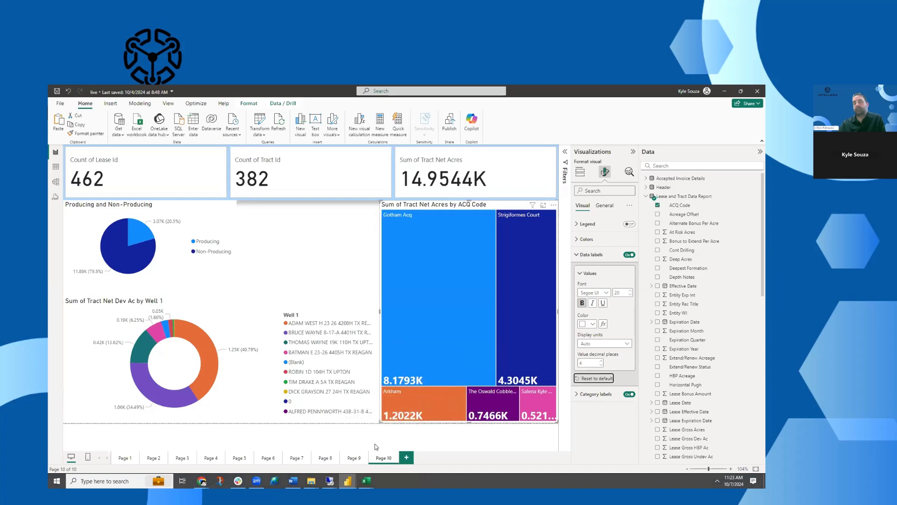
Step: Cross-filter the page by the treemap's Arkham block, clear that selection, and select the pie chart's Producing slice
left_click(405, 399)
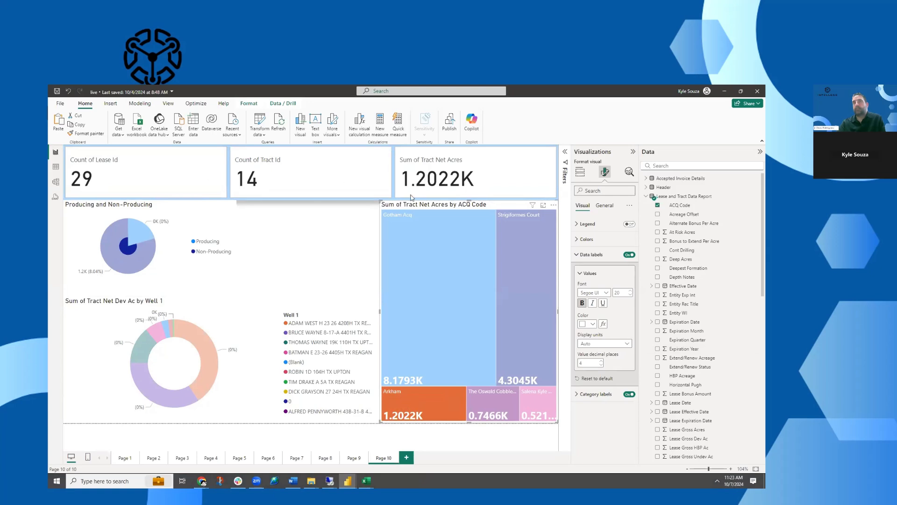
left_click(419, 410)
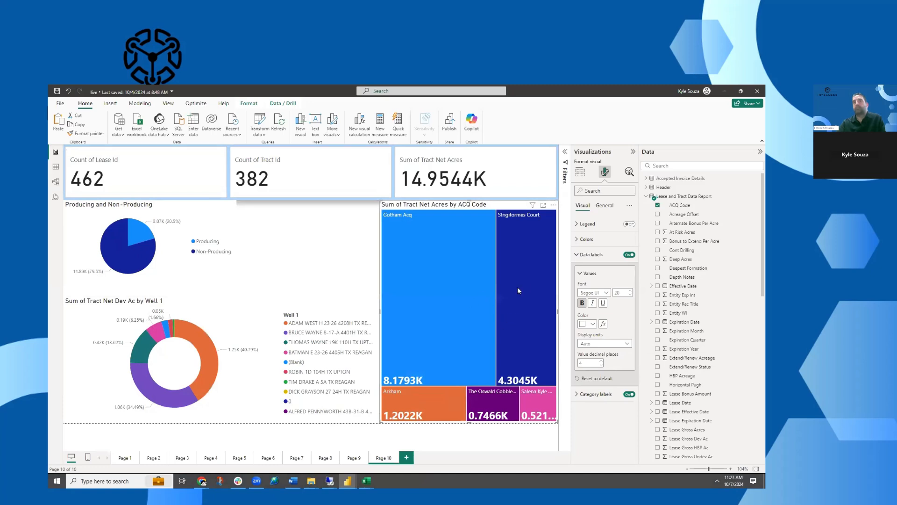
left_click(133, 226)
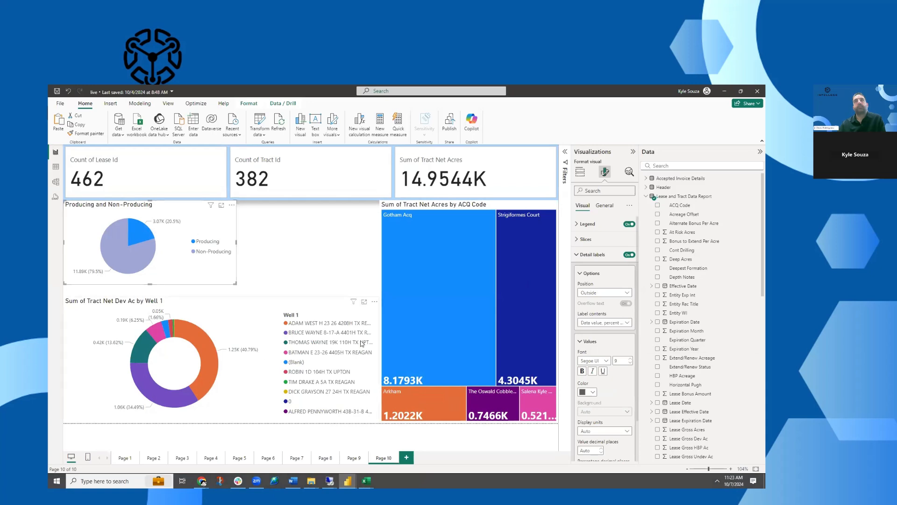
Step: Clear the pie selection, cross-filter the page by the largest slice of the well donut, and clear that selection
left_click(139, 235)
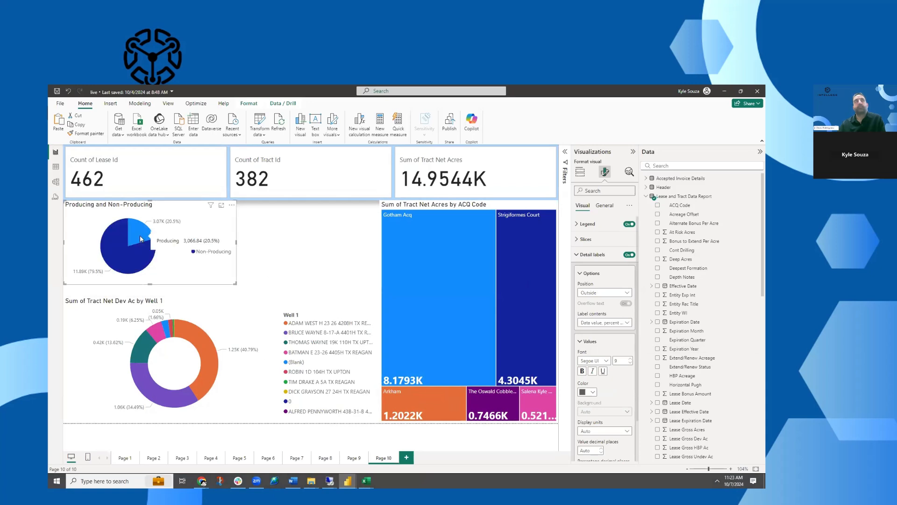
left_click(207, 374)
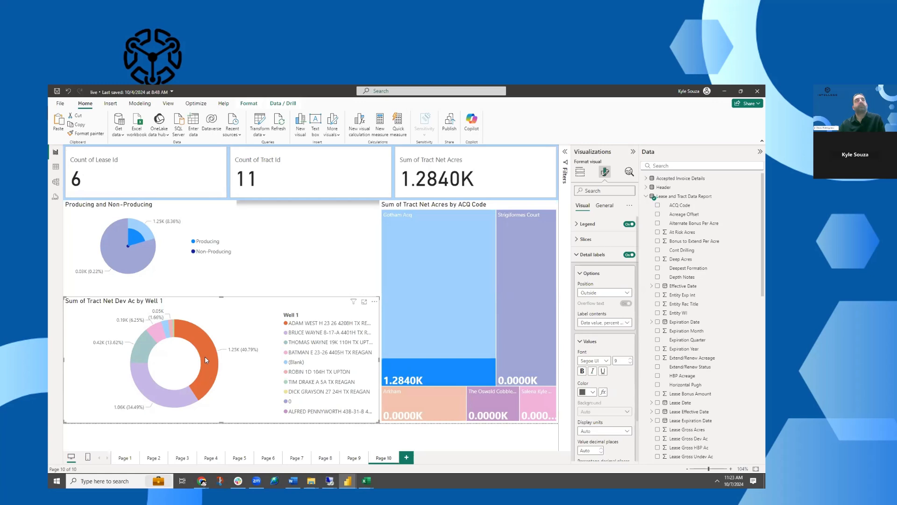
mouse_move(127, 255)
mouse_move(209, 375)
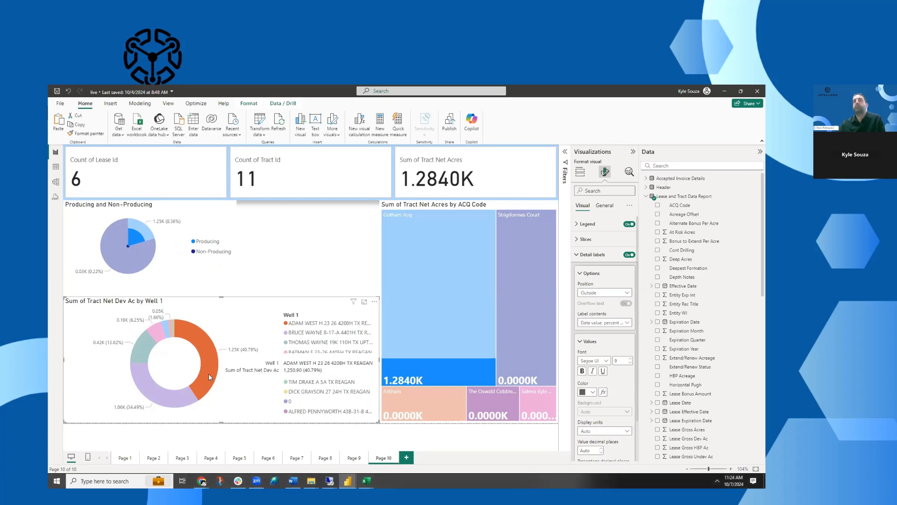
left_click(209, 374)
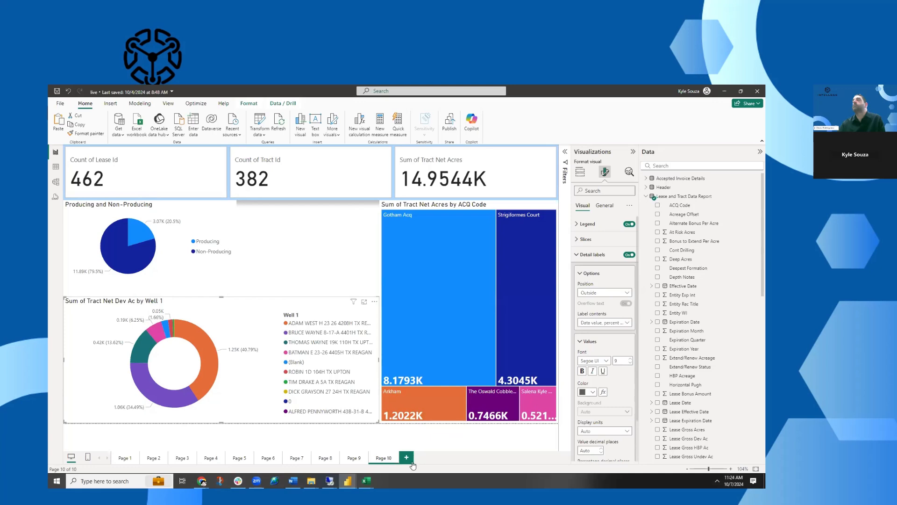
Step: Add a new report page with a table visual about three quarters of the page wide and half its height
left_click(406, 458)
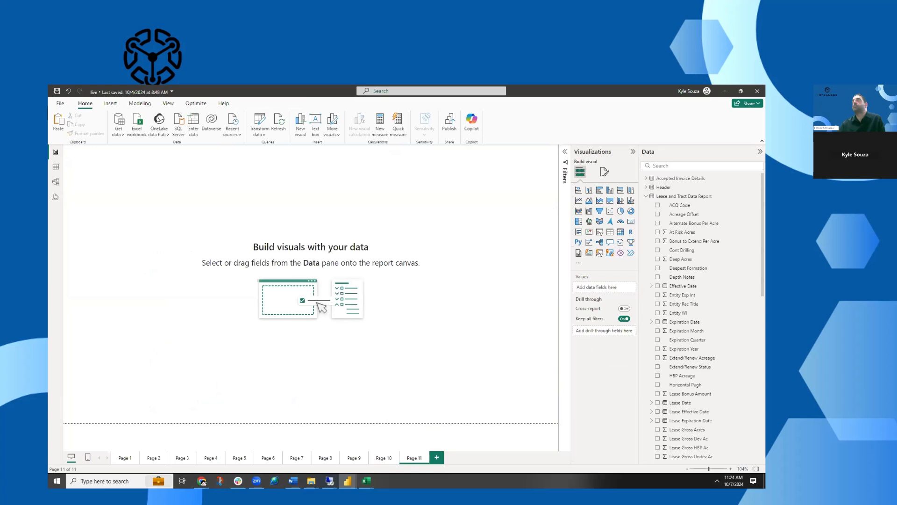
left_click(610, 232)
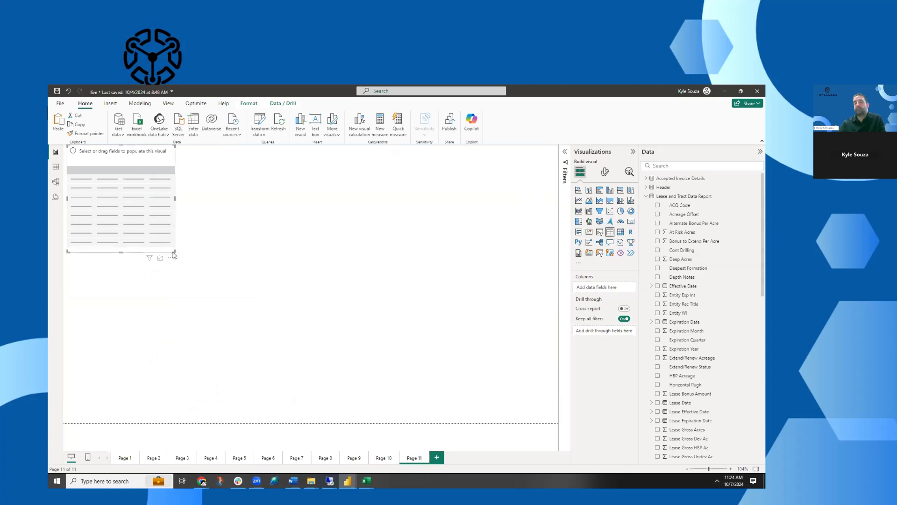
left_click_drag(172, 251, 454, 281)
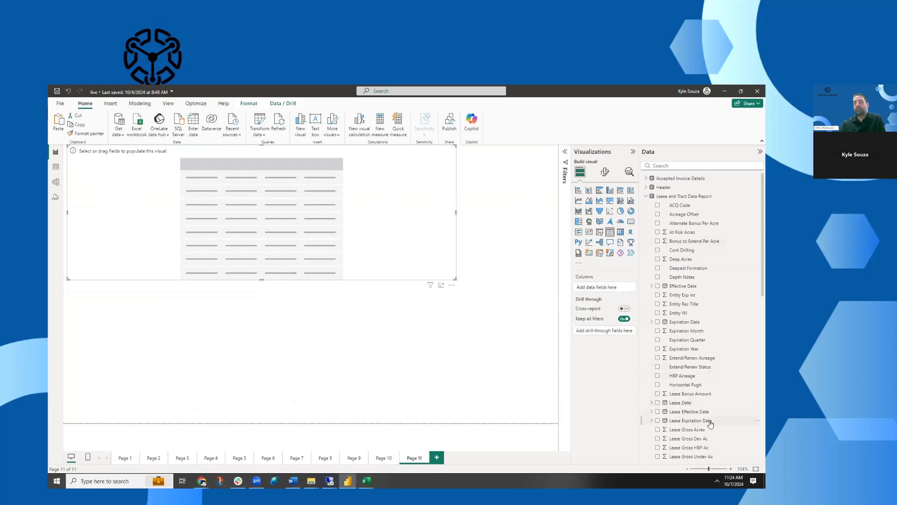
Step: Add Lease Date and Lease Expiration Date as the table's columns
left_click_drag(680, 402, 600, 288)
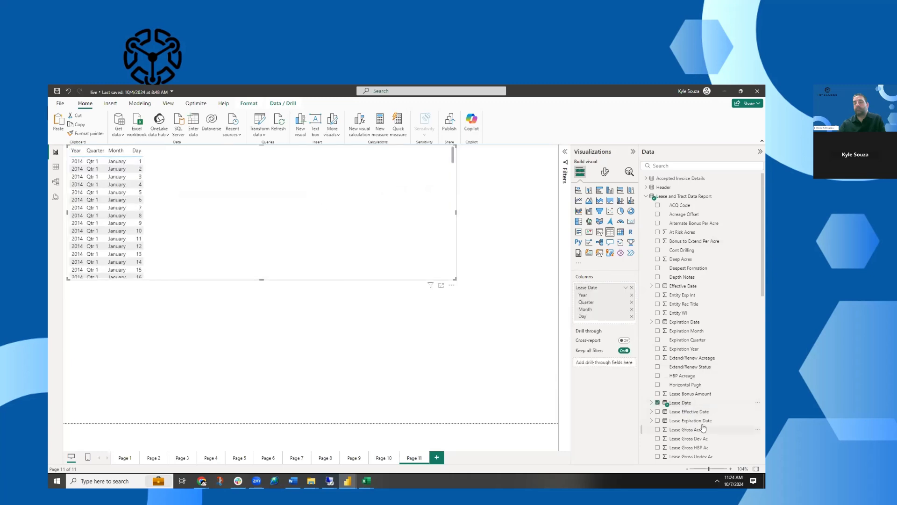
scroll(715, 411, "down", 1)
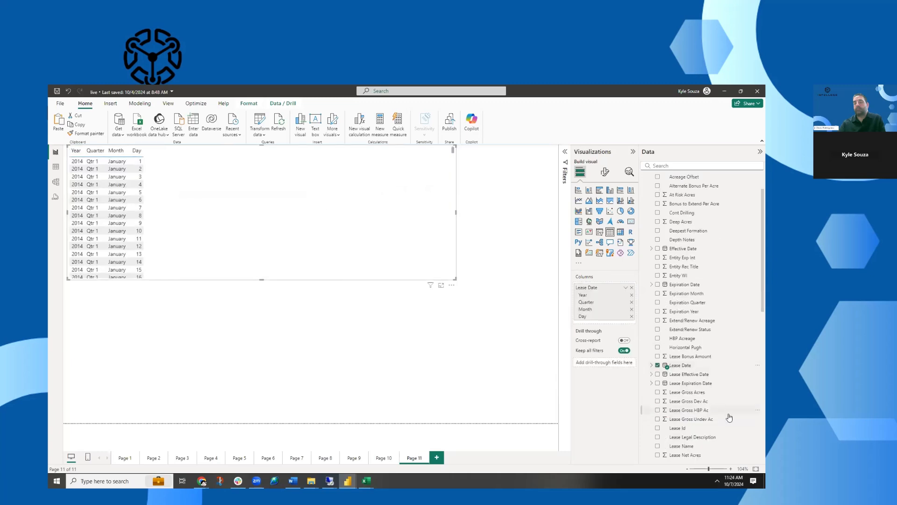
left_click_drag(703, 384, 680, 364)
left_click_drag(601, 317, 601, 322)
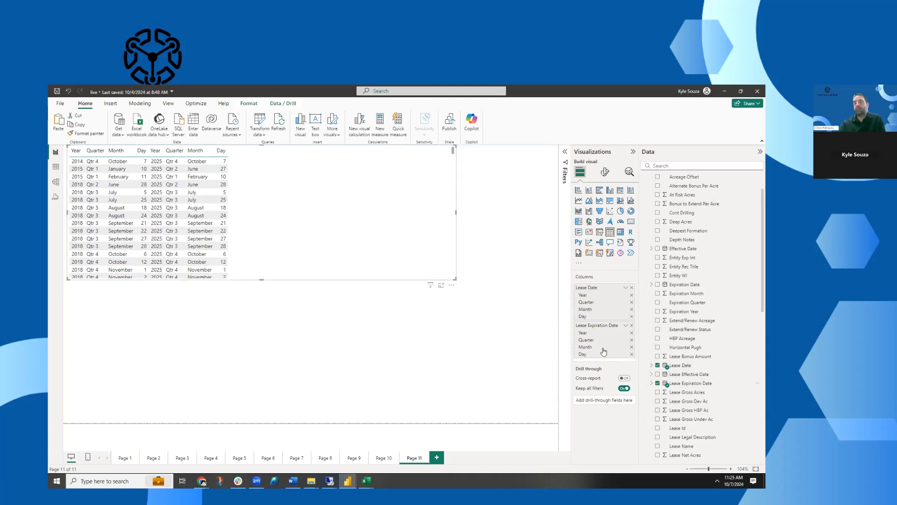
Step: Show Lease Expiration Date and Lease Date as plain dates instead of date hierarchies
left_click(632, 340)
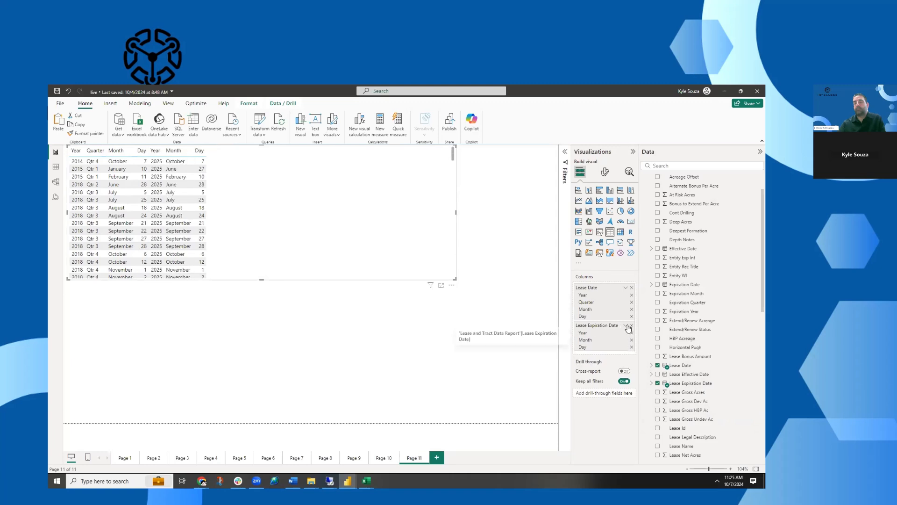
left_click(625, 325)
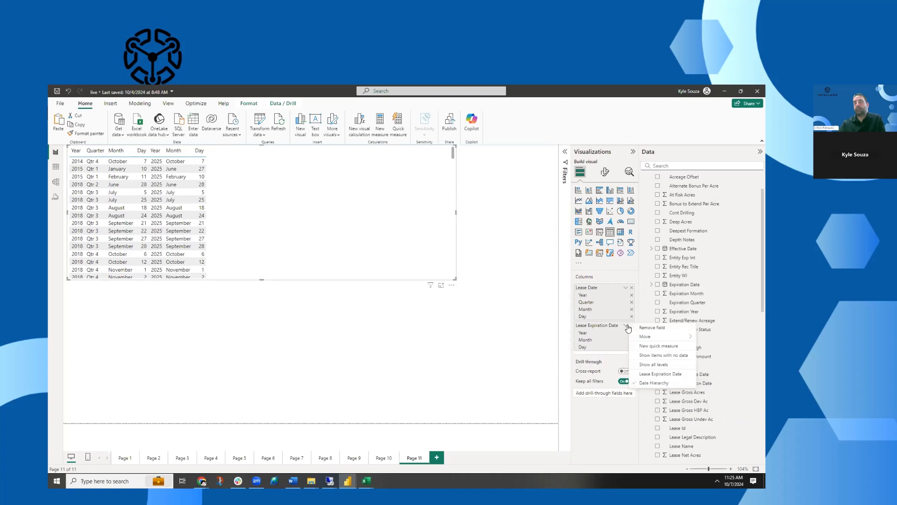
left_click(660, 374)
left_click(626, 288)
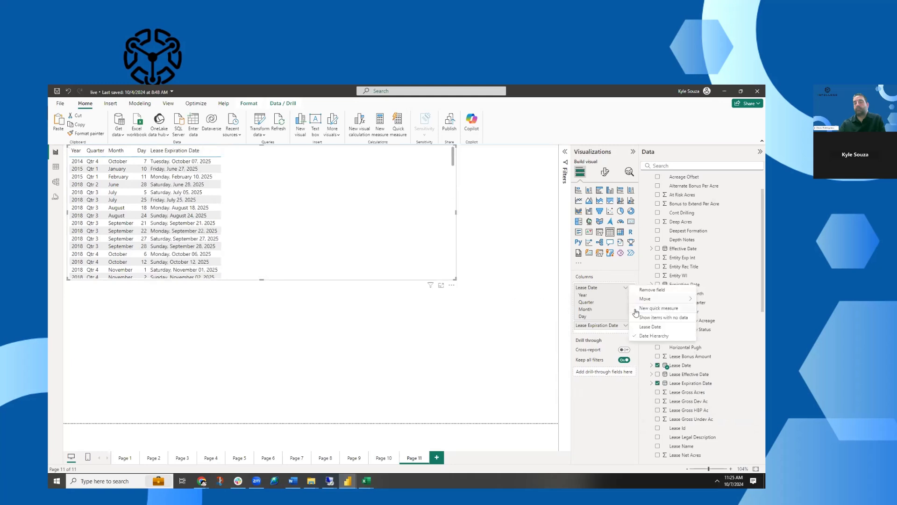
left_click(646, 327)
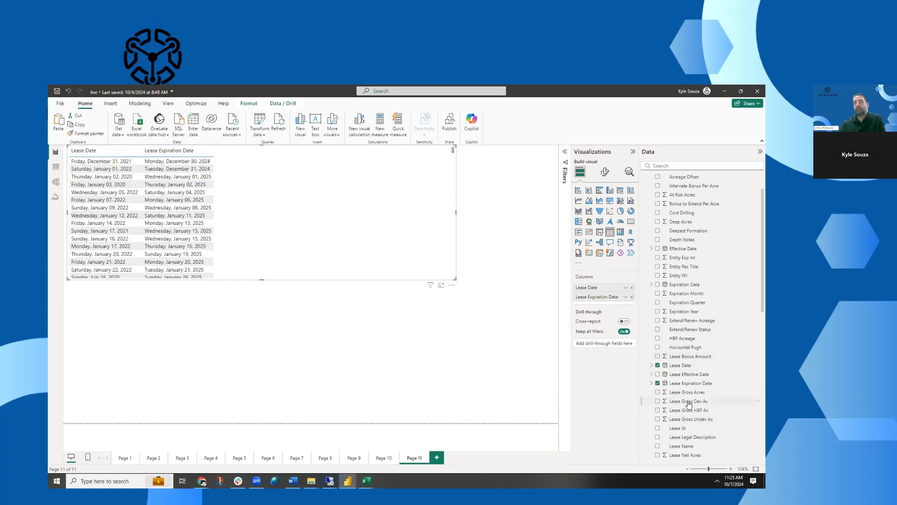
Step: Add Lease Id and Lease Name to the table ahead of the date columns
scroll(720, 398, "down", 4)
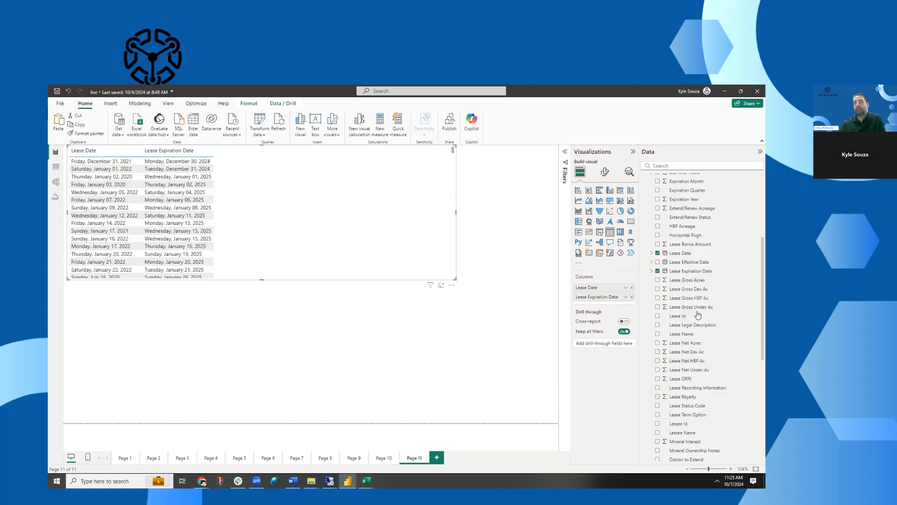
left_click(682, 424)
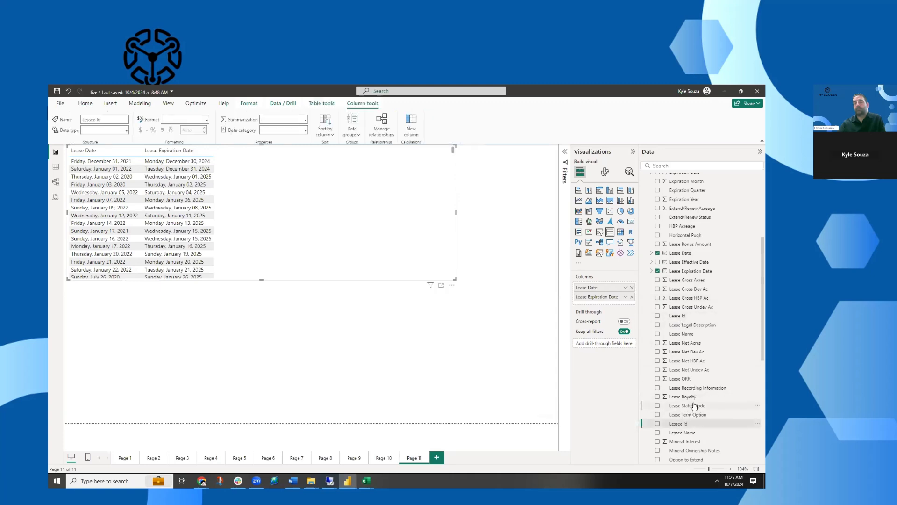
left_click_drag(677, 316, 605, 288)
left_click_drag(692, 335, 618, 293)
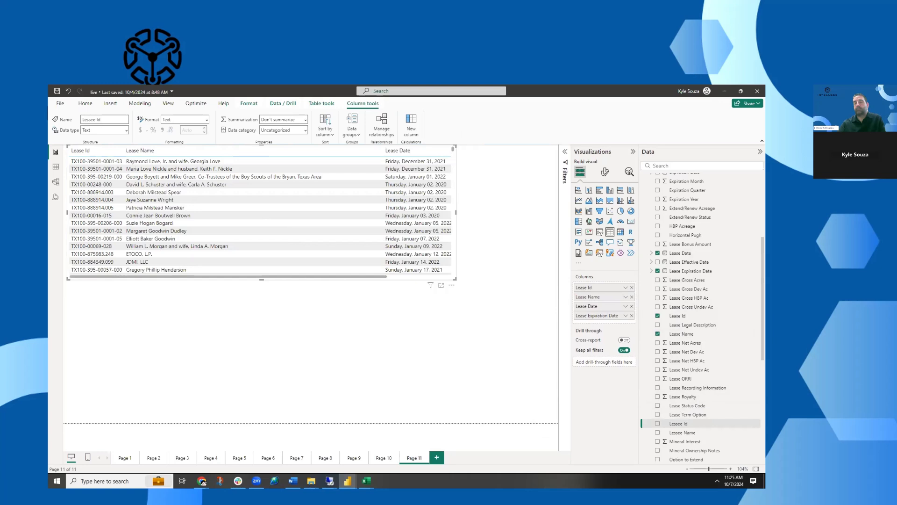
Step: Add Lease Gross Acres, Lease Net Acres, Lease Gross HBP Ac and Lease Net HBP Ac after the date columns
scroll(715, 414, "down", 5)
scroll(714, 413, "up", 1)
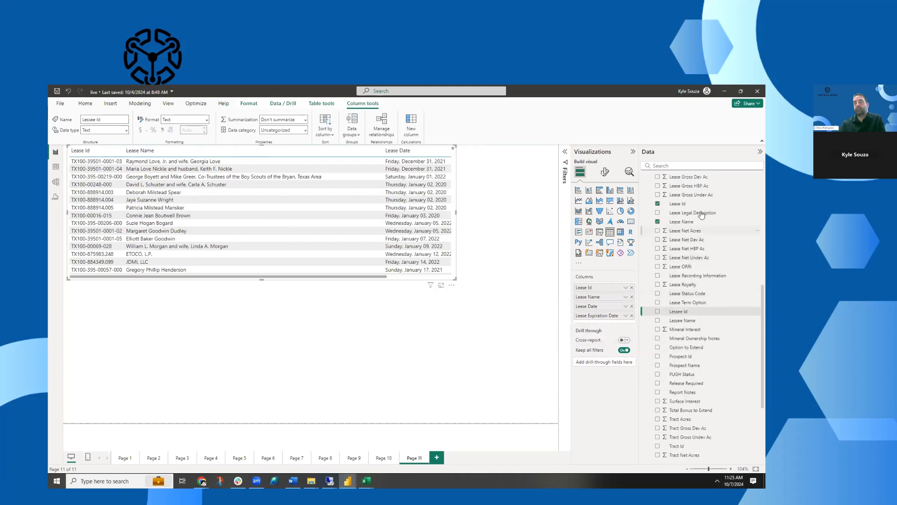
scroll(704, 214, "up", 1)
left_click_drag(684, 205, 616, 324)
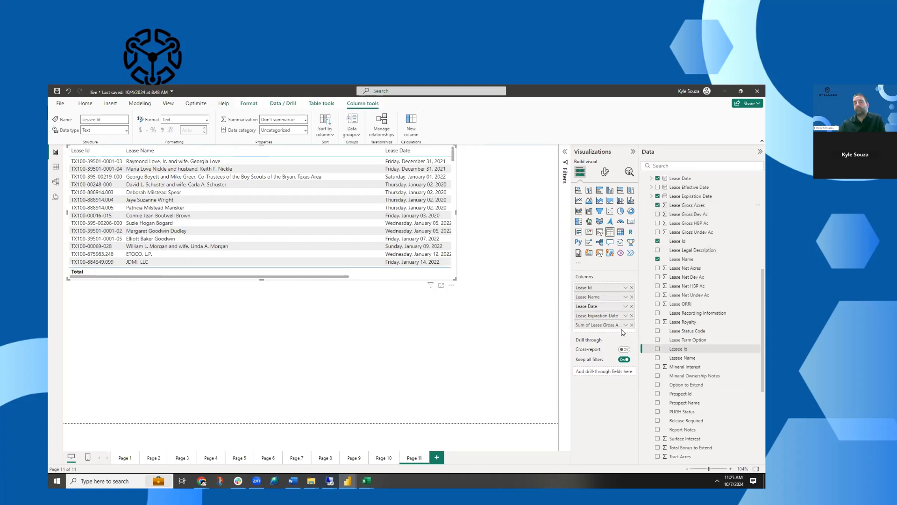
left_click_drag(688, 268, 620, 333)
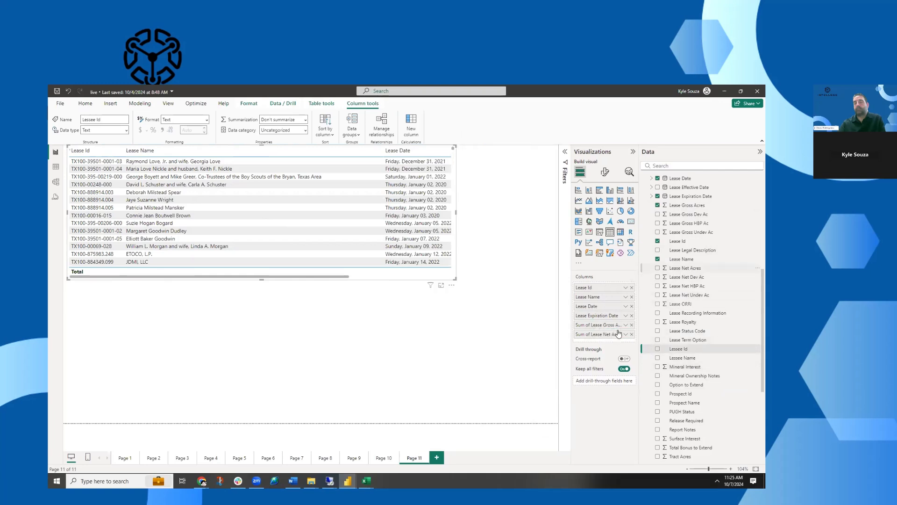
left_click_drag(696, 226, 622, 343)
left_click_drag(698, 288, 619, 353)
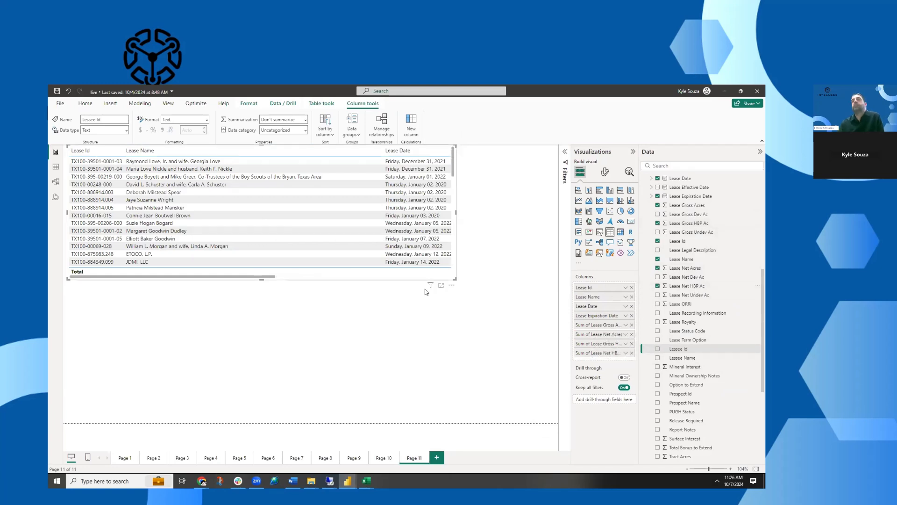
left_click_drag(260, 276, 444, 292)
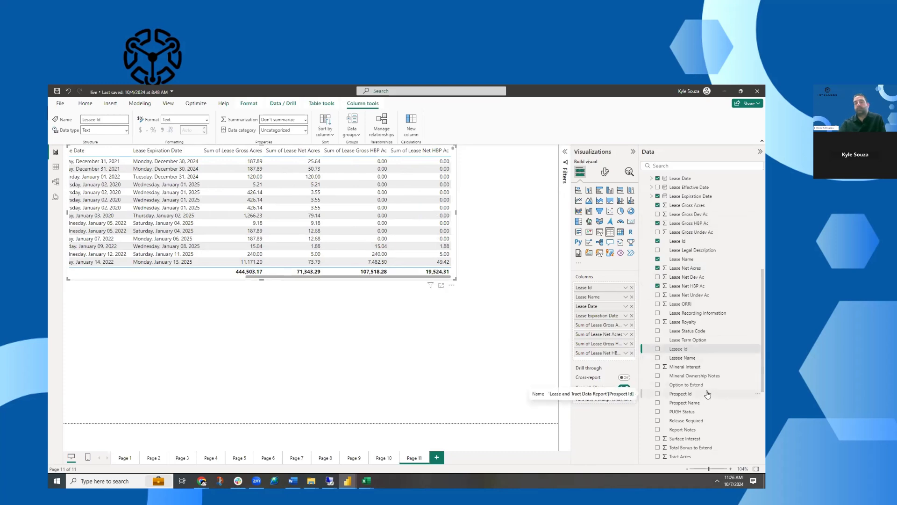
Step: Append Option to Extend and Bonus to Extend Per Acre as the table's last columns
left_click_drag(702, 386, 603, 359)
scroll(745, 336, "up", 5)
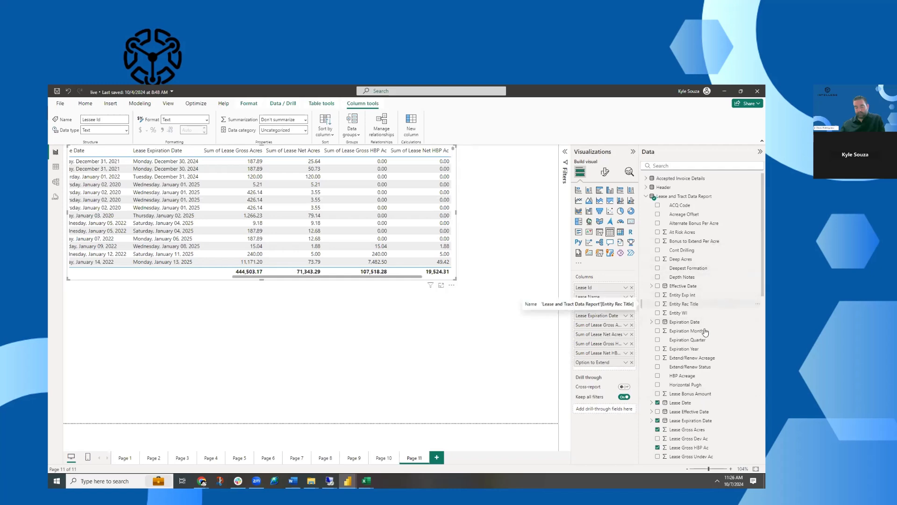
left_click_drag(696, 242, 616, 369)
left_click_drag(371, 276, 473, 280)
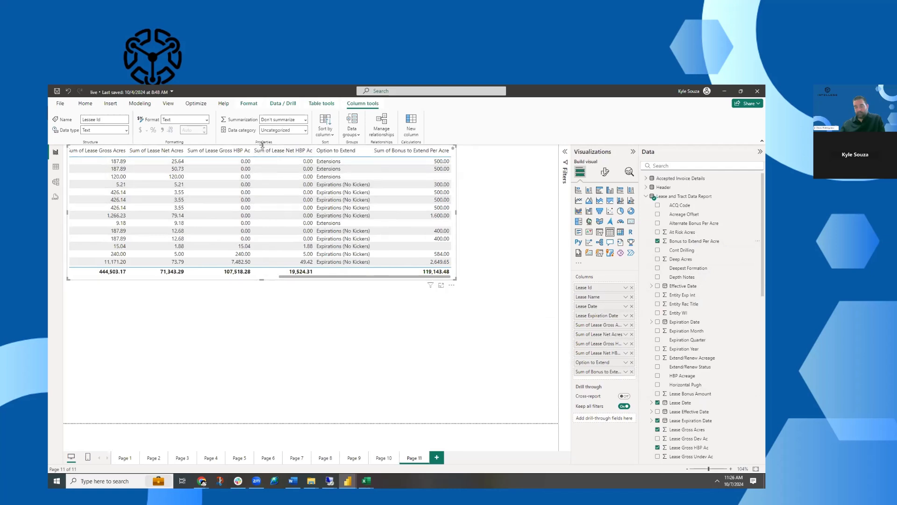
Step: Lower the table's upper edge to free space above it, and add a text box reading "Leases Expiring in January 2025"
left_click_drag(256, 172, 260, 181)
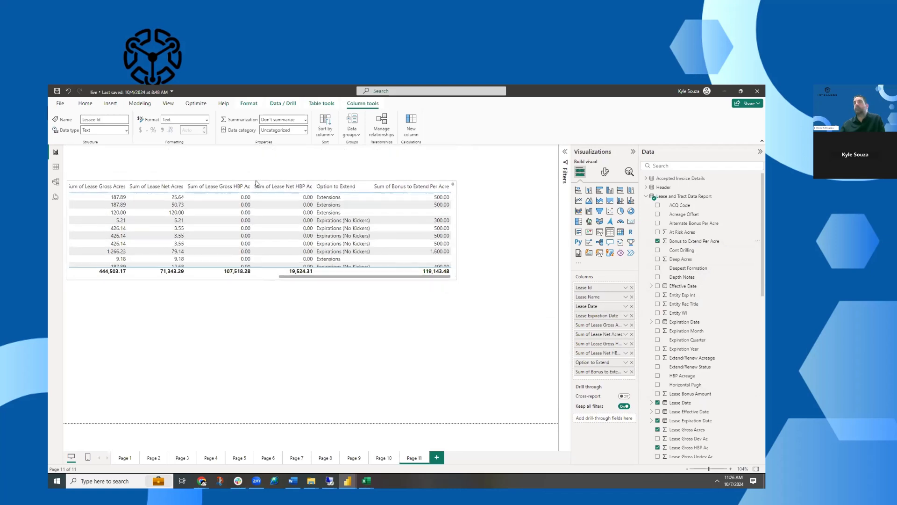
left_click(505, 182)
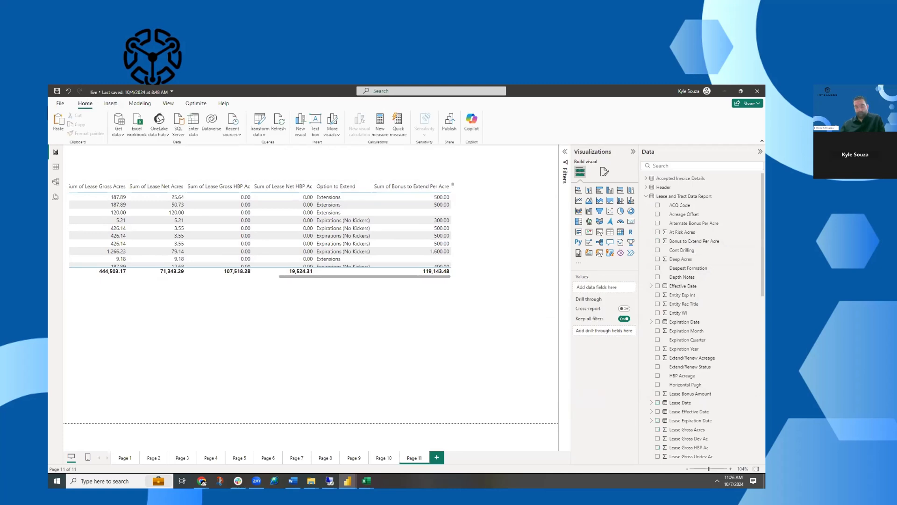
left_click(110, 103)
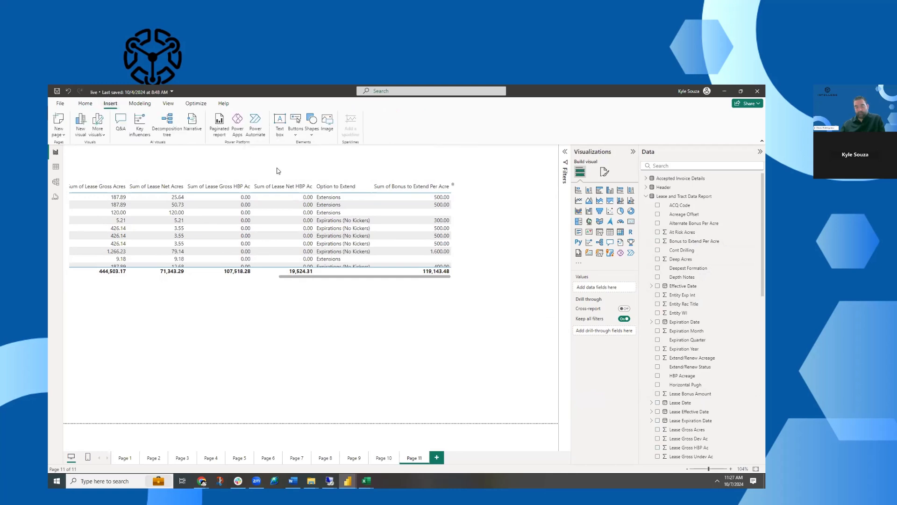
left_click(282, 133)
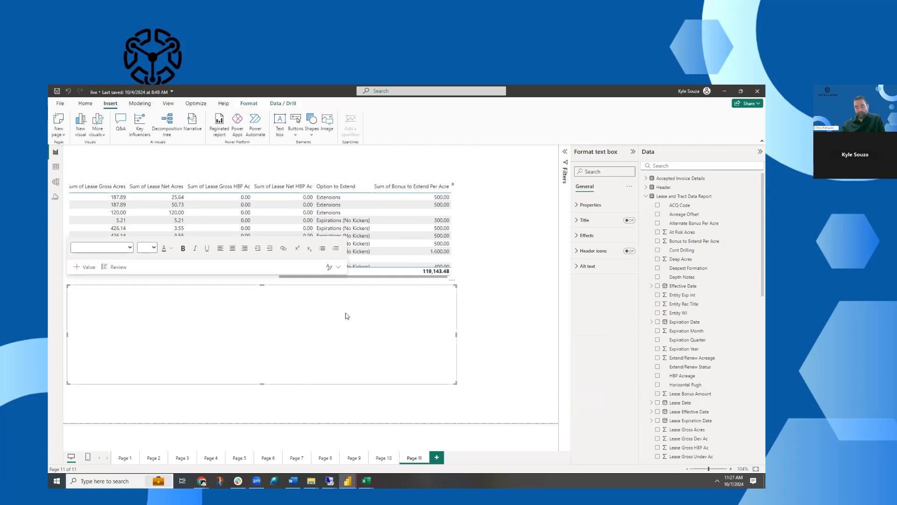
type("Leases Expiringin")
key("BackSpace")
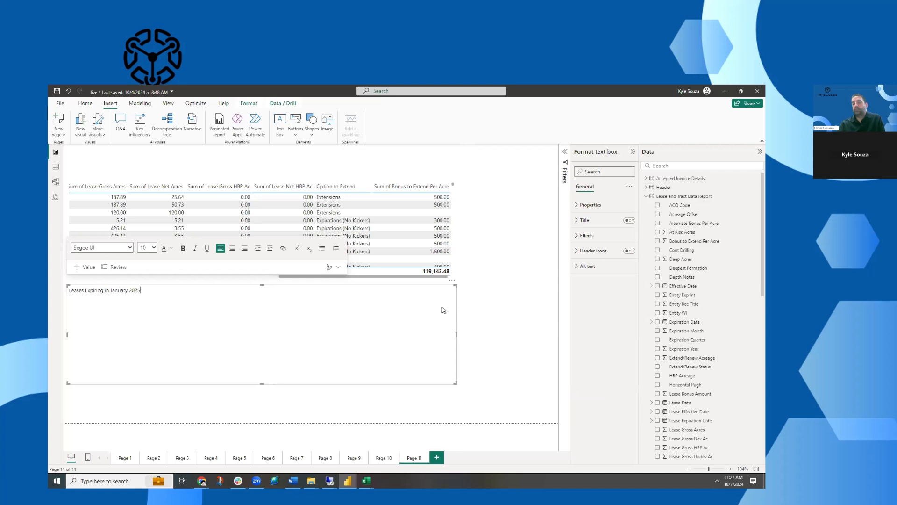
Step: Center the text box heading and make it bold and underlined
left_click(183, 248)
left_click(232, 249)
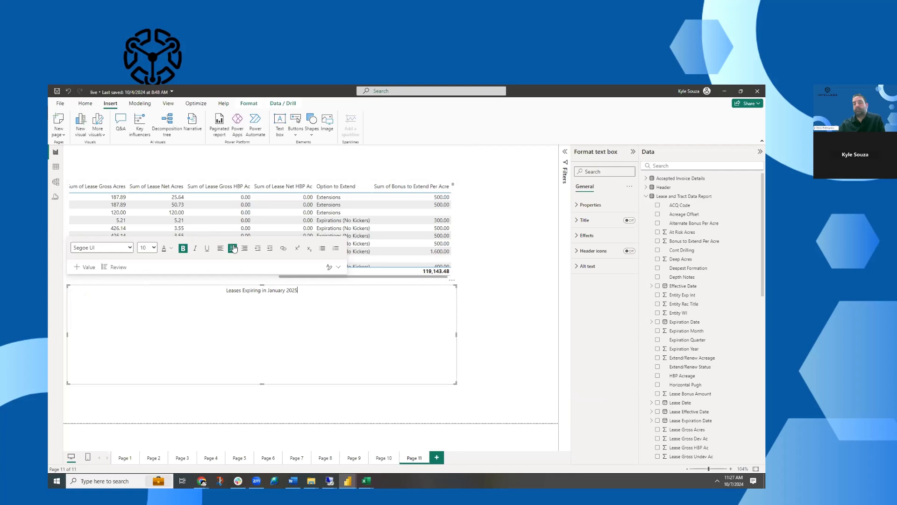
key("shift+Left")
key("ctrl+a")
left_click(207, 248)
left_click(183, 248)
Step: Shrink the heading text box to a narrow strip and place it above the table at the page's upper edge
left_click_drag(262, 383, 270, 306)
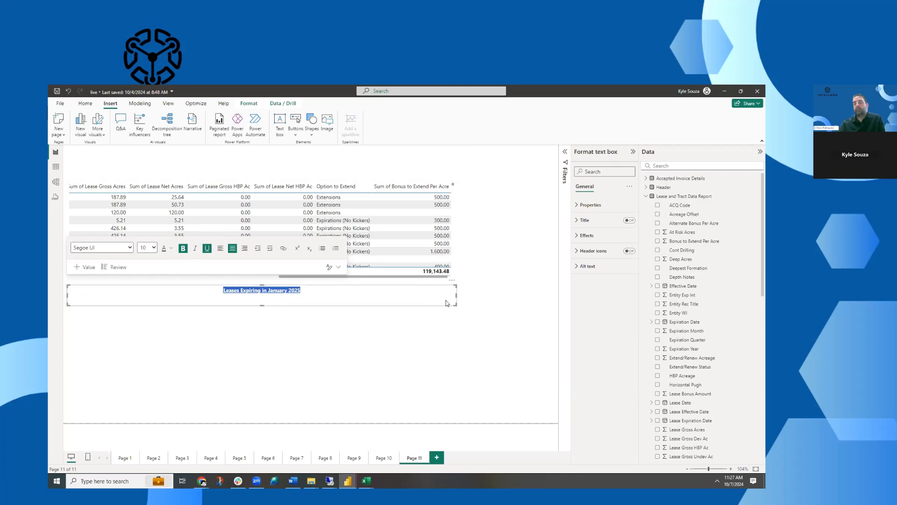
left_click(454, 282)
left_click_drag(454, 282, 443, 126)
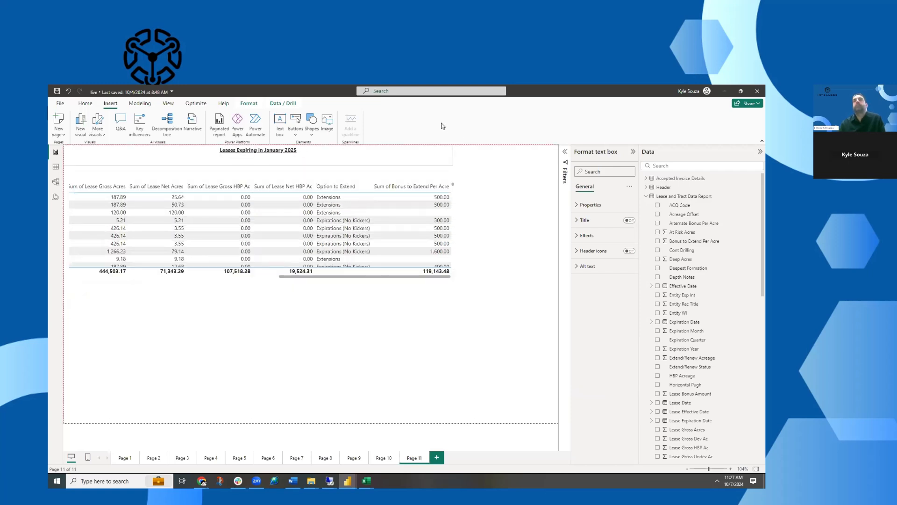
left_click(473, 191)
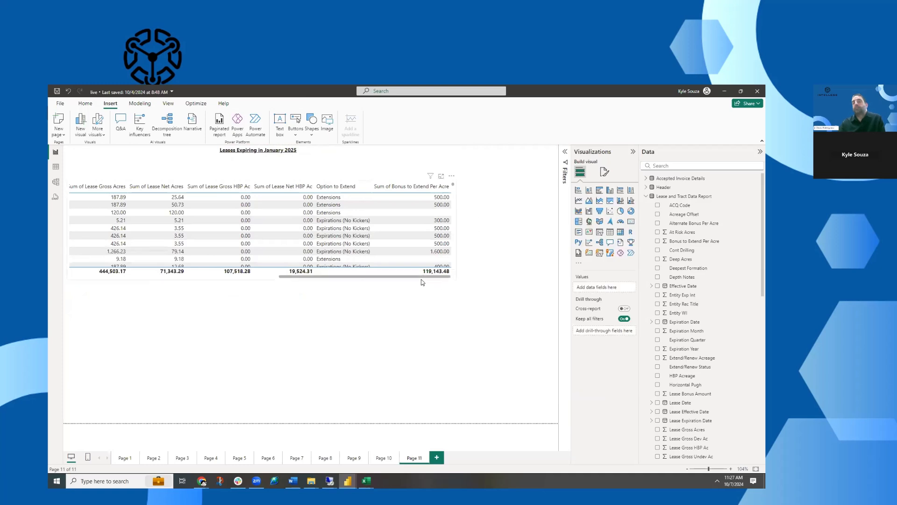
left_click_drag(423, 279, 145, 251)
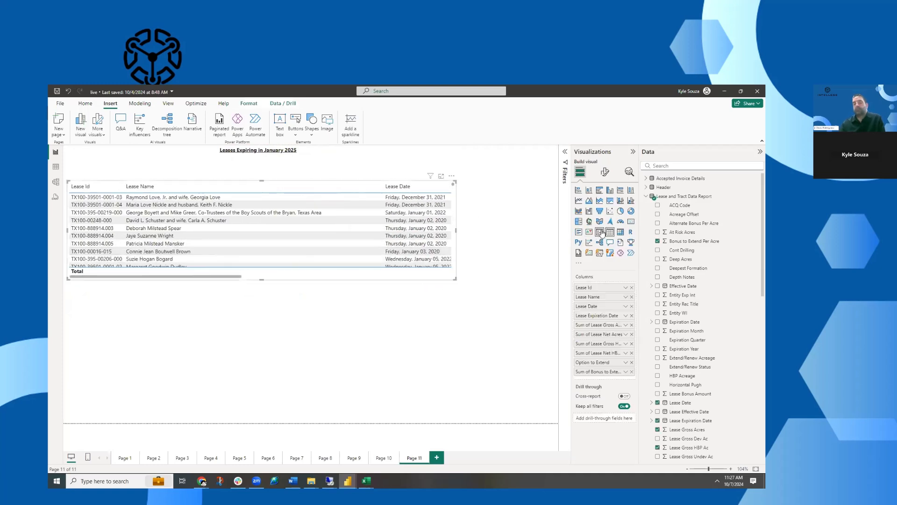
left_click(516, 245)
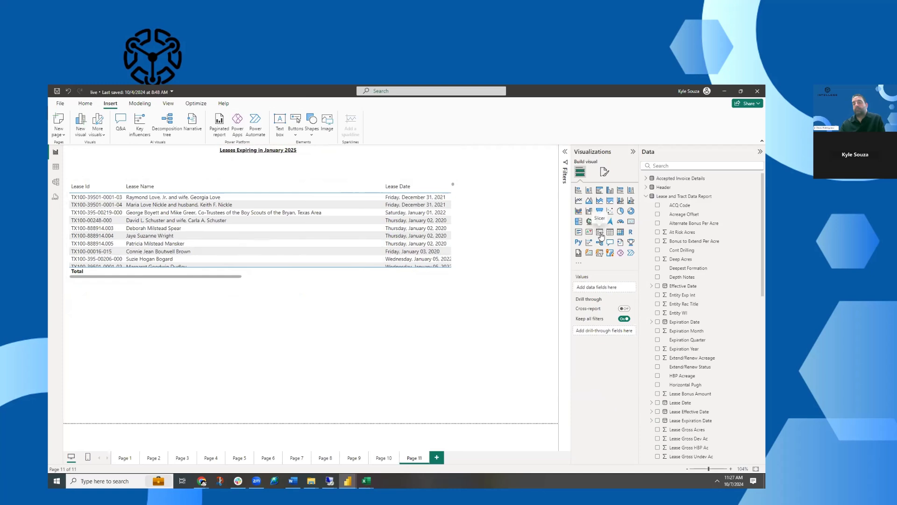
Step: Add a slicer, narrow it, and place it in the page's upper corner beside the lease table without overlapping the table
left_click(600, 233)
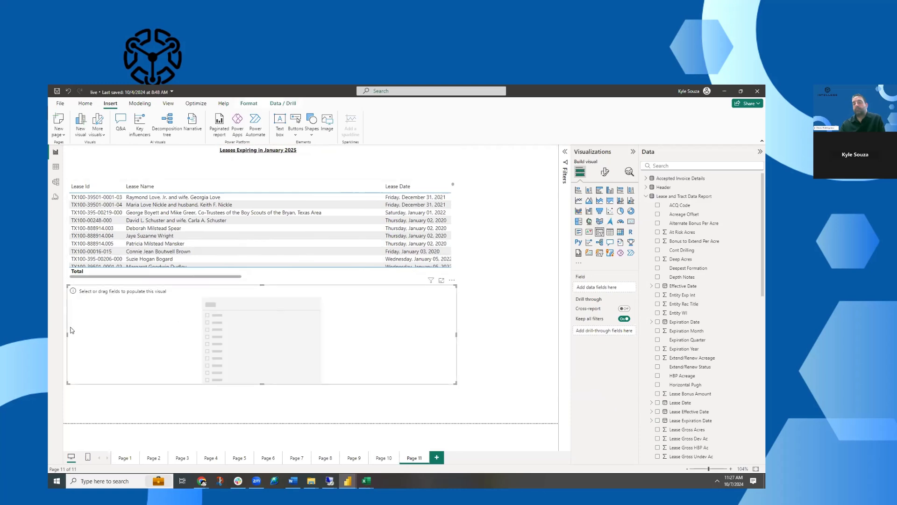
left_click_drag(67, 333, 325, 345)
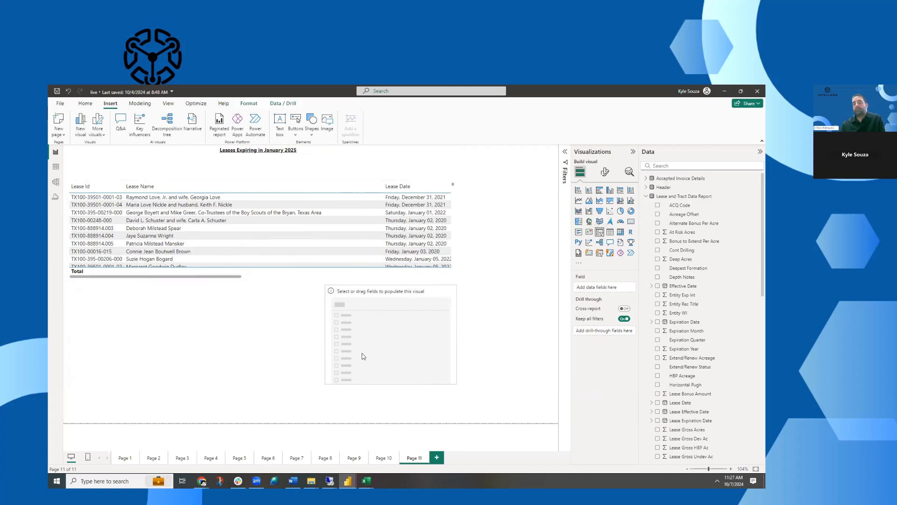
left_click_drag(425, 294, 527, 154)
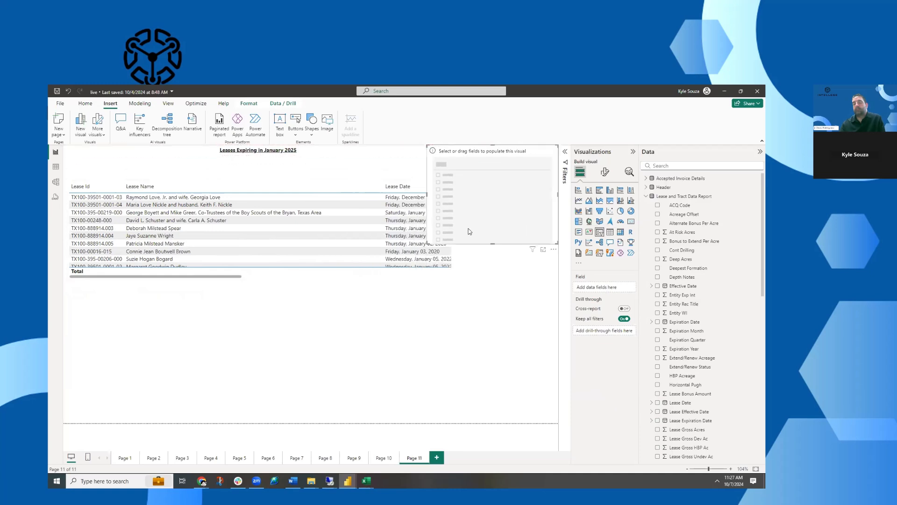
left_click(452, 274)
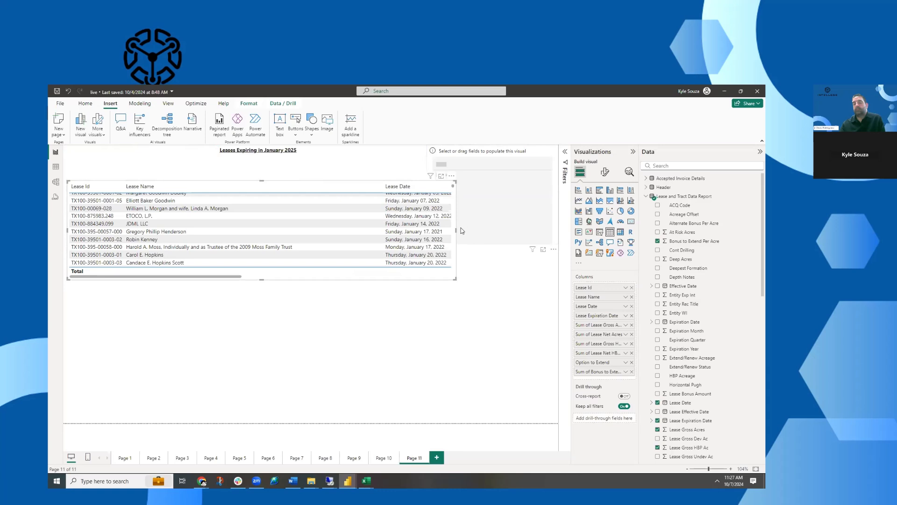
left_click(462, 230)
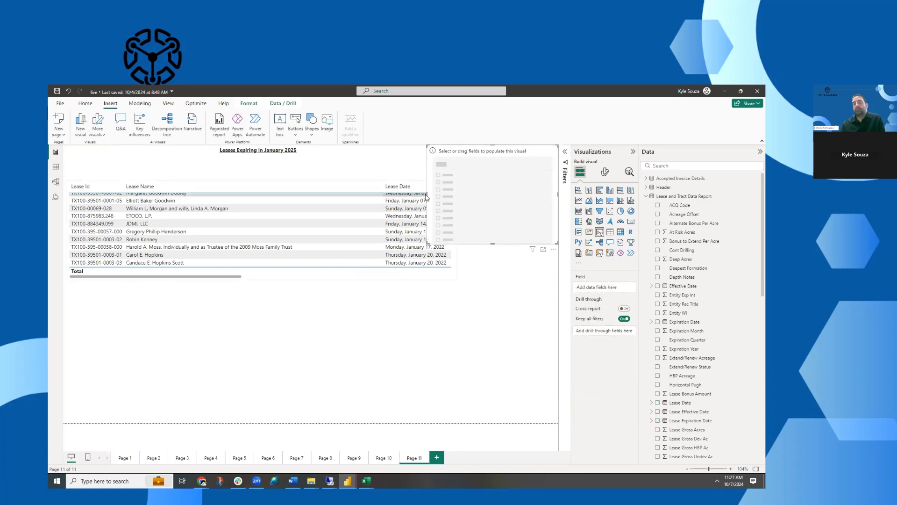
left_click_drag(427, 193, 457, 193)
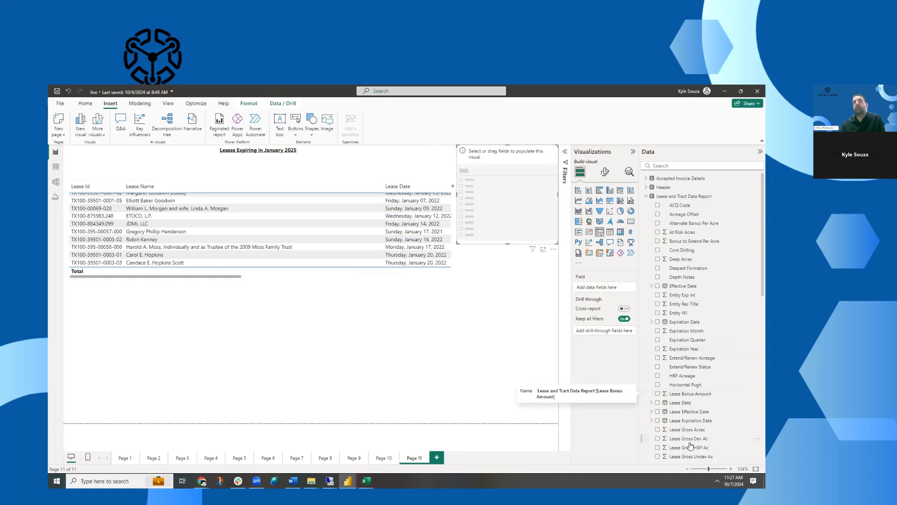
Step: Assign Lease Expiration Date as the slicer's field and set its start date to 1/1/2025
left_click_drag(696, 423, 529, 199)
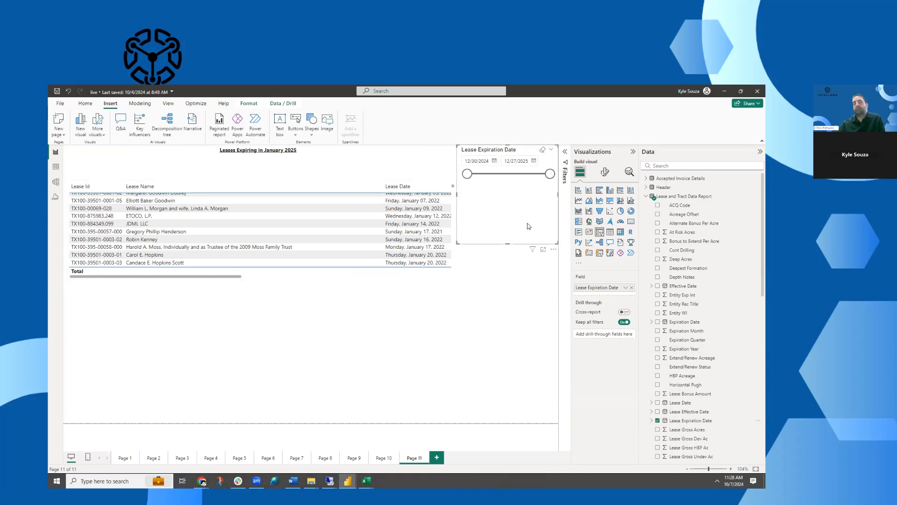
left_click(495, 161)
left_click(534, 177)
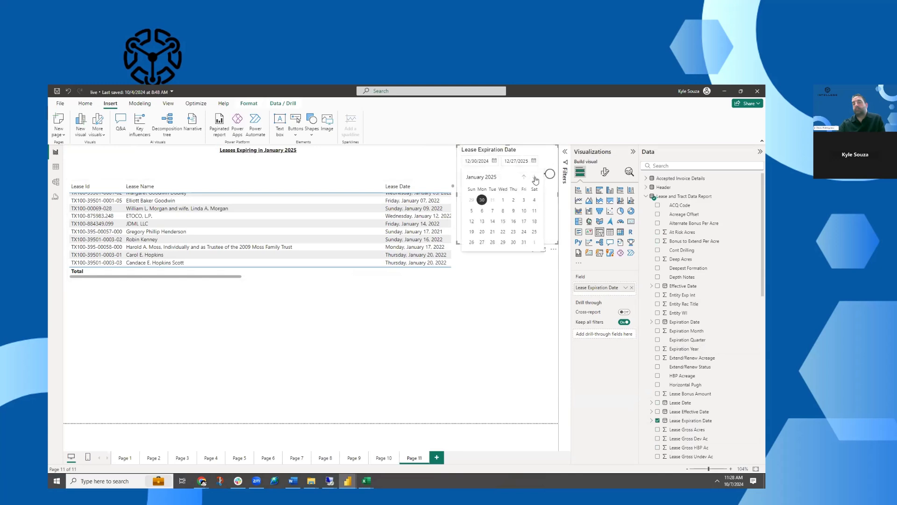
left_click(504, 200)
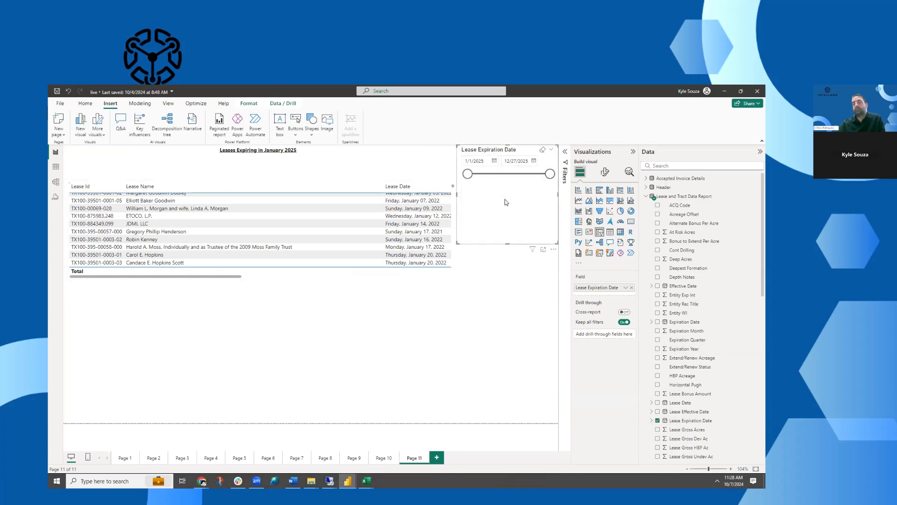
Step: Set the Lease Expiration Date slicer's end date to 1/31/2025
left_click(533, 162)
left_click(575, 178)
left_click(564, 178)
left_click(564, 178)
left_click(564, 178)
left_click(565, 178)
left_click(564, 178)
left_click(564, 178)
left_click(565, 177)
left_click(564, 178)
left_click(564, 177)
left_click(564, 178)
left_click(564, 178)
left_click(564, 178)
left_click(564, 177)
left_click(574, 178)
left_click(563, 243)
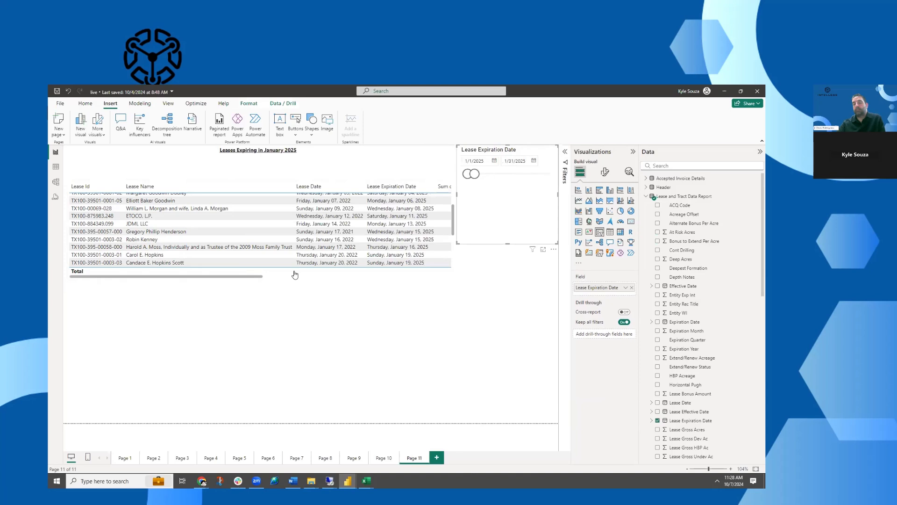
Step: Examine the filtered lease table's acreage, Option to Extend and Bonus to Extend Per Acre columns
left_click(250, 278)
left_click_drag(258, 277, 452, 284)
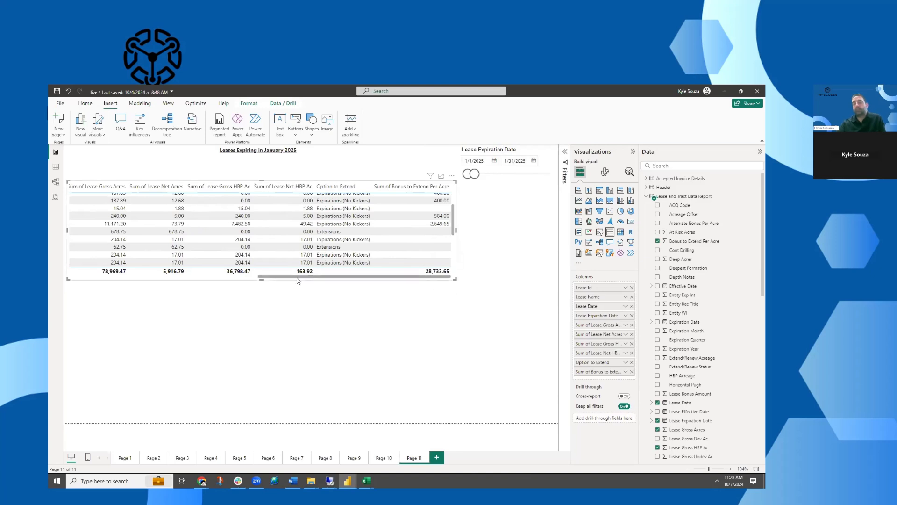
left_click_drag(288, 277, 260, 277)
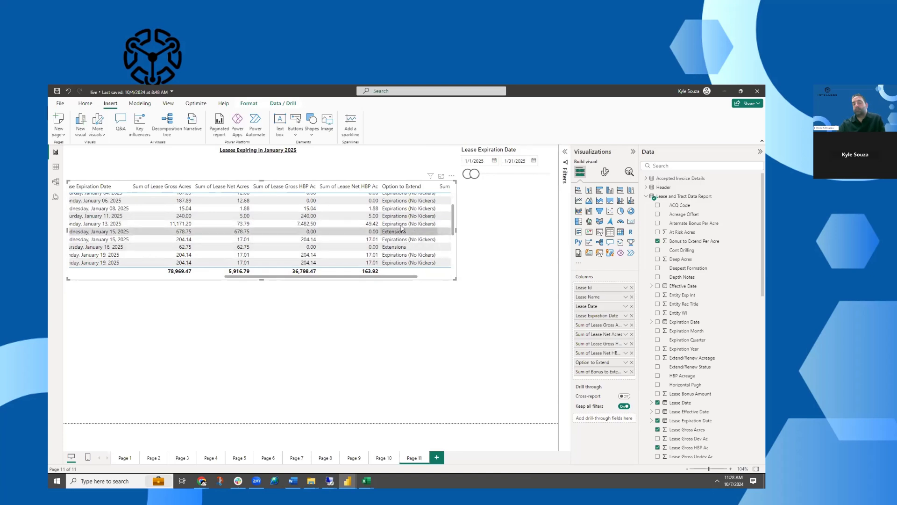
left_click_drag(406, 279, 200, 256)
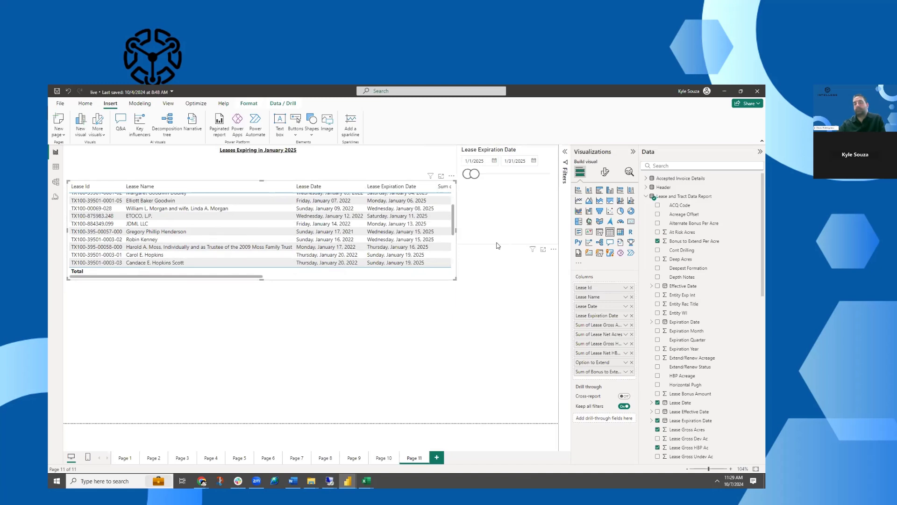
left_click(438, 277)
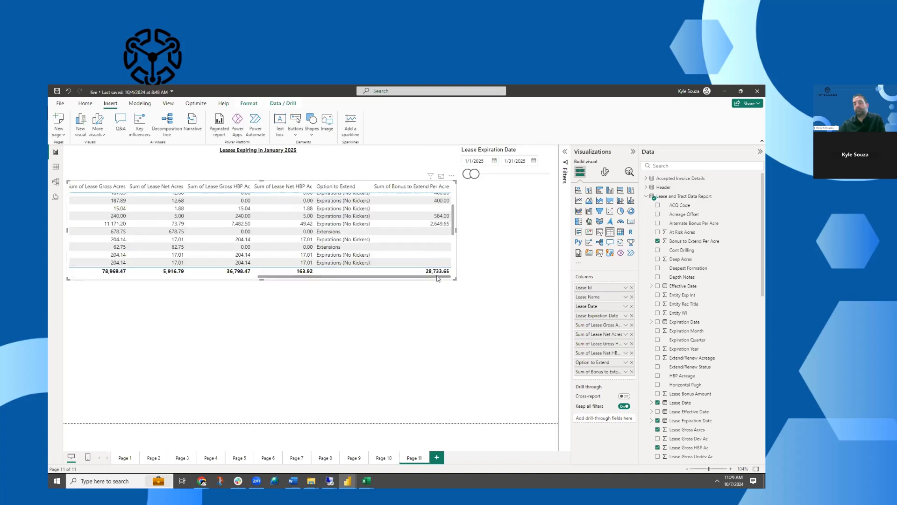
left_click_drag(412, 275, 167, 251)
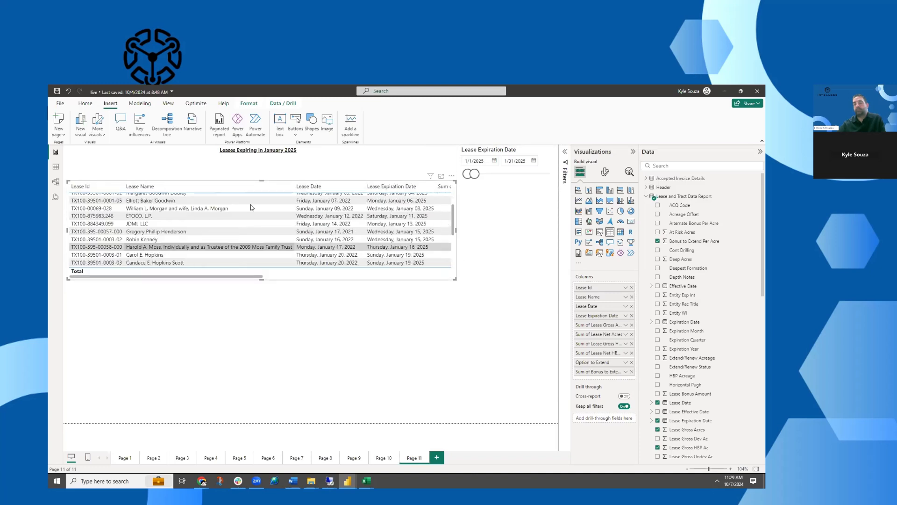
Step: Duplicate the lease table and place the copy beneath the original, leaving a gap between the two
left_click(452, 176)
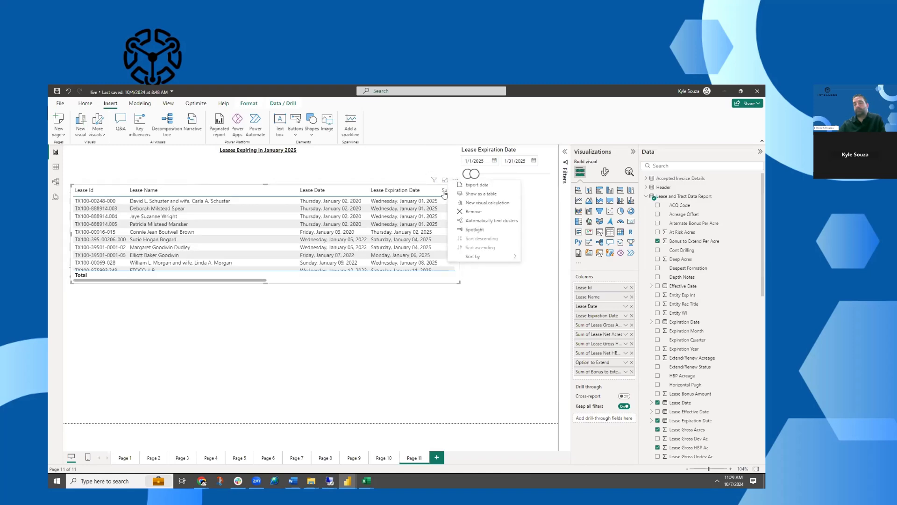
left_click(456, 179)
left_click_drag(455, 182, 443, 324)
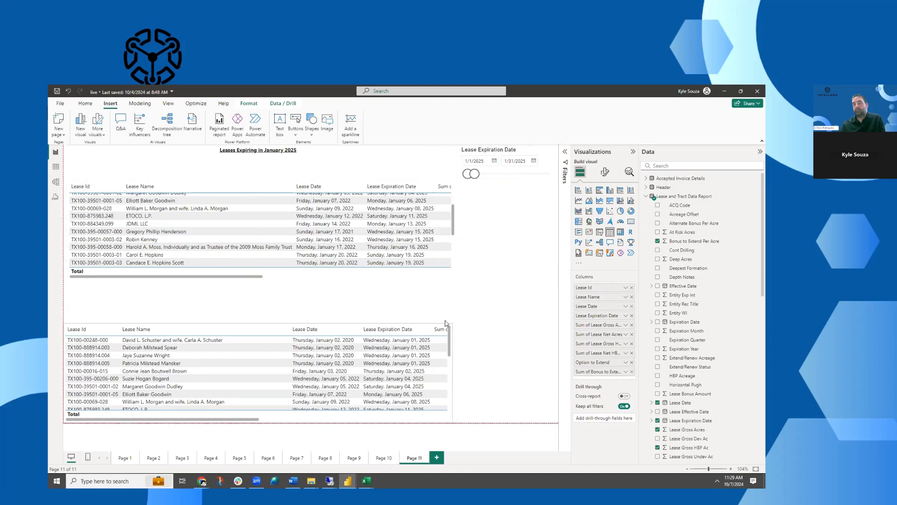
Step: Filter the upper lease table so that Option to Extend includes only Expirations (No Kickers)
left_click(453, 266)
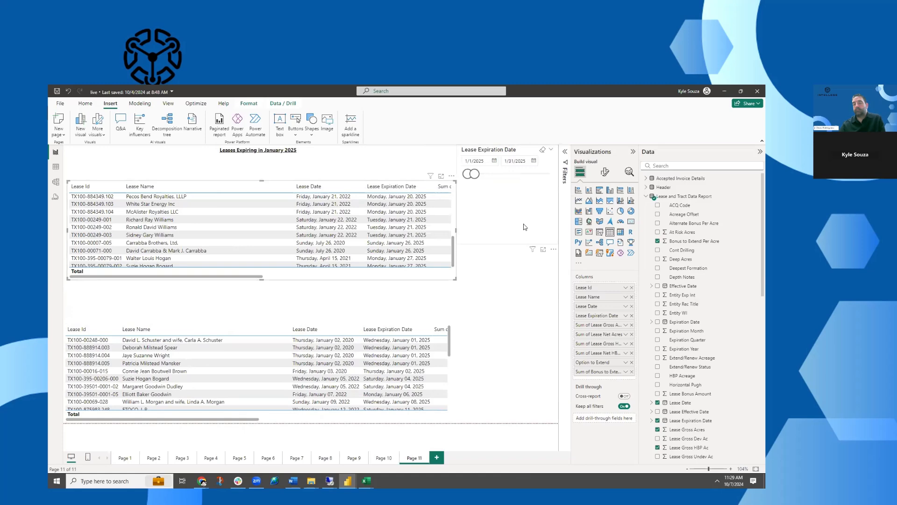
left_click(565, 155)
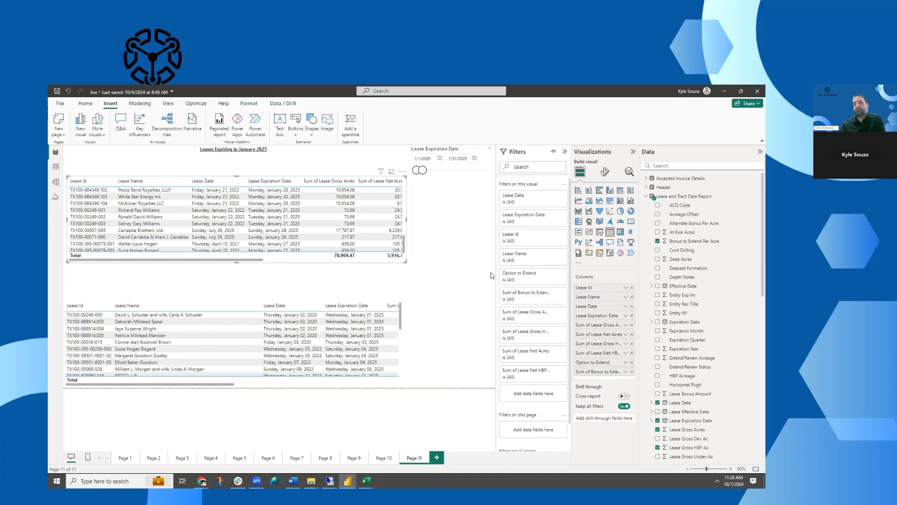
left_click(554, 273)
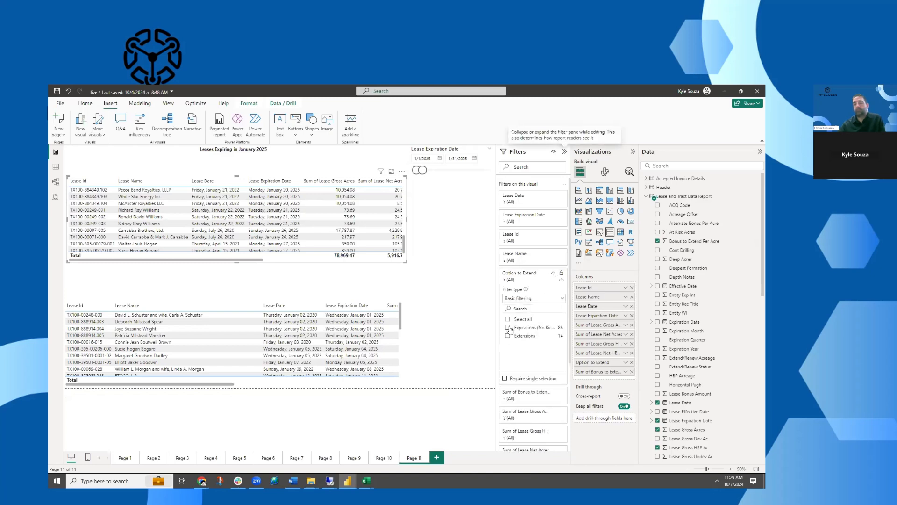
left_click(509, 328)
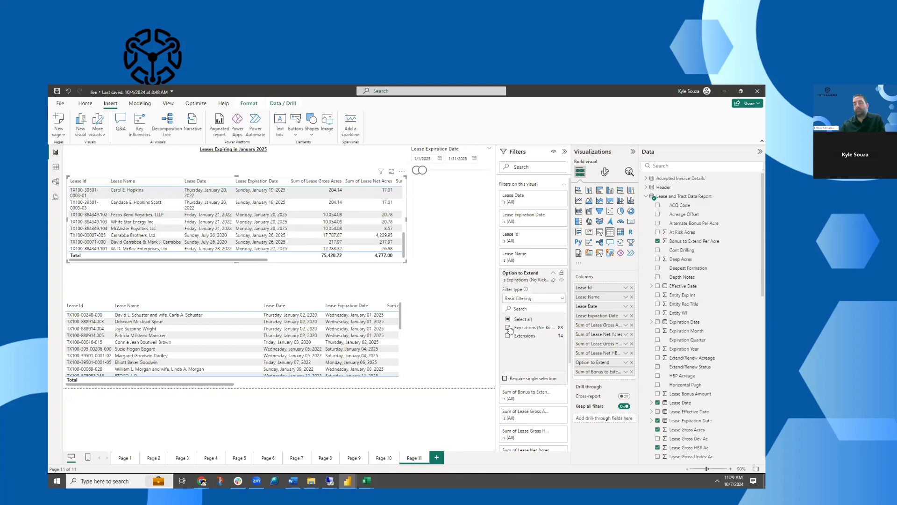
Step: Filter the lower lease table so that Option to Extend includes only Extensions
left_click(399, 344)
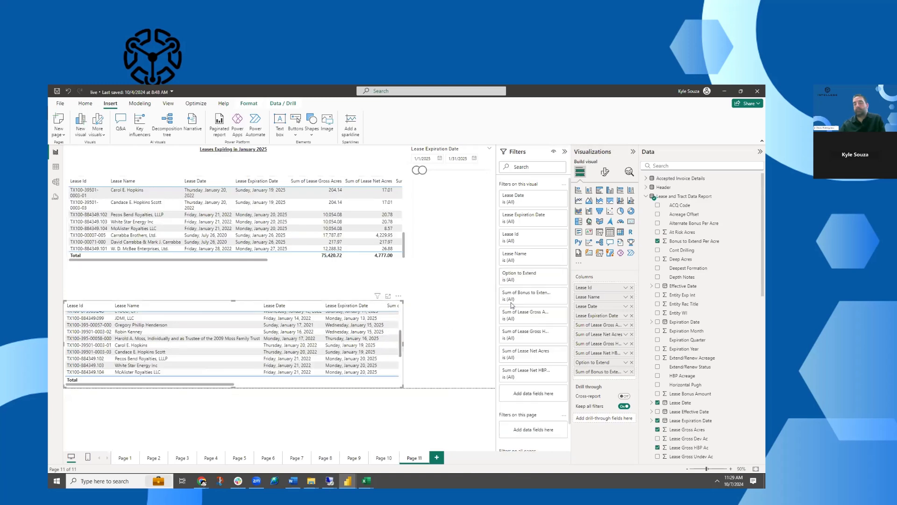
left_click(553, 274)
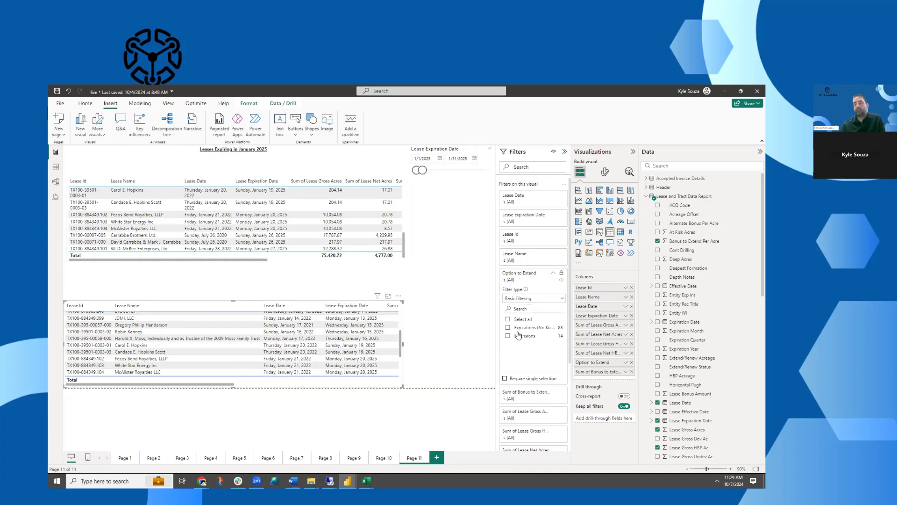
left_click(508, 337)
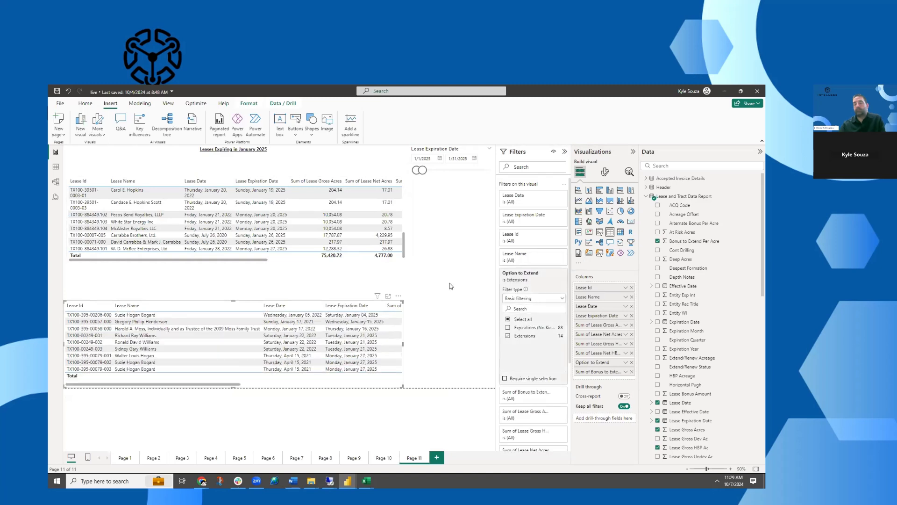
Step: Copy the "Leases Expiring in January 2025" heading text into a new text box
left_click(369, 157)
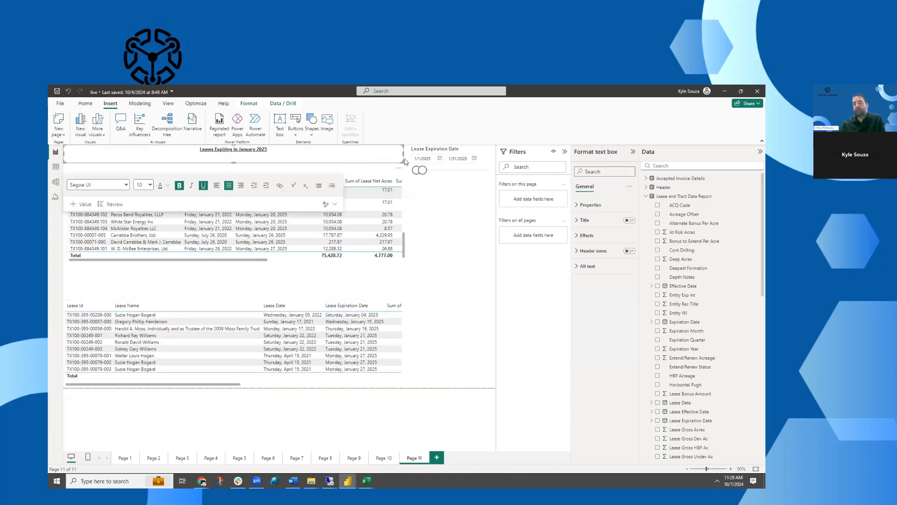
left_click(400, 168)
left_click(388, 154)
key("ctrl+a")
key("ctrl+c")
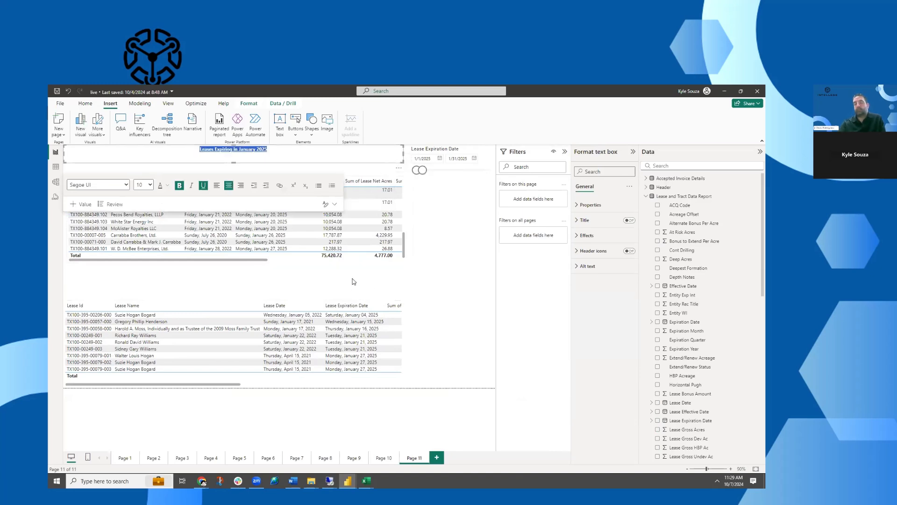
left_click(354, 280)
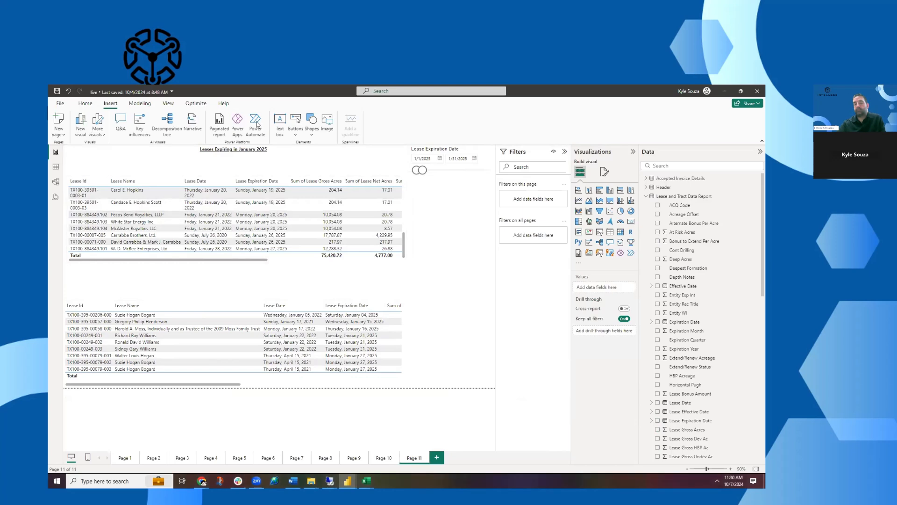
left_click(281, 122)
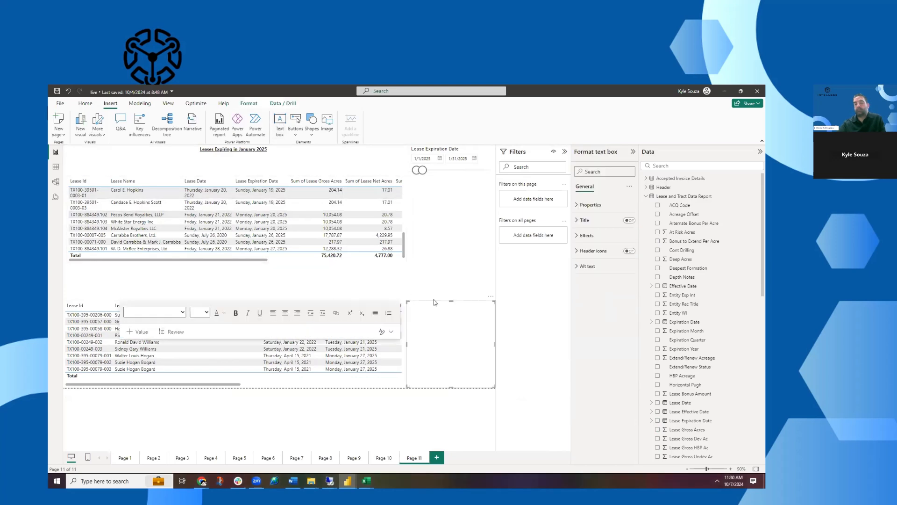
left_click(445, 326)
key("ctrl+v")
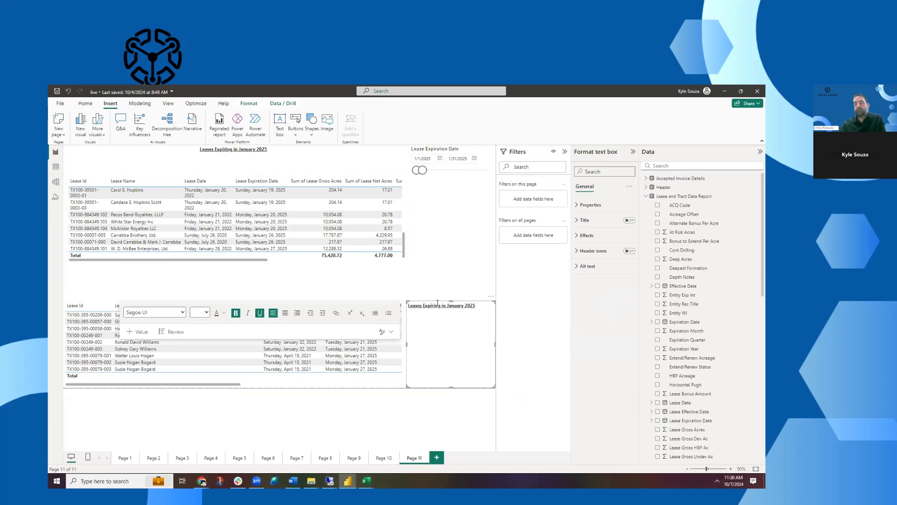
Step: Reword the copied heading to "Leases up for Extension in January 2025"
double_click(433, 304)
type("up for Extension in")
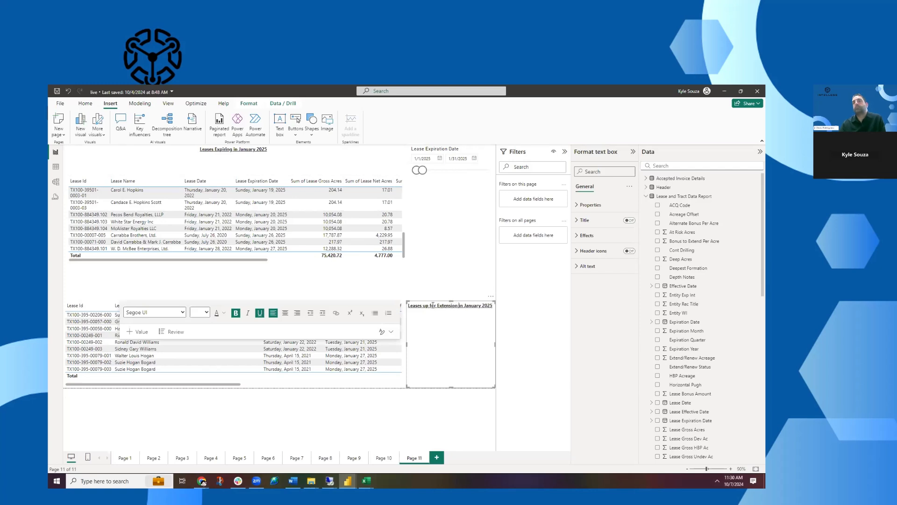
left_click_drag(440, 340, 361, 295)
left_click(486, 298)
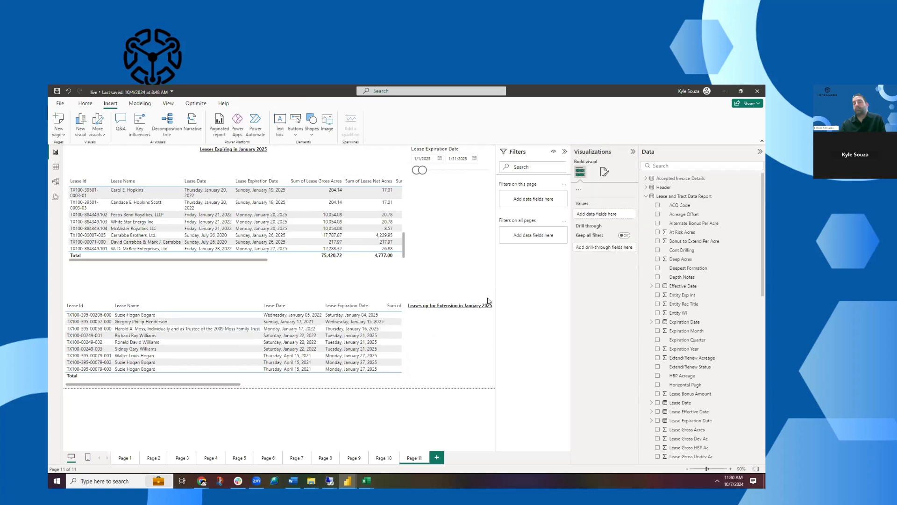
Step: Move the extension heading between the two tables, reduce its height to fit the gap, and widen it to the table's width
left_click(489, 307)
left_click_drag(491, 298, 148, 260)
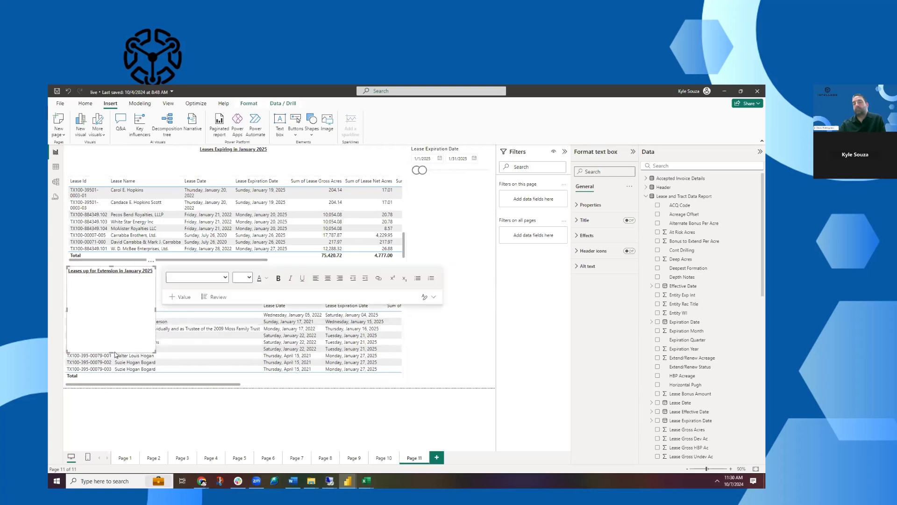
left_click_drag(112, 352, 121, 302)
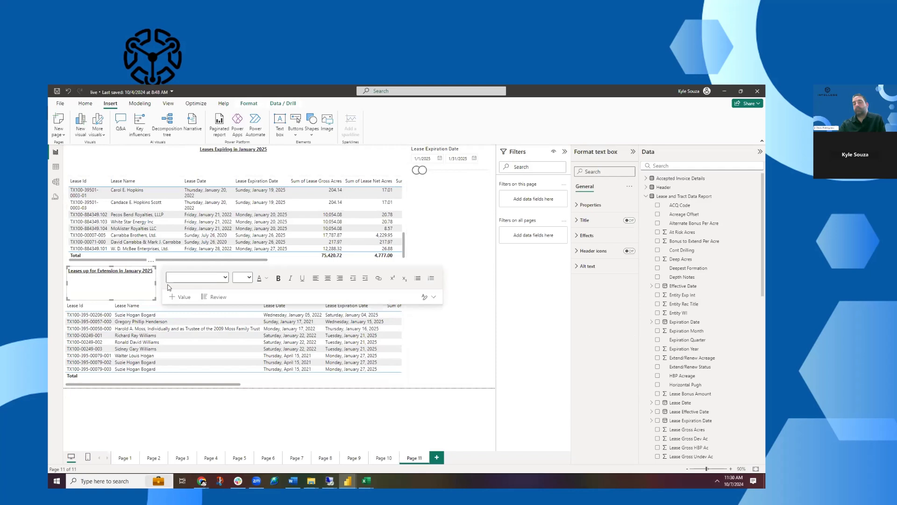
left_click_drag(383, 286, 402, 282)
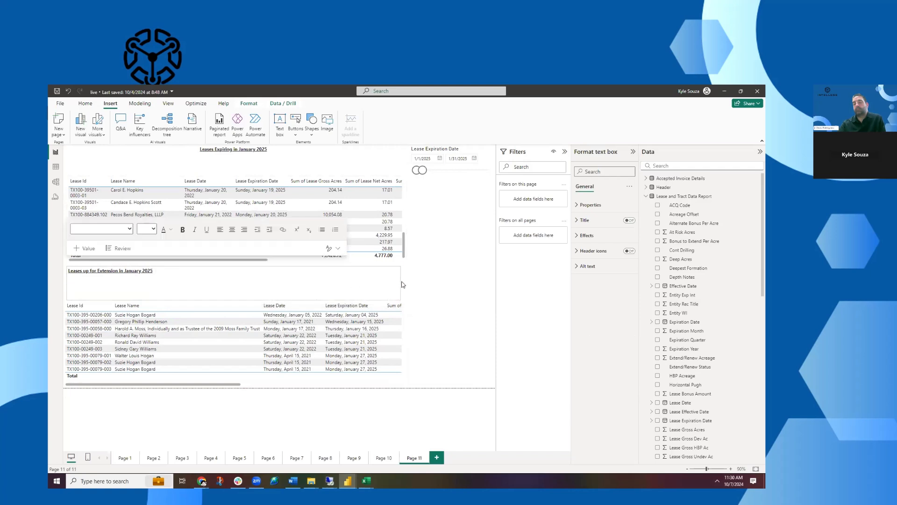
Step: Center the "Leases up for Extension in January 2025" heading and set its font size to 24
left_click(236, 294)
key("ctrl+a")
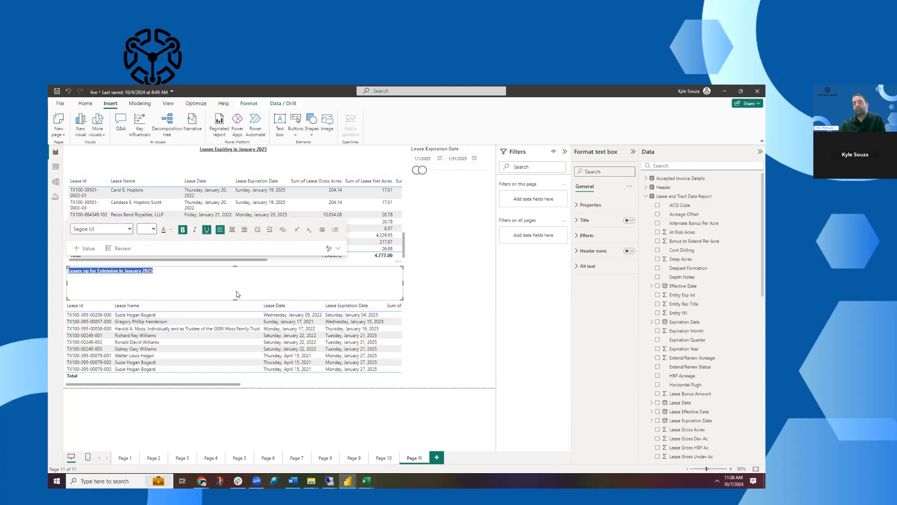
left_click(233, 230)
left_click(154, 229)
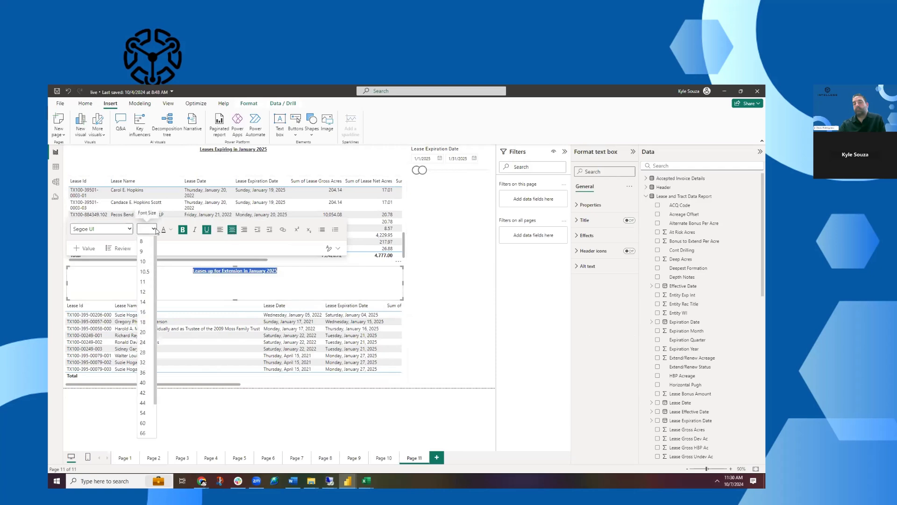
left_click(142, 342)
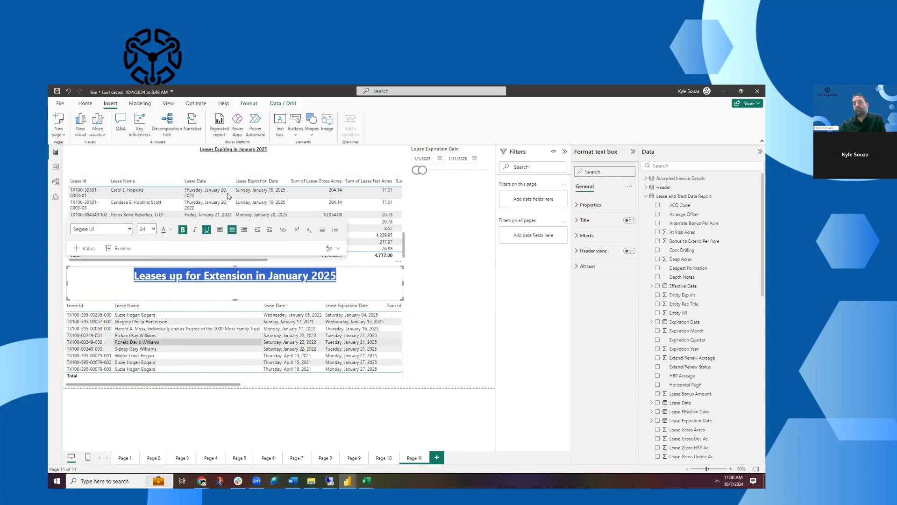
Step: Set the "Leases Expiring in January 2025" heading to font size 24 and collapse the Filters pane to enlarge the report page
left_click(261, 150)
left_click_drag(254, 151, 197, 148)
left_click(145, 184)
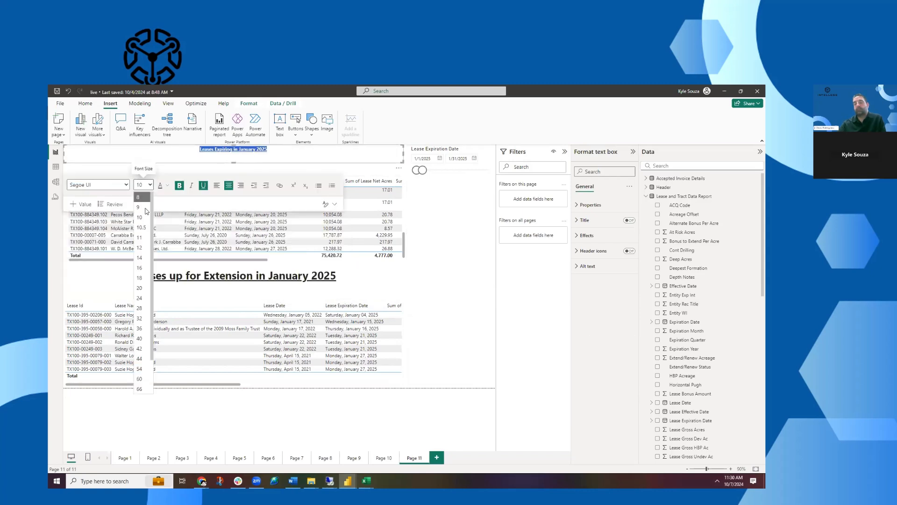
left_click(140, 298)
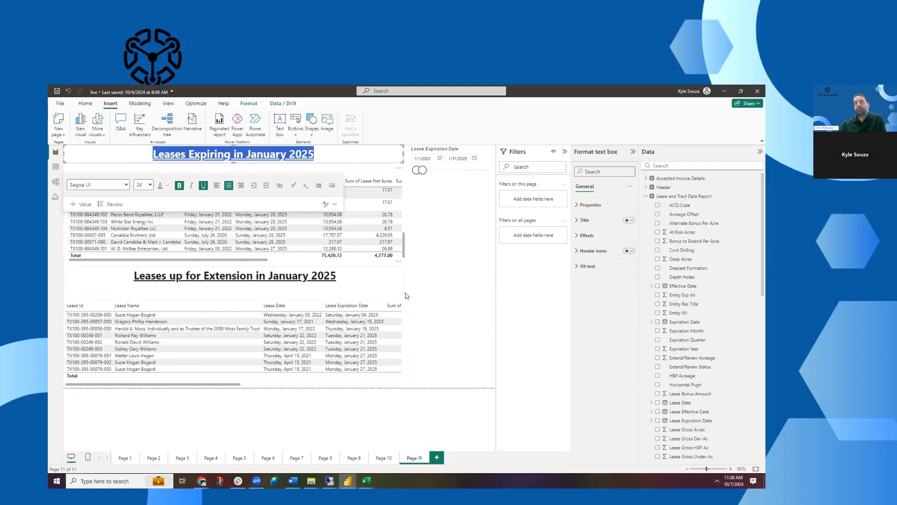
left_click(418, 297)
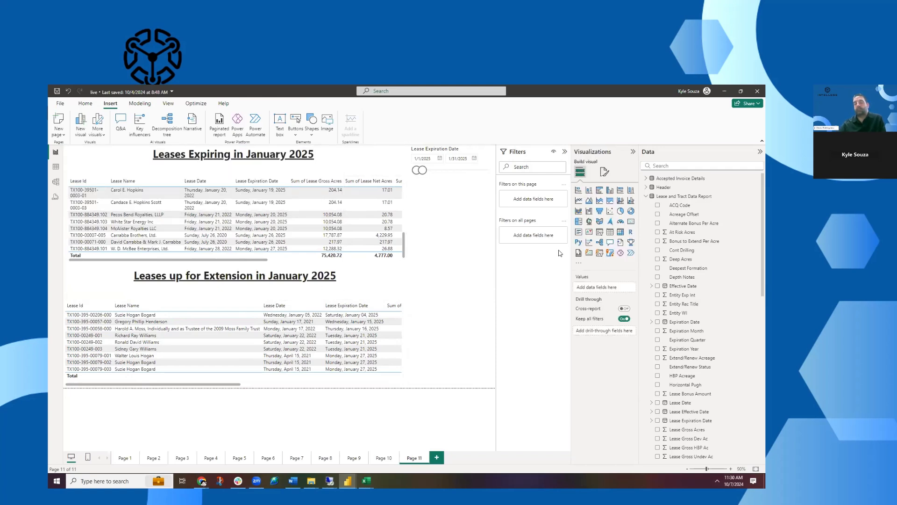
left_click(565, 152)
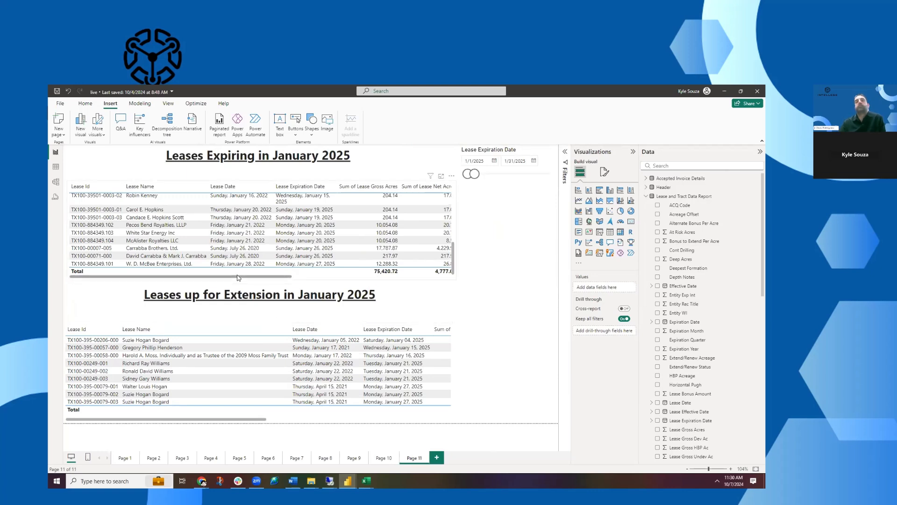
Step: Export the expiring leases table's data as a CSV file named jan25expires in the October folder
left_click(451, 177)
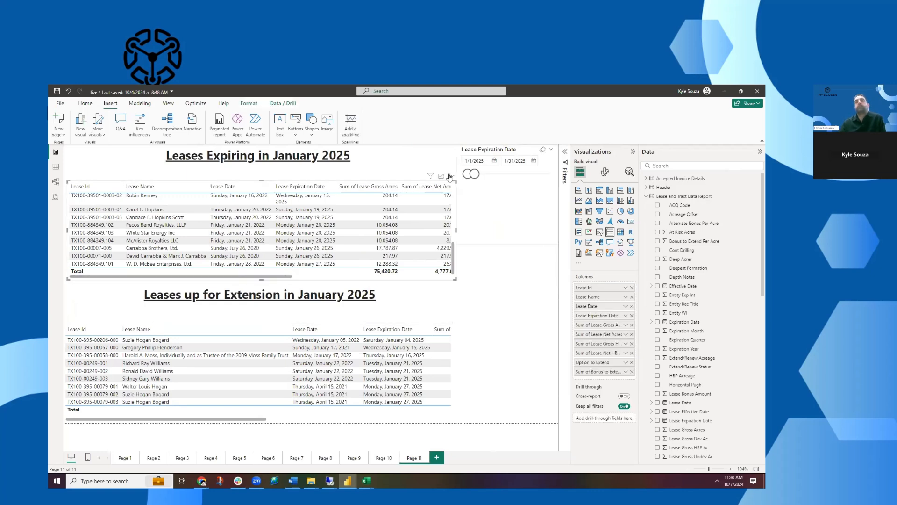
left_click(452, 177)
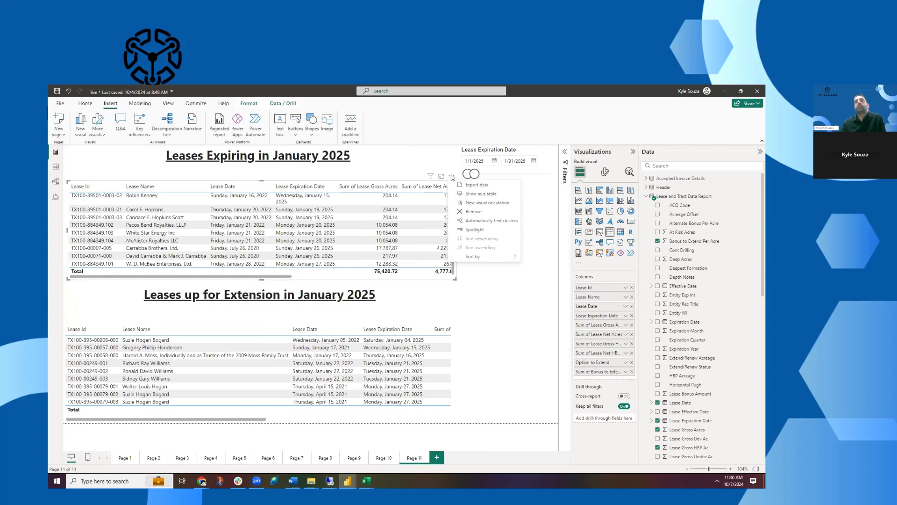
left_click(469, 185)
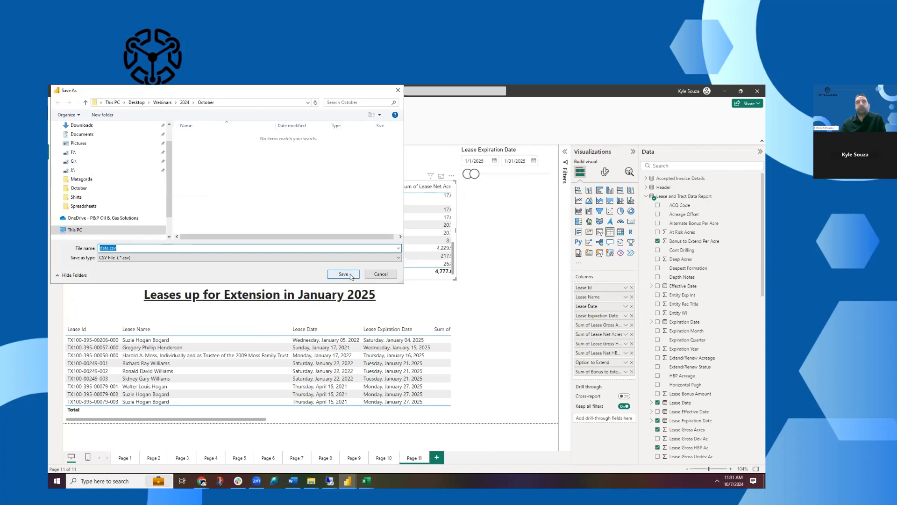
type("jan25expires")
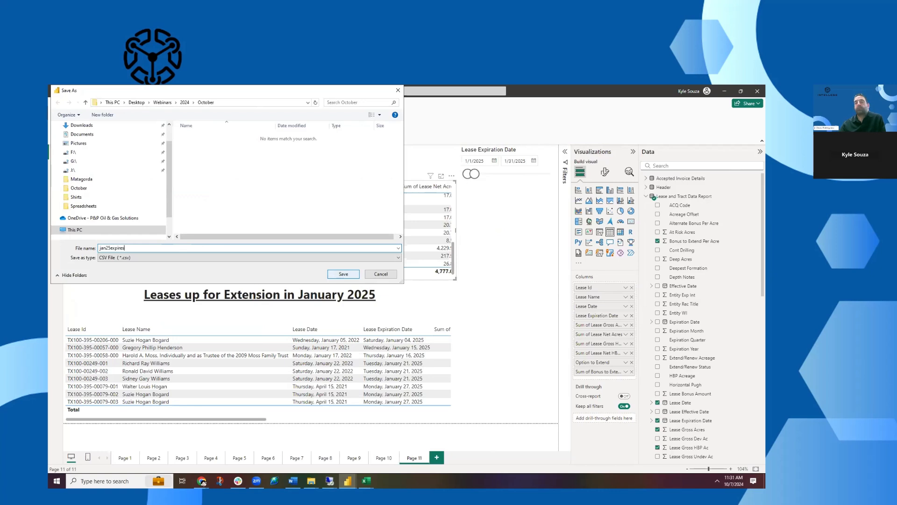
key("Return")
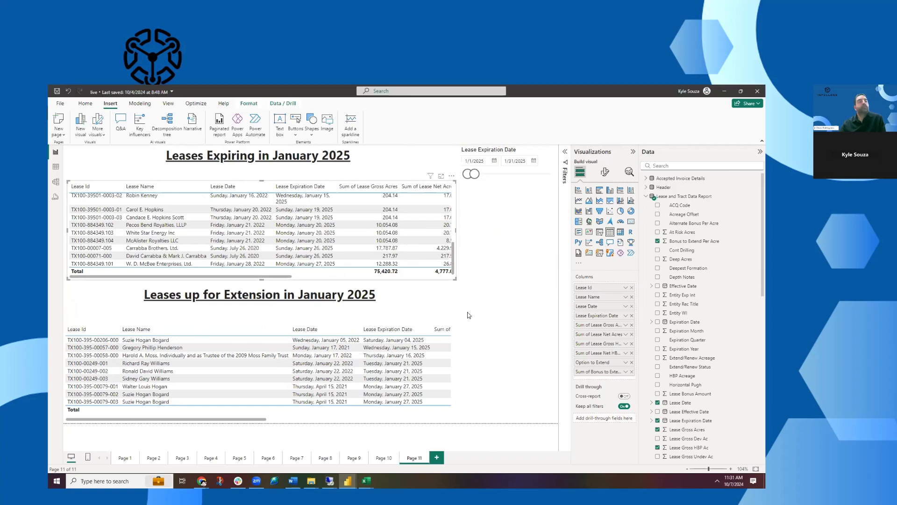
Step: Export the extension leases table's data as a CSV file named jan25extensions in the October folder
left_click(448, 320)
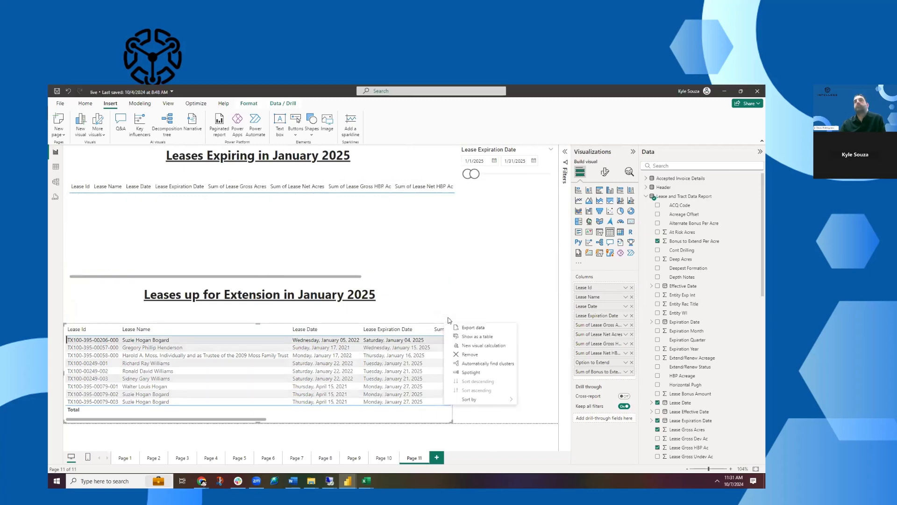
left_click(465, 330)
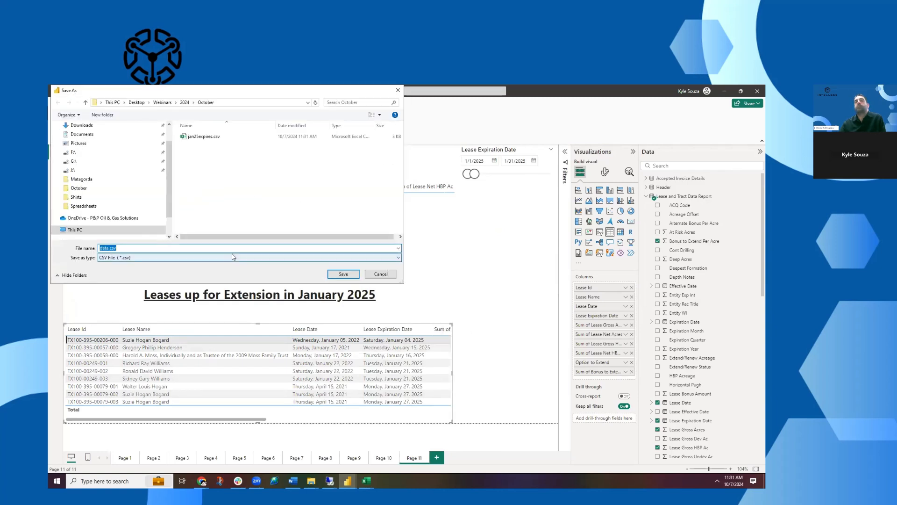
type("jan2")
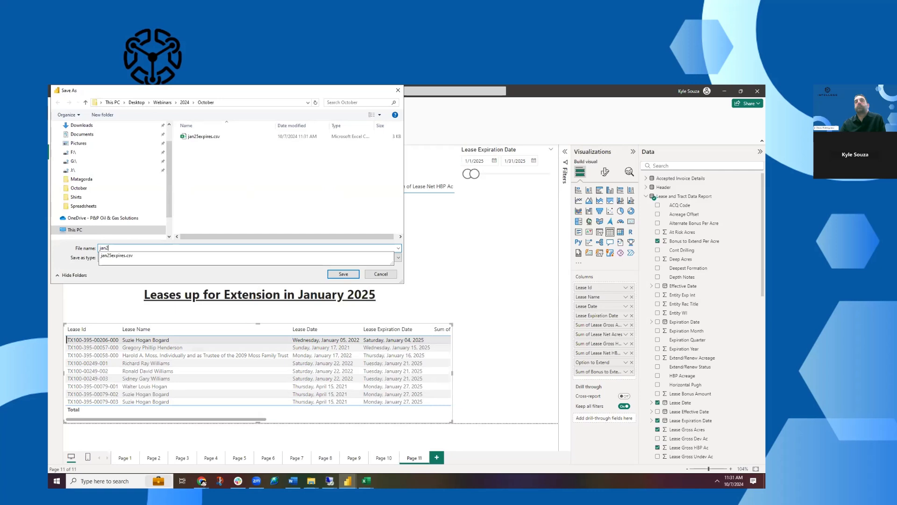
type("5extensions")
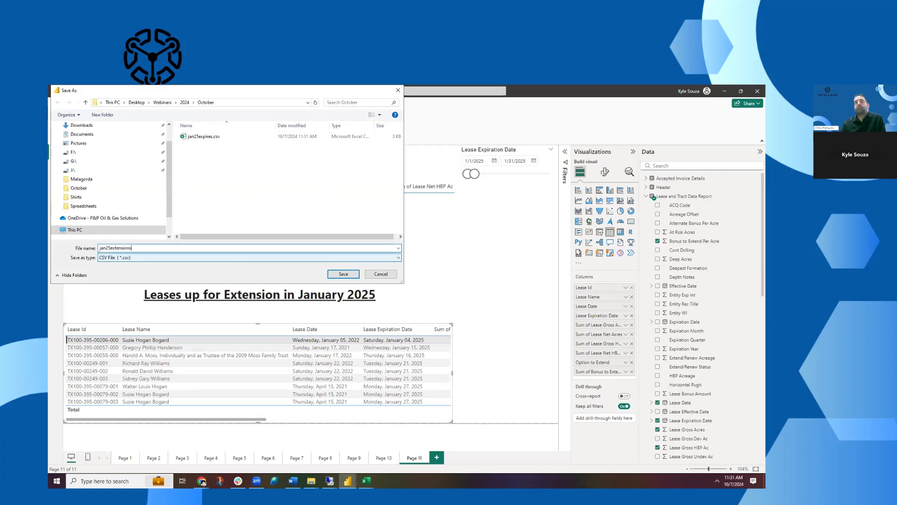
Step: Save the exported extensions table as the CSV file jan25extensions in the October folder
key("Return")
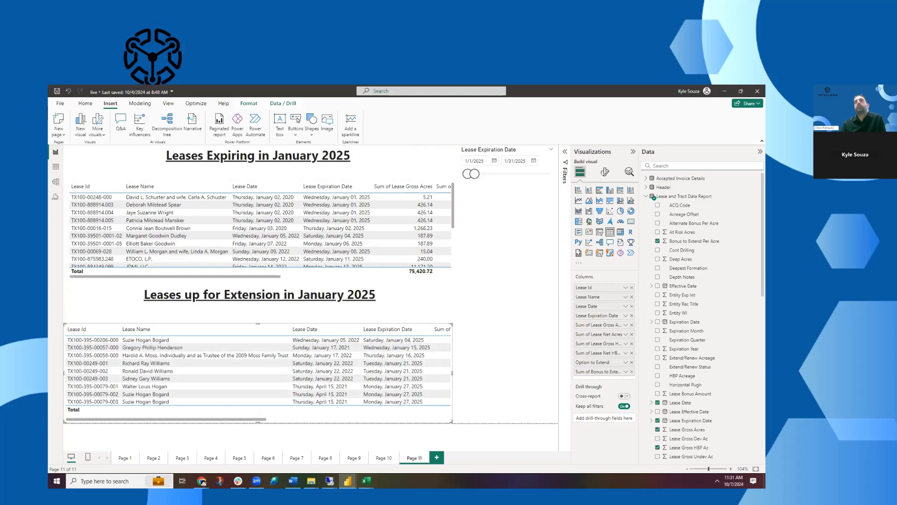
mouse_move(366, 481)
mouse_move(312, 480)
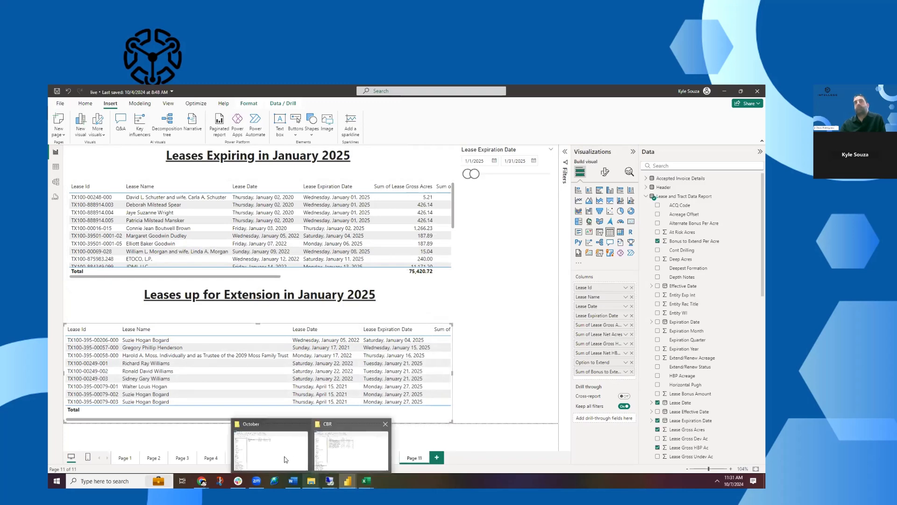
left_click(341, 455)
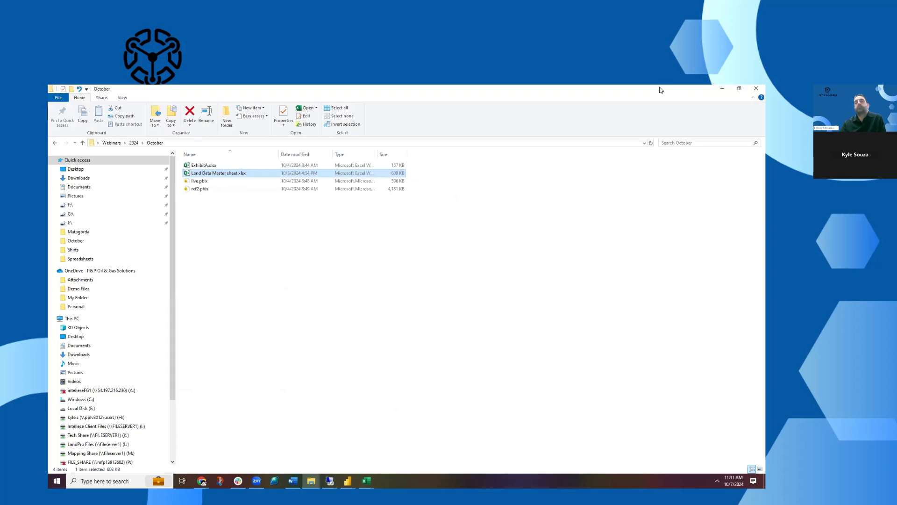
left_click(723, 89)
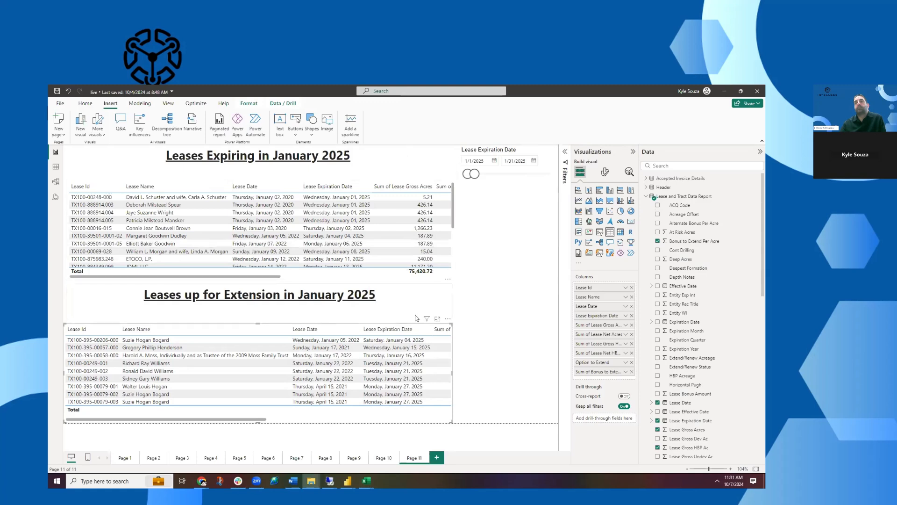
left_click(447, 321)
left_click(475, 329)
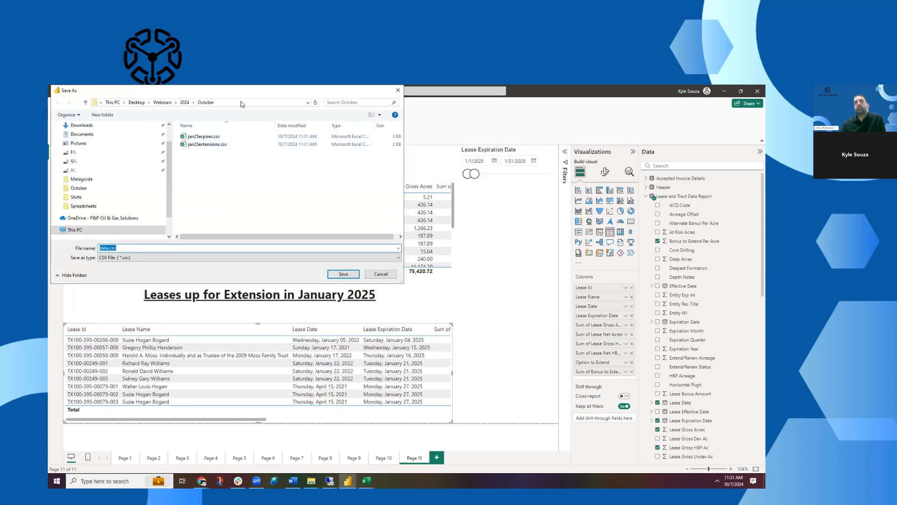
left_click_drag(284, 92, 297, 155)
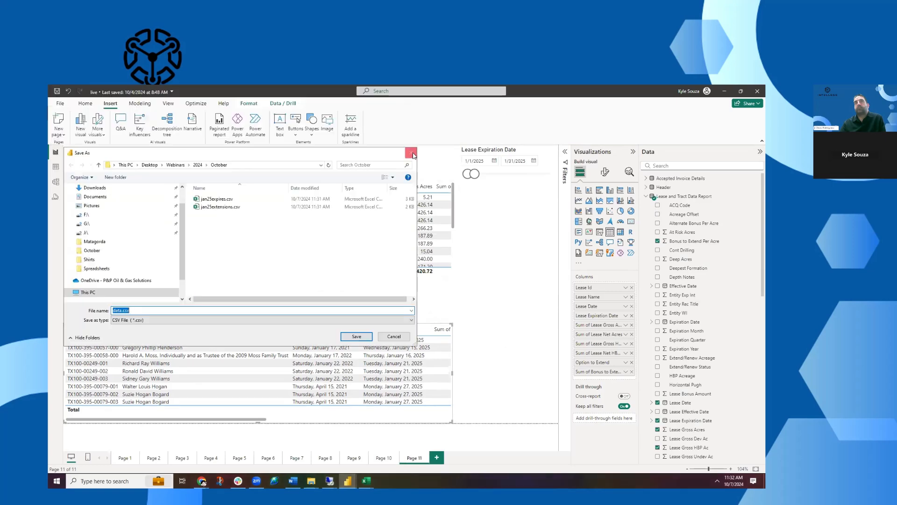
left_click(412, 153)
Step: Switch to the October folder in File Explorer, open jan25expires.csv in Excel and auto-fit all column widths
key("alt+Tab")
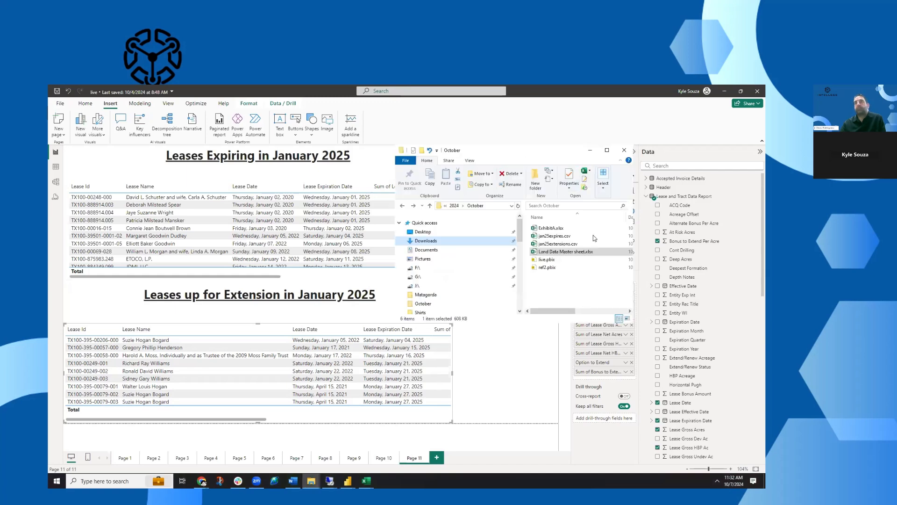
left_click(557, 236)
key("Return")
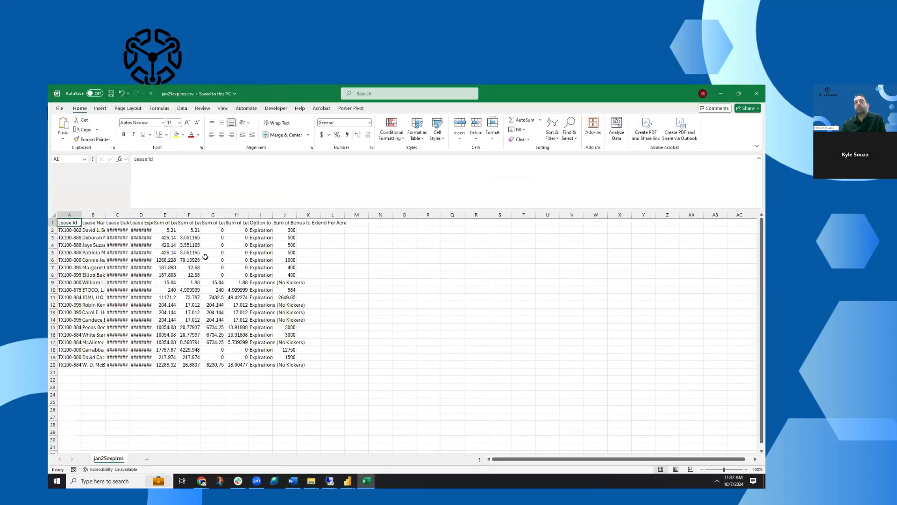
left_click(53, 214)
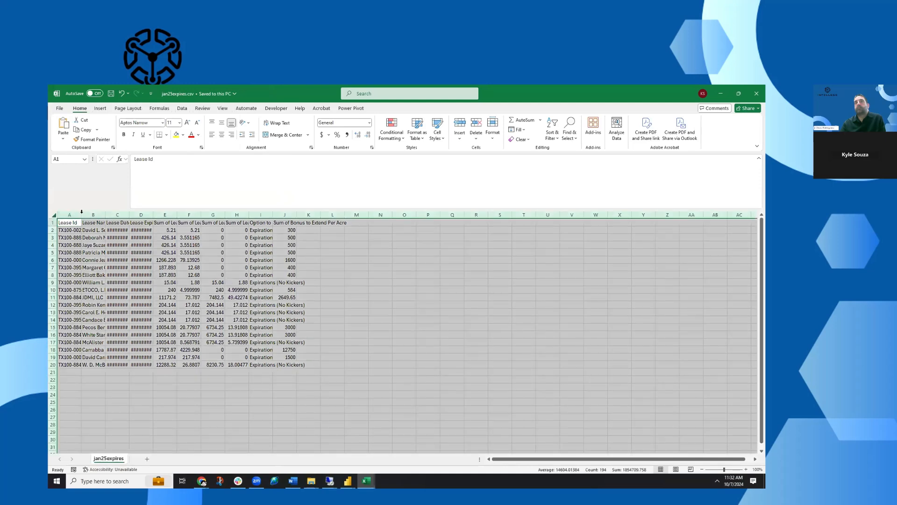
double_click(82, 213)
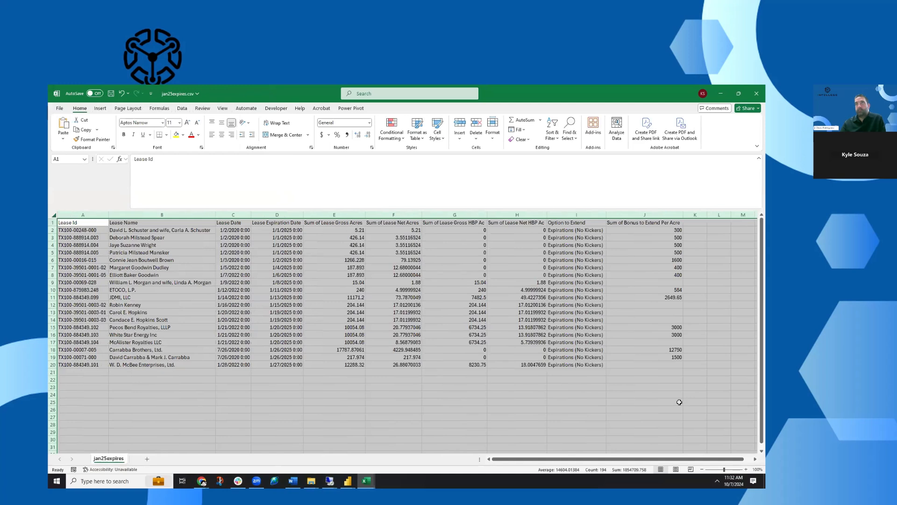
Step: Compare the Option to Extend and Sum of Bonus to Extend Per Acre entries across the expiring leases
left_click(598, 230)
left_click(641, 230, "shift")
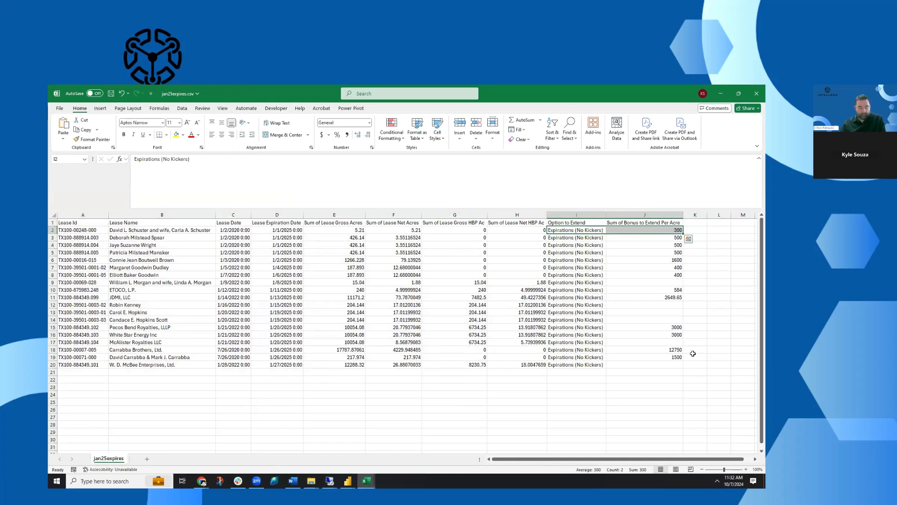
left_click_drag(629, 261, 595, 260)
left_click_drag(595, 297, 649, 298)
left_click(650, 296)
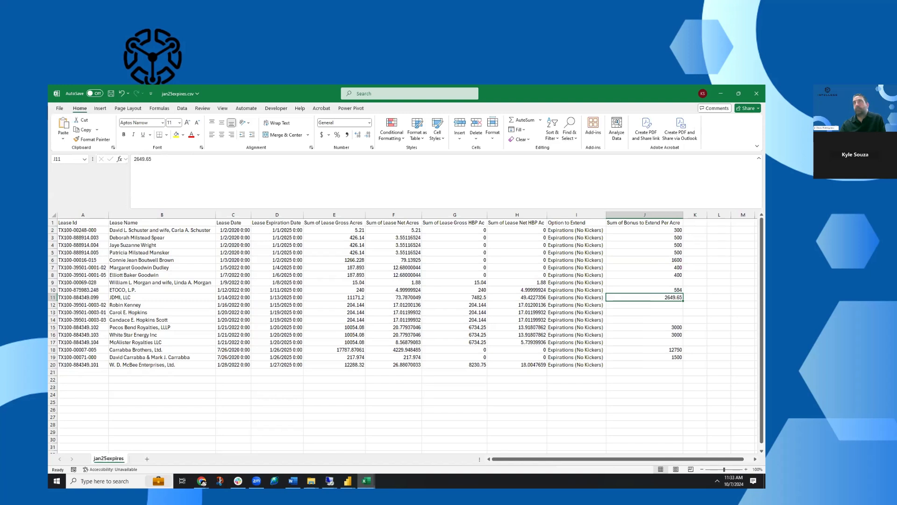
left_click(703, 253)
left_click(677, 282)
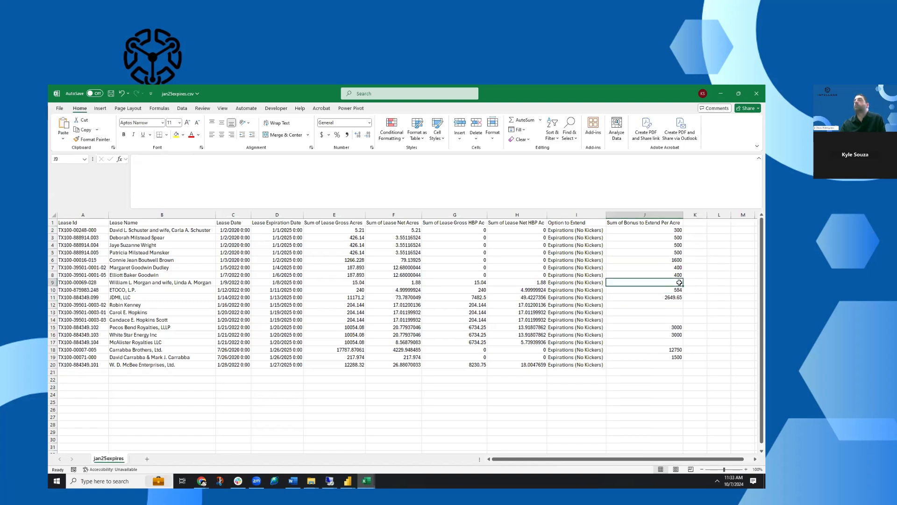
left_click(754, 95)
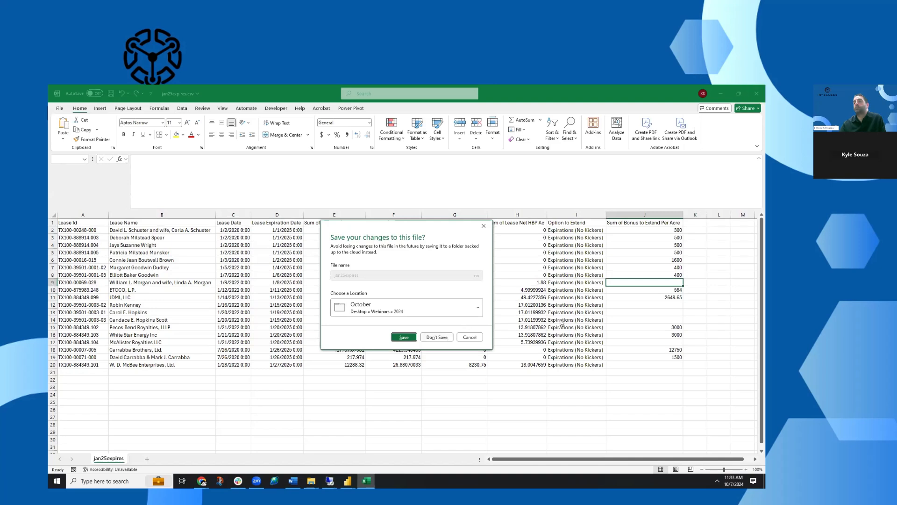
left_click(473, 338)
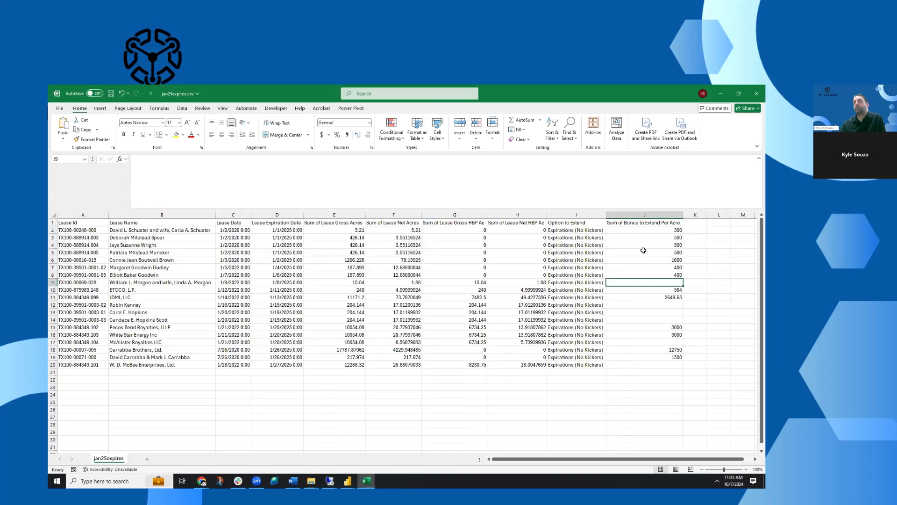
left_click_drag(643, 253, 587, 253)
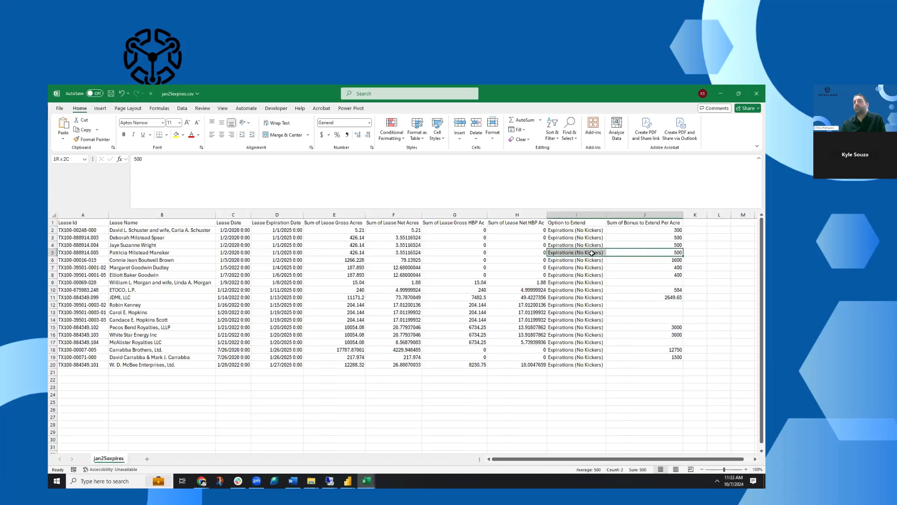
Step: Close jan25expires.csv without saving the changes and minimize the October folder window
left_click(757, 94)
left_click(430, 337)
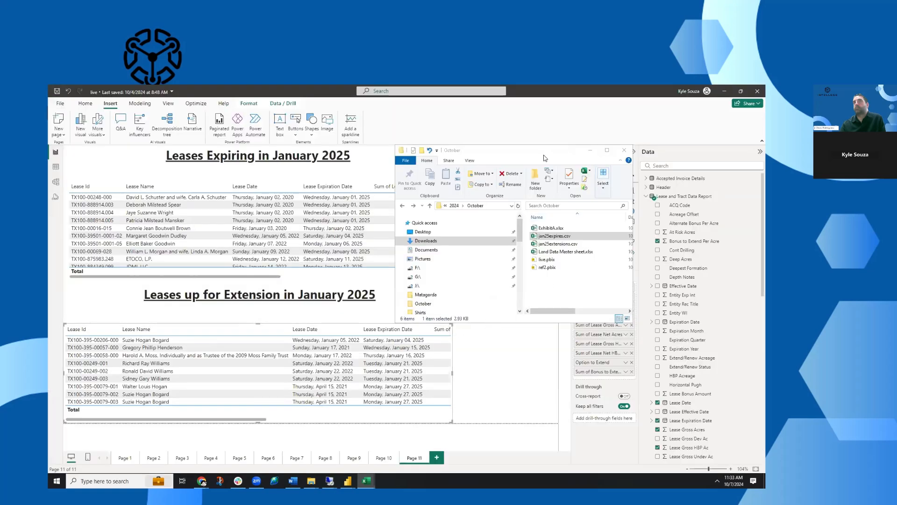
left_click(590, 150)
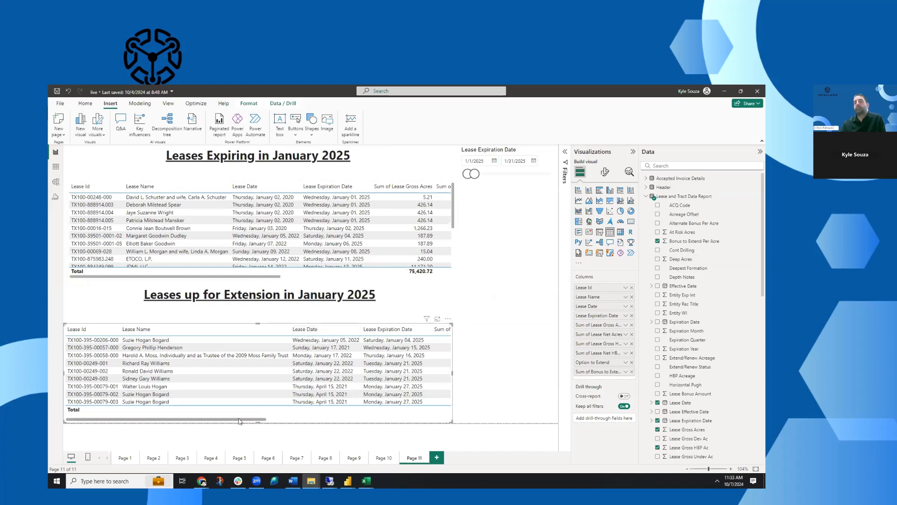
Step: Copy the Lease Id value of the first lease in the table of leases up for extension
left_click_drag(245, 420, 444, 431)
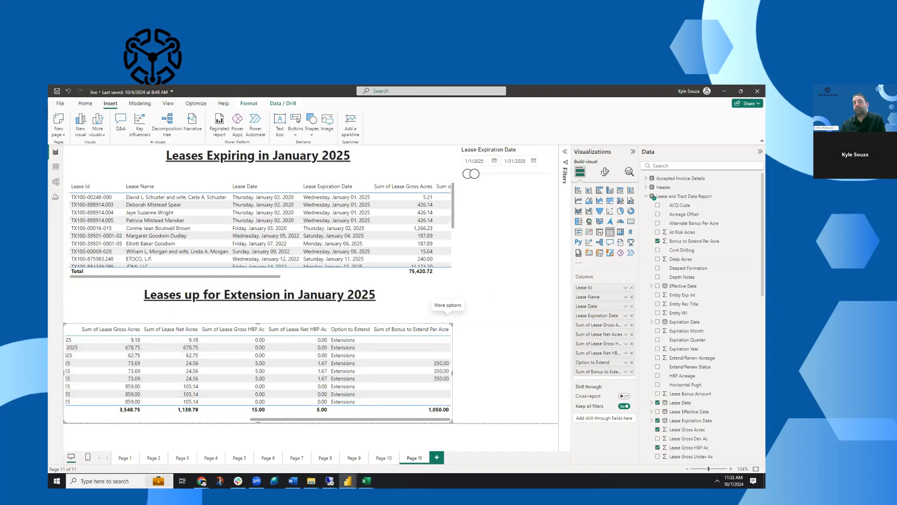
left_click(366, 481)
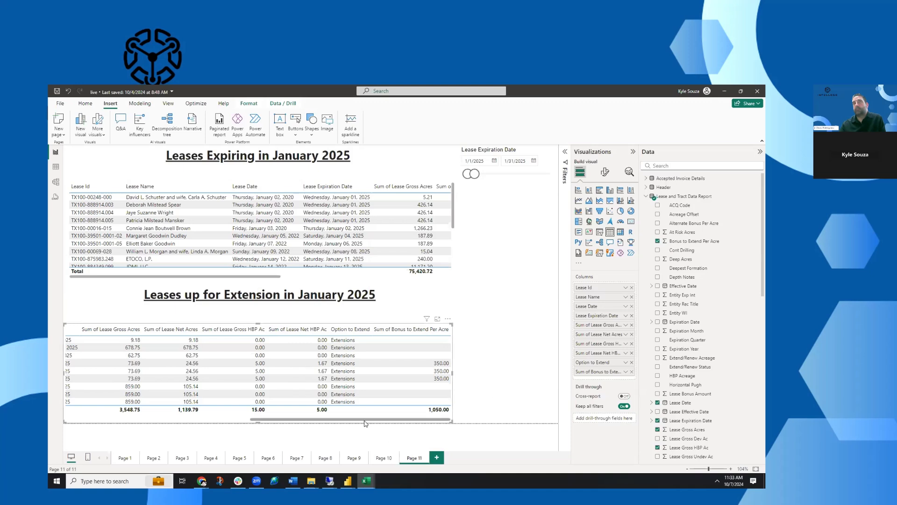
left_click_drag(365, 420, 179, 419)
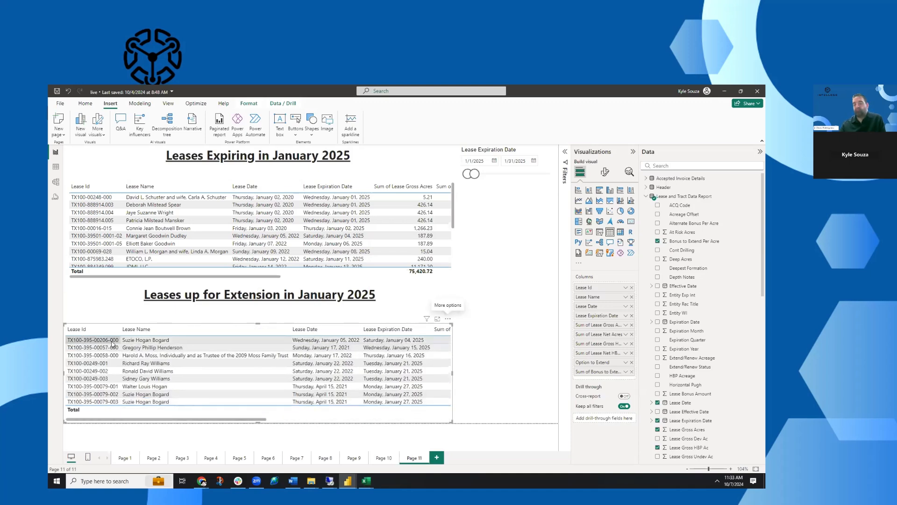
right_click(112, 344)
mouse_move(152, 400)
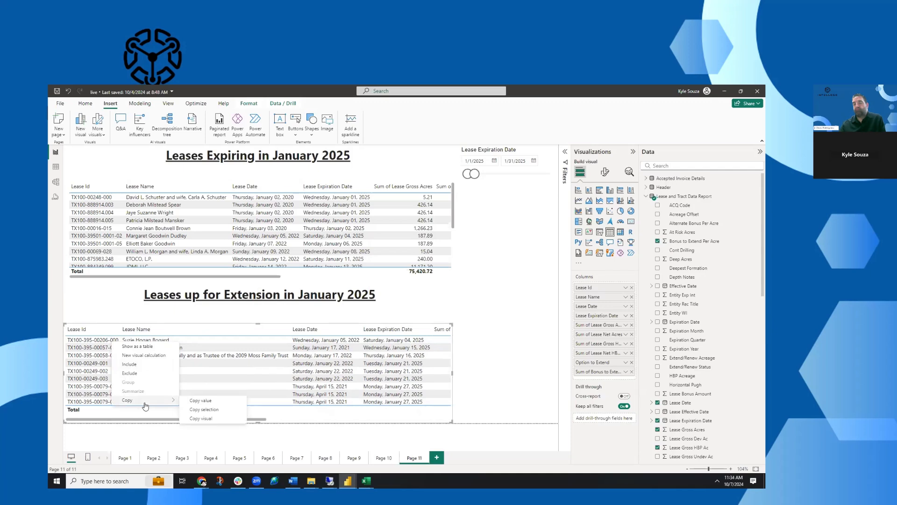
left_click(206, 401)
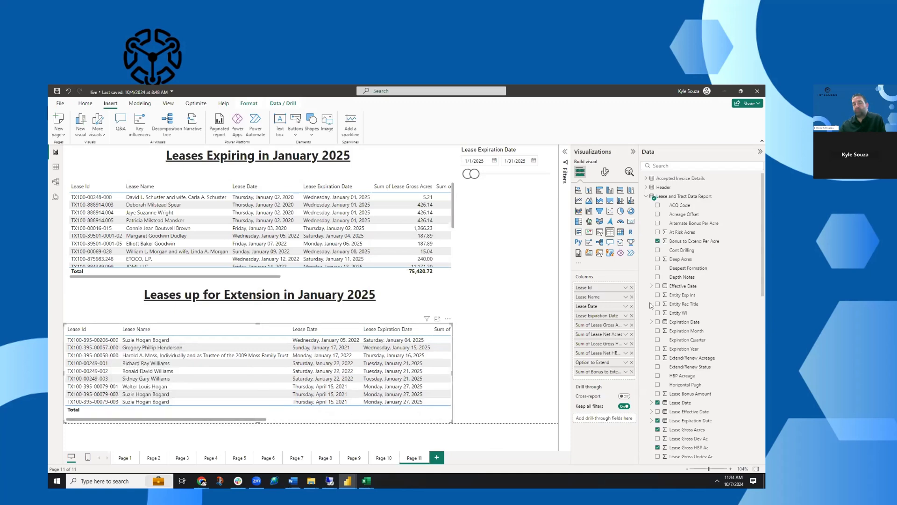
left_click(366, 481)
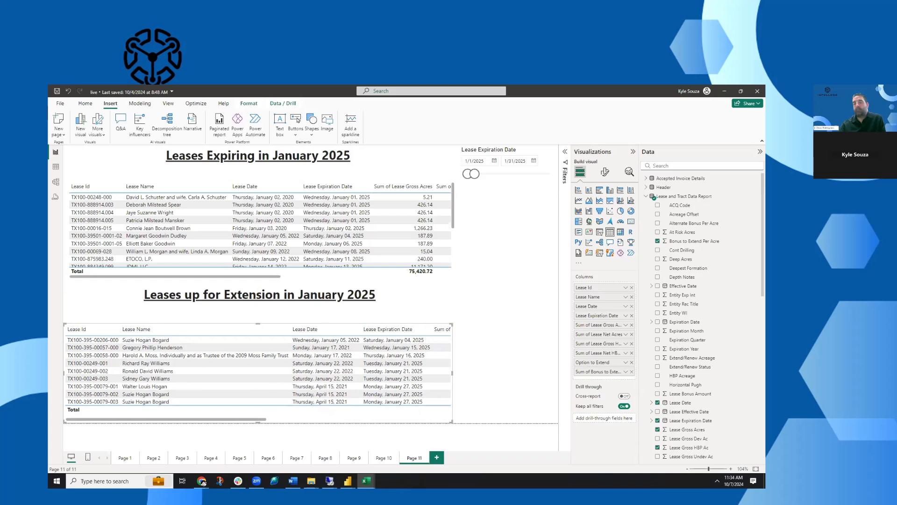
left_click(599, 195)
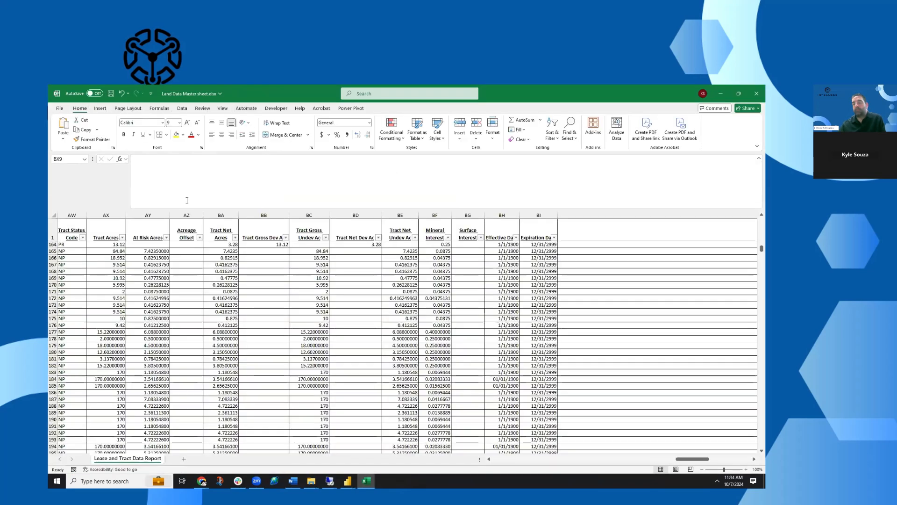
left_click(587, 273)
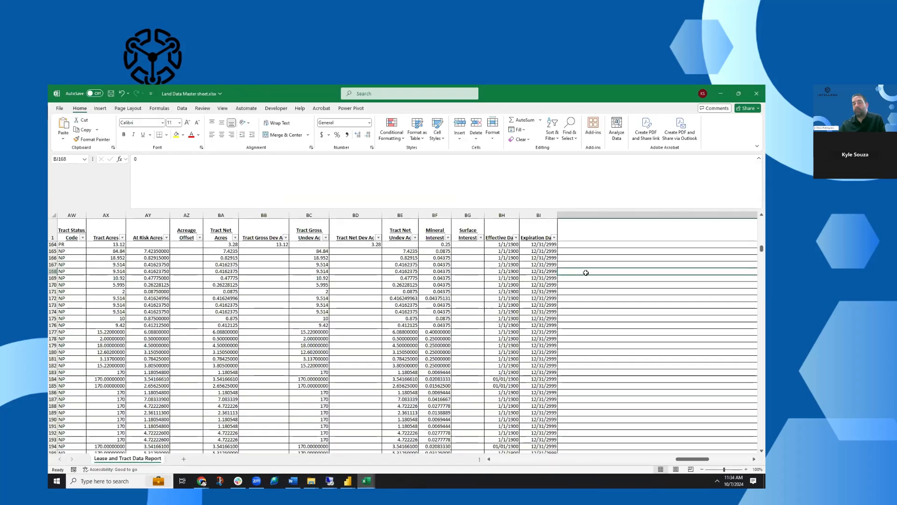
key("ctrl+f")
key("ctrl+v")
left_click(401, 272)
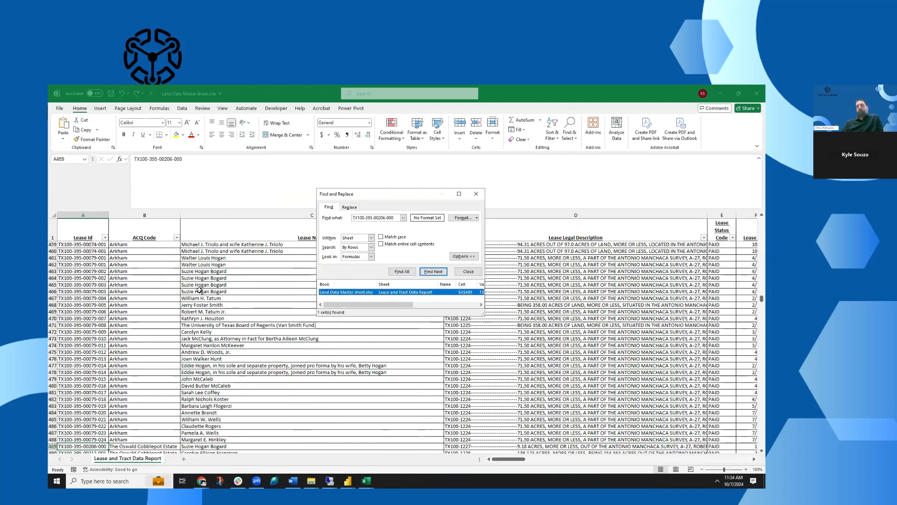
left_click(53, 447)
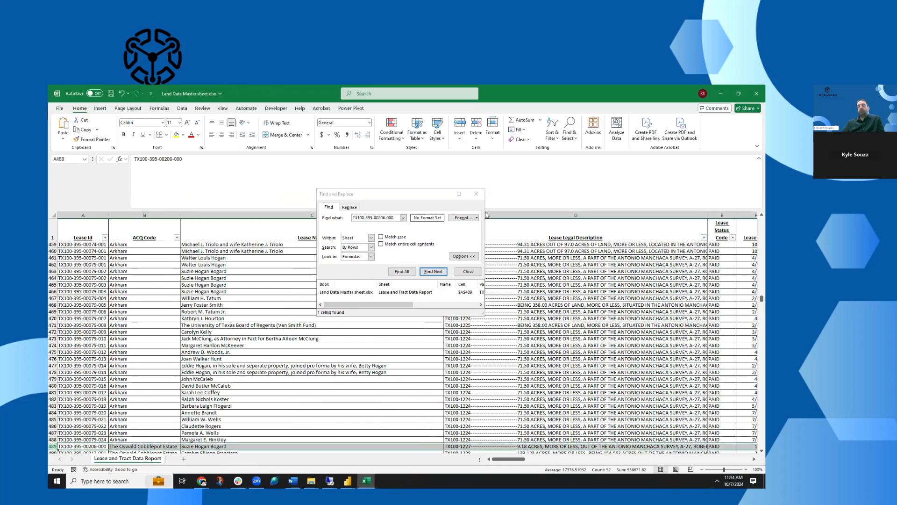
left_click(476, 194)
Step: Look through the column headings along the selected lease row, from Lease Id through to Tract-Lease ID, for the bonus to extend field
scroll(309, 375, "down", 3)
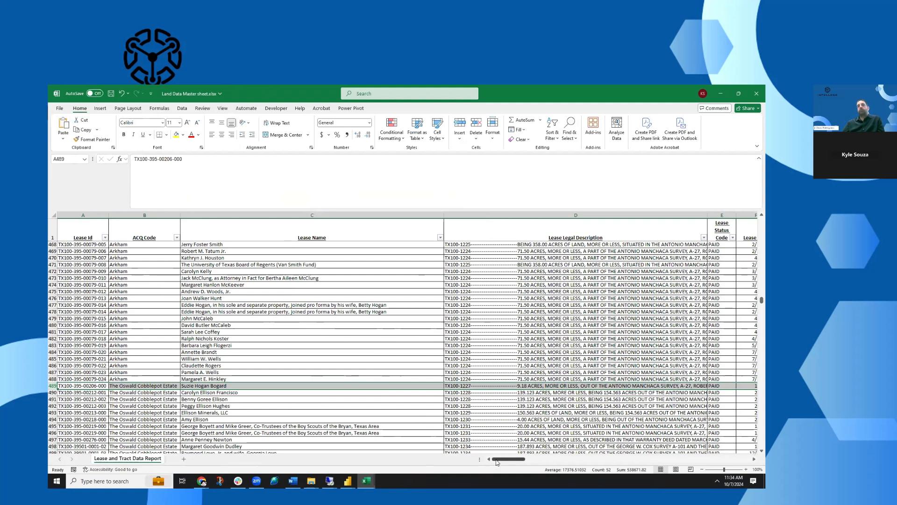
left_click_drag(510, 459, 576, 460)
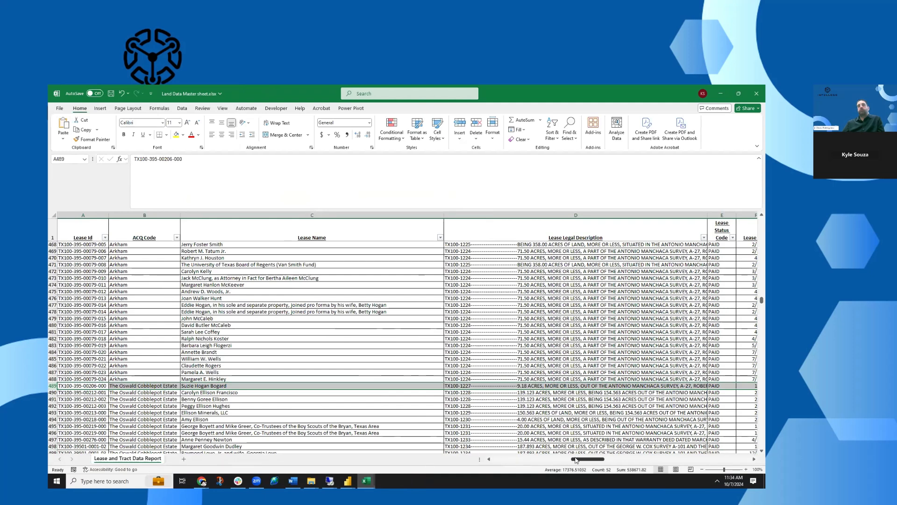
left_click(754, 460)
left_click(754, 459)
left_click(754, 460)
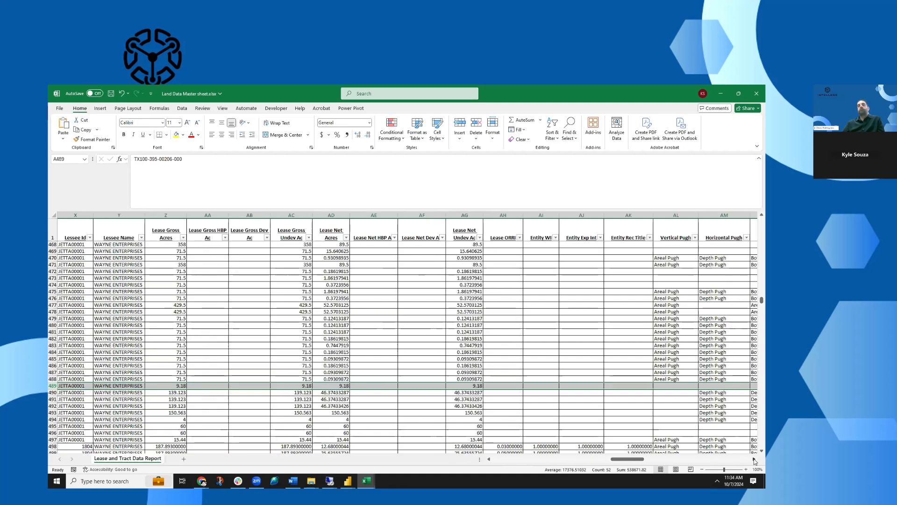
left_click(754, 460)
left_click(754, 459)
left_click(753, 459)
left_click(754, 459)
left_click(754, 460)
left_click(754, 460)
left_click(754, 459)
left_click(754, 459)
left_click(754, 460)
left_click(754, 460)
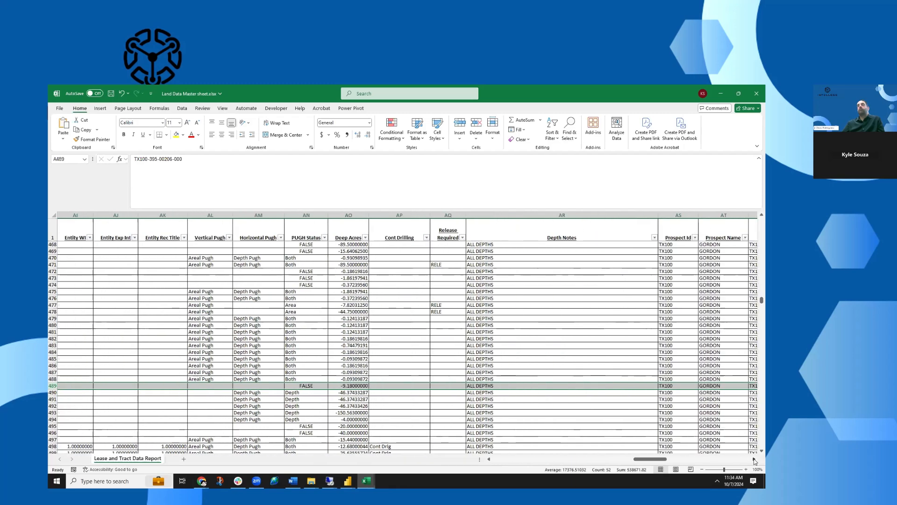
left_click(754, 459)
left_click(754, 459)
left_click(754, 460)
left_click(754, 459)
left_click(754, 460)
left_click(754, 459)
left_click(754, 460)
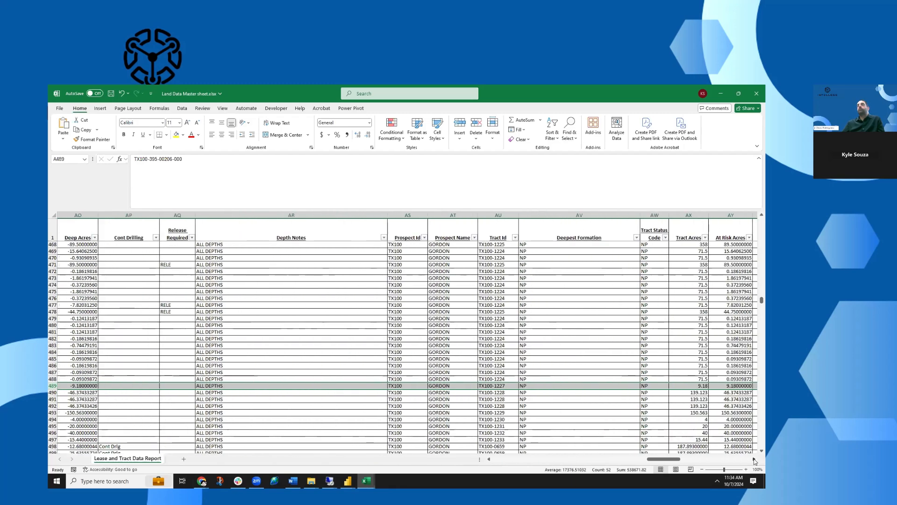
left_click(754, 459)
left_click(754, 460)
left_click(754, 459)
left_click(753, 460)
left_click(754, 459)
left_click(754, 459)
left_click(754, 459)
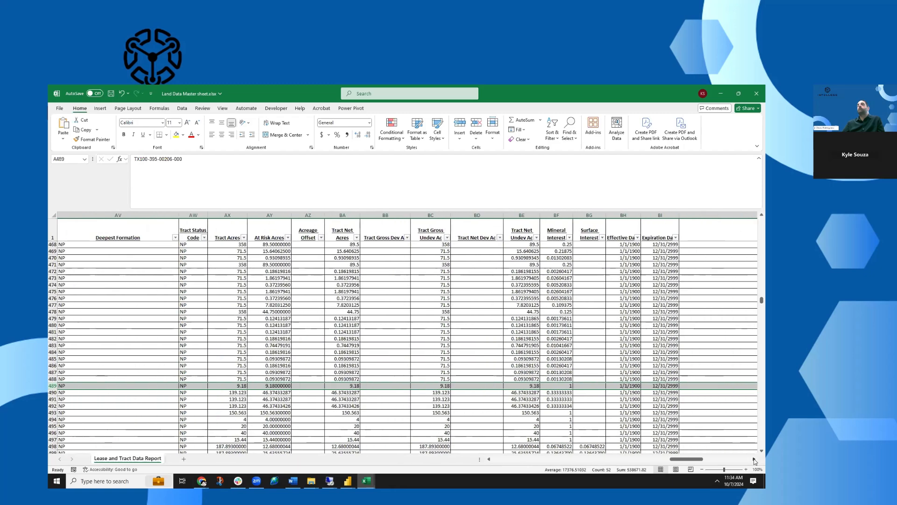
left_click(754, 459)
left_click(754, 459)
left_click(754, 459)
left_click(754, 460)
left_click(754, 460)
left_click(754, 460)
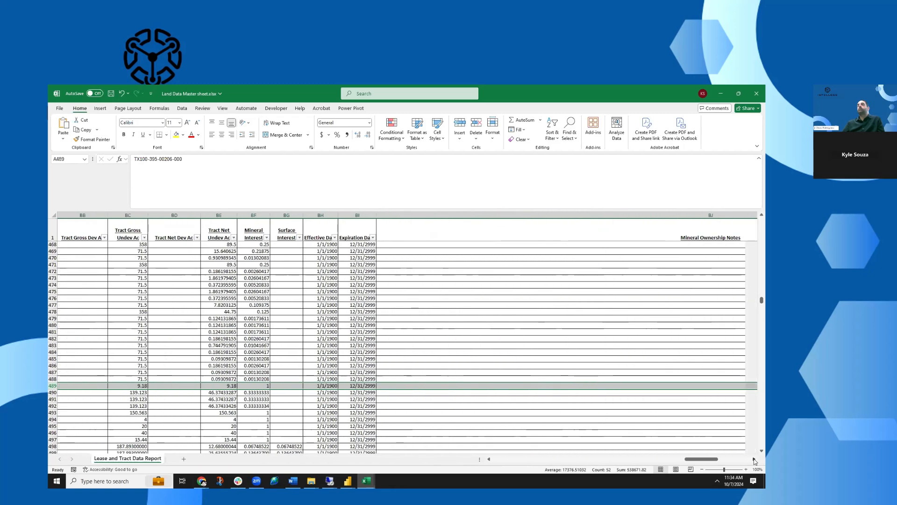
left_click(754, 459)
left_click(754, 460)
left_click(754, 459)
left_click(753, 459)
left_click(754, 460)
left_click(754, 459)
left_click(754, 460)
left_click(754, 460)
left_click(754, 460)
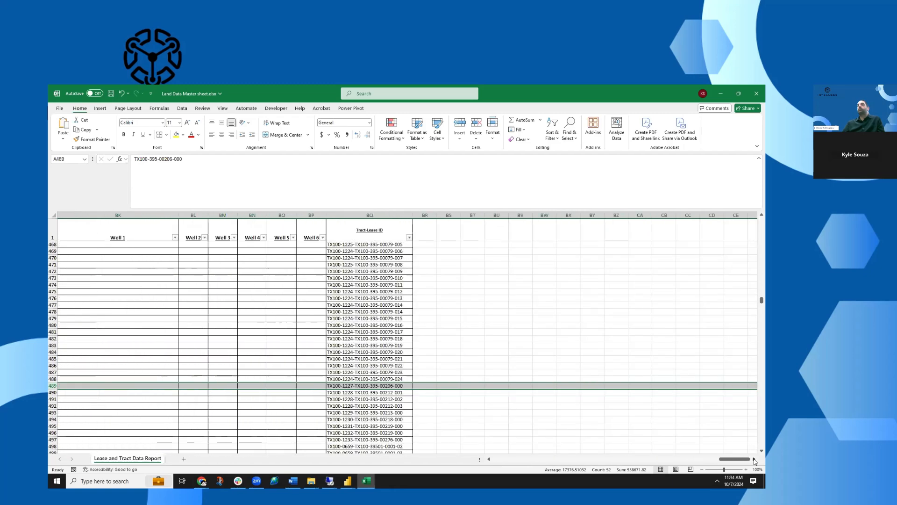
left_click(754, 460)
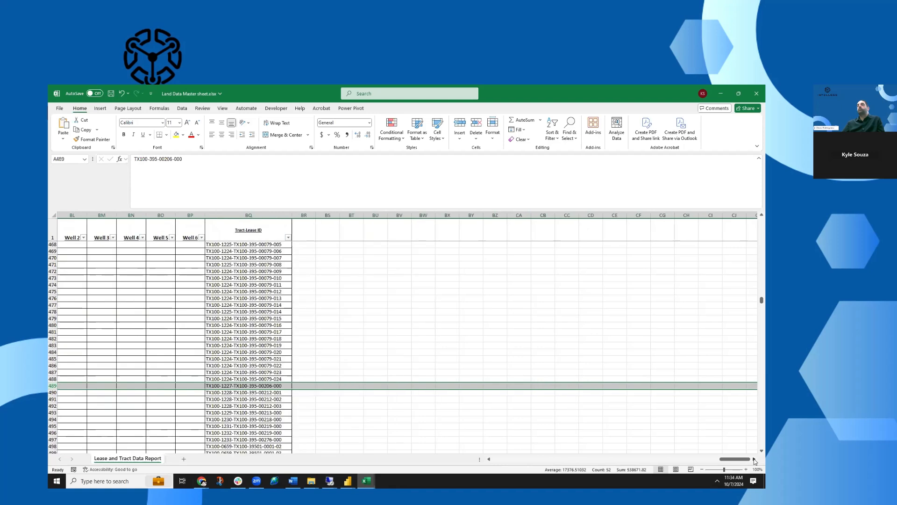
Step: Narrow the very wide Mineral Ownership Notes column so the neighbouring columns fit beside it
left_click(488, 460)
left_click(488, 460)
left_click(488, 459)
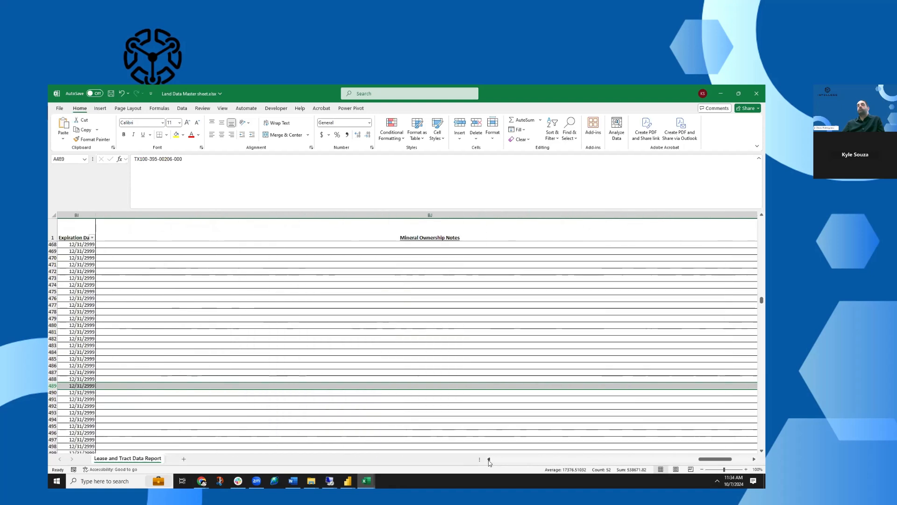
left_click(754, 459)
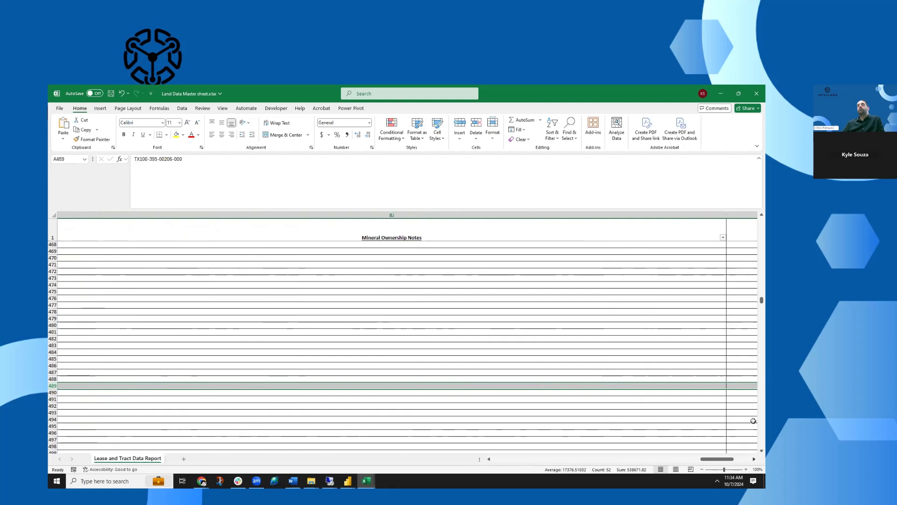
left_click_drag(727, 215, 184, 215)
left_click(489, 459)
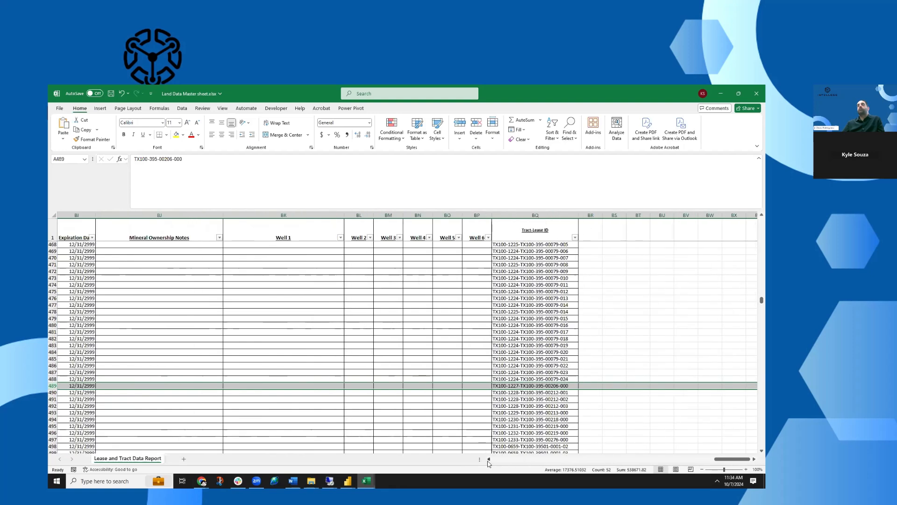
left_click(489, 460)
left_click(489, 459)
left_click(489, 459)
left_click(489, 459)
left_click(489, 459)
left_click(489, 459)
left_click(489, 459)
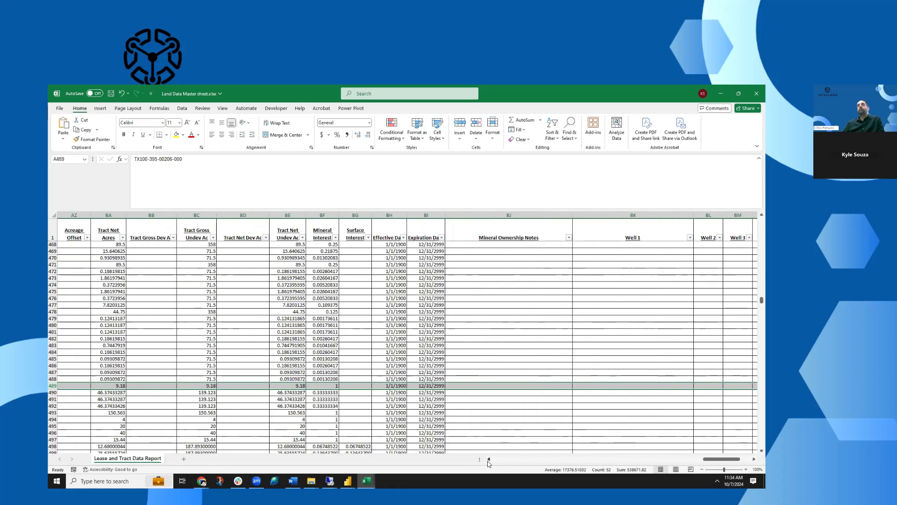
left_click(489, 460)
left_click(489, 459)
left_click(489, 460)
left_click(489, 459)
left_click(489, 459)
left_click(489, 460)
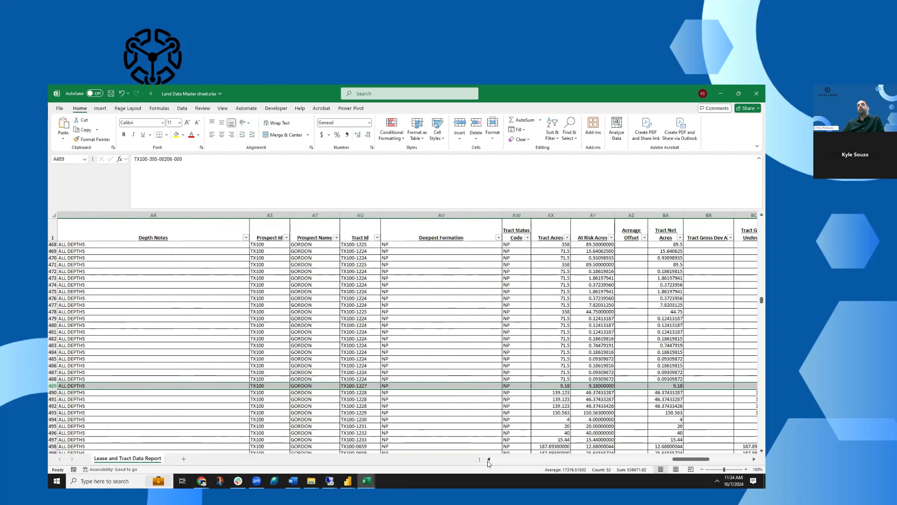
left_click(489, 459)
left_click(489, 460)
left_click(489, 460)
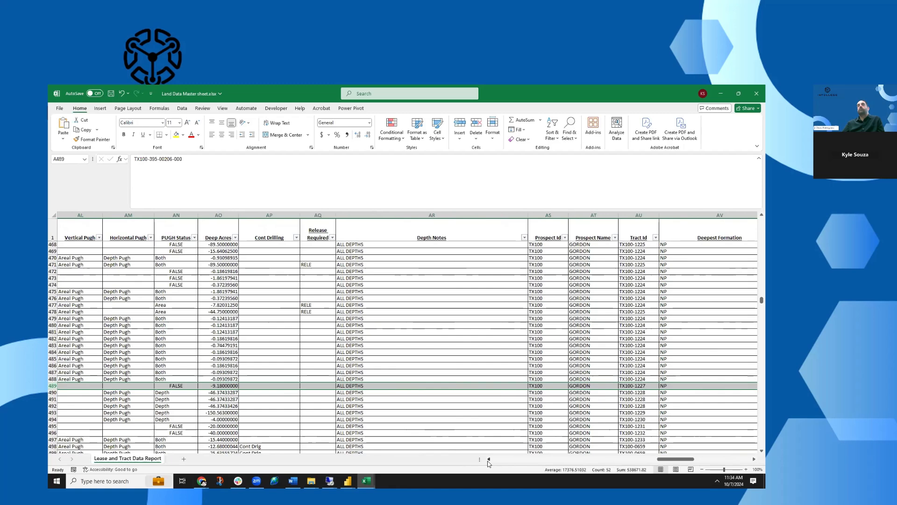
left_click(489, 459)
left_click(489, 459)
left_click(489, 459)
left_click(488, 460)
left_click(489, 460)
left_click(489, 459)
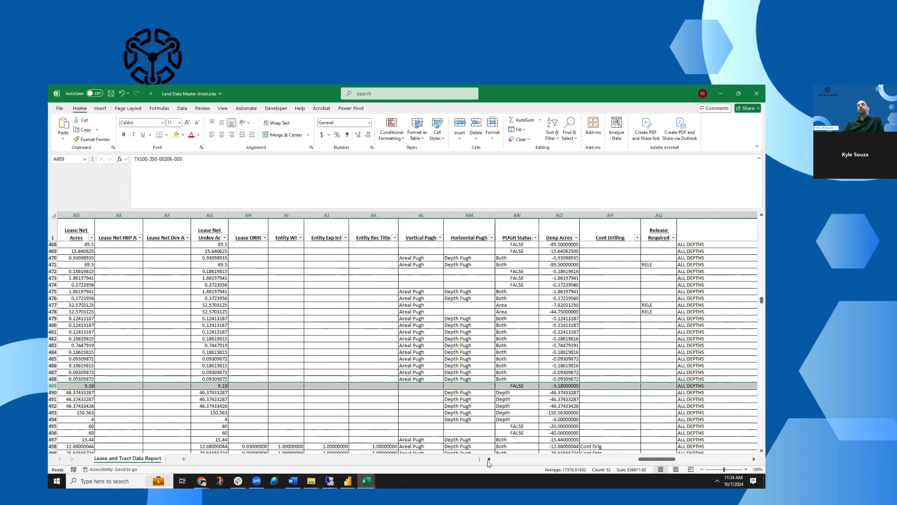
left_click(488, 460)
left_click(489, 460)
left_click(489, 460)
left_click(489, 459)
left_click(489, 459)
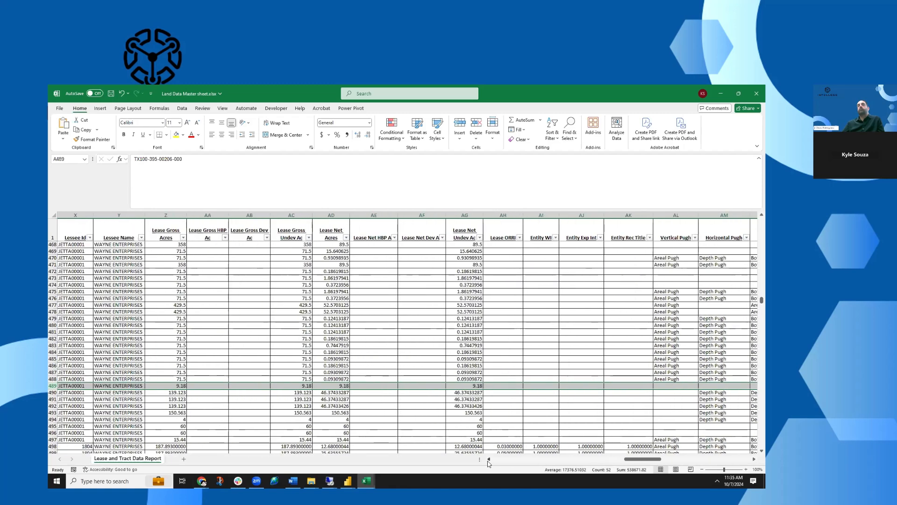
left_click(489, 460)
left_click(489, 460)
left_click(489, 460)
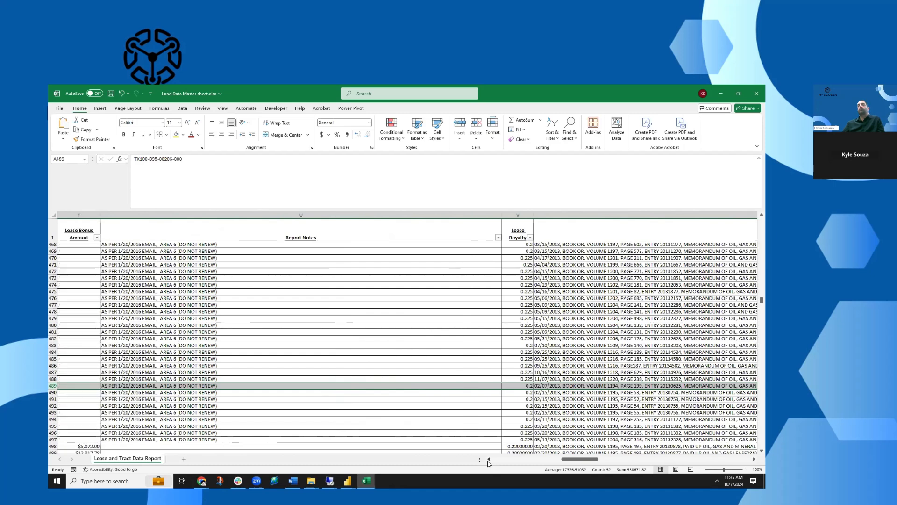
left_click(489, 460)
left_click(489, 459)
left_click(489, 459)
left_click(489, 460)
left_click(489, 459)
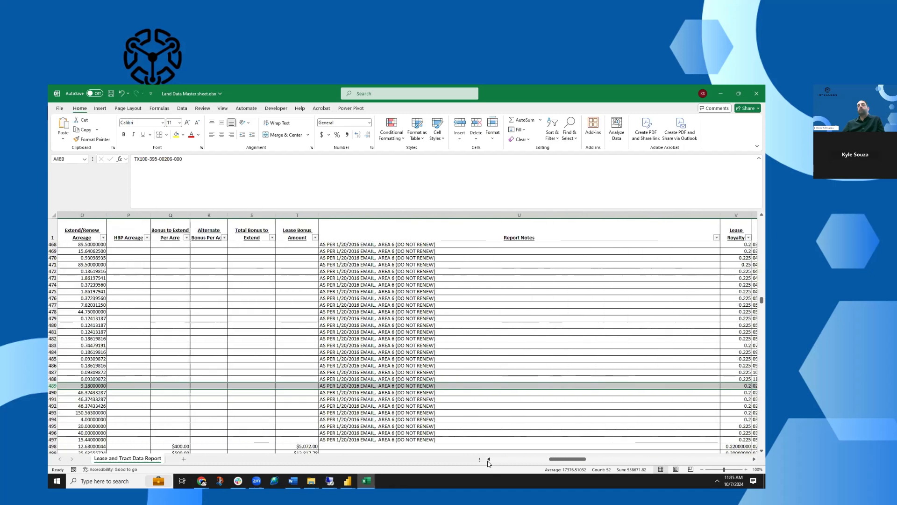
left_click(489, 461)
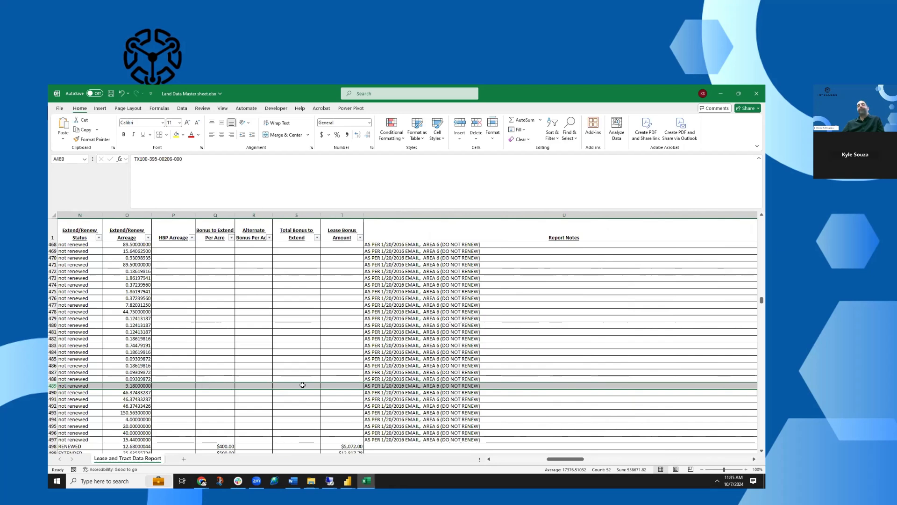
left_click(213, 386)
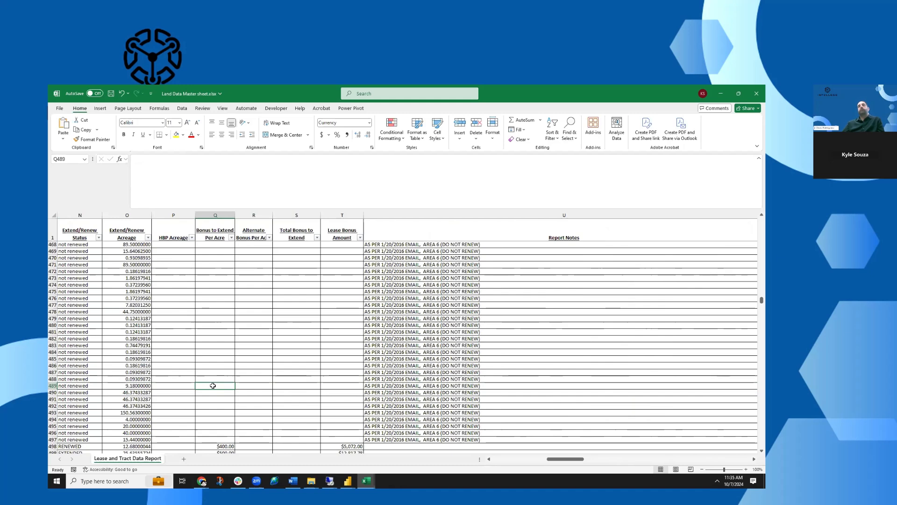
type("500")
key("Return")
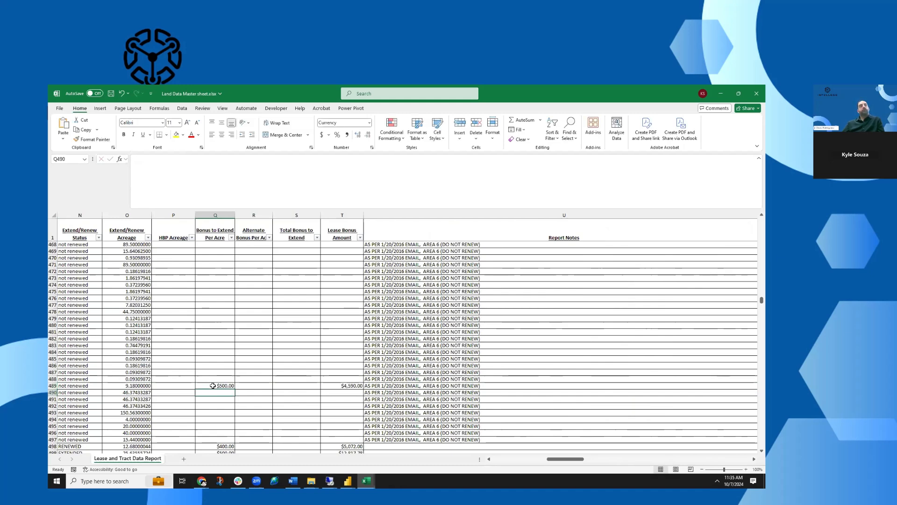
left_click(213, 385)
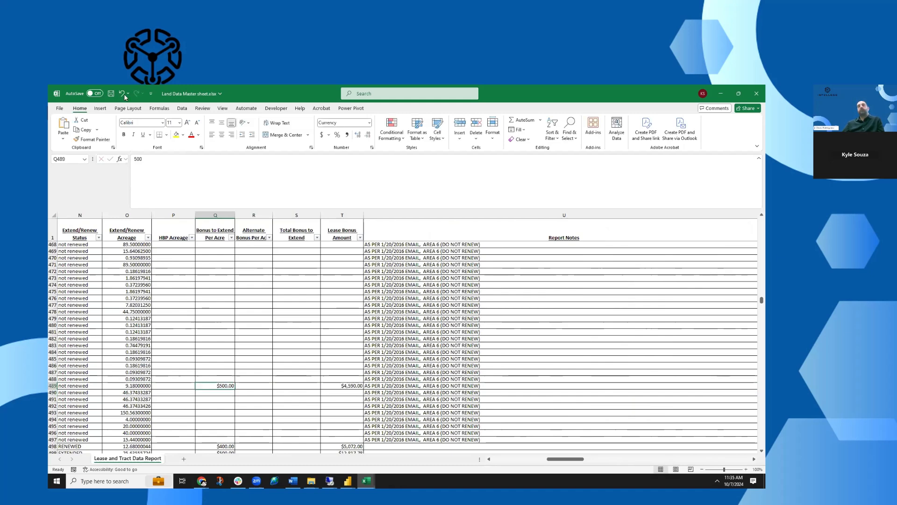
left_click(112, 95)
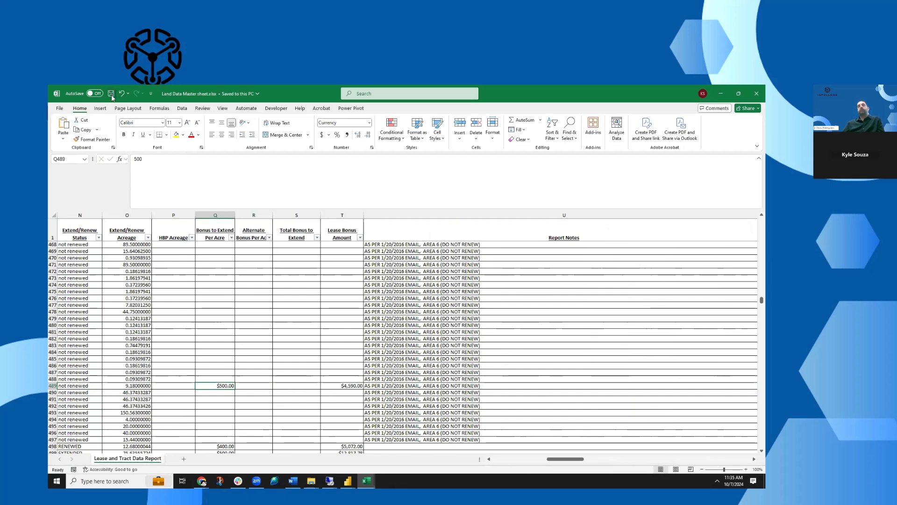
Step: Switch to Power BI, refresh the Lease and Tract Data Report data and check Sum of Bonus to Extend Per Acre in the extension table
left_click(723, 95)
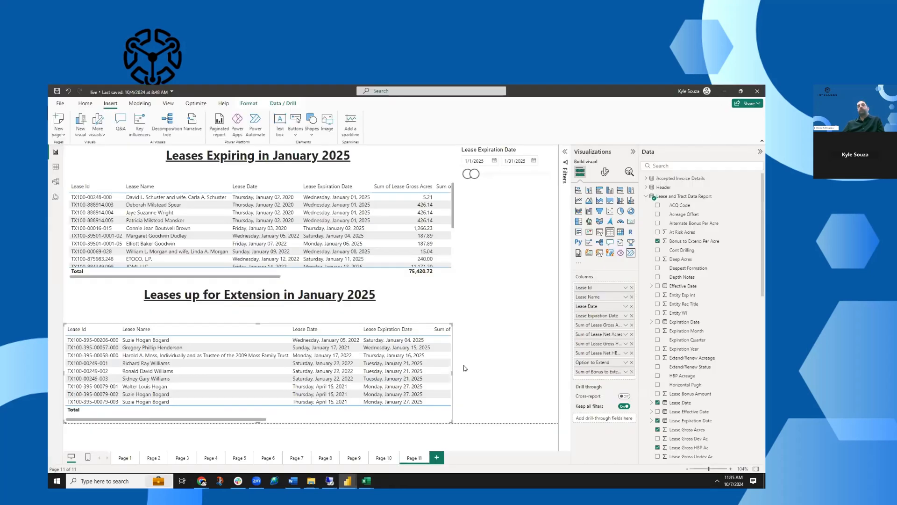
left_click(755, 197)
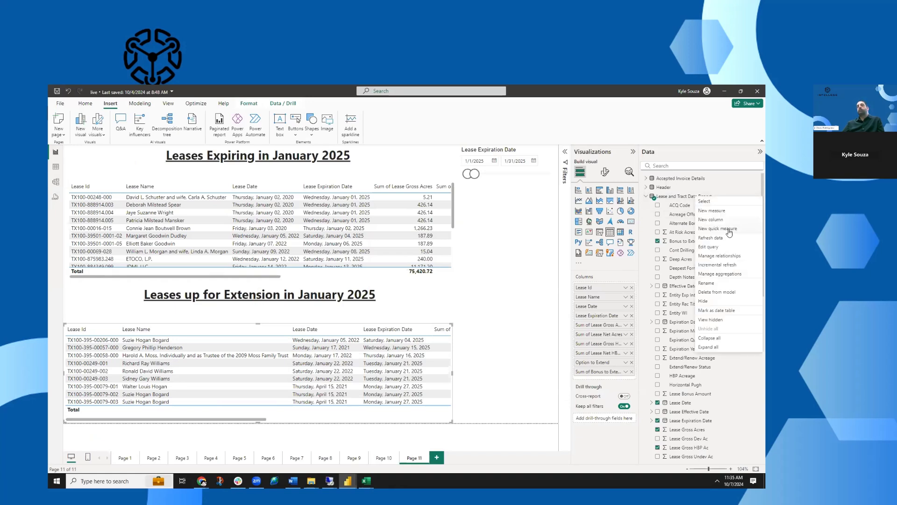
left_click(678, 198)
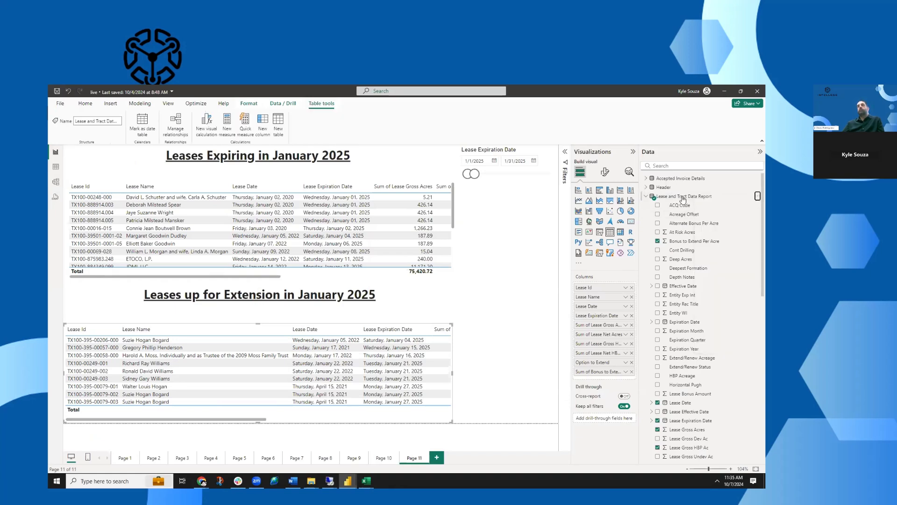
left_click(757, 197)
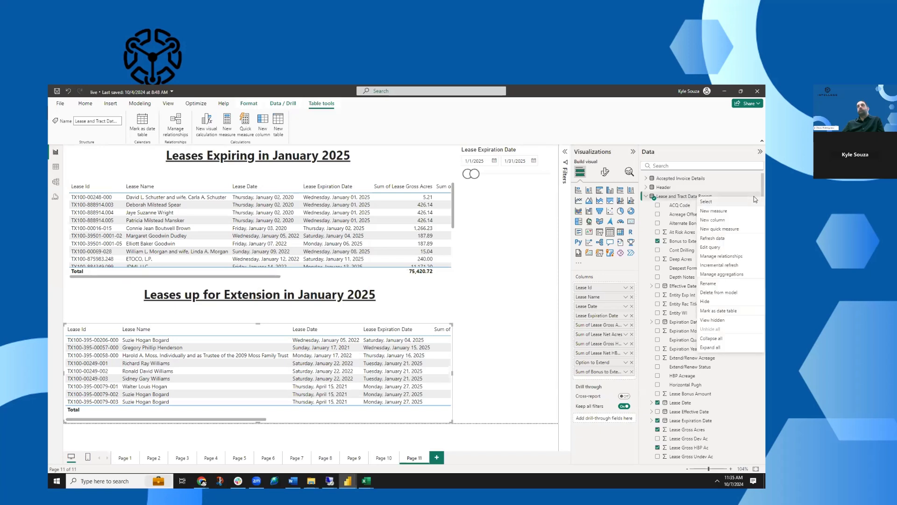
left_click(726, 239)
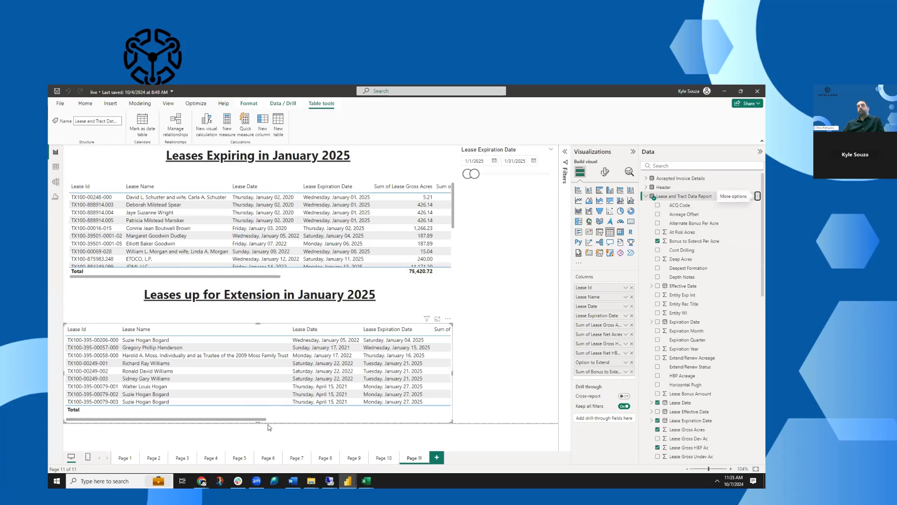
left_click_drag(254, 422, 450, 420)
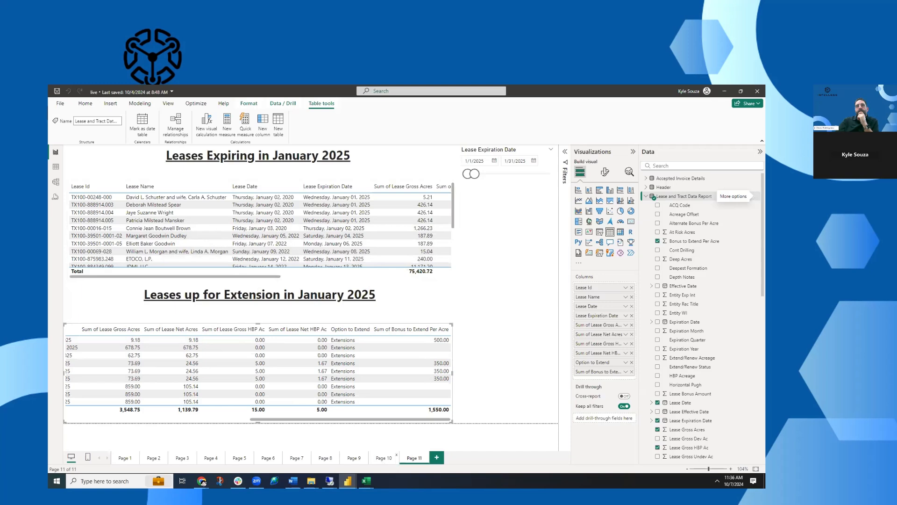
Step: Add a card visual to Page 10 and narrow it to fit between the pie chart and the treemap
left_click(384, 458)
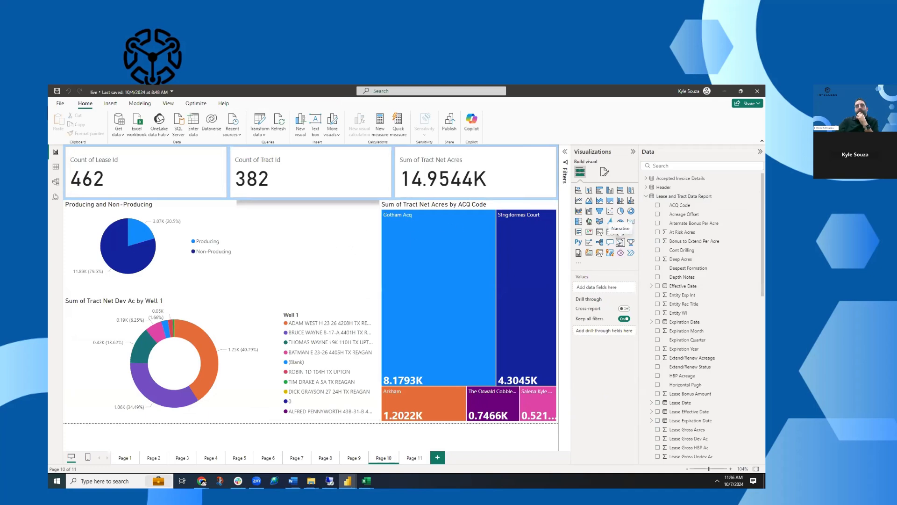
left_click(631, 222)
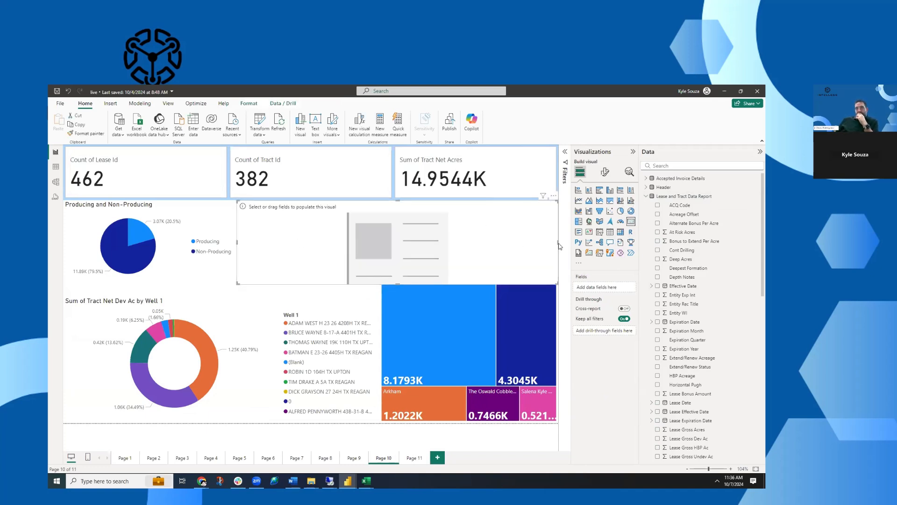
left_click_drag(502, 251, 379, 248)
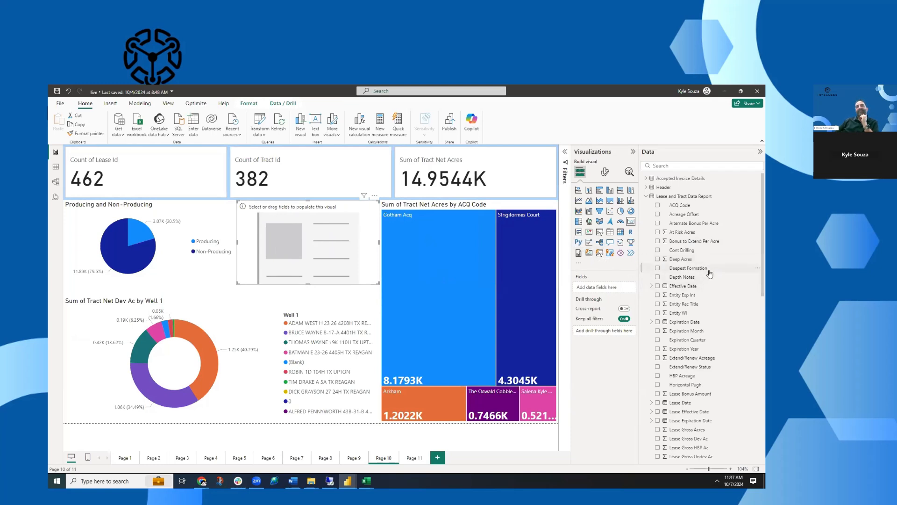
Step: Fill the empty card with the Lease Net Acres field from the Lease and Tract Data Report table
scroll(711, 276, "down", 3)
scroll(711, 274, "down", 2)
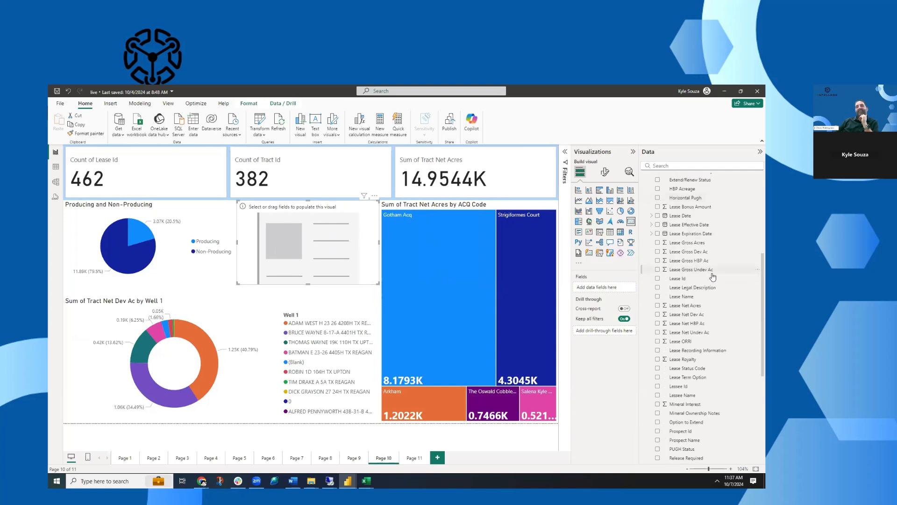
left_click_drag(685, 308, 351, 238)
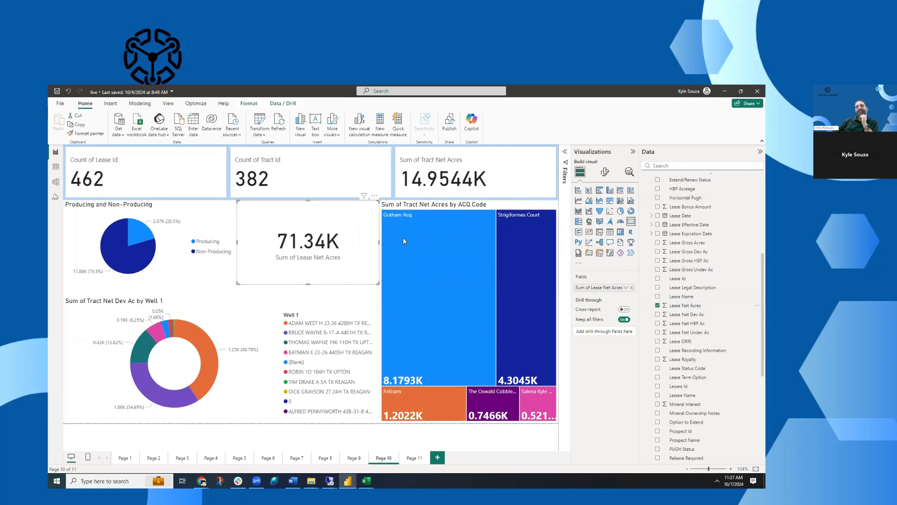
Step: Filter the Lease Net Acres card by Lease Expiration Date using a relative date in the next 90 days
left_click(565, 154)
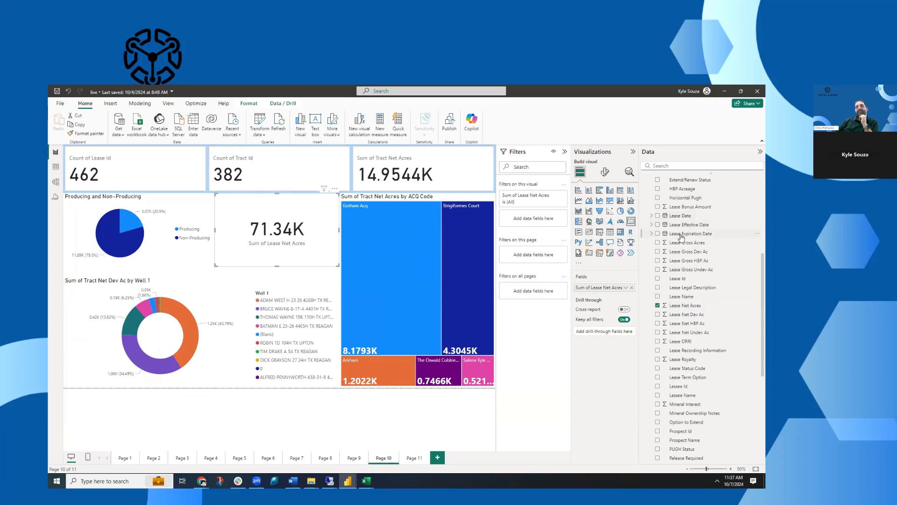
left_click_drag(682, 237, 529, 220)
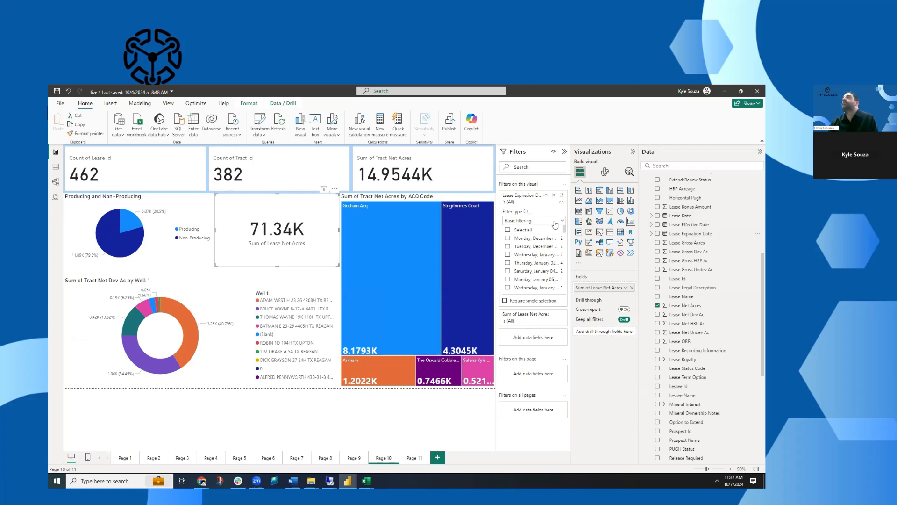
left_click(555, 224)
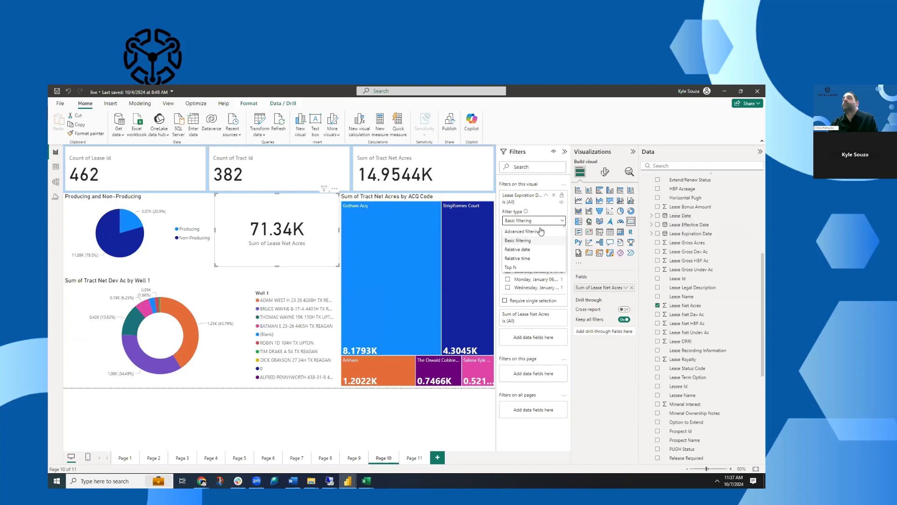
left_click(524, 250)
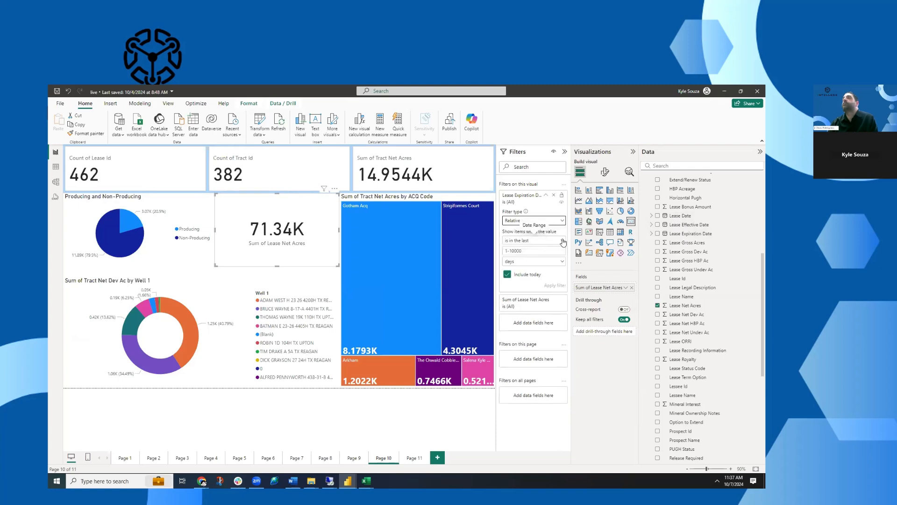
left_click(533, 240)
left_click(517, 268)
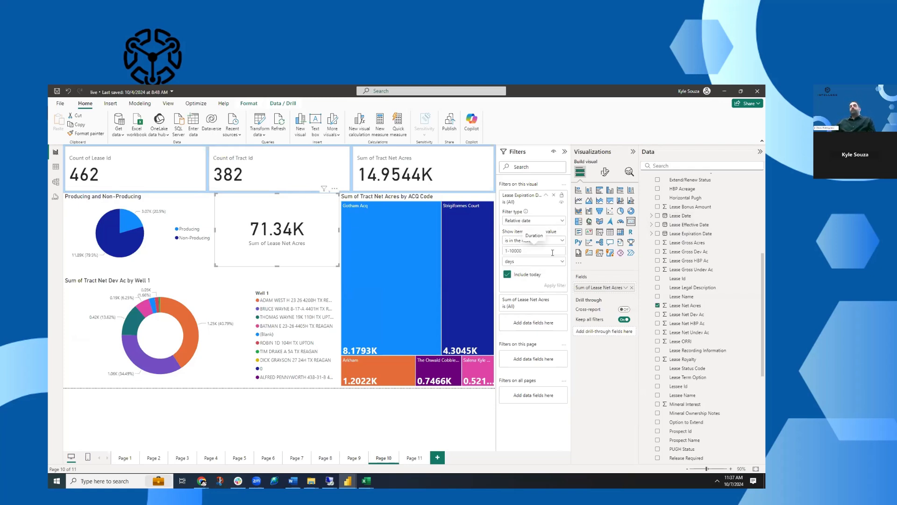
type("90")
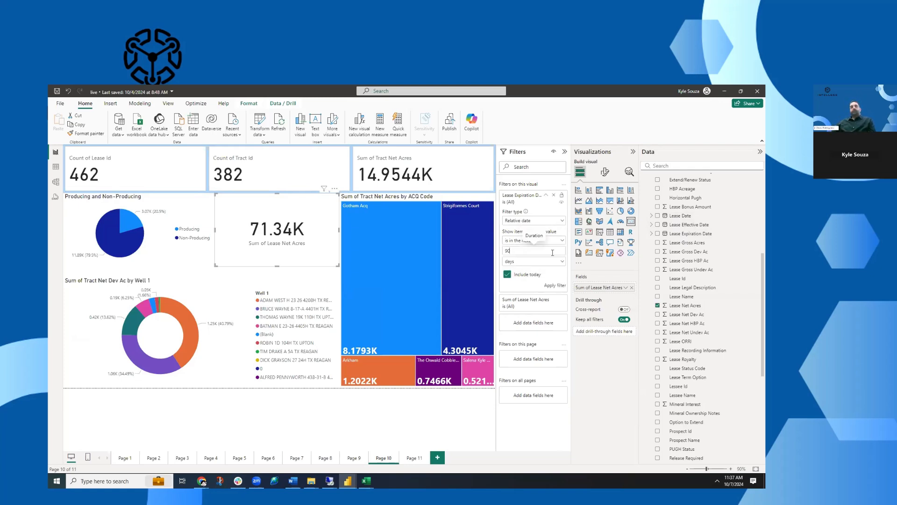
left_click(558, 287)
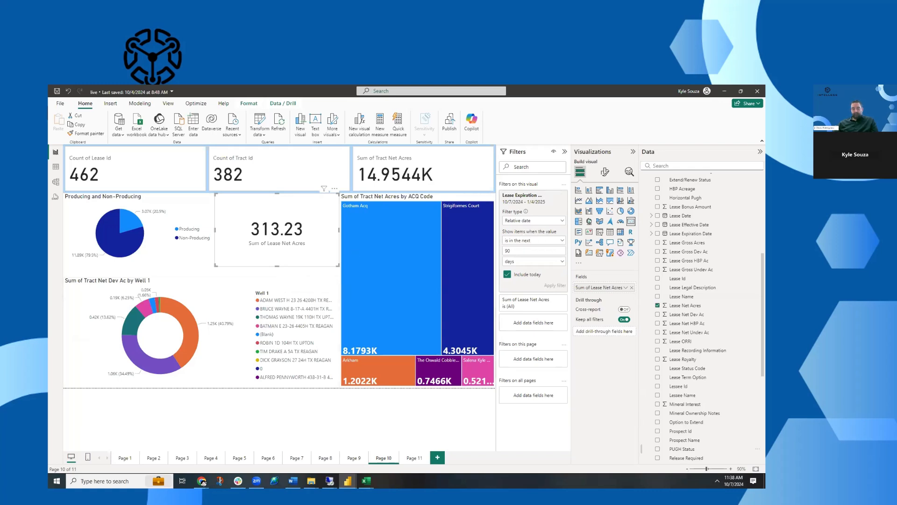
Step: Set the card's relative Lease Expiration Date filter to the next 120 days, apply it and save the report
left_click_drag(518, 251, 498, 253)
type("12")
left_click(555, 285)
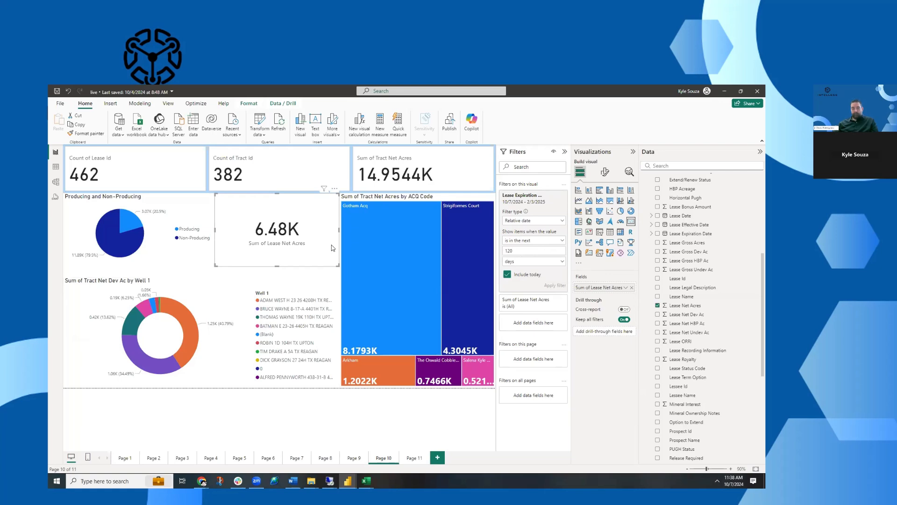
double_click(519, 250)
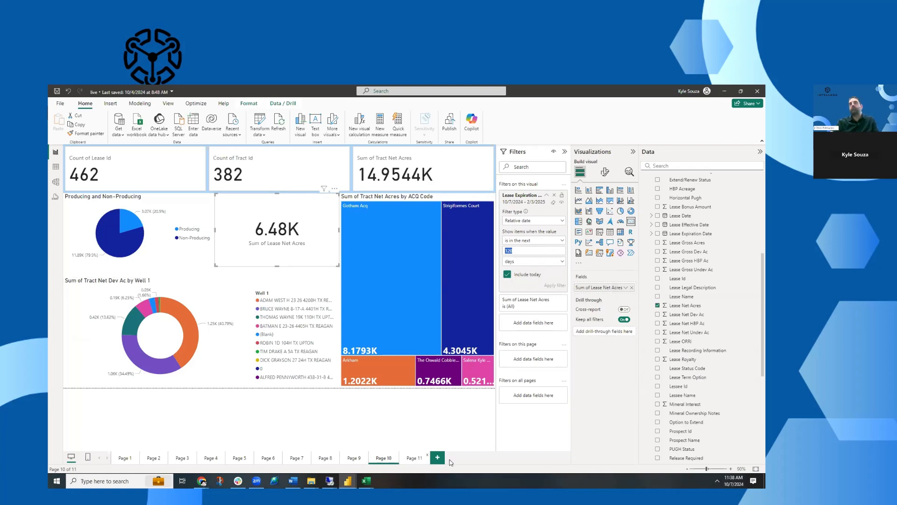
left_click(56, 92)
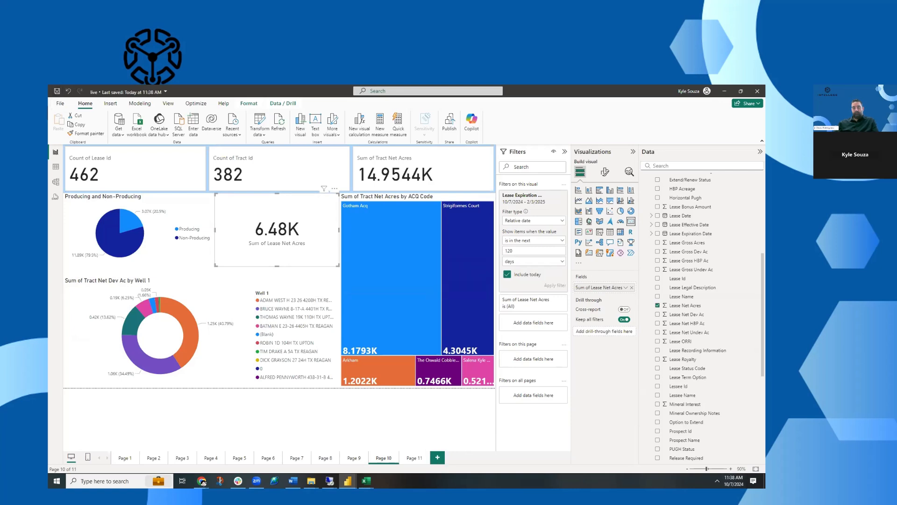
Step: Add a new page after Page 11 and insert a bubble map visual enlarged to fill the whole page
left_click(417, 458)
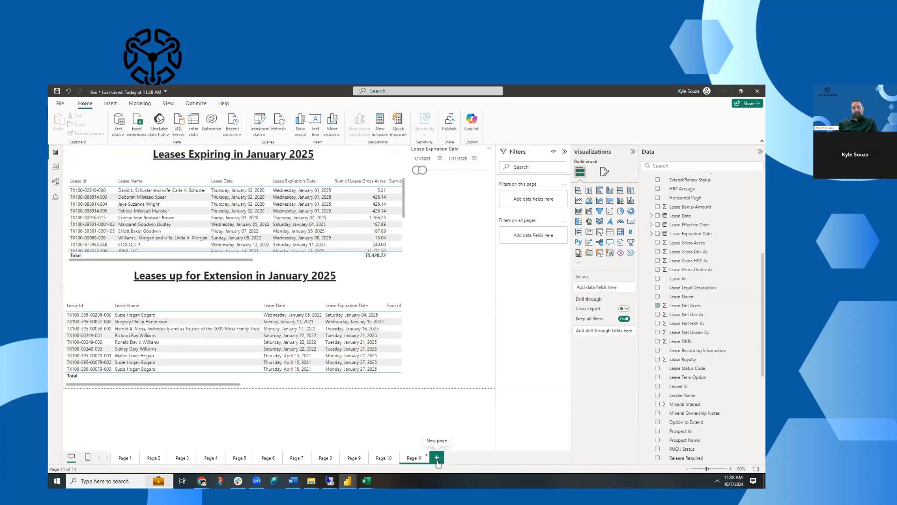
left_click(437, 458)
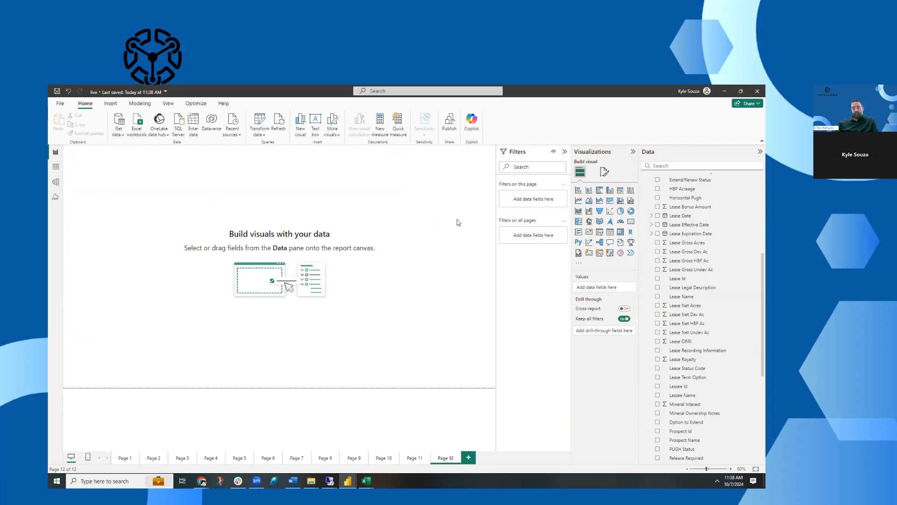
left_click(600, 222)
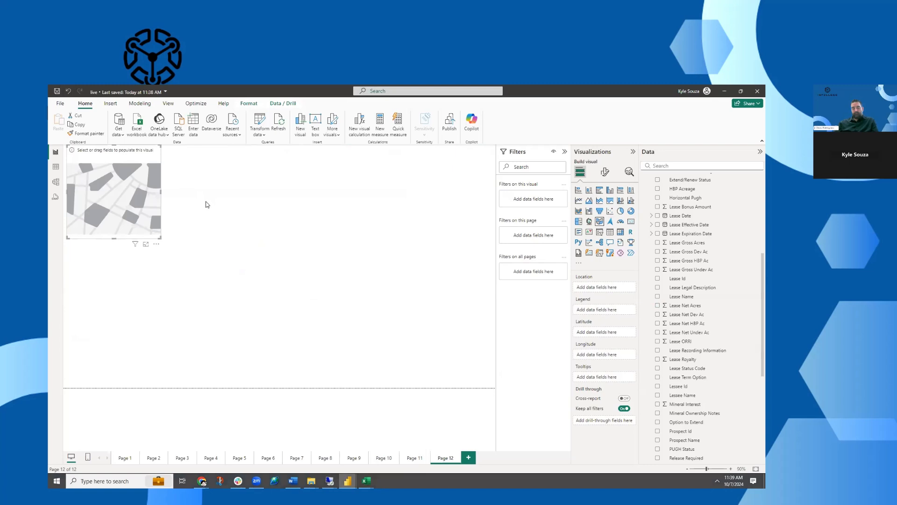
left_click(591, 223)
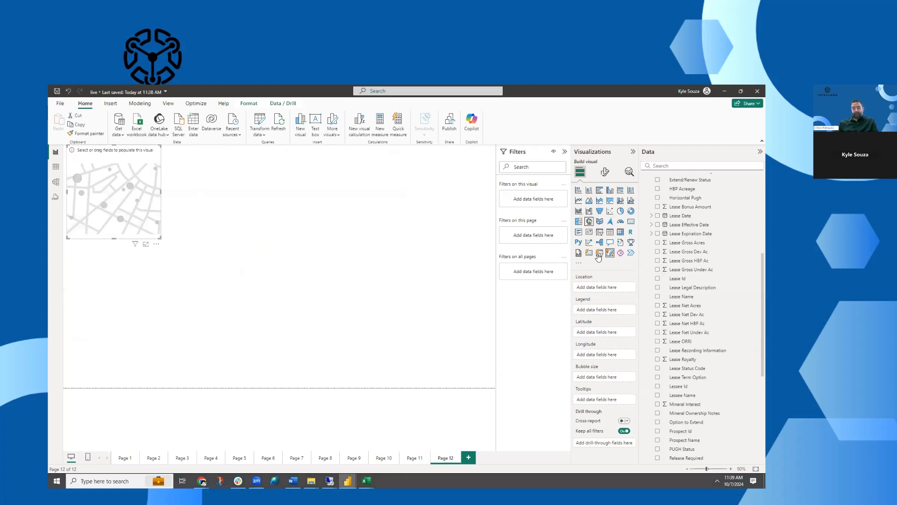
left_click_drag(161, 238, 495, 387)
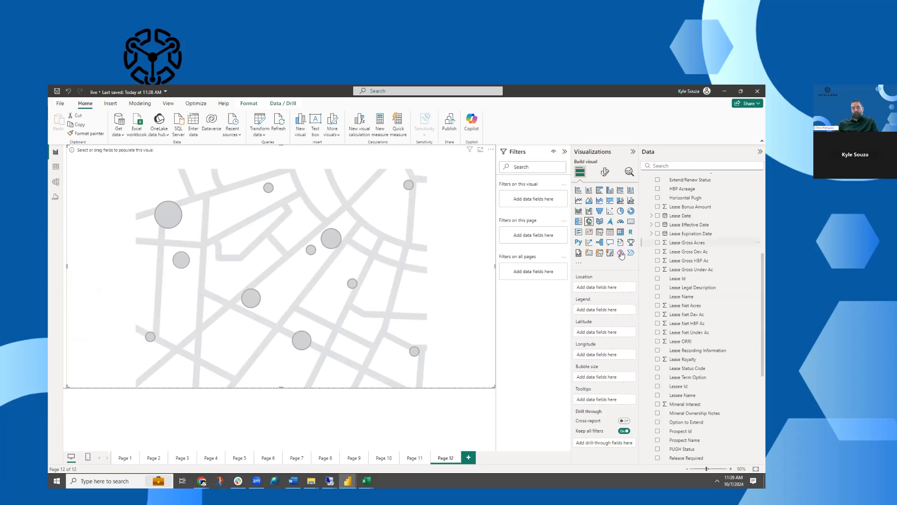
Step: Plot the wells on the map using the Latitude and Longitude fields from the Header table
scroll(711, 265, "up", 5)
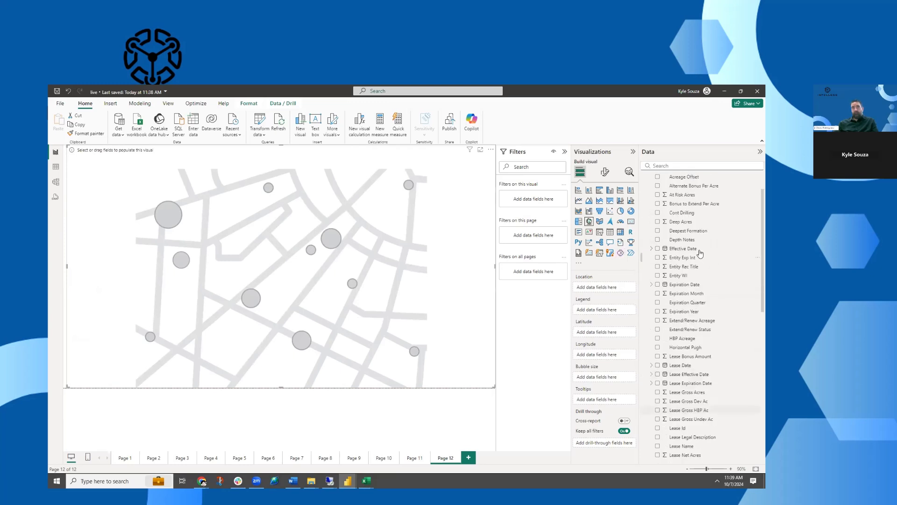
left_click(647, 197)
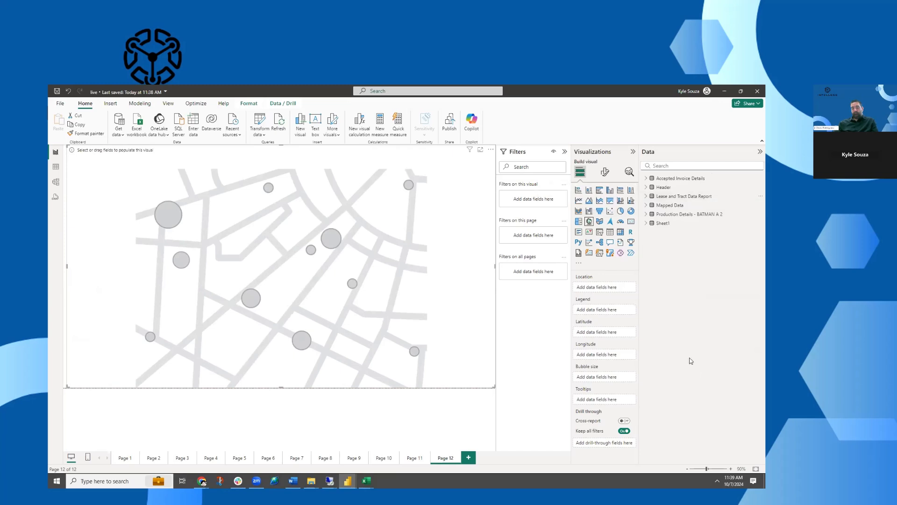
left_click(647, 187)
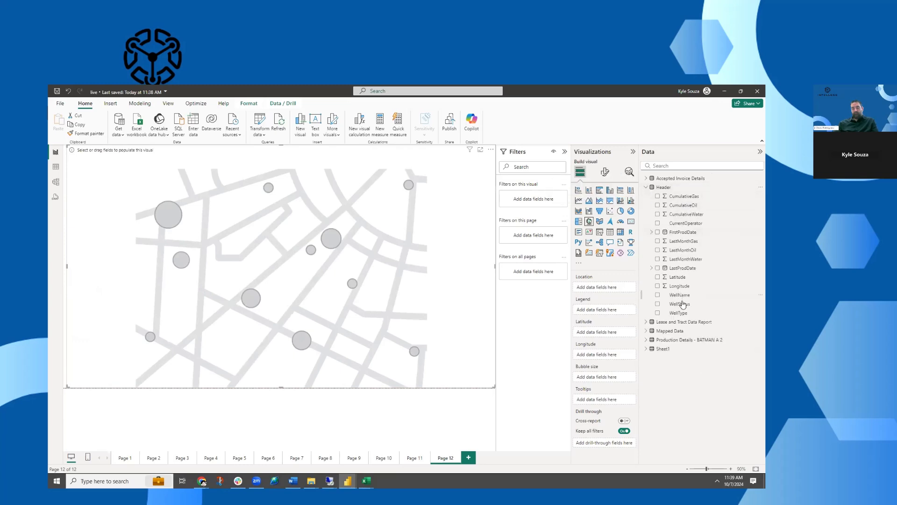
left_click_drag(678, 278, 605, 333)
left_click_drag(679, 286, 608, 357)
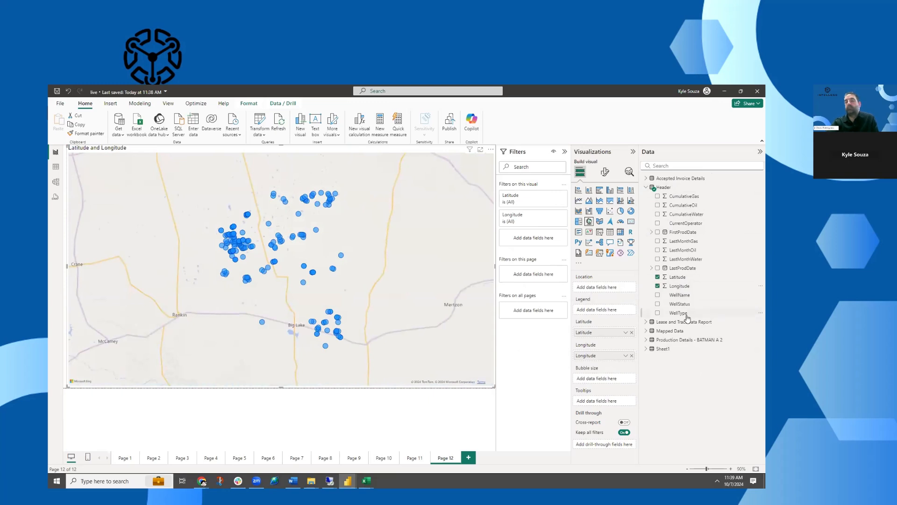
Step: Add PUGH Status from the Lease and Tract Data Report table as the map legend and dismiss the relationship detection dialog
left_click(646, 189)
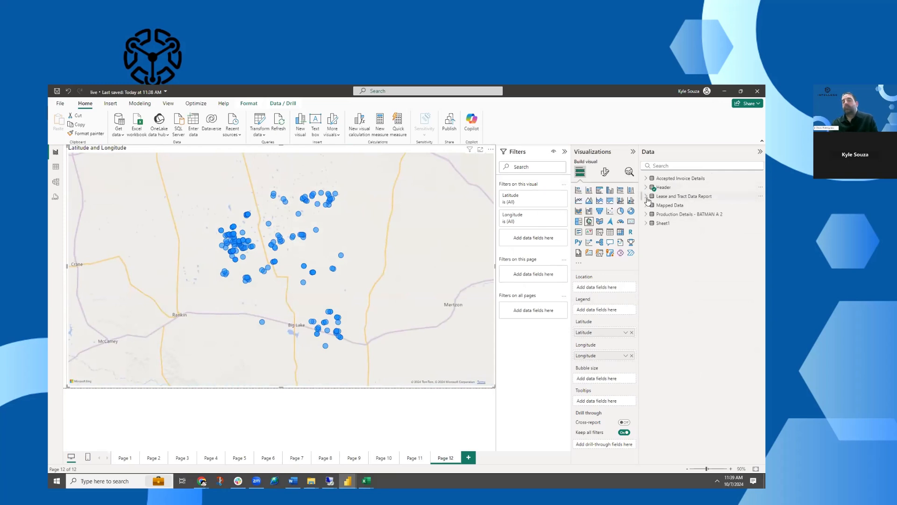
left_click(647, 197)
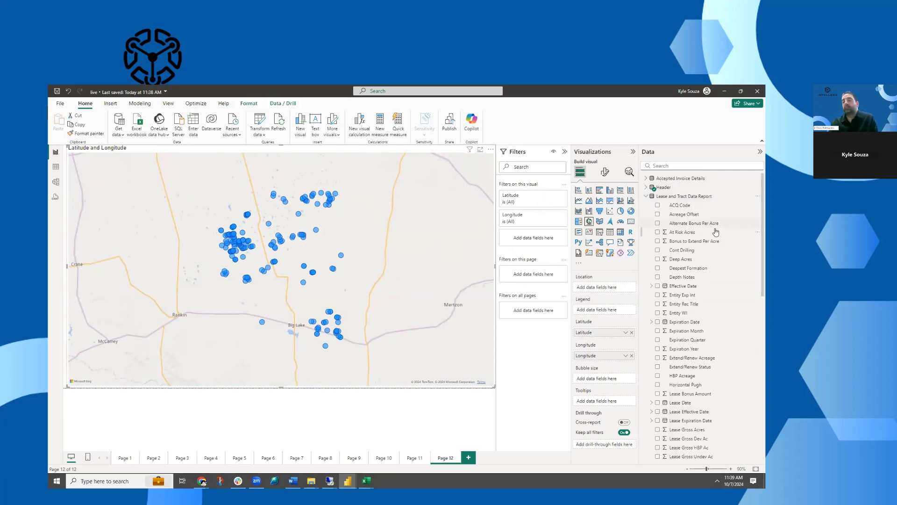
scroll(704, 310, "down", 5)
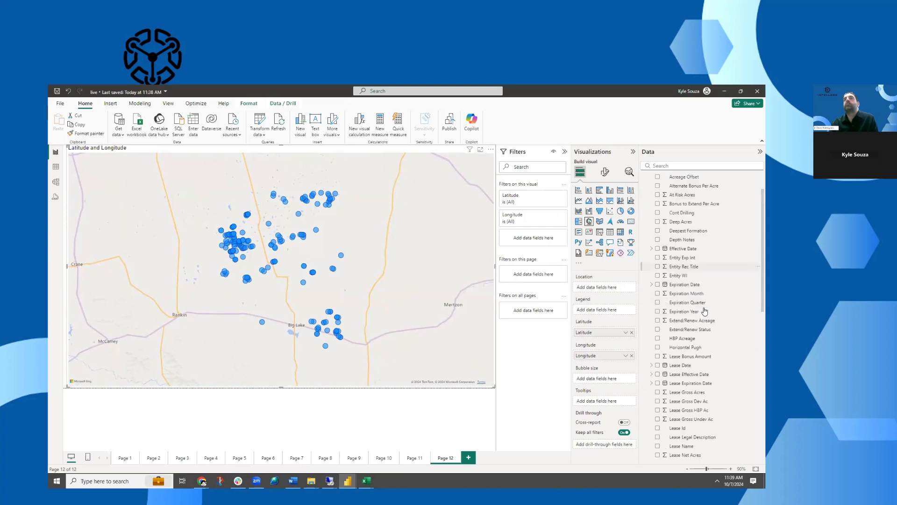
scroll(705, 311, "down", 3)
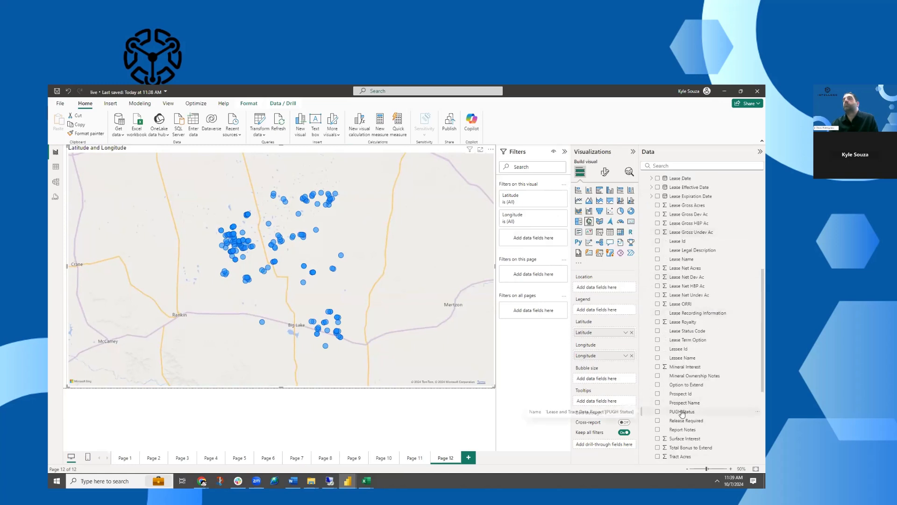
left_click_drag(683, 413, 610, 310)
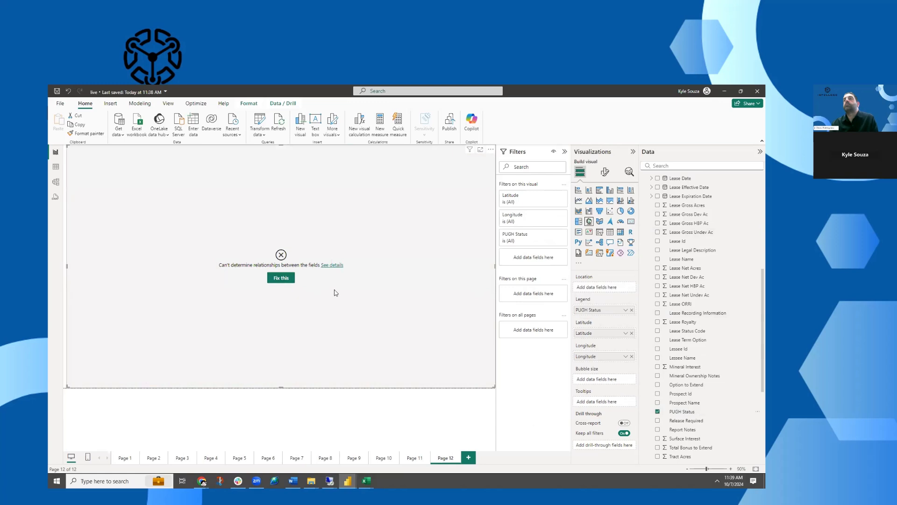
left_click(291, 283)
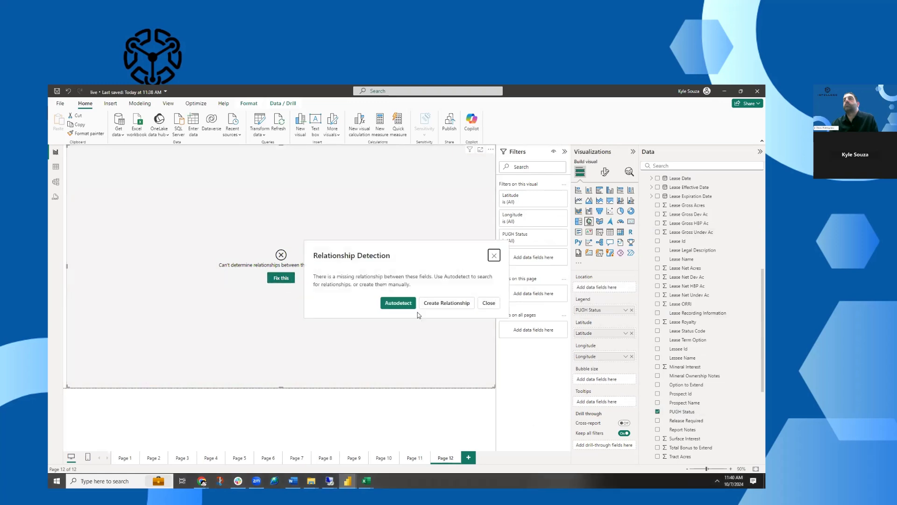
left_click(488, 303)
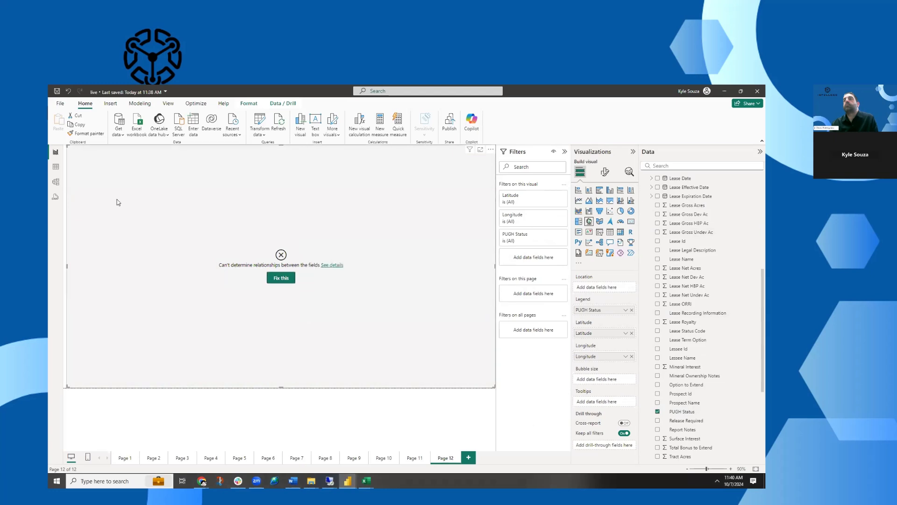
Step: Open the data model and move the Lease and Tract Data Report table lower, level with the Header table
left_click(57, 185)
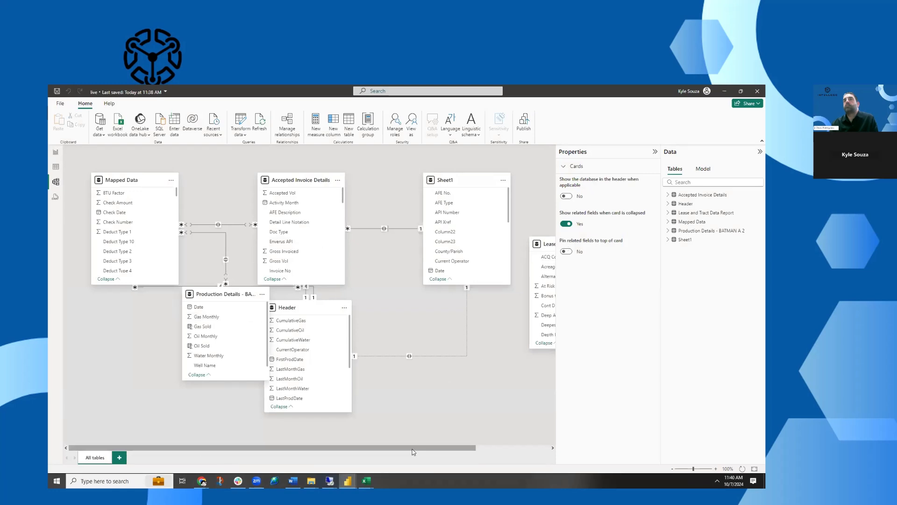
left_click_drag(400, 448, 474, 448)
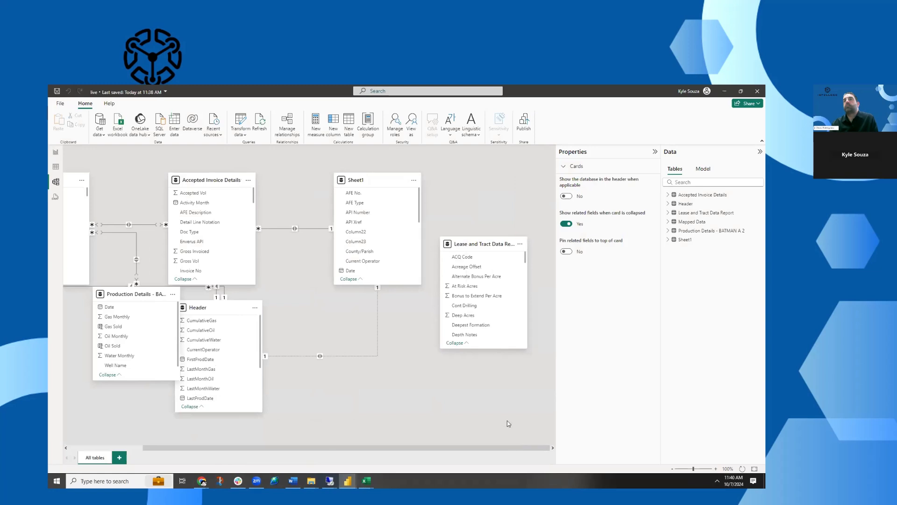
left_click_drag(479, 246, 525, 321)
Step: Create a one-to-many relationship from Header's WellName to Well 1 in Lease and Tract Data Report, with cross-filter direction Both
scroll(526, 360, "down", 10)
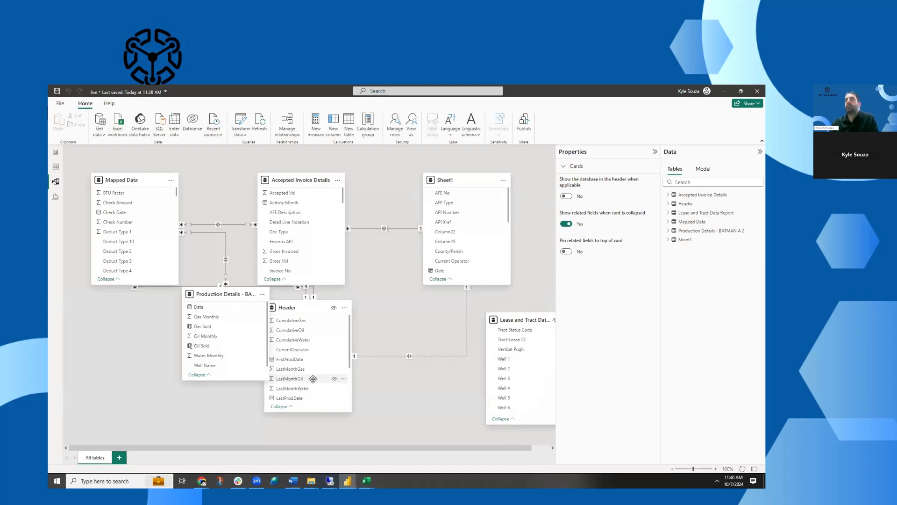
scroll(308, 348, "down", 3)
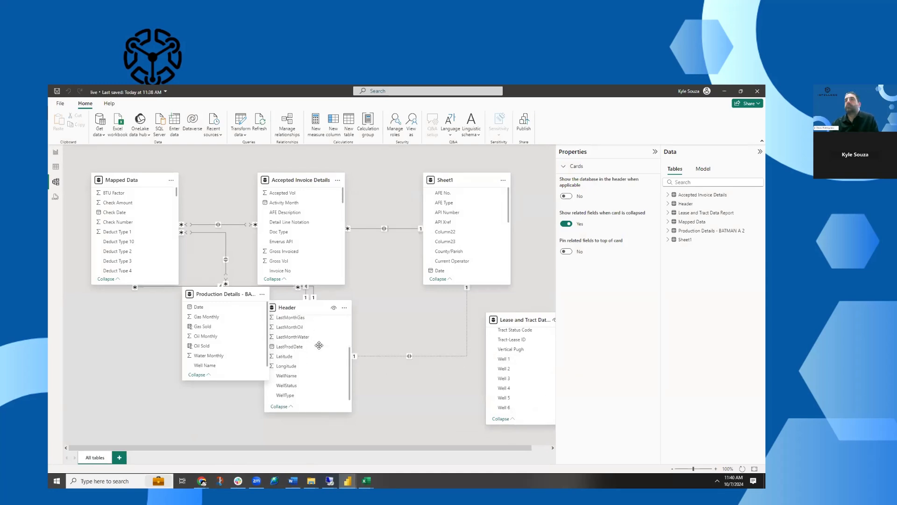
left_click_drag(292, 376, 513, 361)
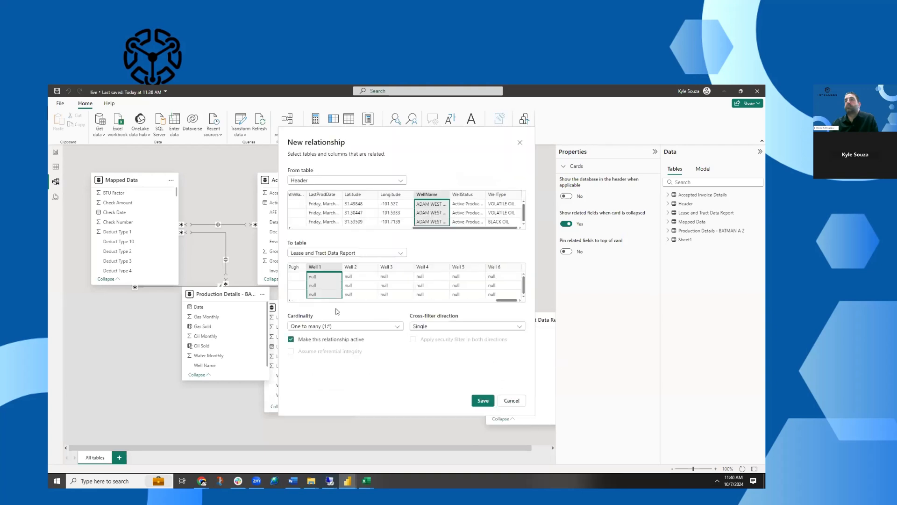
left_click(431, 326)
left_click(431, 345)
left_click(483, 401)
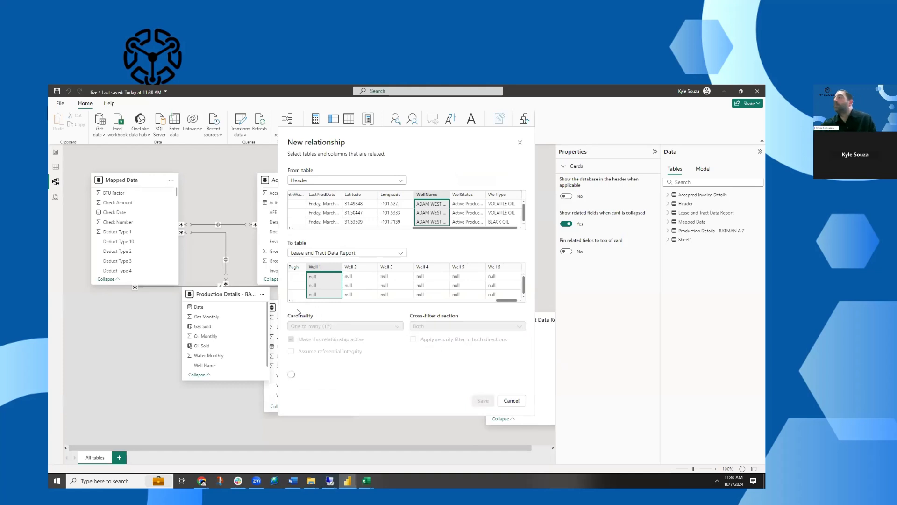
Step: Move the Header table clear of the Production Details table and return to the map on Page 12
left_click_drag(306, 309, 365, 315)
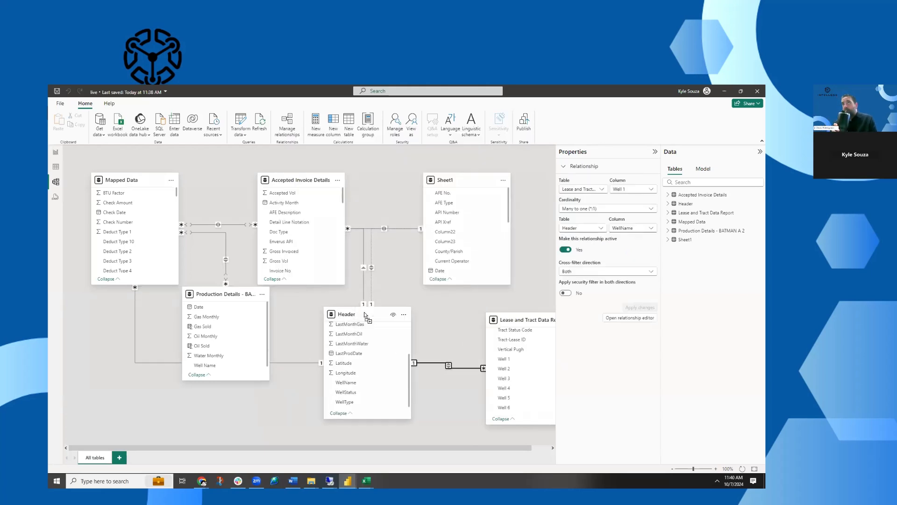
left_click(54, 154)
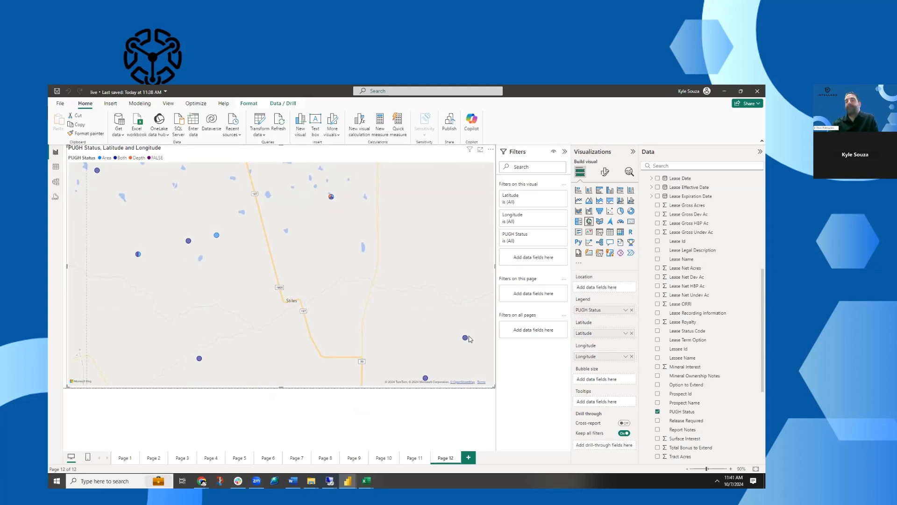
scroll(691, 271, "up", 3)
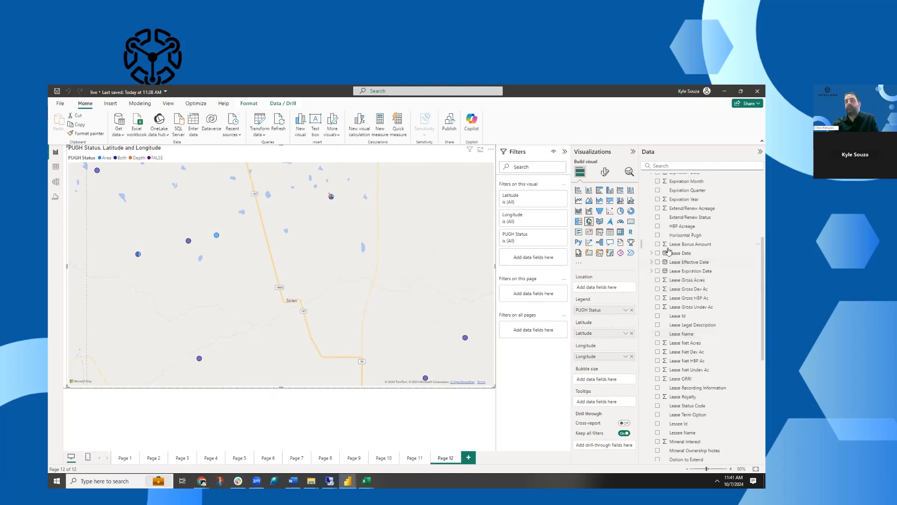
Step: Add WellName, WellType, LastMonthOil and LastMonthGas from the Header table to the map's tooltips
scroll(698, 263, "up", 4)
scroll(698, 263, "up", 5)
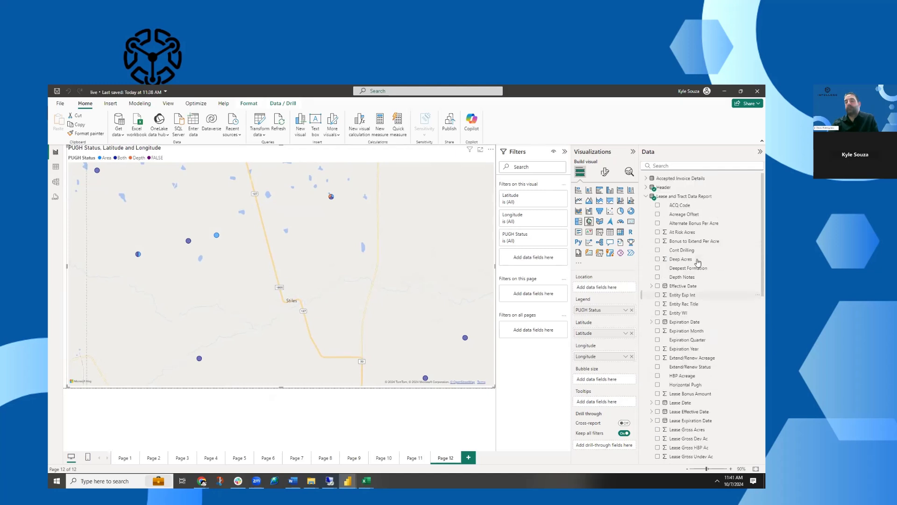
left_click(647, 197)
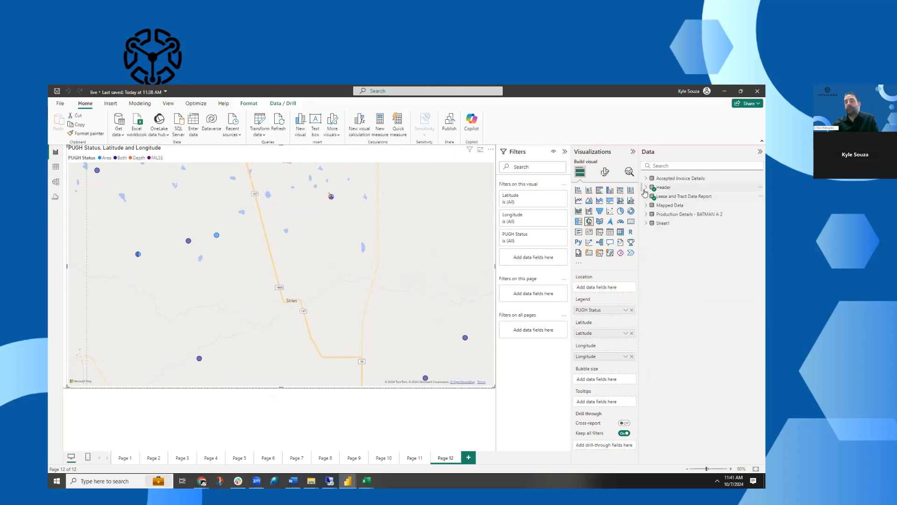
left_click(647, 187)
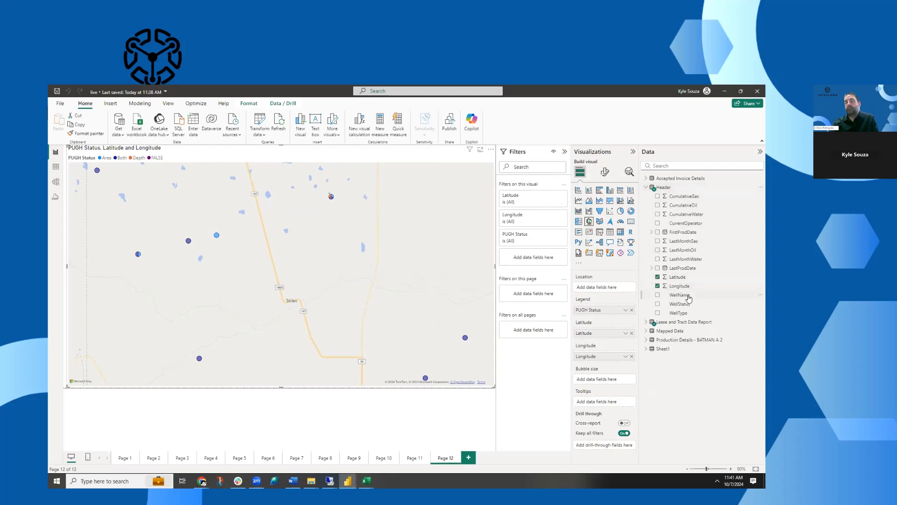
left_click_drag(689, 298, 614, 408)
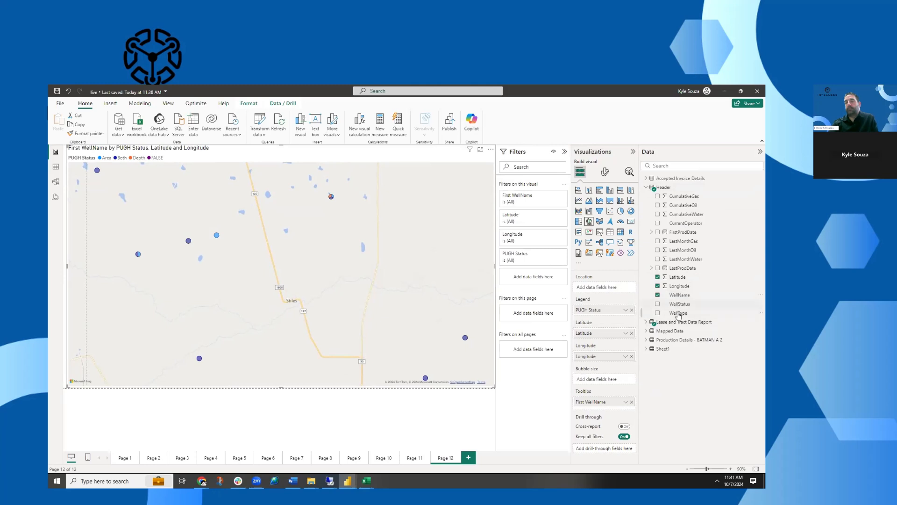
left_click_drag(672, 323, 605, 409)
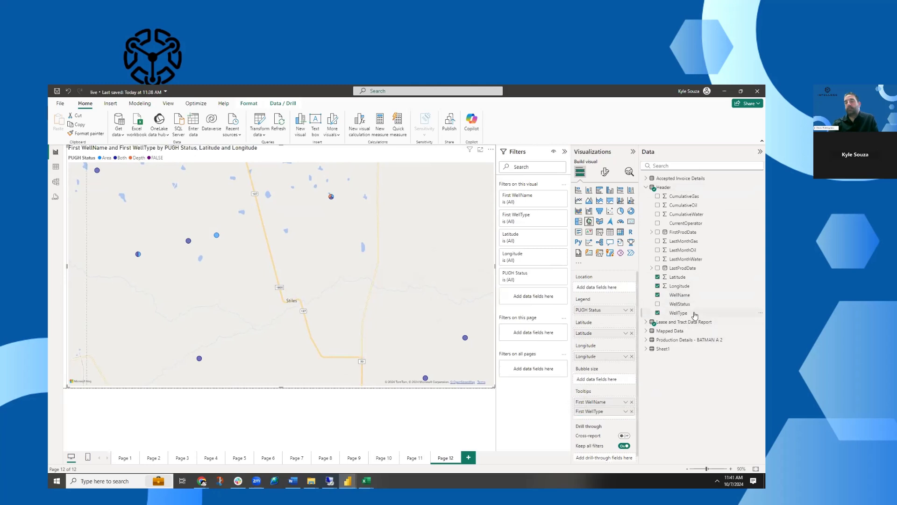
left_click_drag(693, 251, 605, 419)
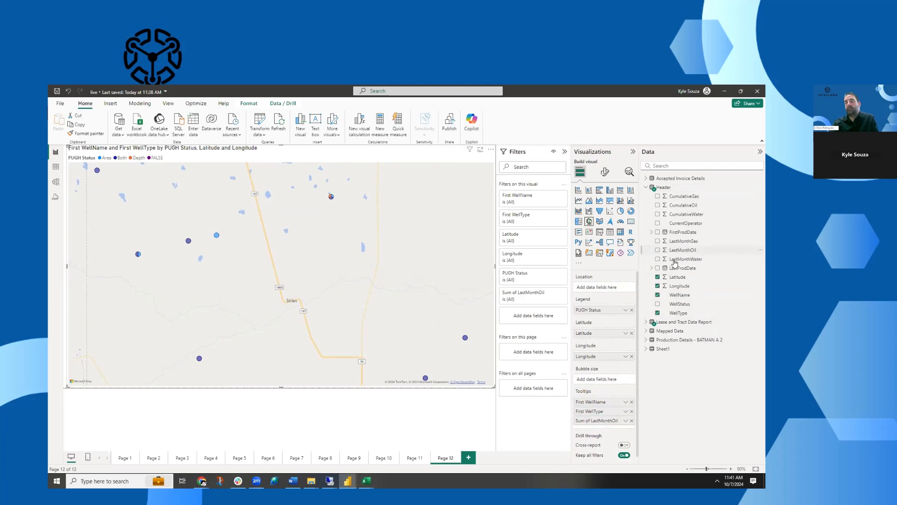
left_click_drag(678, 243, 620, 429)
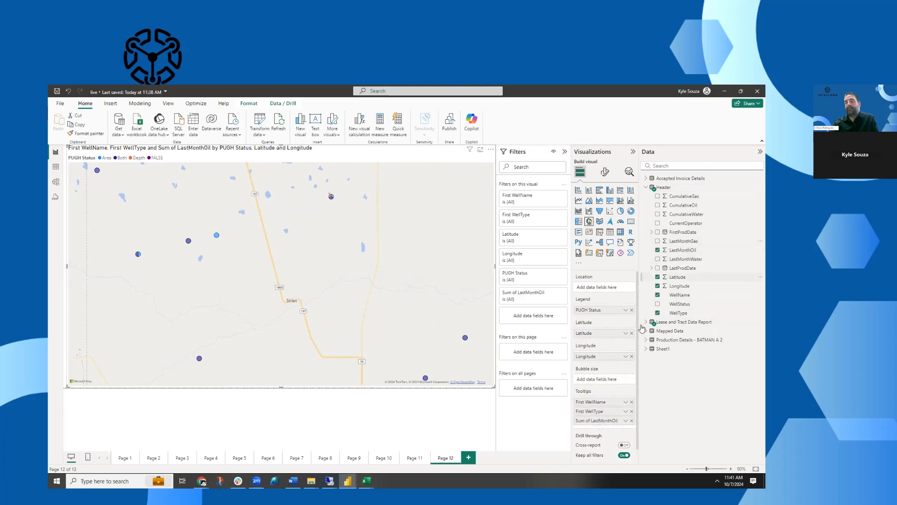
Step: Add Lease Name from the Lease and Tract Data Report table to the map's tooltips and inspect the well points
left_click(647, 188)
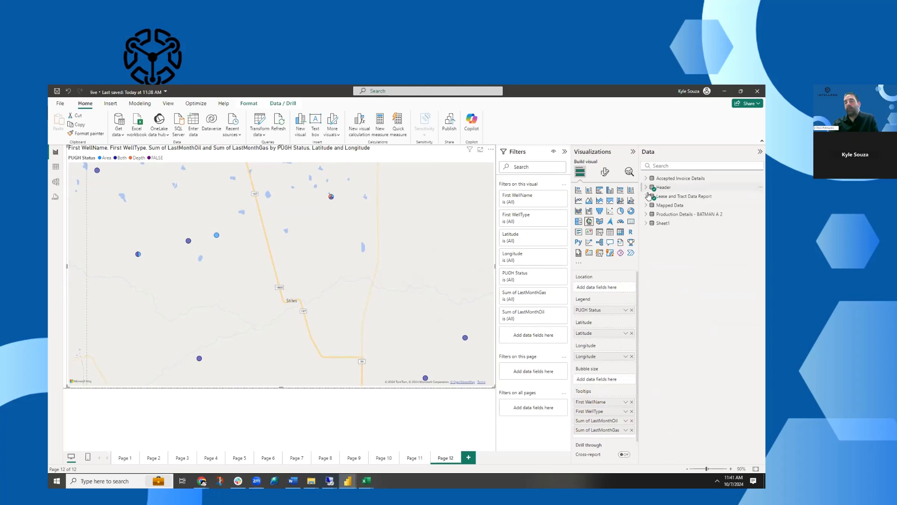
left_click(647, 197)
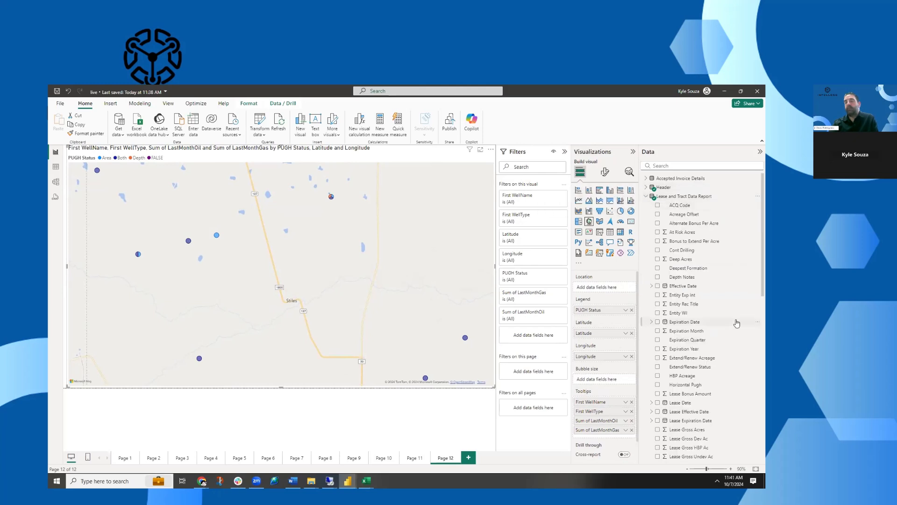
scroll(737, 322, "down", 3)
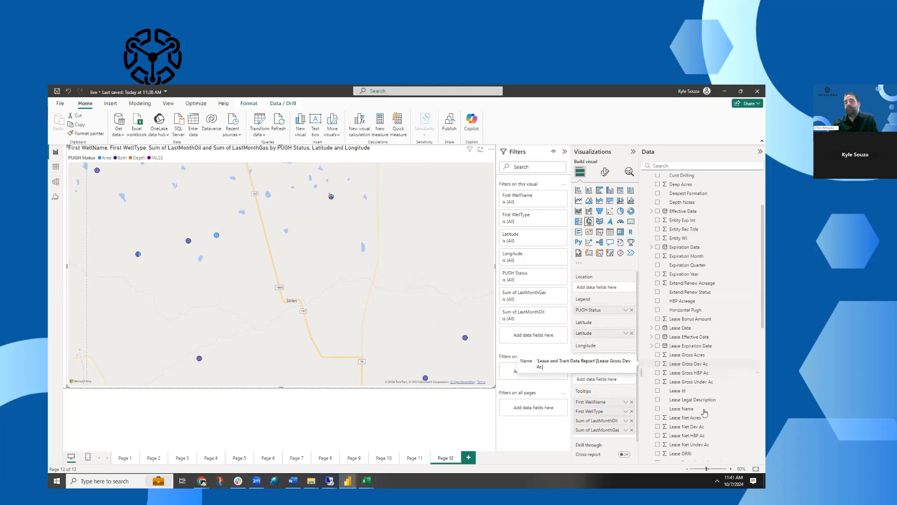
left_click_drag(681, 412, 609, 438)
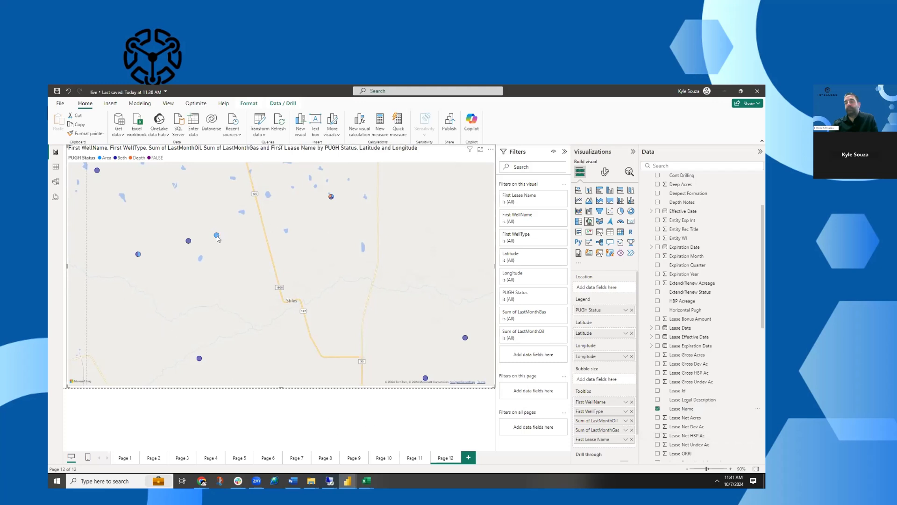
mouse_move(217, 238)
mouse_move(189, 243)
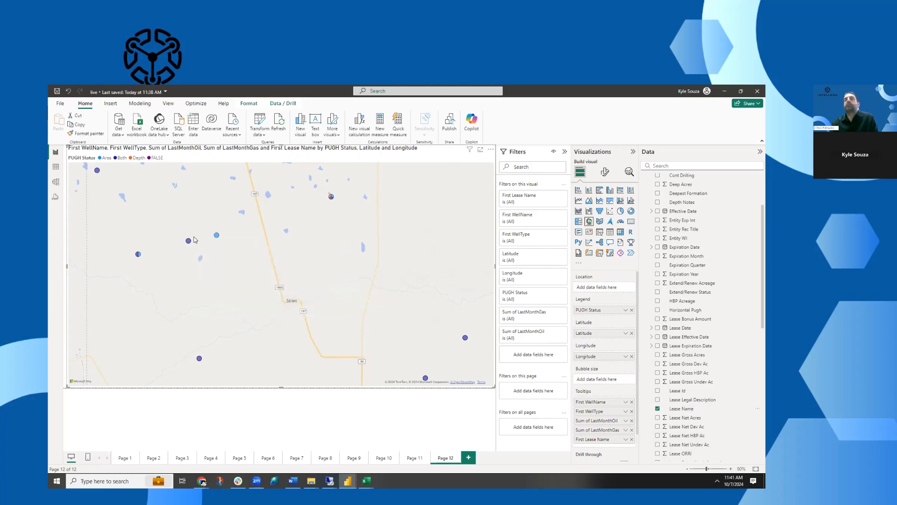
mouse_move(333, 199)
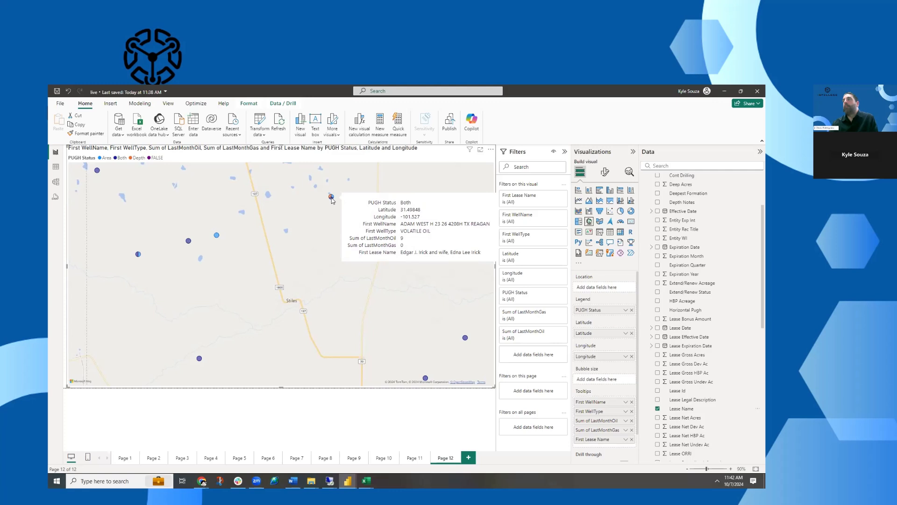
Step: Add a new report page and switch to the ExhibitA.xlsx workbook in a maximized Excel window
left_click(469, 458)
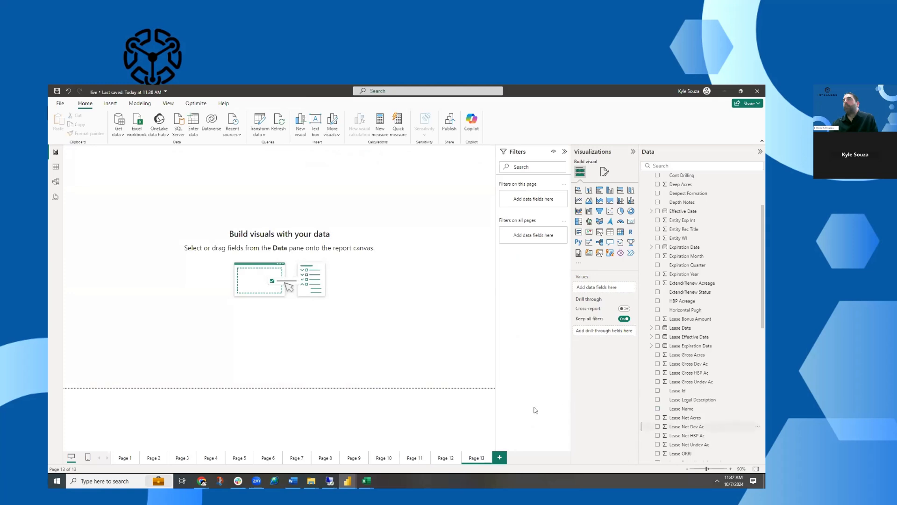
mouse_move(366, 481)
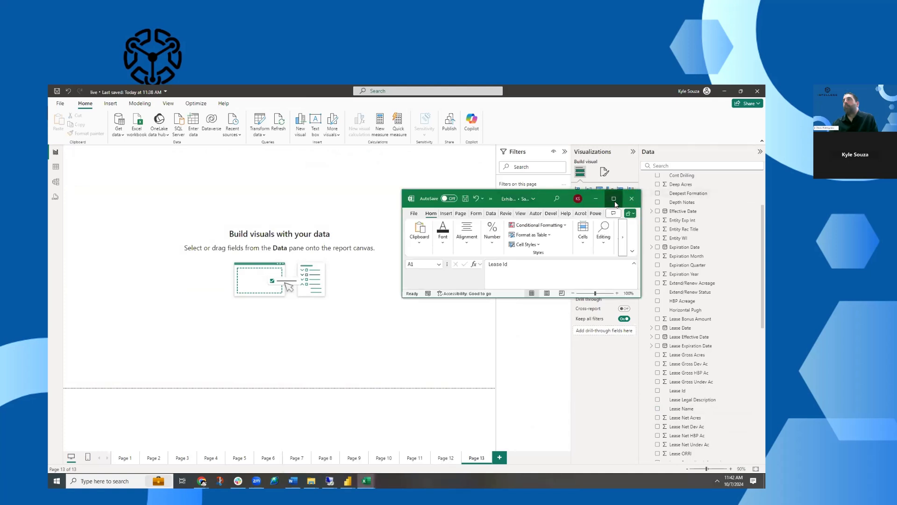
left_click(615, 200)
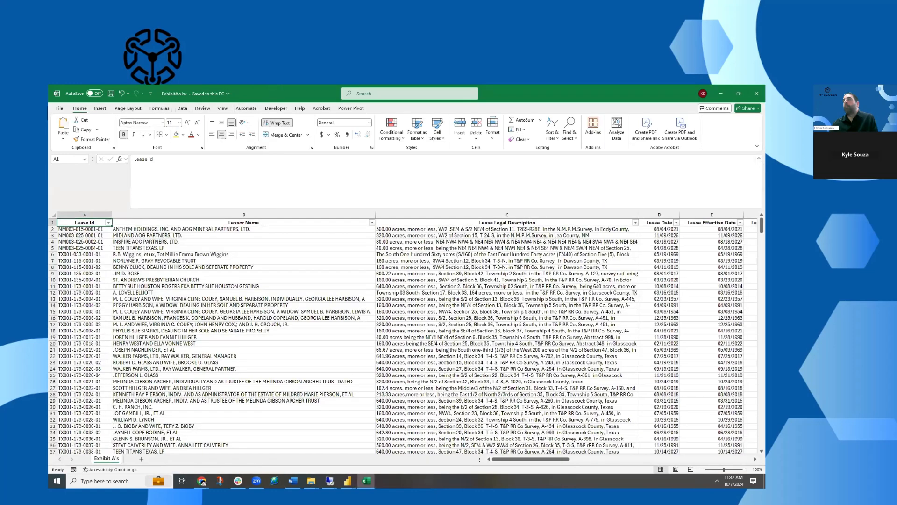
Step: Review the Exhibit A's sheet columns from Lease Id across to Filing Information
left_click_drag(515, 459, 681, 462)
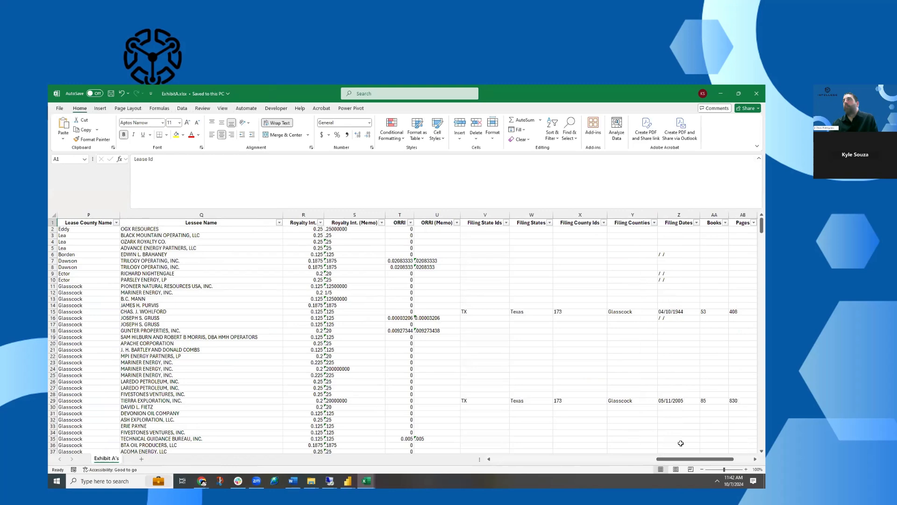
left_click_drag(693, 460, 442, 456)
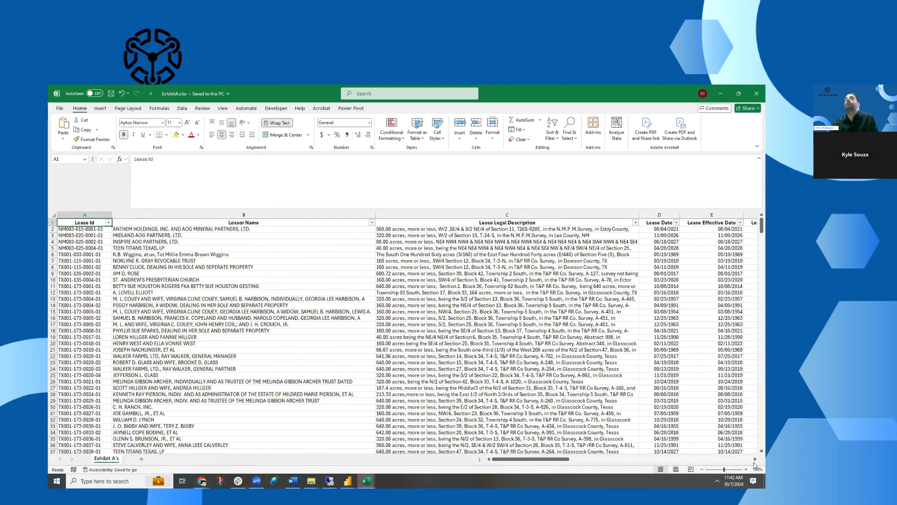
left_click(755, 459)
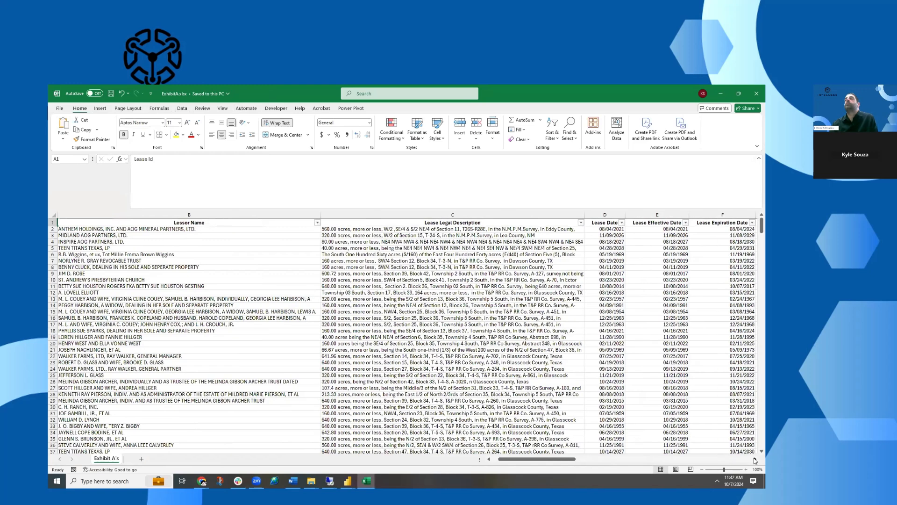
left_click(755, 460)
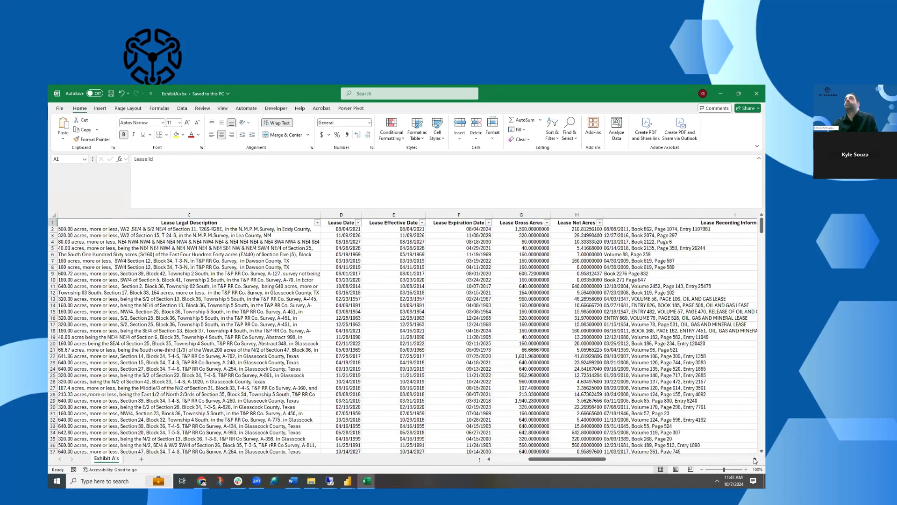
left_click(754, 459)
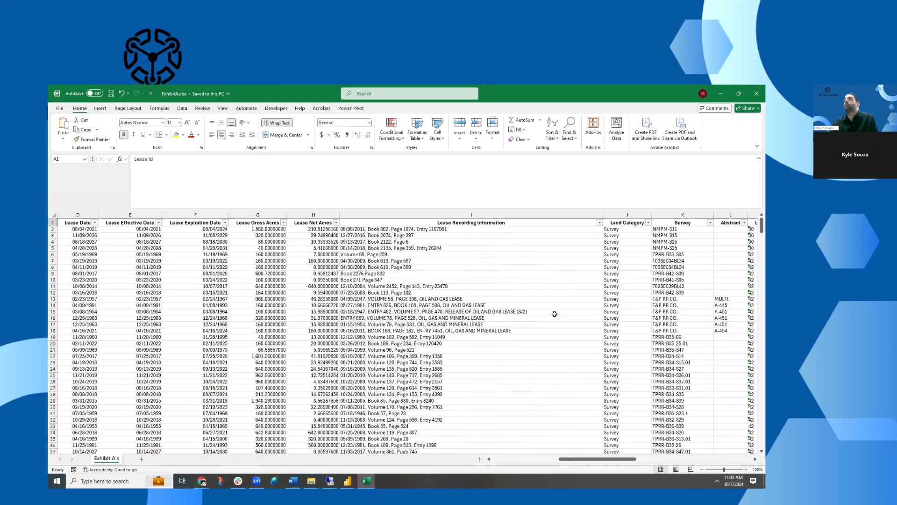
left_click(755, 460)
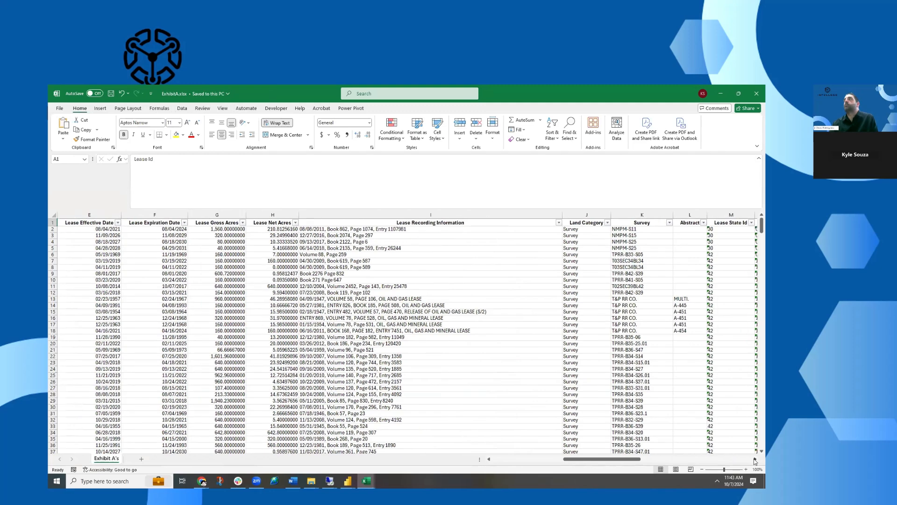
left_click(754, 459)
left_click(755, 459)
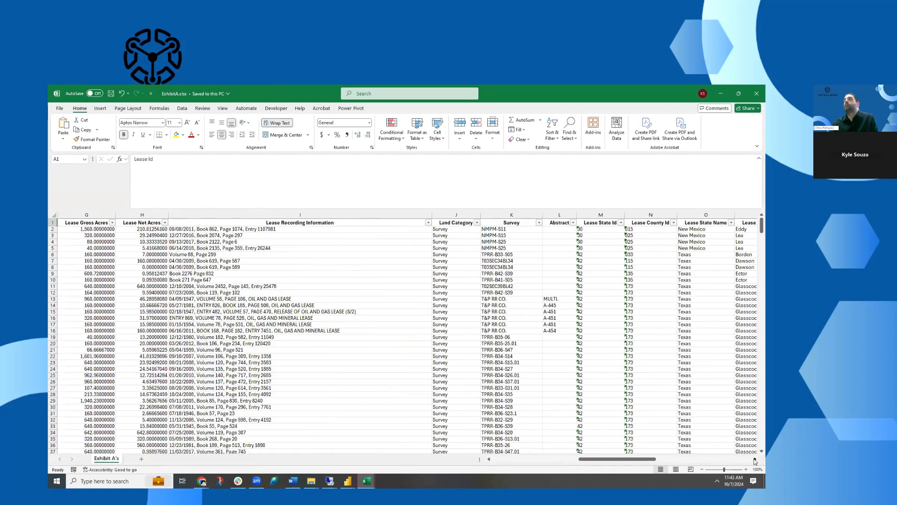
left_click(755, 460)
left_click(755, 460)
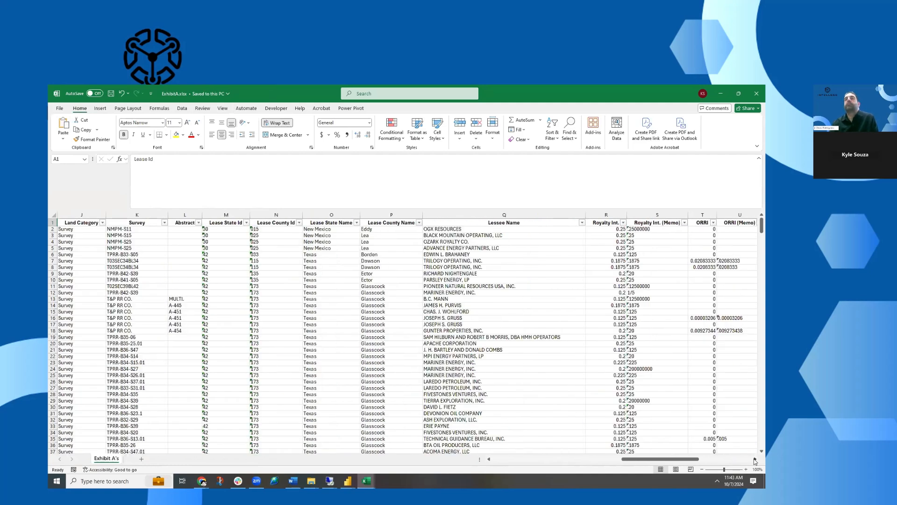
left_click(755, 459)
left_click(755, 460)
left_click(755, 459)
left_click(755, 459)
left_click(755, 459)
left_click(755, 460)
left_click(755, 460)
left_click(755, 460)
left_click(755, 460)
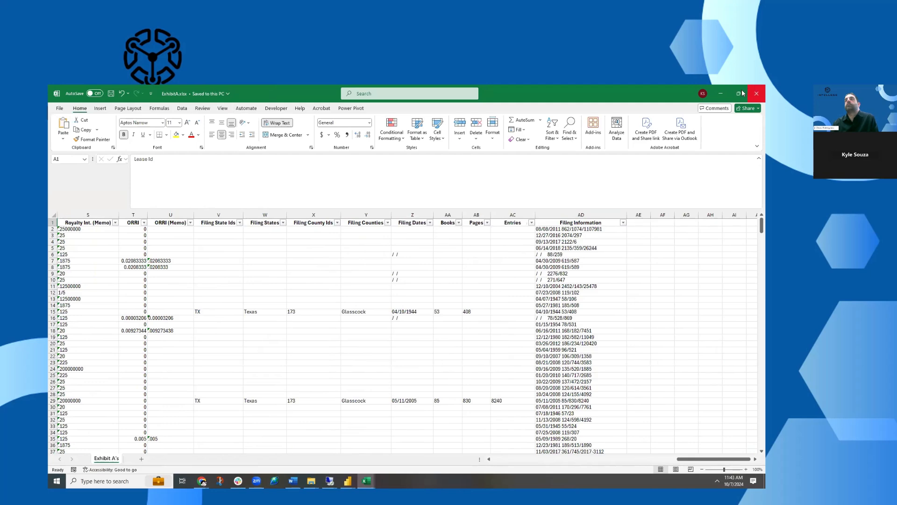
Step: Return to Power BI and place an empty pie chart on Page 13
left_click(721, 93)
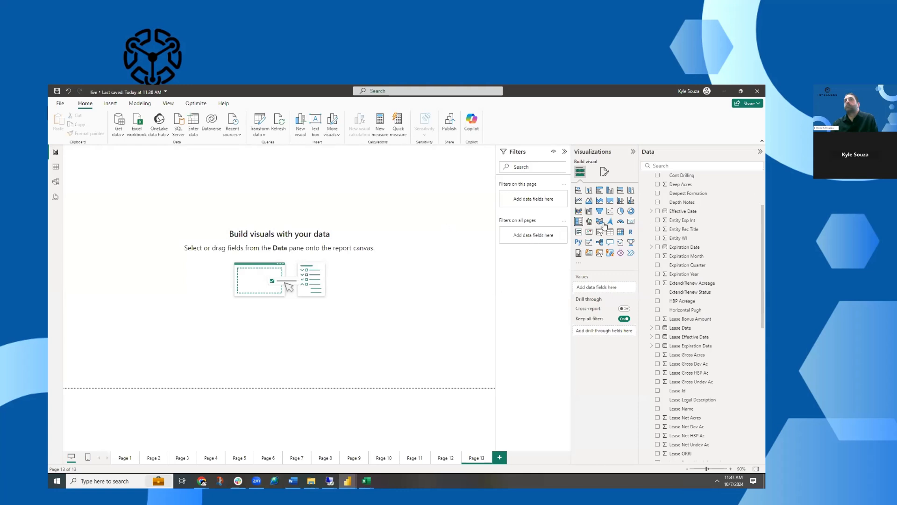
left_click(620, 211)
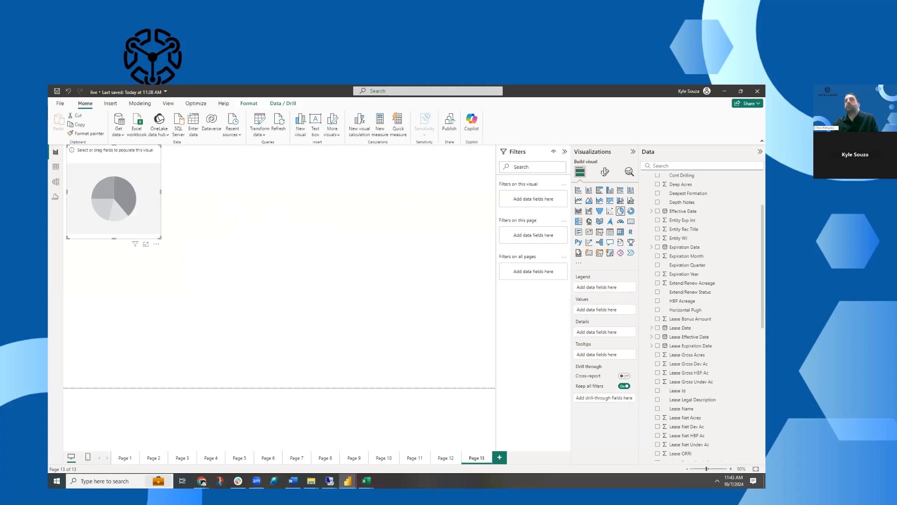
scroll(691, 319, "down", 10)
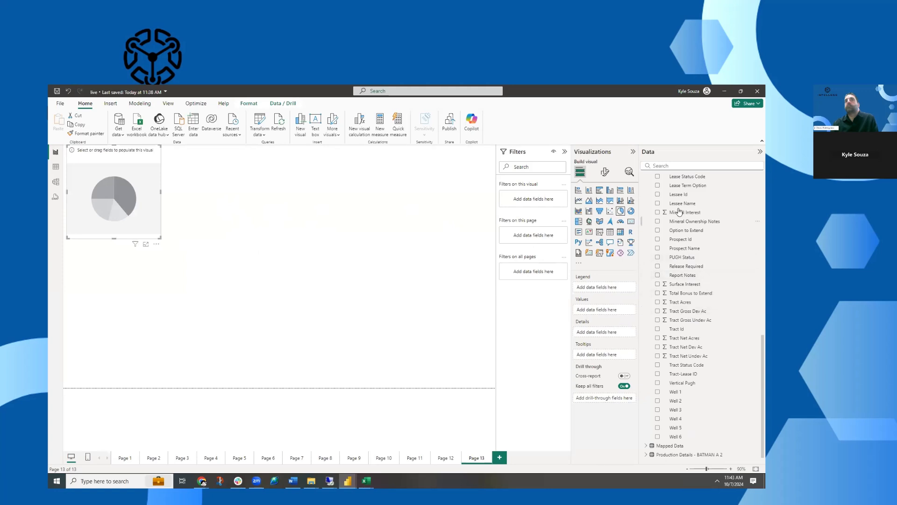
Step: Load the Exhibit A's sheet from ExhibitA.xlsx into the report as a new Excel data source
left_click(138, 122)
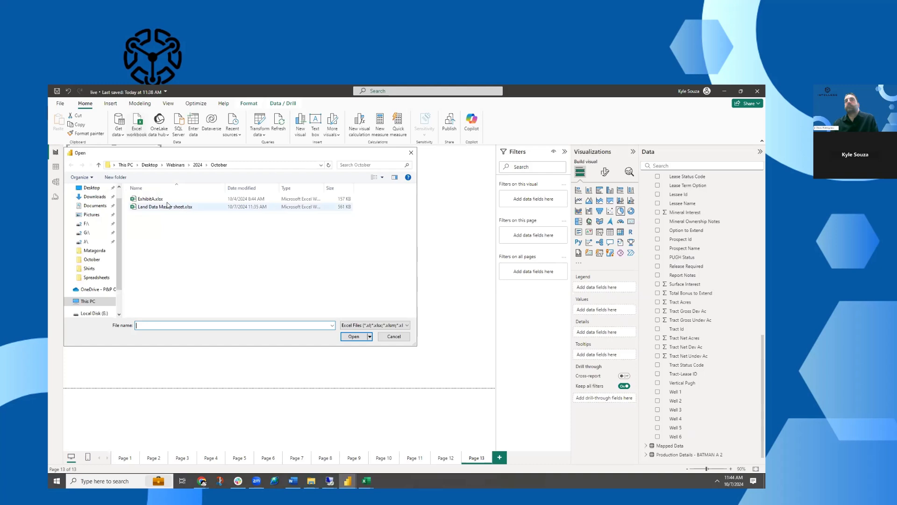
left_click(166, 199)
left_click(354, 337)
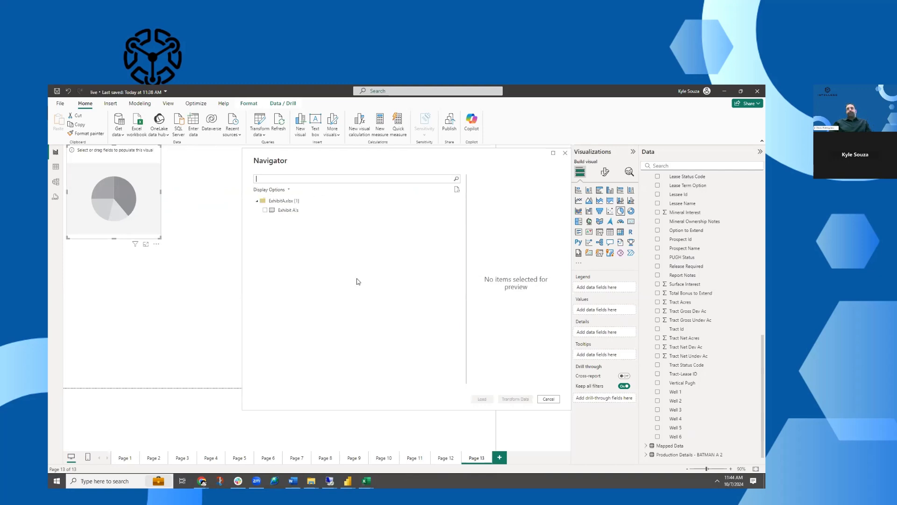
left_click(265, 211)
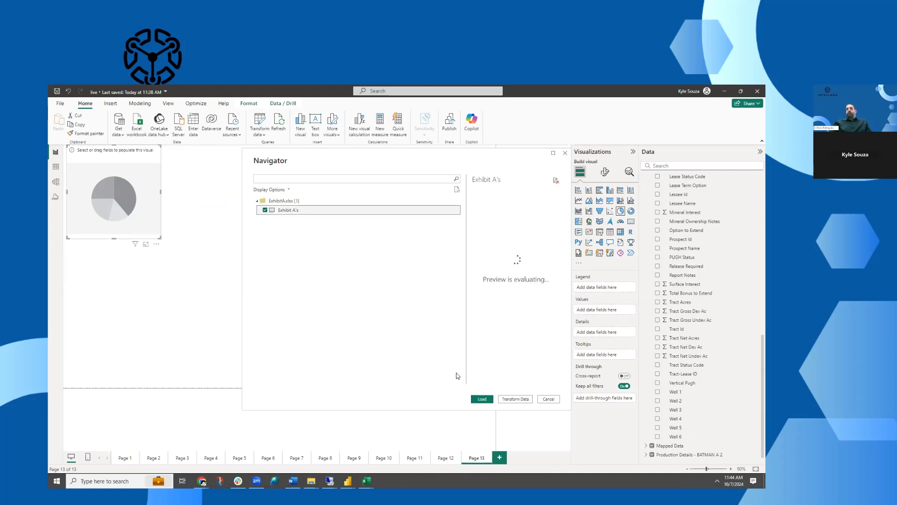
left_click(482, 399)
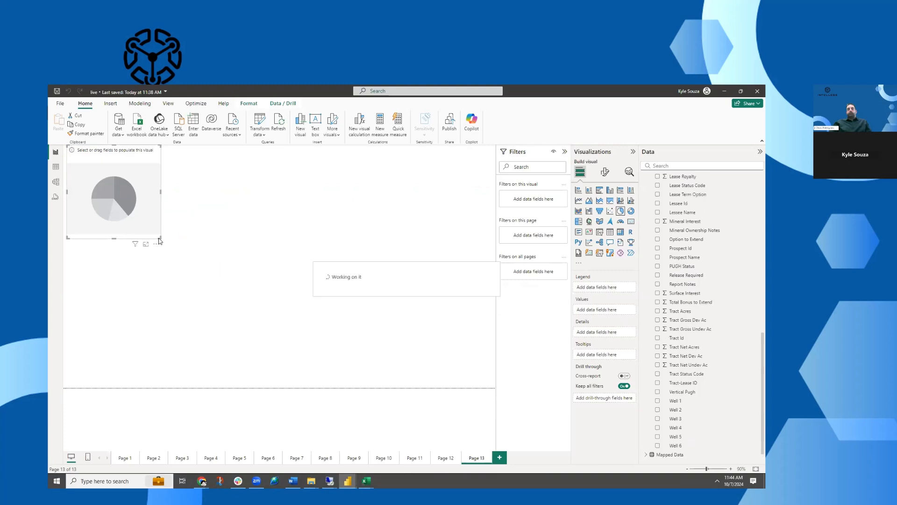
Step: Populate the empty pie chart from Exhibit A's with Lease Net Acres as values and Lease State Name above Lease County Name as legend
scroll(675, 253, "up", 10)
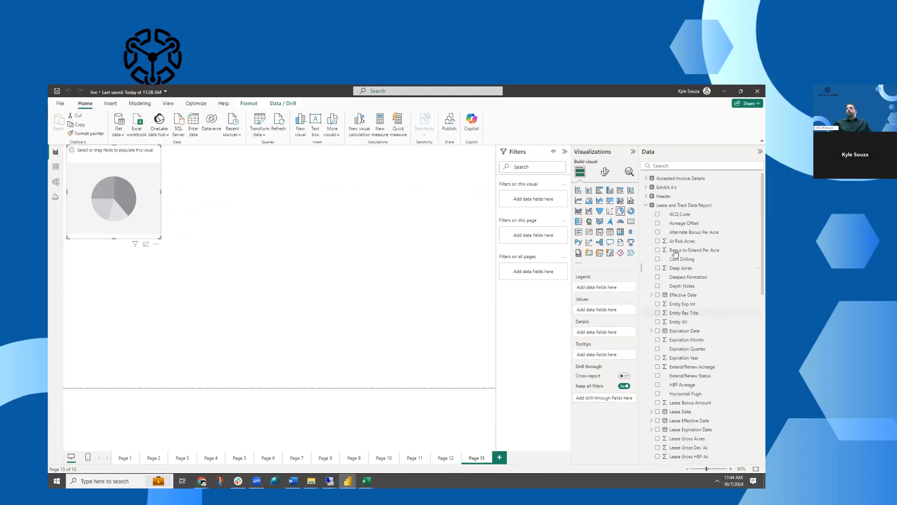
left_click(646, 206)
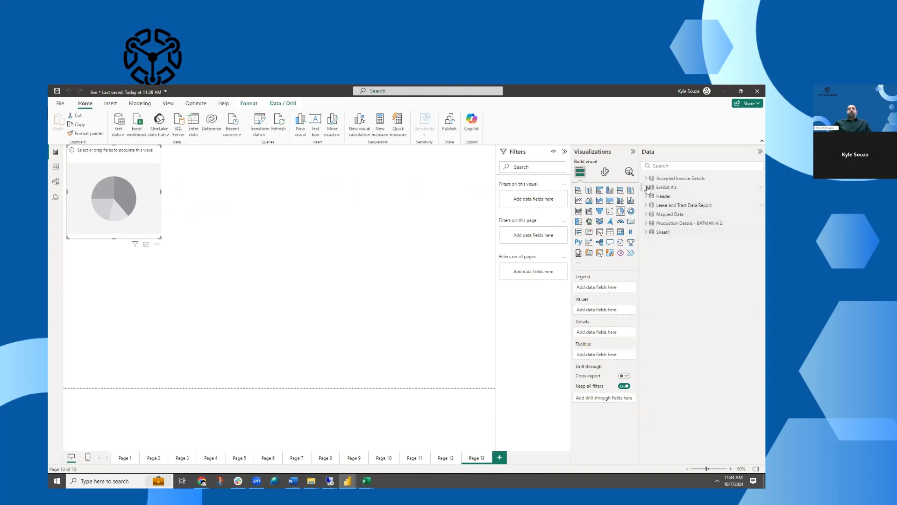
left_click(647, 187)
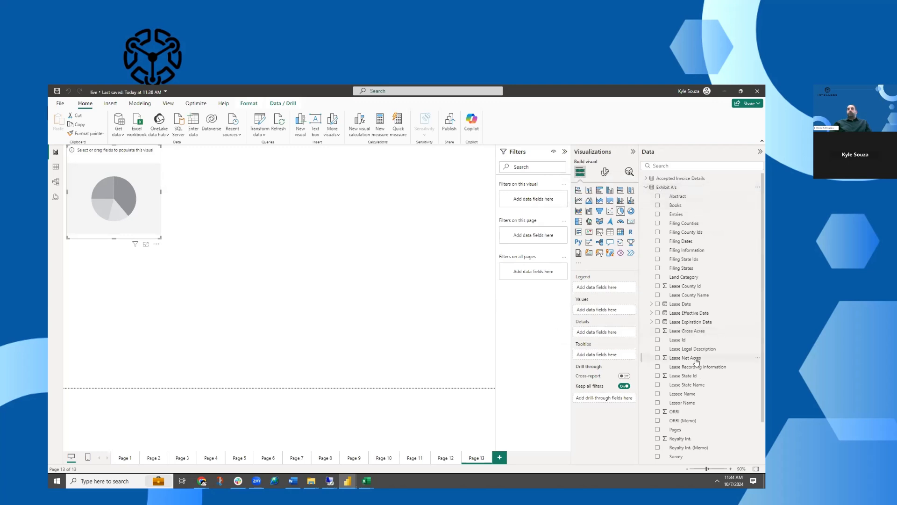
left_click_drag(696, 358, 613, 314)
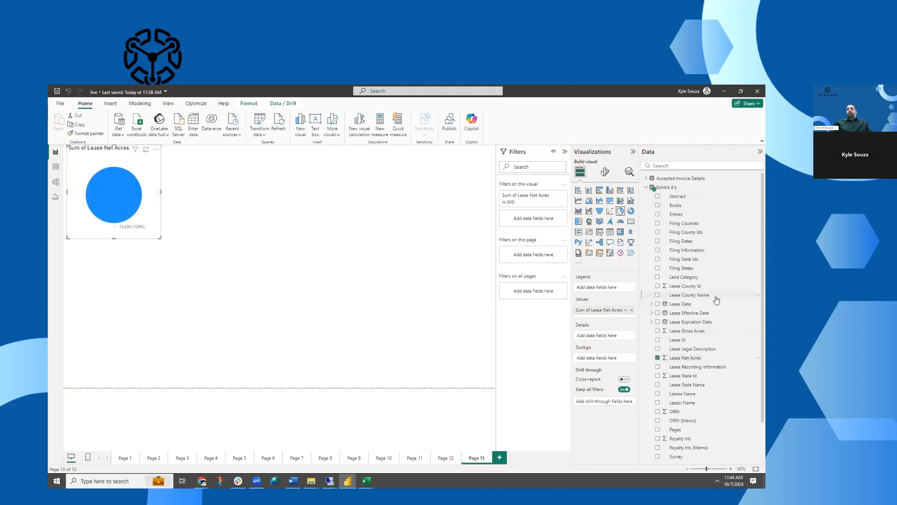
left_click_drag(703, 302, 616, 289)
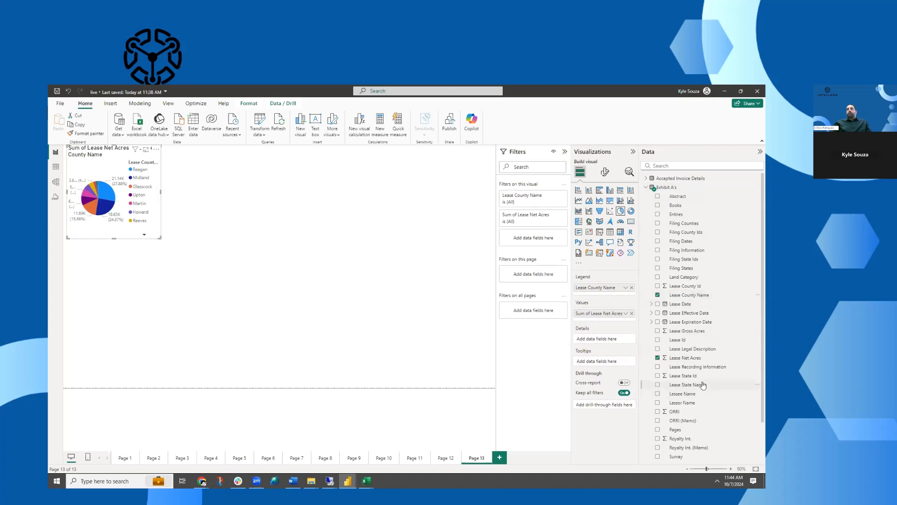
left_click_drag(619, 293, 612, 283)
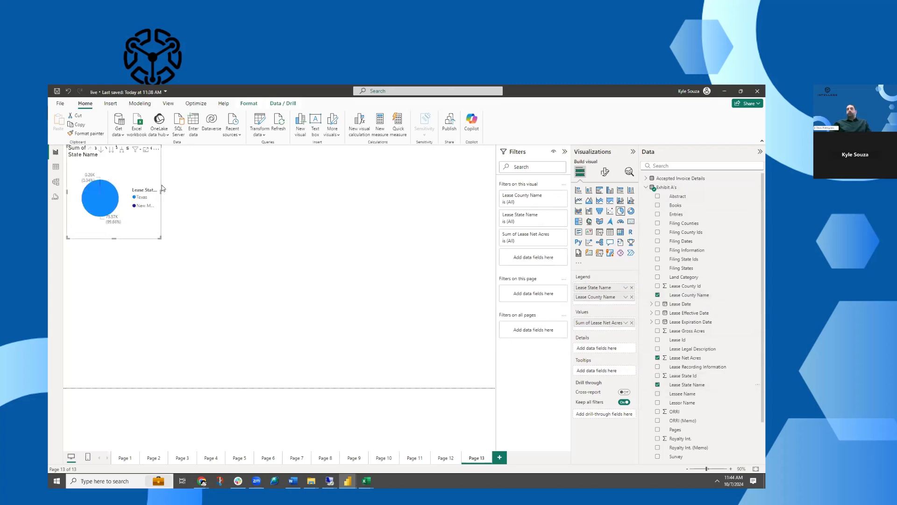
Step: Enlarge the pie chart in width and height and take it to the next hierarchy level, Lease County Name
left_click_drag(160, 191, 280, 202)
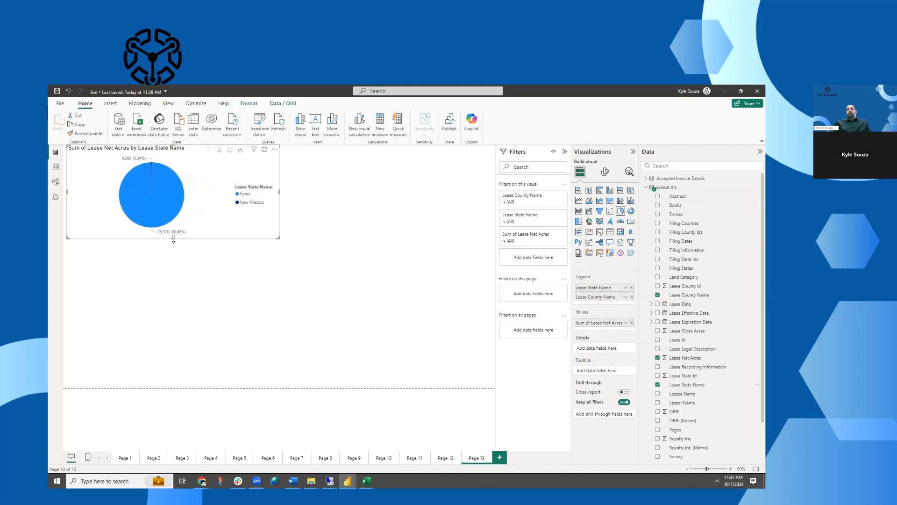
left_click_drag(173, 240, 170, 268)
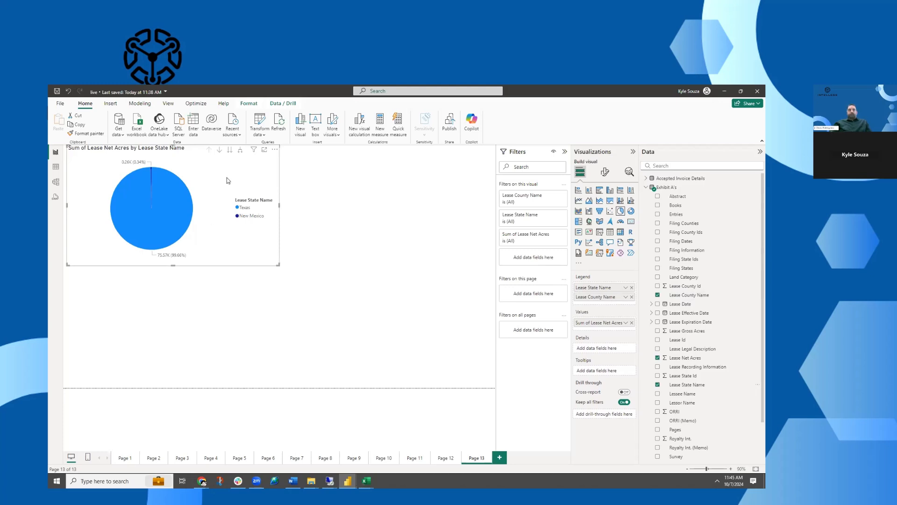
left_click(220, 150)
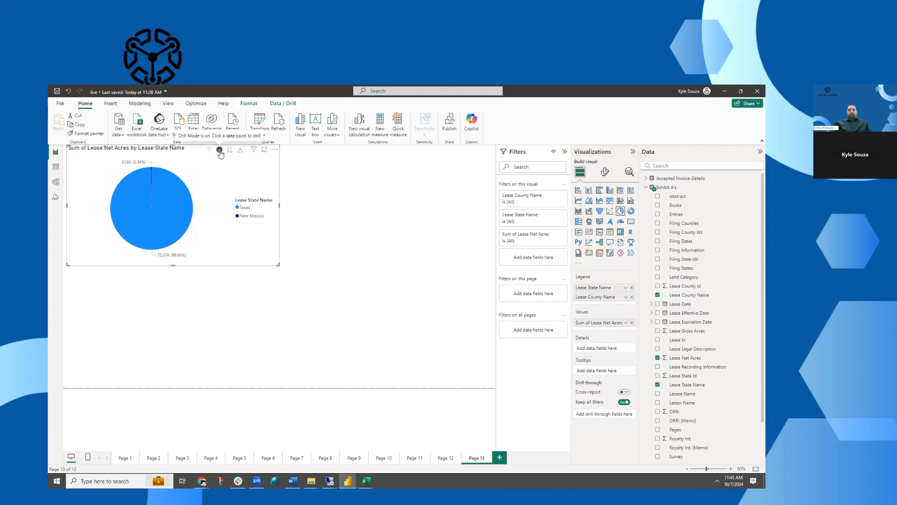
left_click(230, 150)
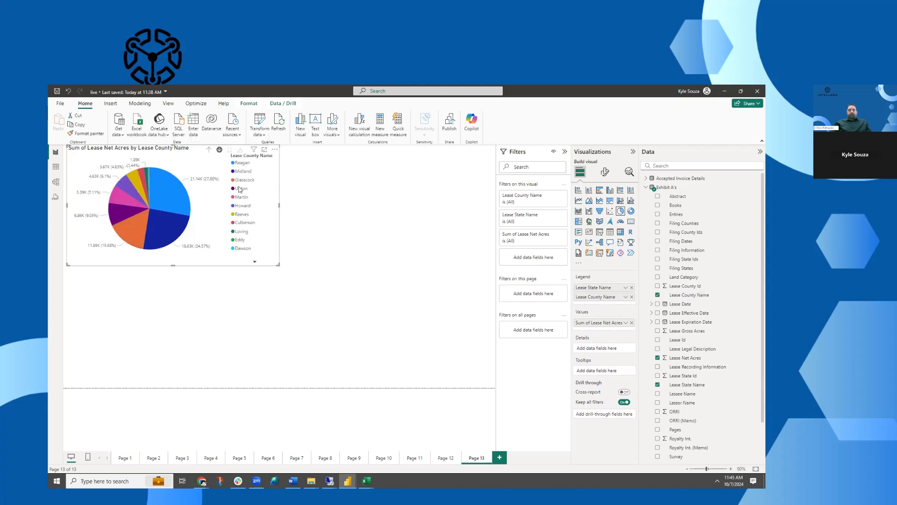
Step: Turn off drill mode and compare the pie chart's state and county levels, finishing at Lease County Name
left_click(220, 149)
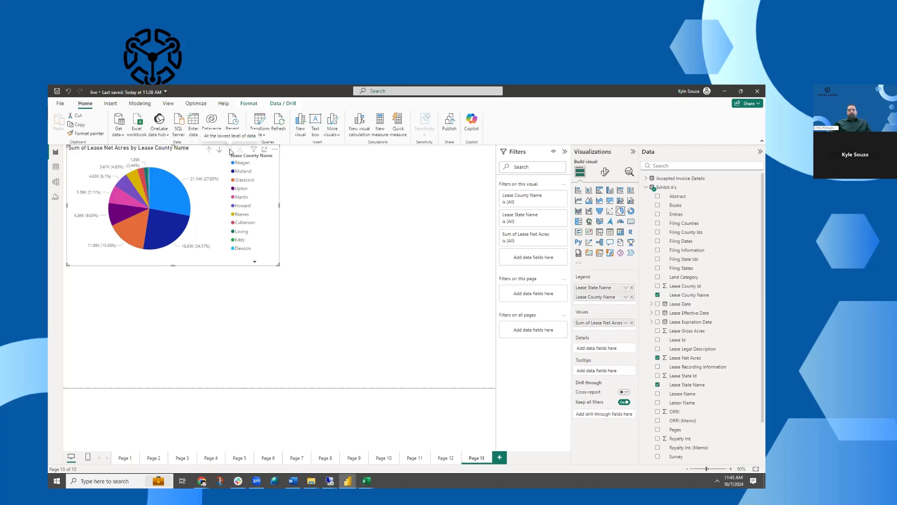
left_click(210, 151)
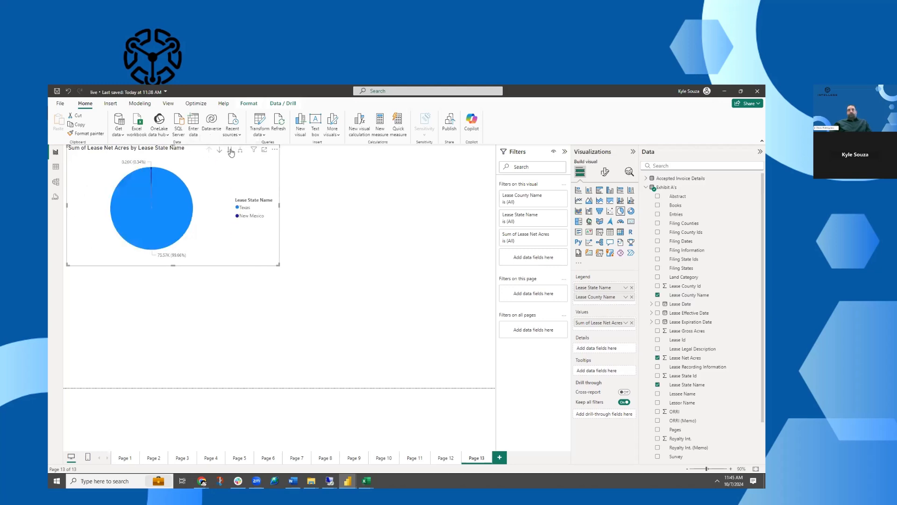
left_click(232, 152)
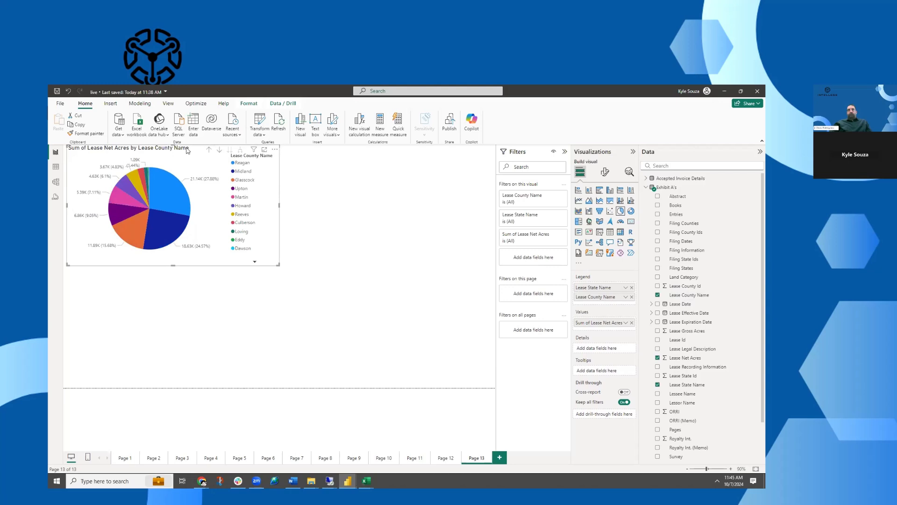
left_click(209, 150)
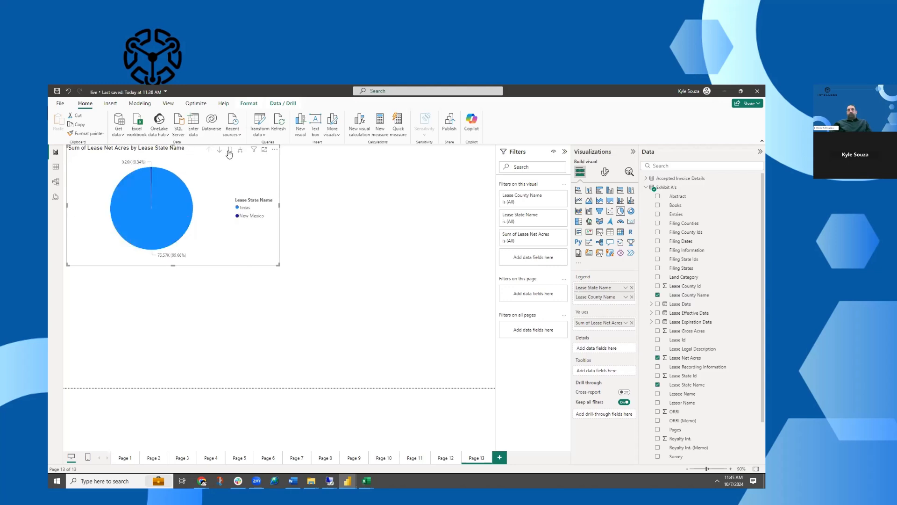
left_click(229, 151)
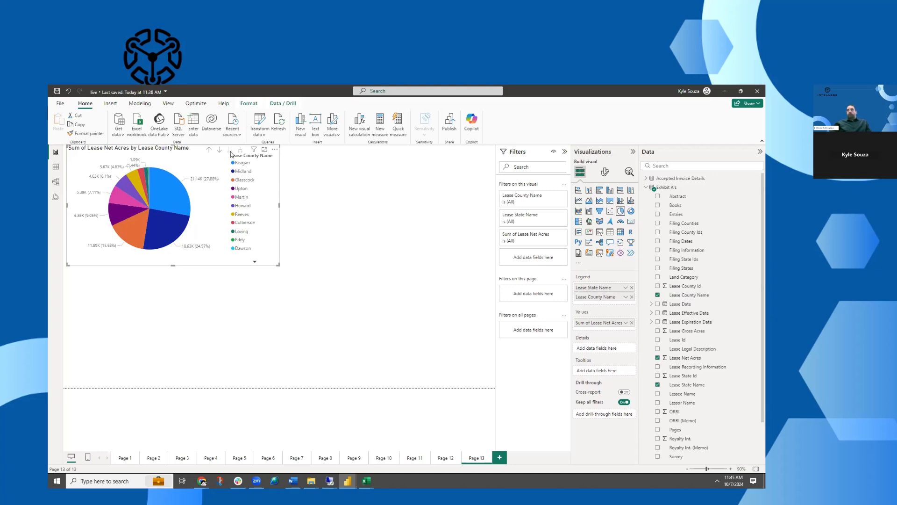
Step: Duplicate the Lease Net Acres pie chart and place the copy directly below the original
left_click(388, 266)
left_click(272, 183)
key("ctrl+v")
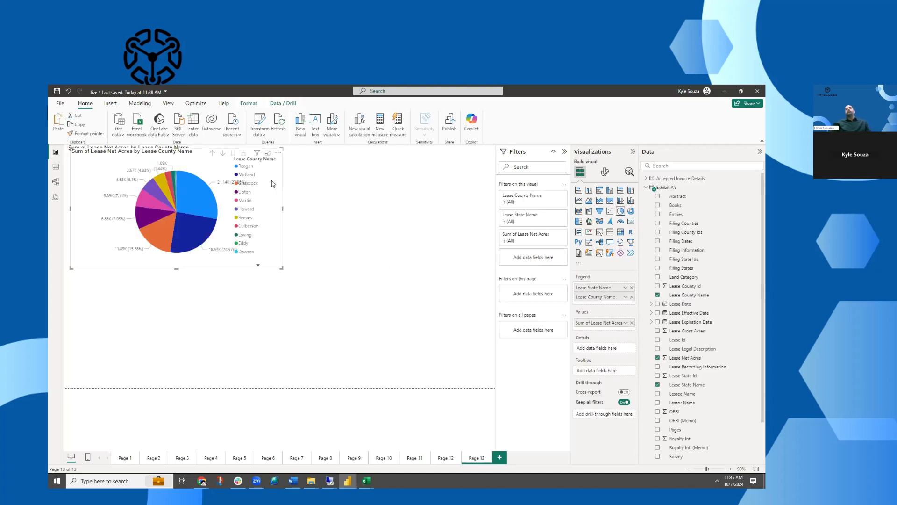
key("ctrl+v")
left_click(282, 158)
left_click(298, 193)
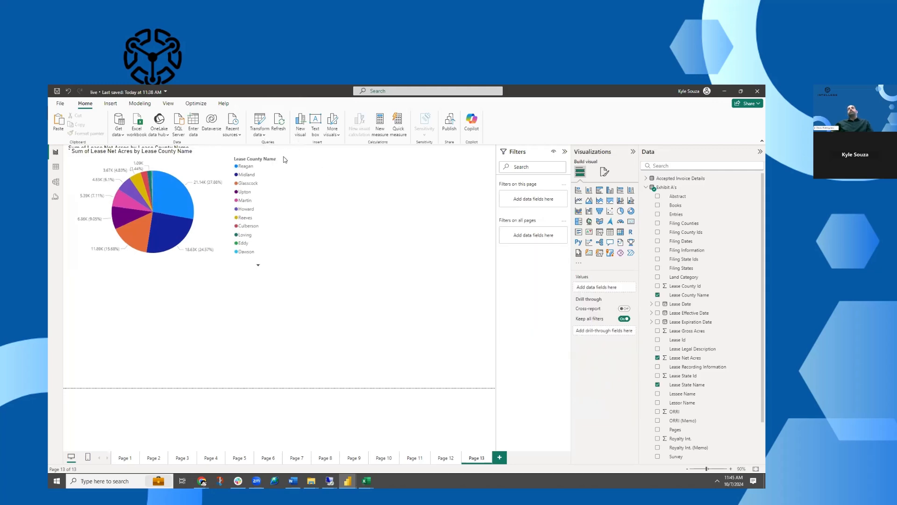
left_click_drag(278, 163, 275, 282)
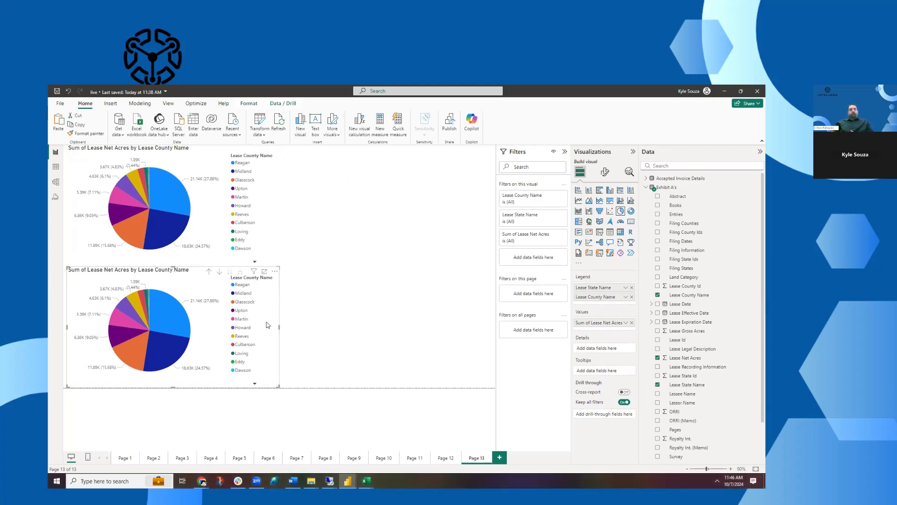
Step: Replace Lease Net Acres in the lower pie chart with Lease Id, aggregated as Count (Distinct)
left_click(632, 322)
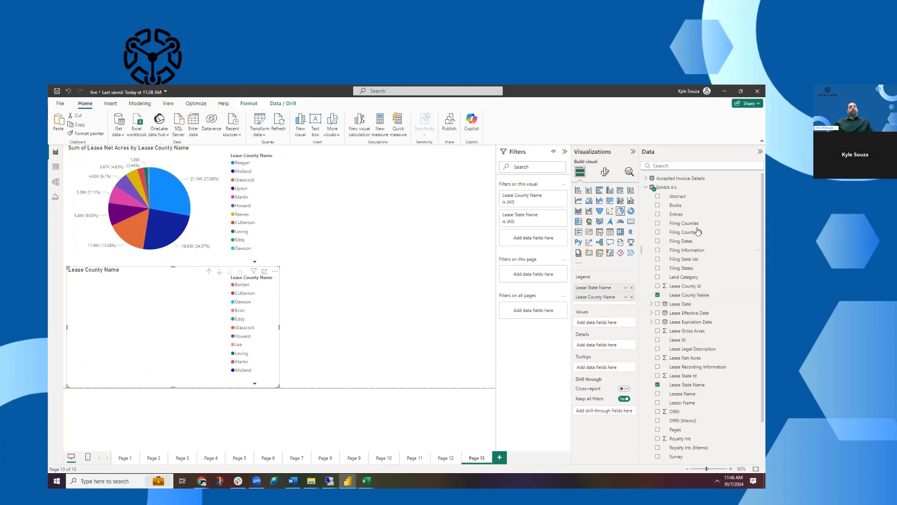
left_click_drag(676, 342, 607, 322)
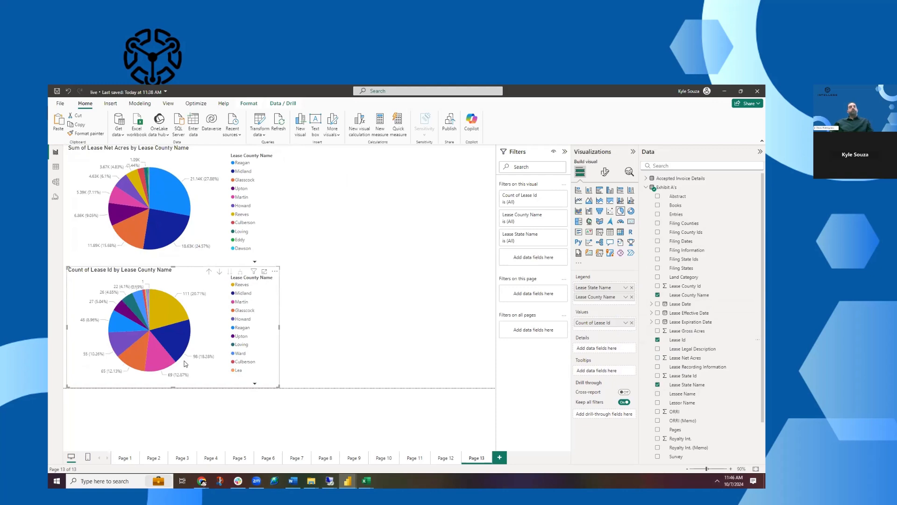
left_click(626, 324)
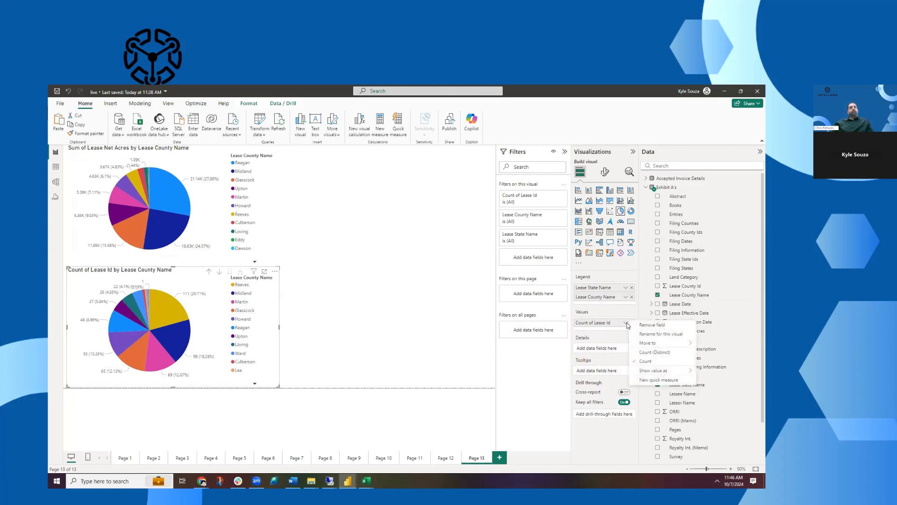
left_click(646, 352)
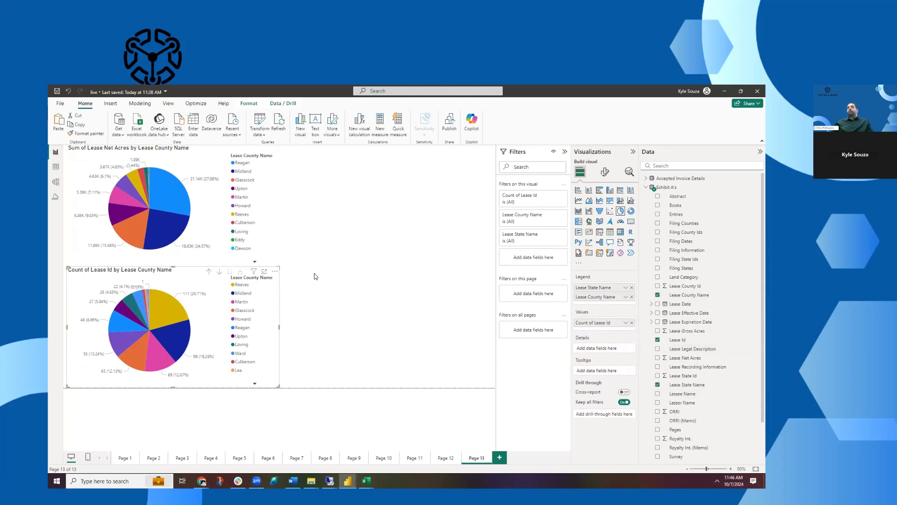
left_click(429, 338)
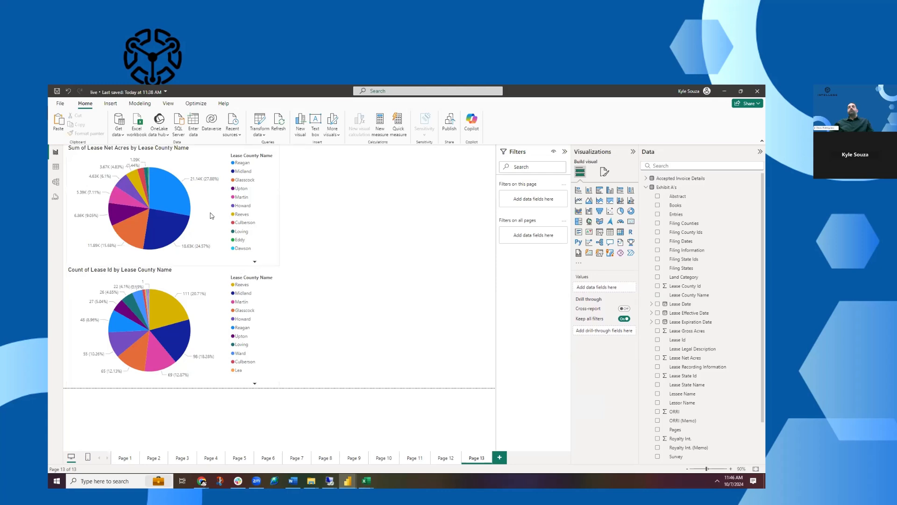
mouse_move(170, 194)
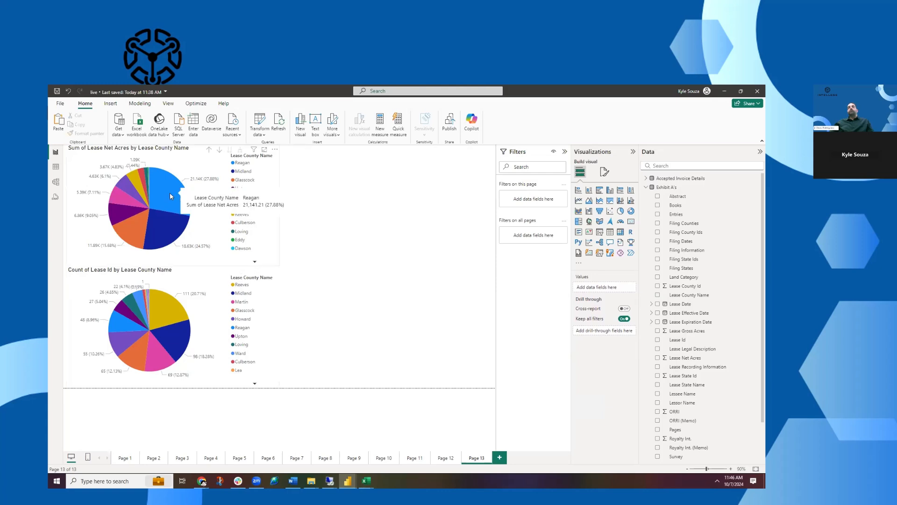
mouse_move(169, 245)
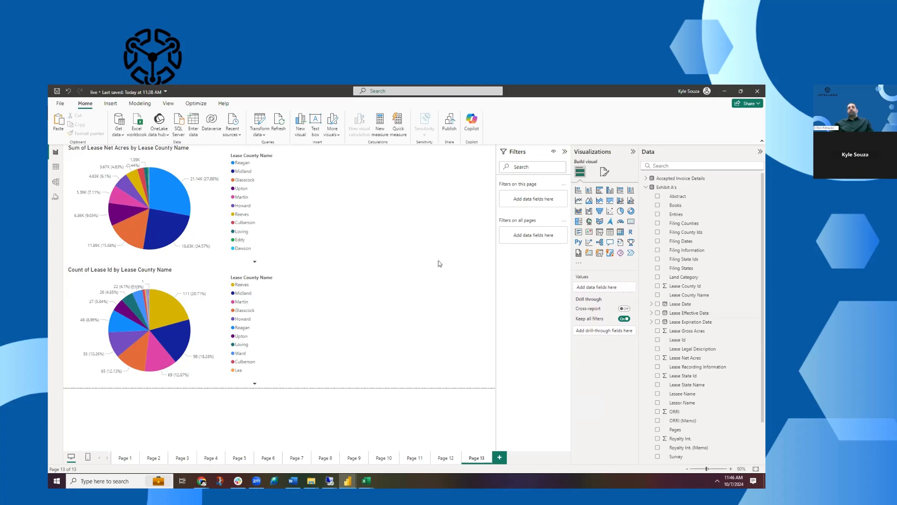
Step: Add a line chart of Lease Net Acres by Lease Expiration Date beside the upper pie, keeping only the Year and Month date levels
left_click(579, 201)
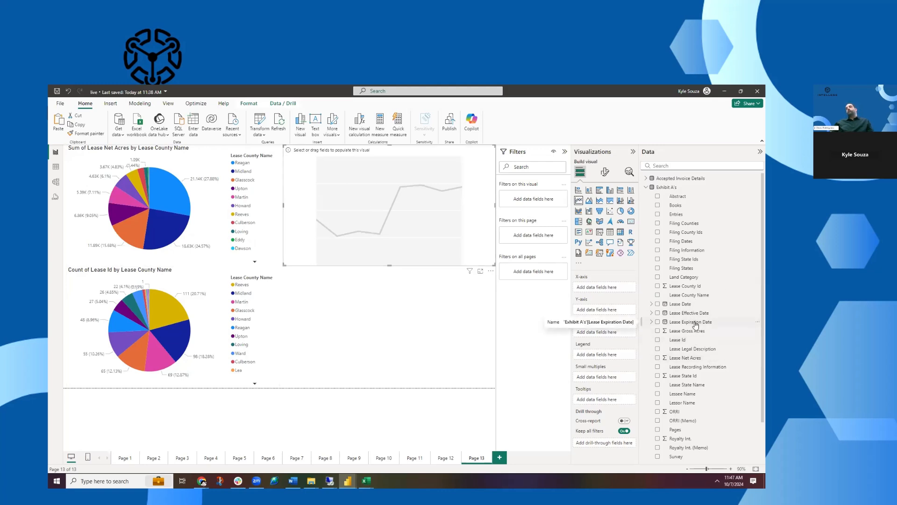
left_click_drag(696, 325, 617, 290)
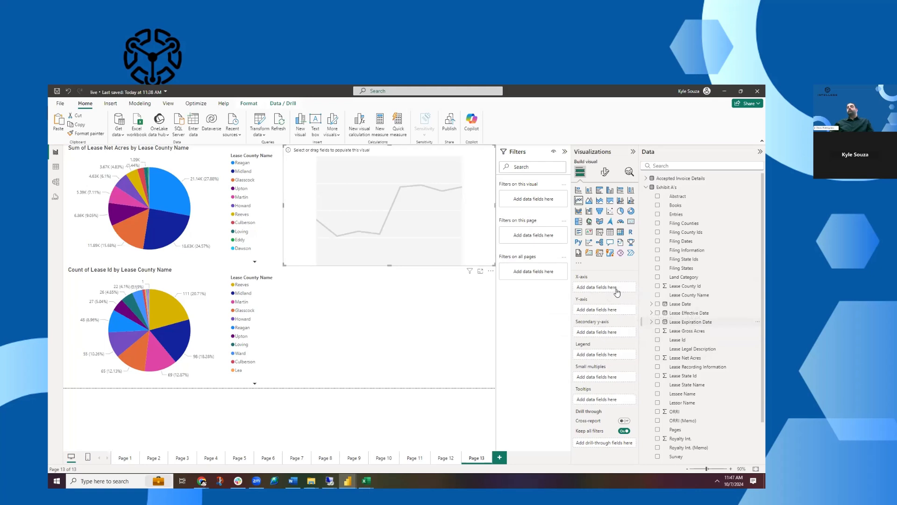
left_click(632, 317)
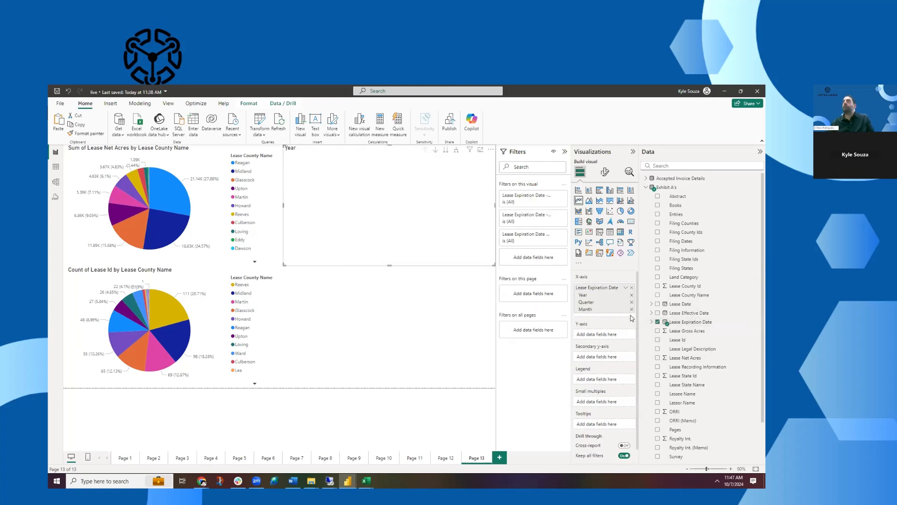
left_click(632, 302)
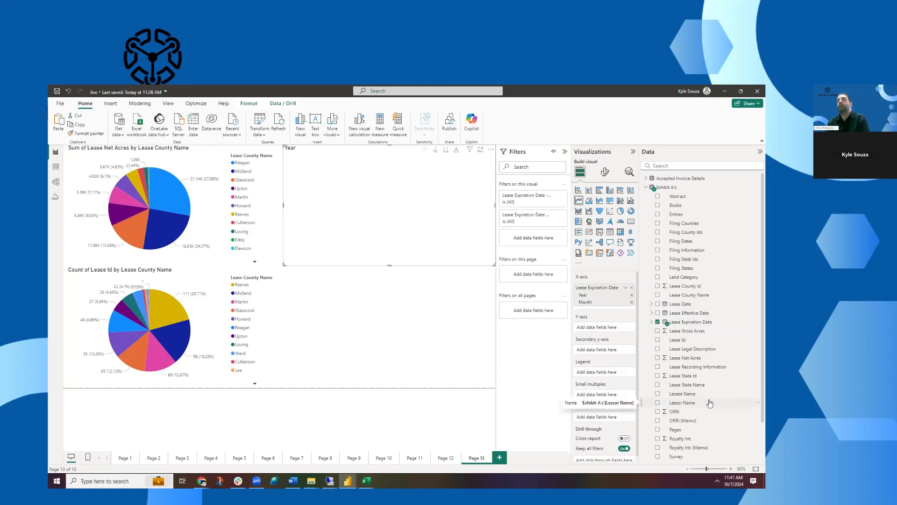
left_click_drag(710, 403, 598, 328)
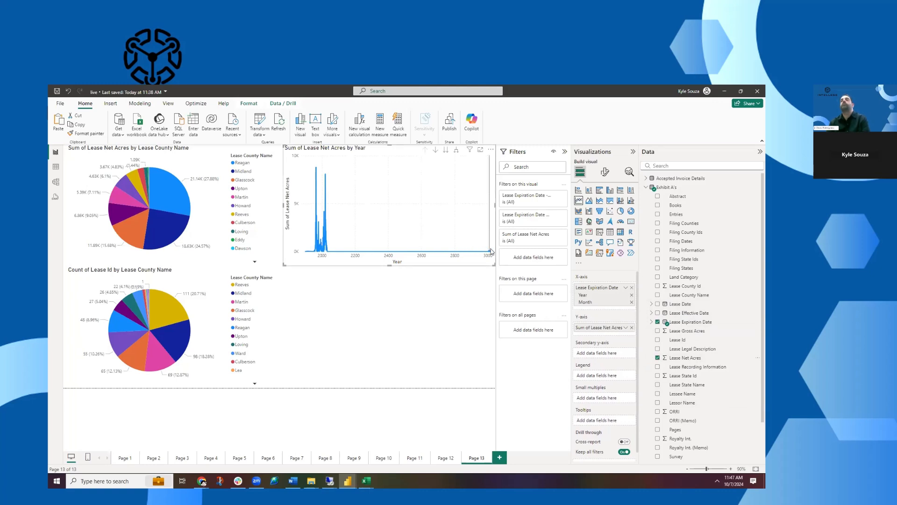
Step: Switch to the ExhibitA.xlsx workbook in Excel, filter Lease Expiration Date to the year 3010, and return to the Power BI report
mouse_move(489, 255)
mouse_move(367, 480)
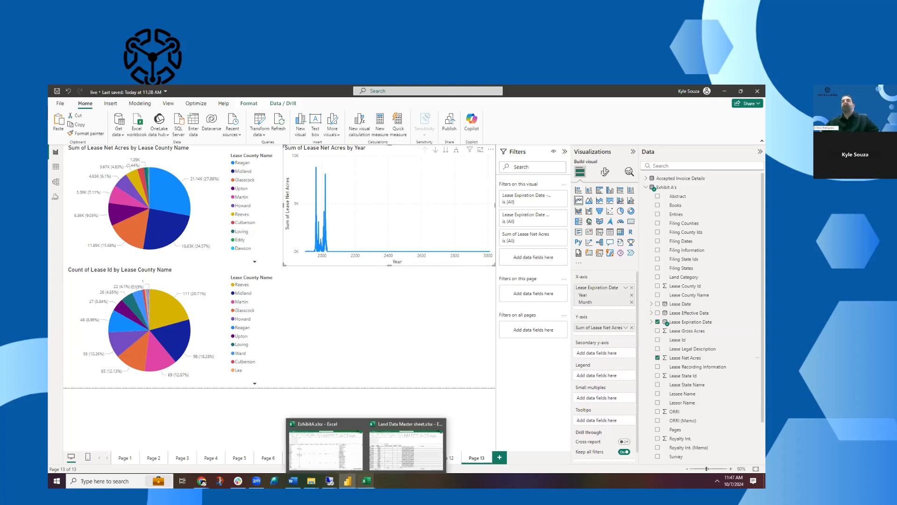
left_click(347, 460)
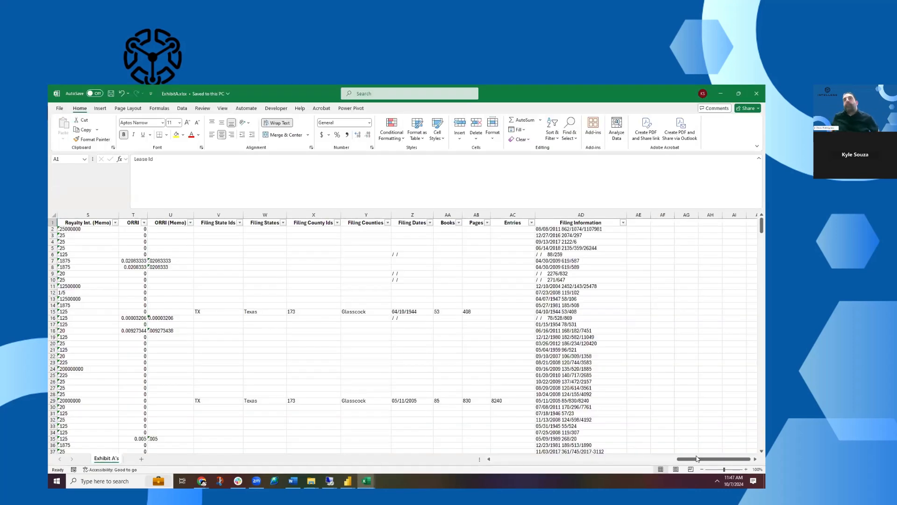
left_click_drag(696, 459, 437, 446)
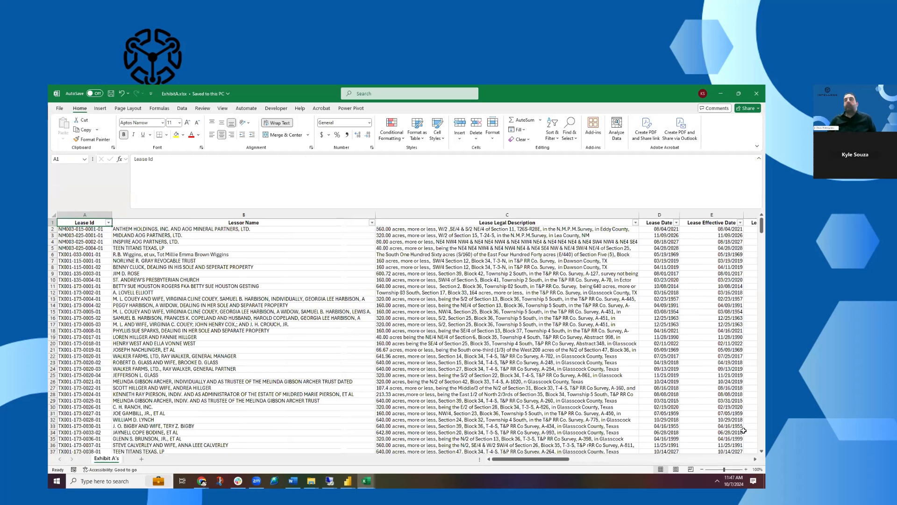
left_click(754, 460)
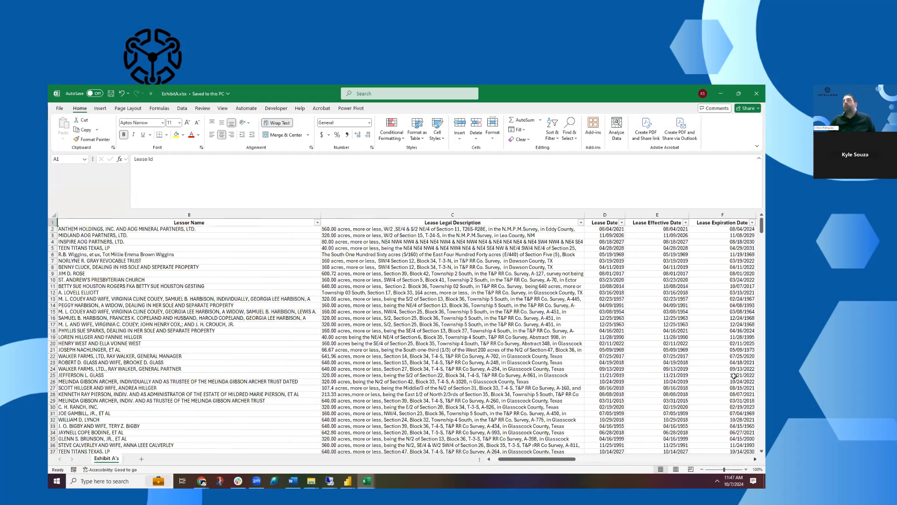
left_click(755, 460)
left_click(488, 223)
left_click(414, 321)
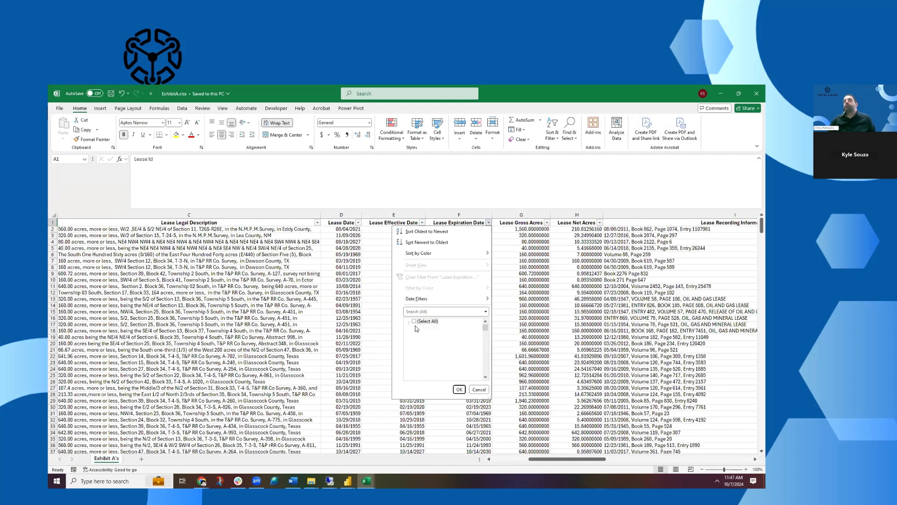
left_click(414, 328)
left_click(459, 388)
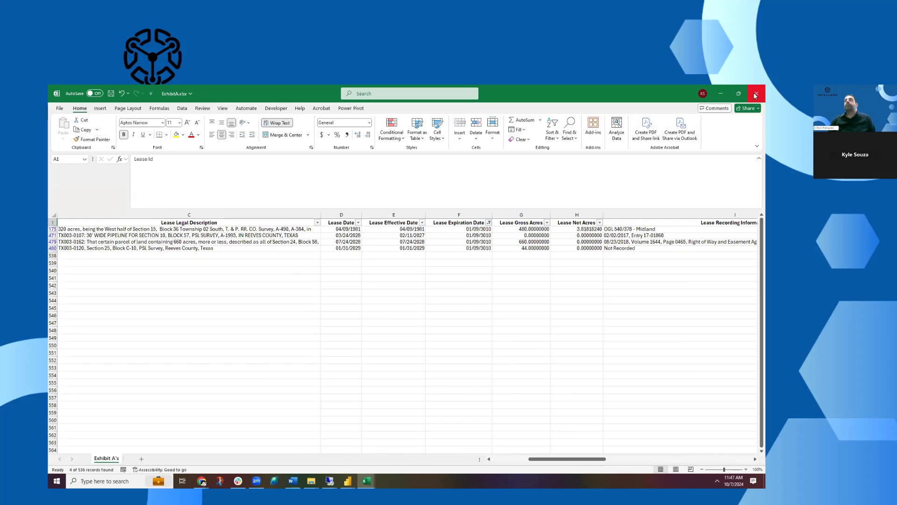
left_click(722, 93)
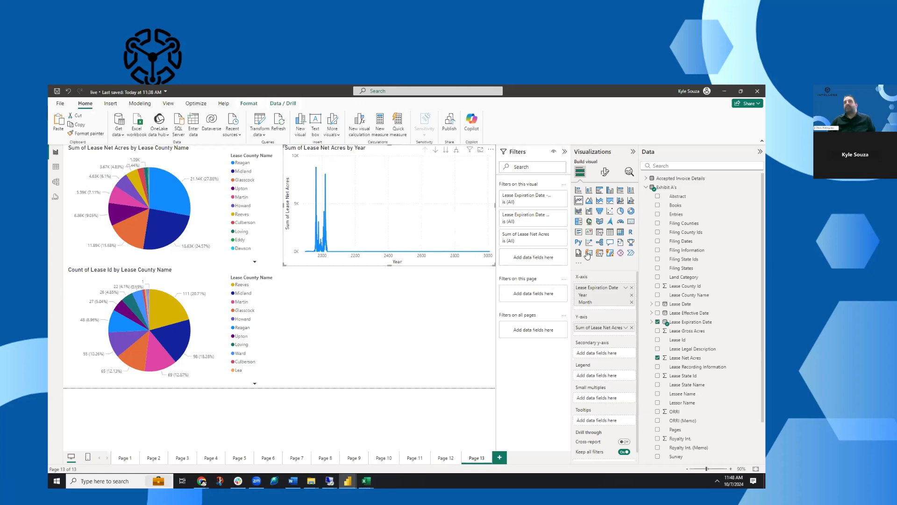
Step: Inspect the line chart's final year point and add a slicer on Lease Expiration Date directly below the chart
left_click(462, 304)
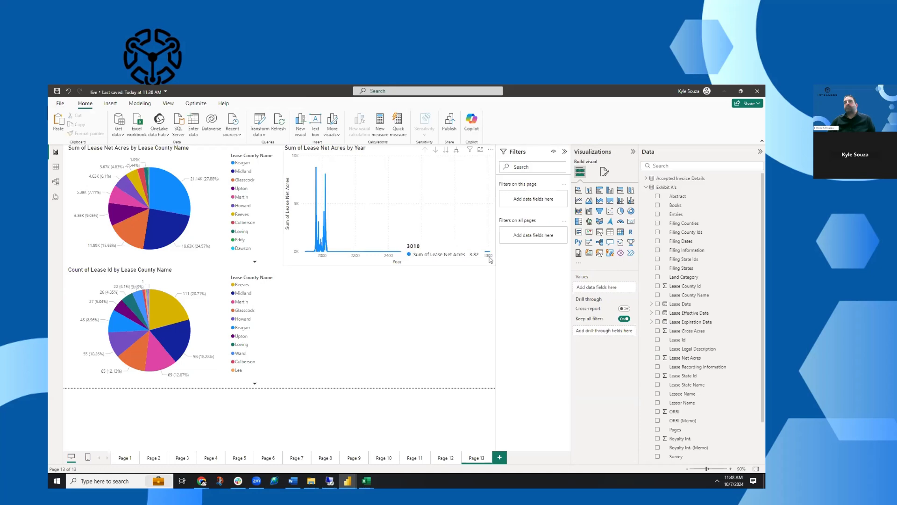
left_click(489, 262)
left_click(481, 290)
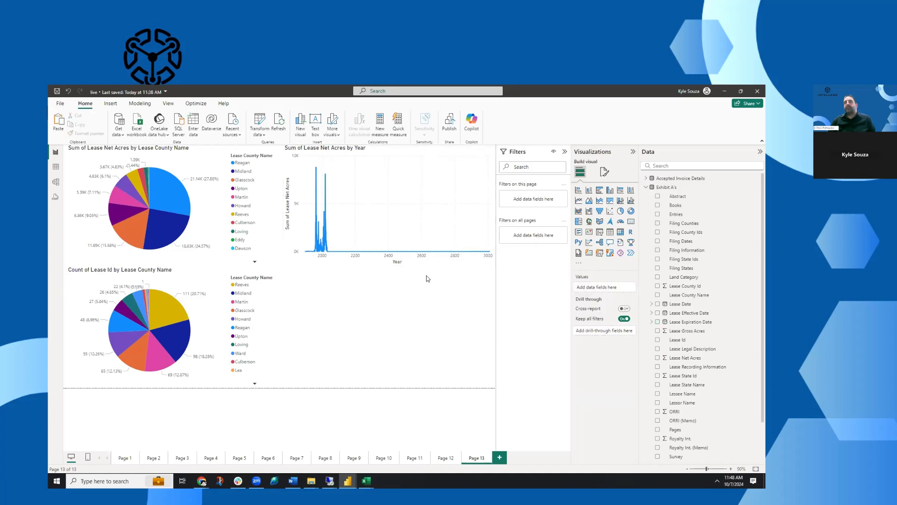
left_click(600, 233)
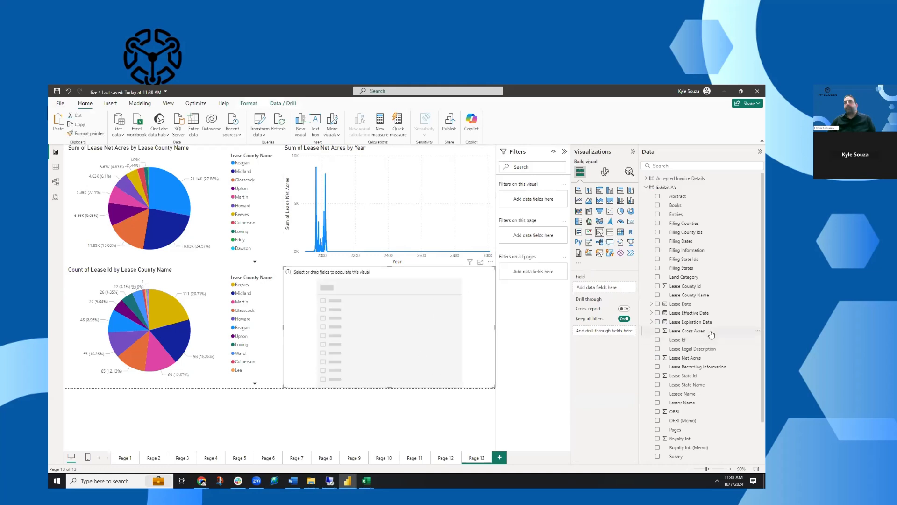
left_click_drag(698, 324, 463, 328)
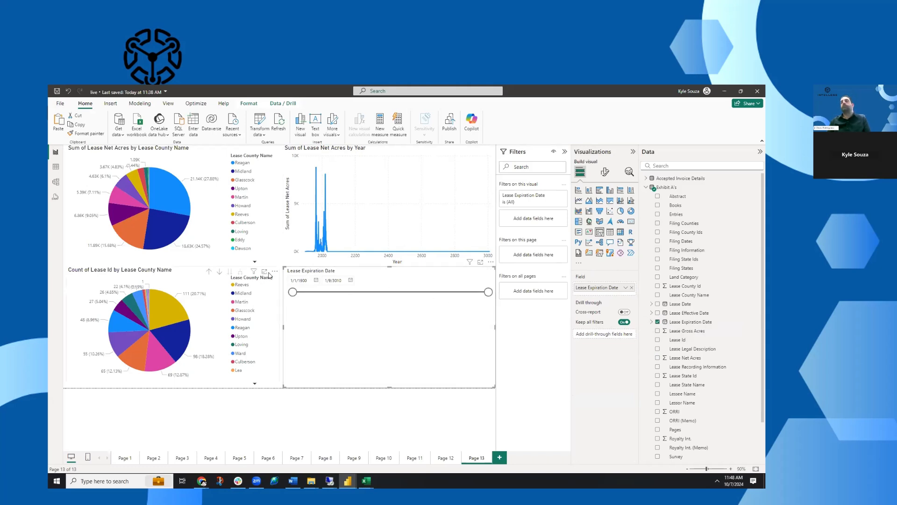
Step: Limit the Lease Expiration Date slicer to the range 1/1/2000 through 1/1/2040
type("000")
key("Return")
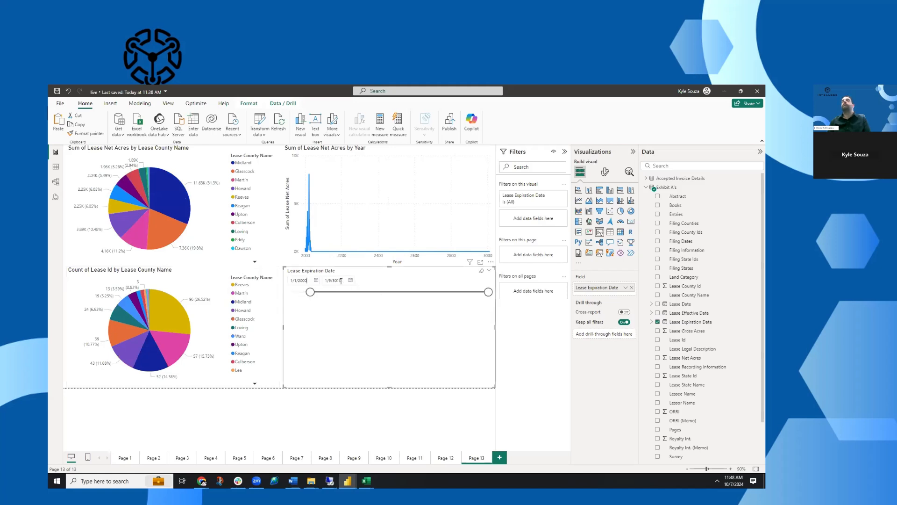
type("1/1/2040")
key("Return")
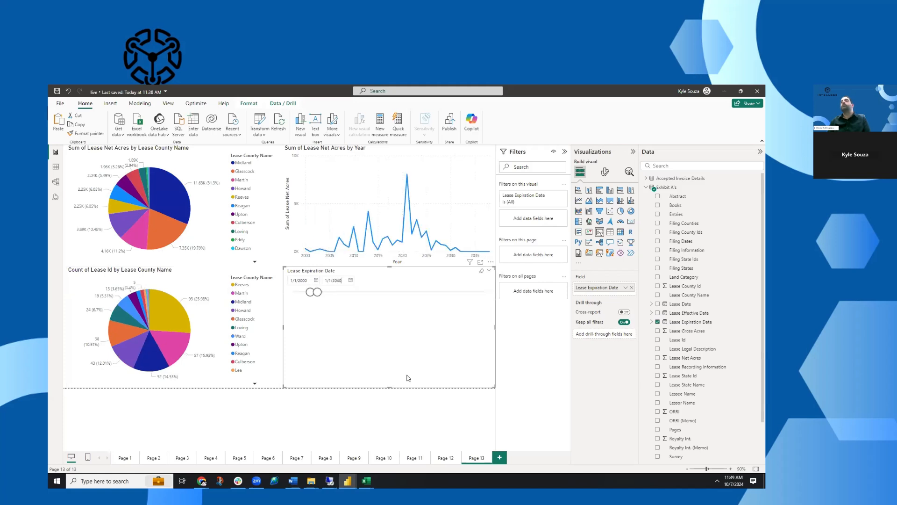
left_click(411, 408)
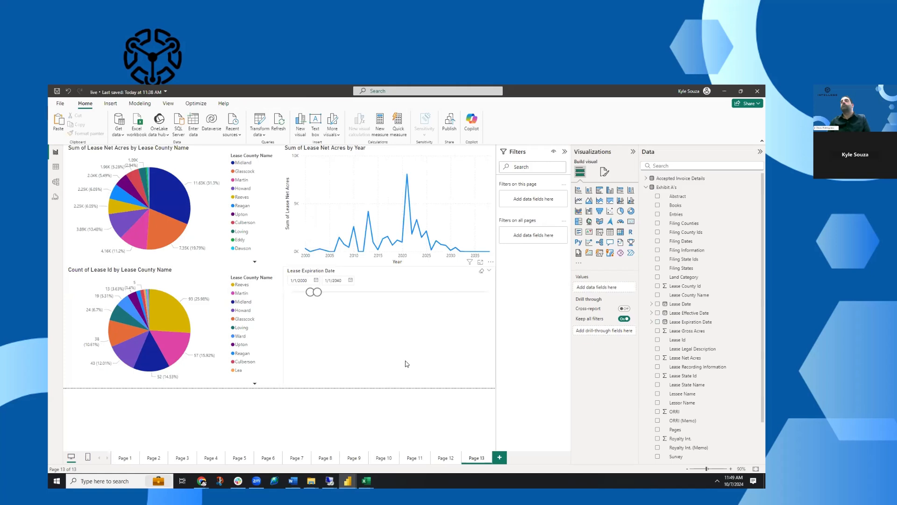
Step: Shrink the slicer's height to a narrow strip that just fits the date range slider
left_click(393, 386)
left_click_drag(389, 383, 399, 308)
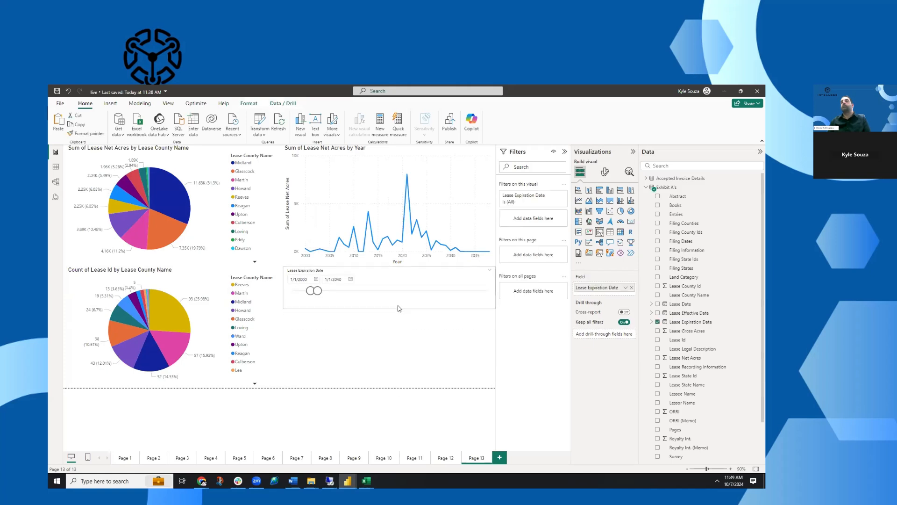
left_click(425, 345)
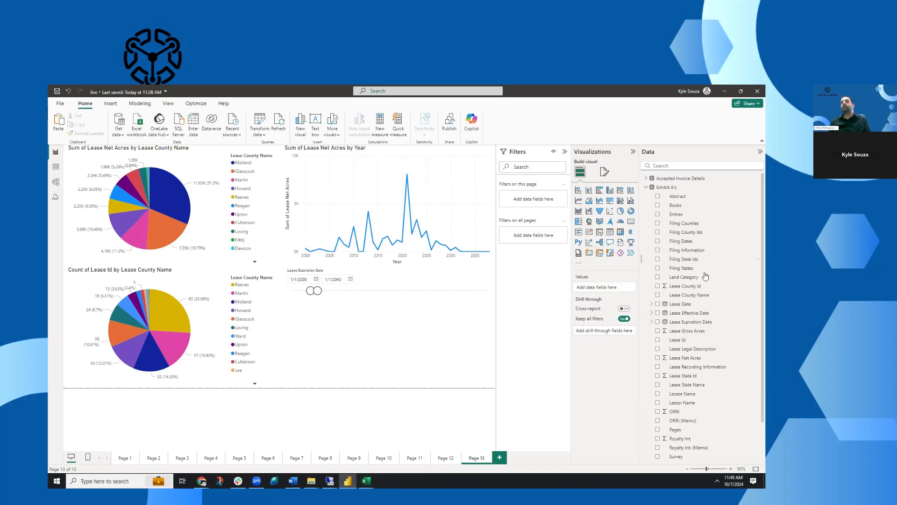
Step: Add an empty multi-row card below the slicer and make room for it by shortening the line chart and moving the slicer up
left_click(578, 233)
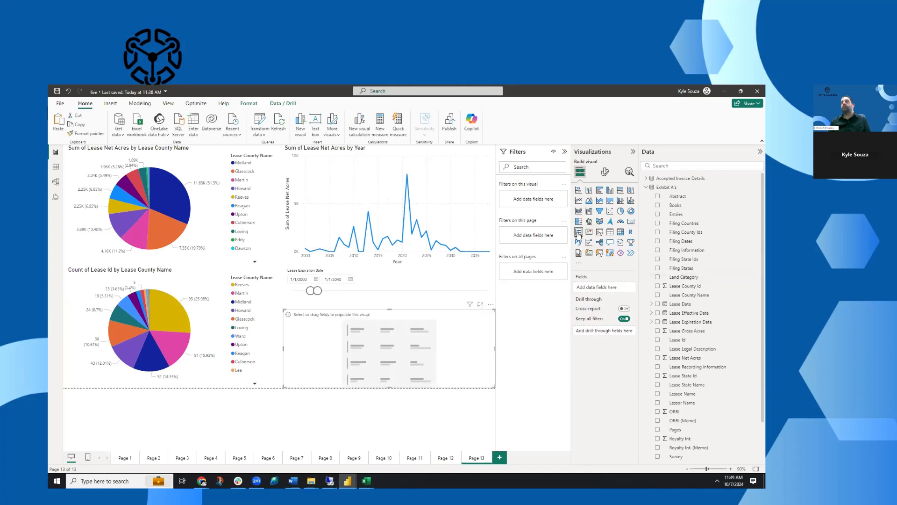
left_click(457, 214)
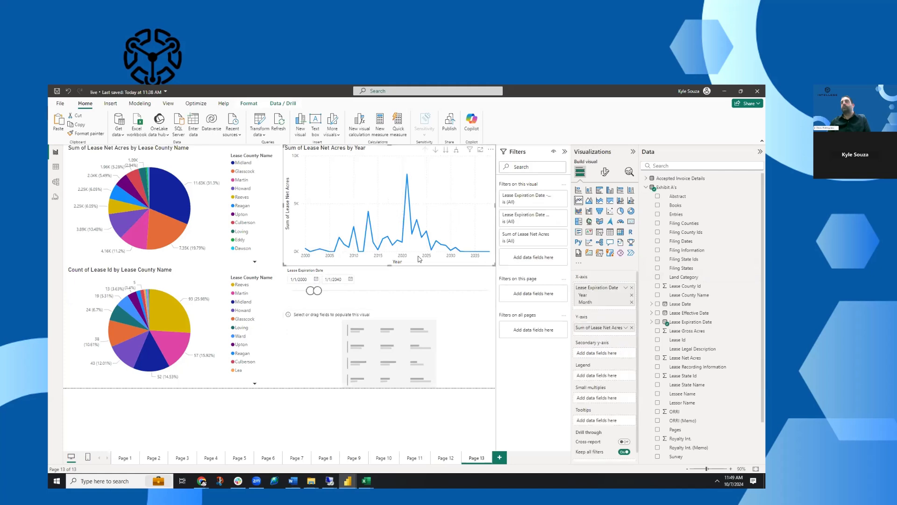
left_click_drag(389, 265, 389, 217)
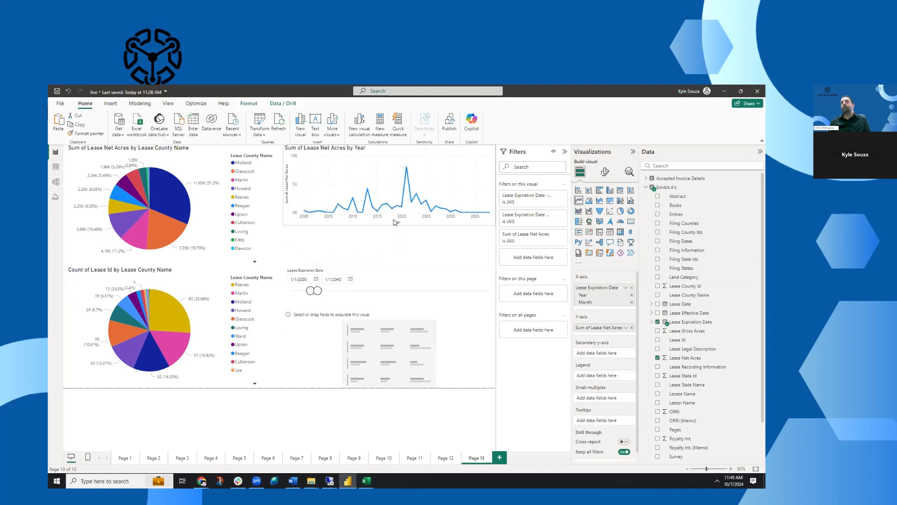
left_click_drag(413, 266, 412, 253)
left_click_drag(488, 237, 488, 217)
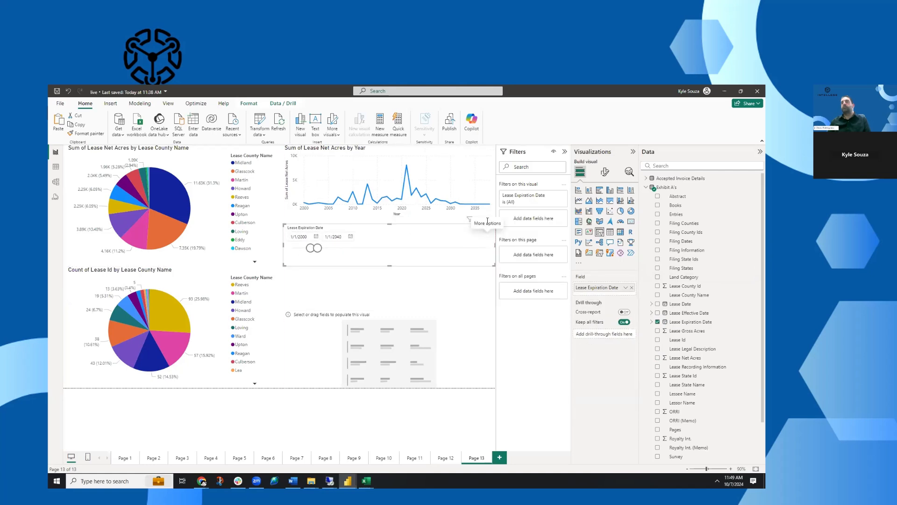
Step: Extend the multi-row card upward to meet the slicer and fill it with Lease County Name and Filing Counties
left_click(440, 310)
left_click_drag(390, 309, 393, 267)
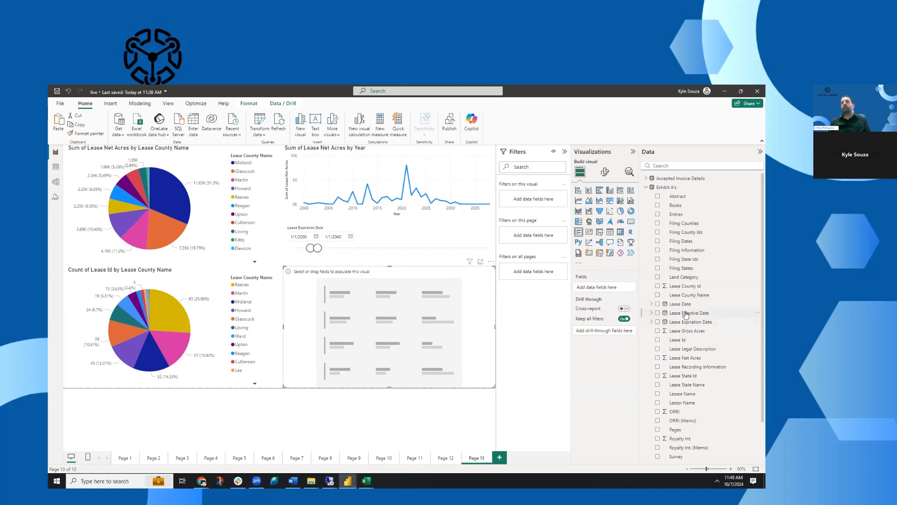
left_click_drag(702, 298, 622, 287)
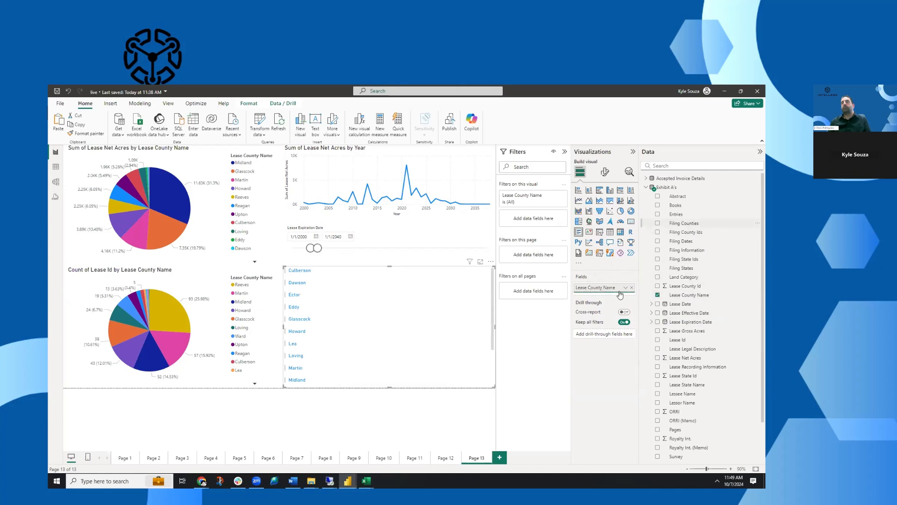
left_click_drag(620, 294, 617, 297)
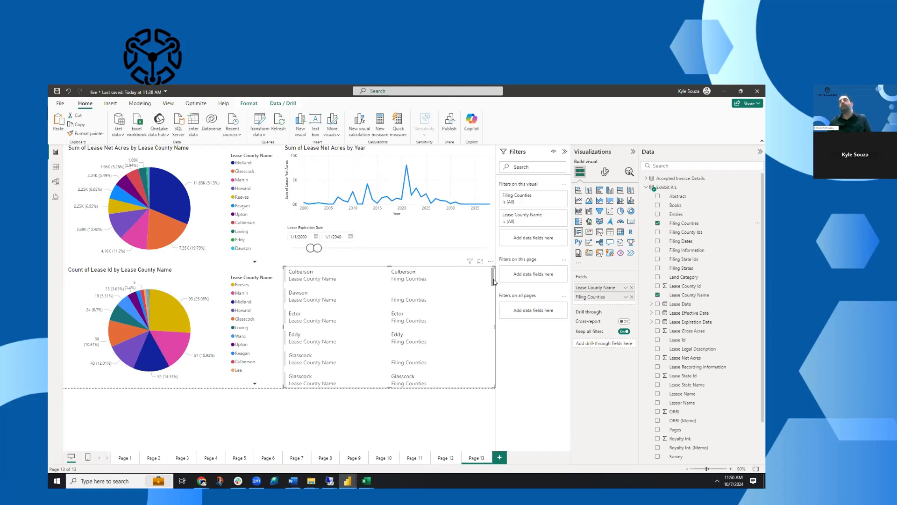
Step: Cross-filter the page by the Culberson record in the multi-row card, compare the charts, and clear the cross-filter
left_click(421, 275)
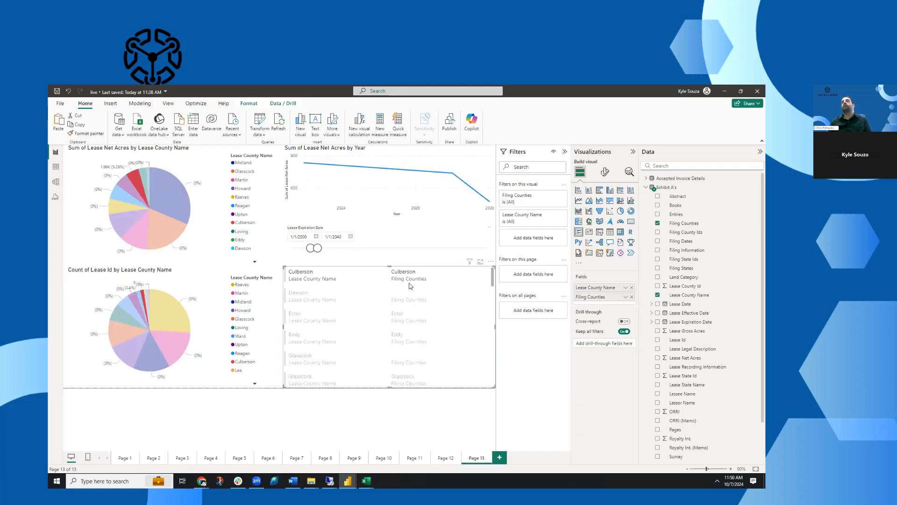
scroll(444, 302, "down", 2)
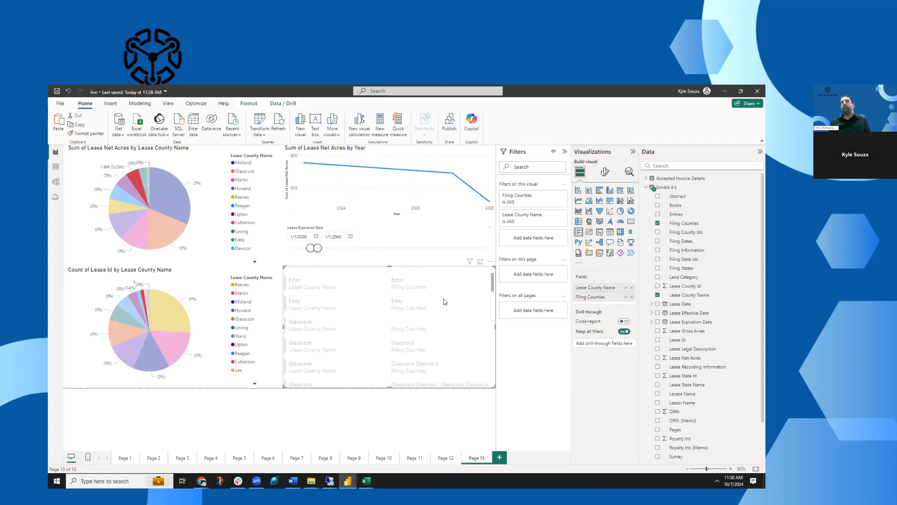
scroll(464, 303, "up", 2)
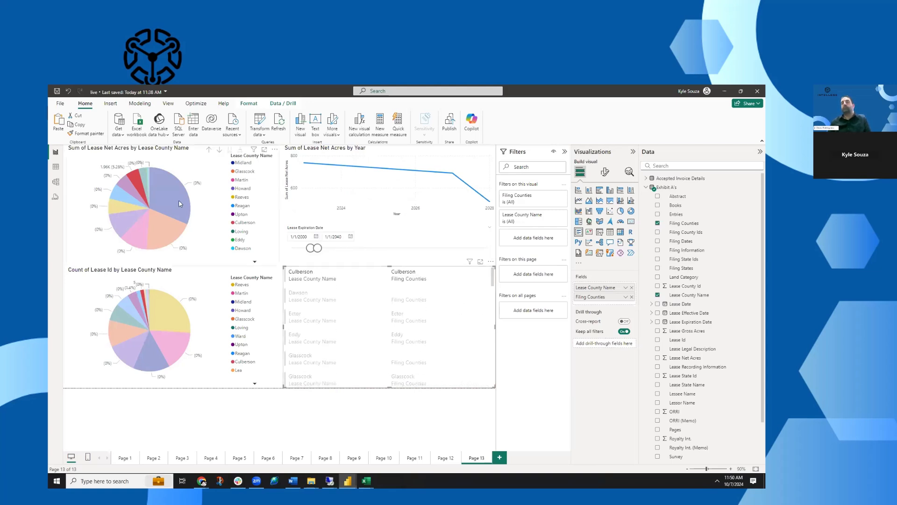
left_click(141, 183)
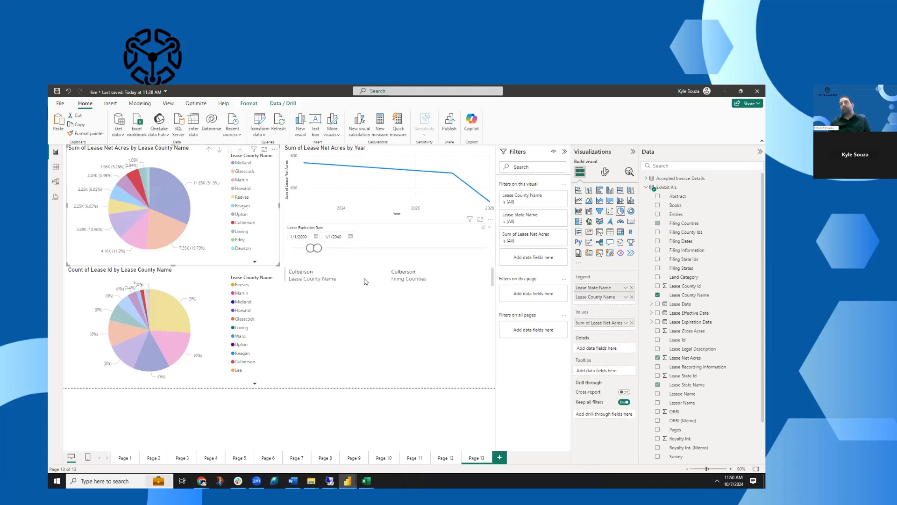
left_click(135, 187)
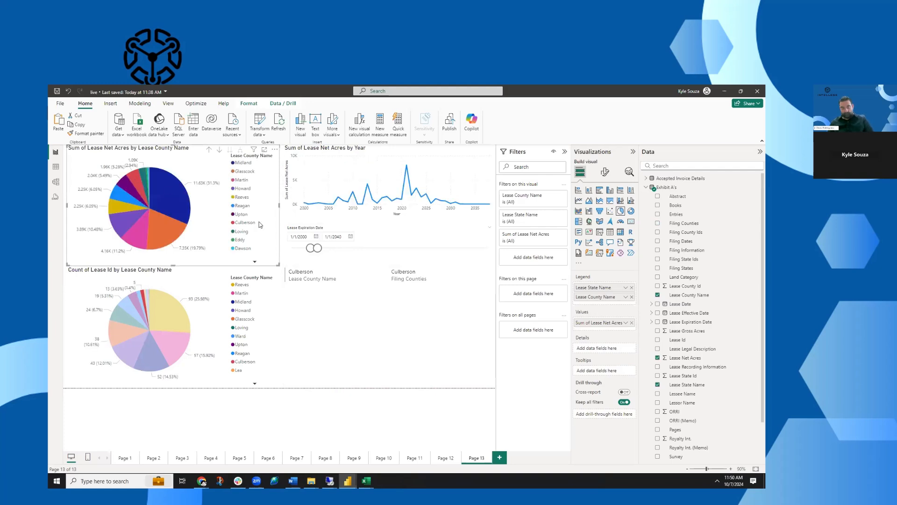
Step: Review the multi-row card's records, comparing each Lease County Name with its Filing Counties from Culberson through Midland
scroll(444, 292, "down", 1)
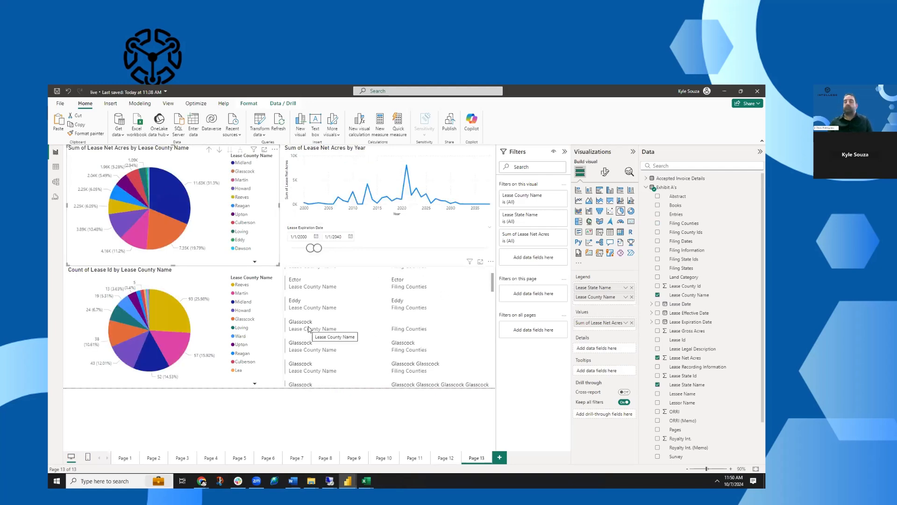
scroll(435, 346, "down", 2)
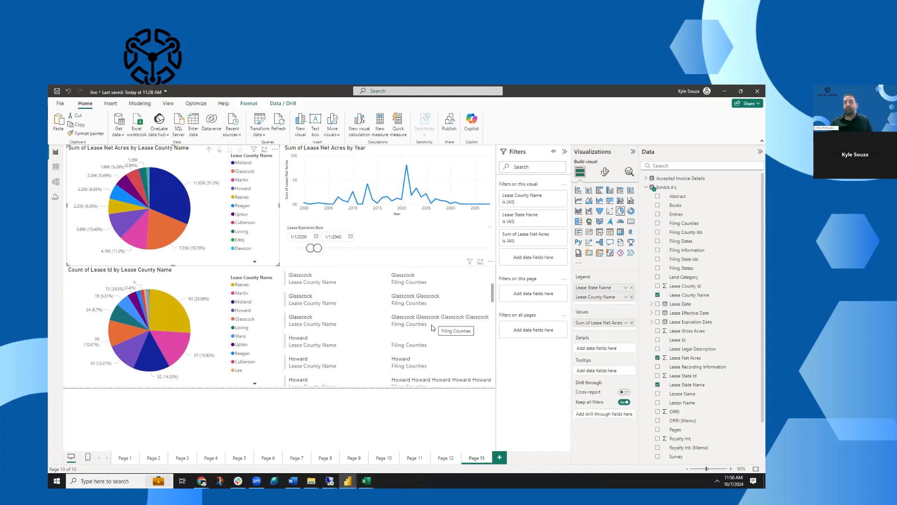
scroll(433, 328, "down", 2)
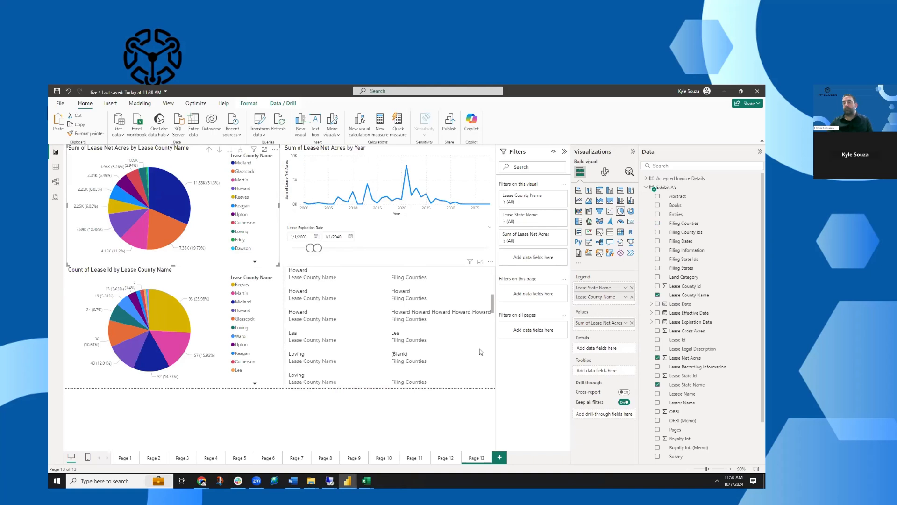
scroll(458, 360, "down", 2)
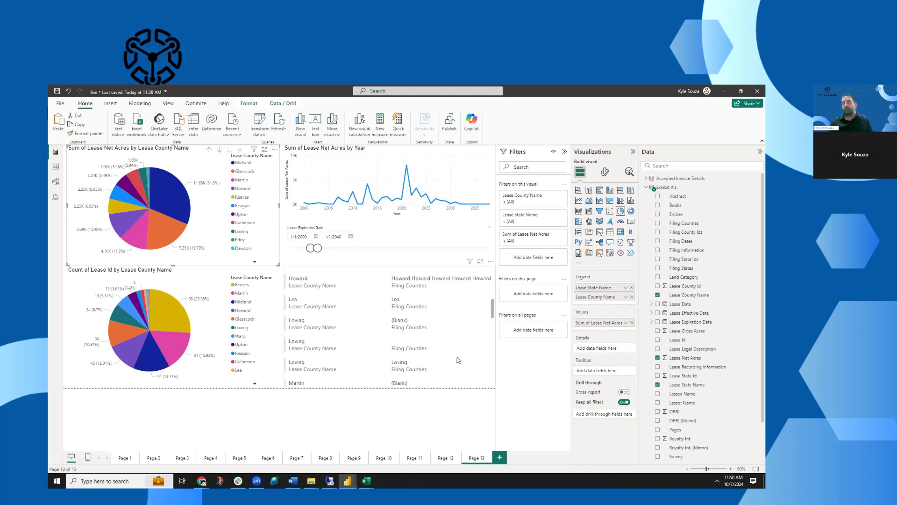
scroll(458, 360, "down", 4)
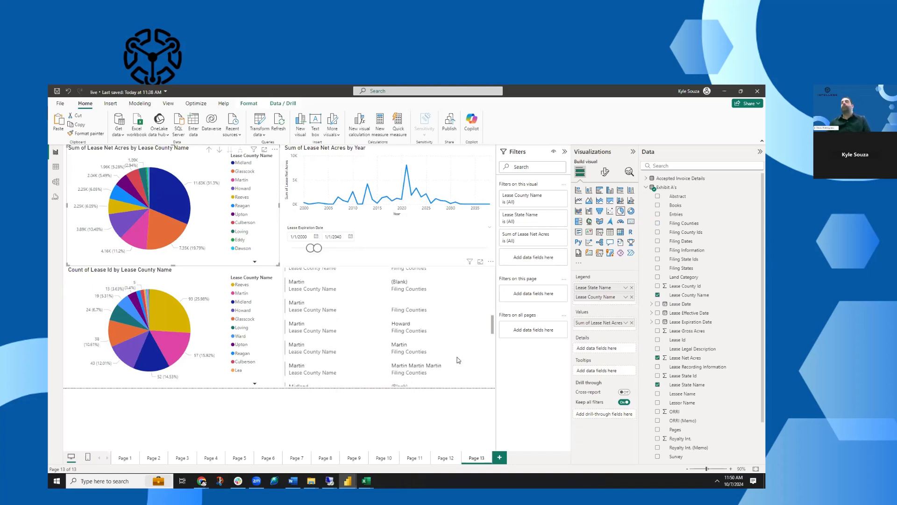
scroll(458, 360, "down", 3)
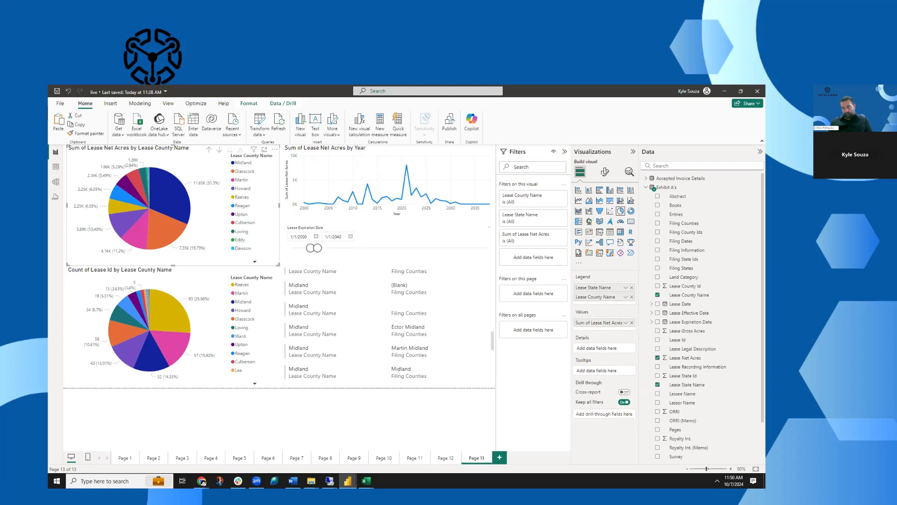
Step: Add a new blank page to the report after Page 13
left_click(501, 457)
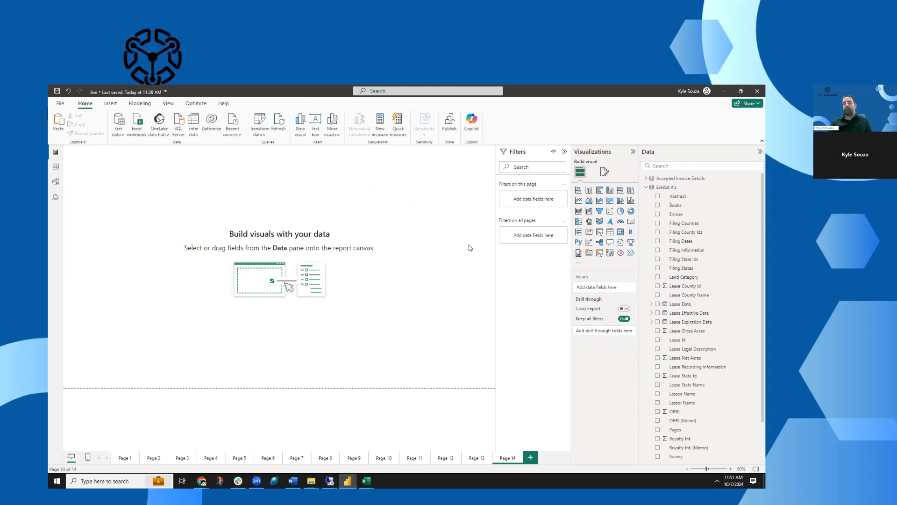
Step: Insert a table visual on the blank page and fill it with Lease Id from Exhibit A's
left_click(610, 232)
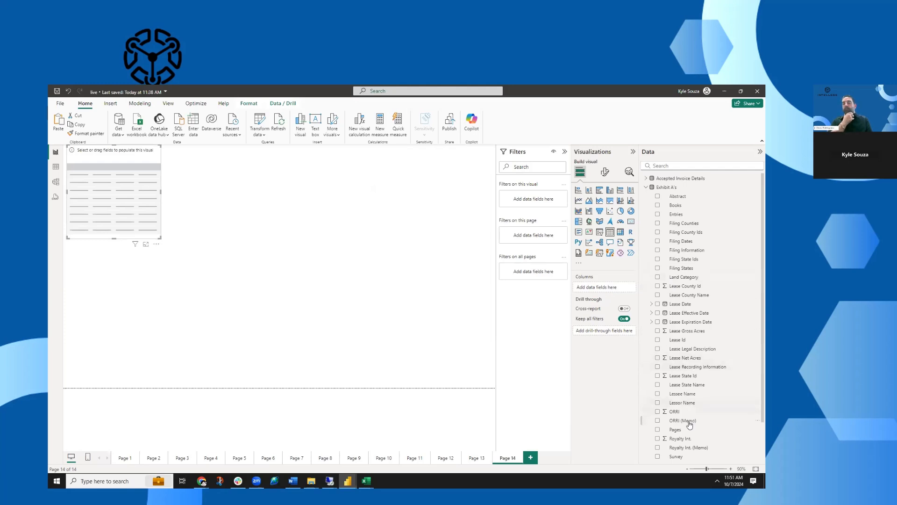
left_click_drag(679, 341, 133, 179)
left_click(298, 191)
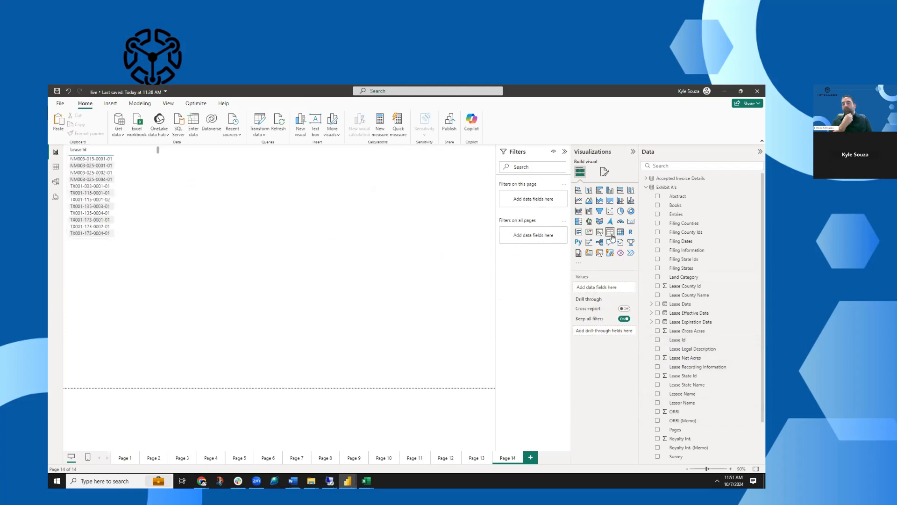
Step: Add a second table visual below the first and fill it with Tract Id from Lease and Tract Data Report
left_click(610, 232)
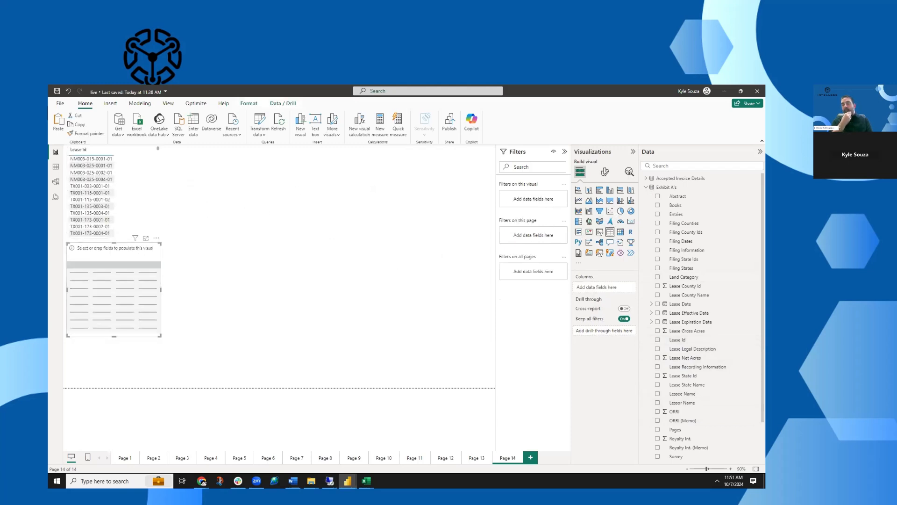
scroll(681, 345, "down", 1)
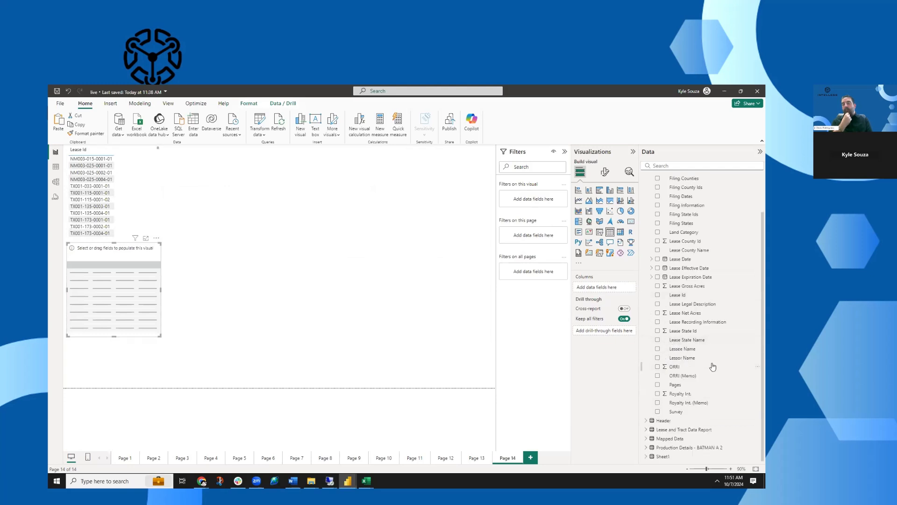
scroll(713, 366, "up", 1)
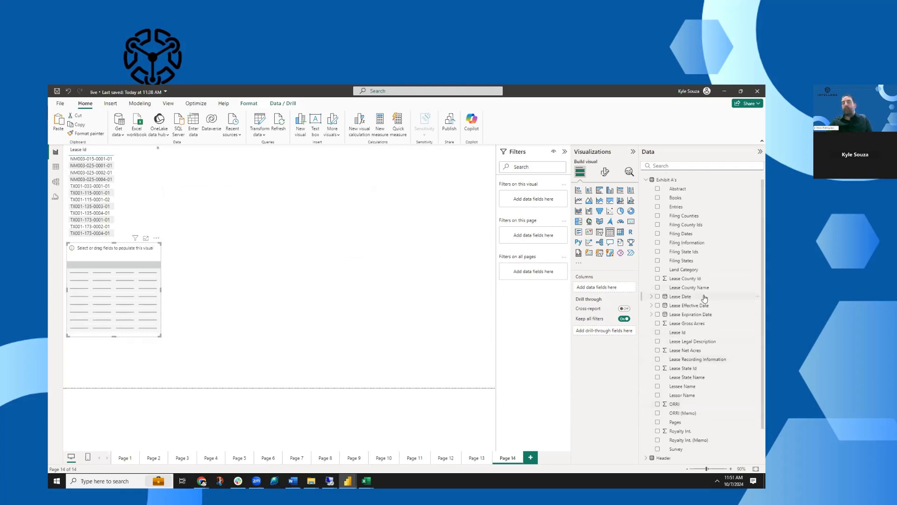
scroll(701, 322, "up", 1)
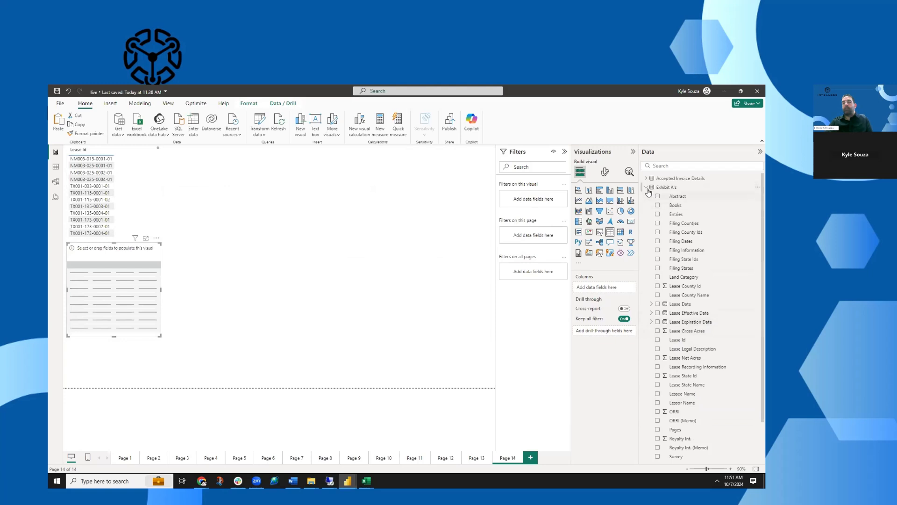
left_click(646, 188)
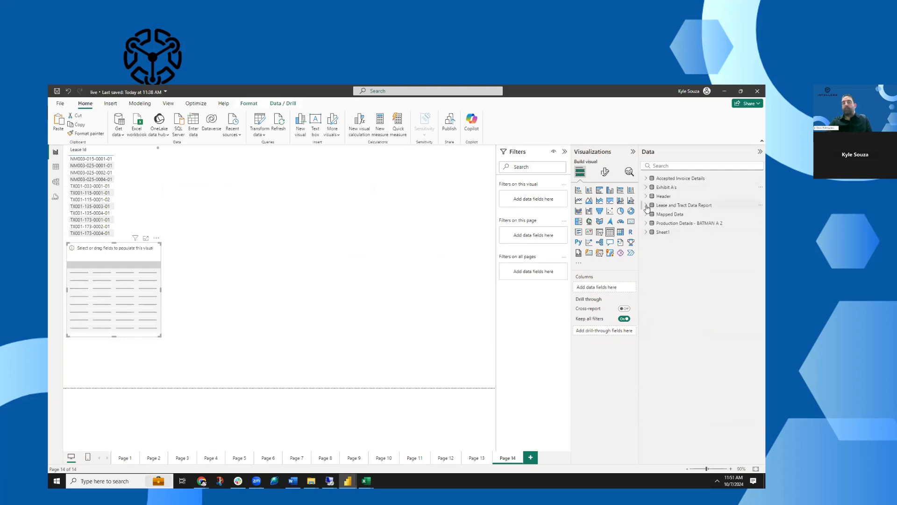
left_click(653, 205)
scroll(710, 281, "down", 1)
scroll(711, 281, "down", 1)
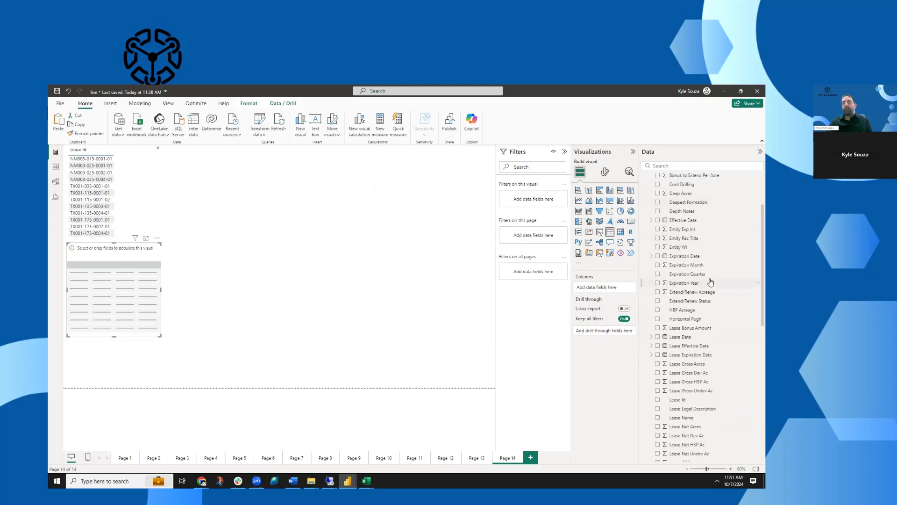
scroll(710, 281, "down", 2)
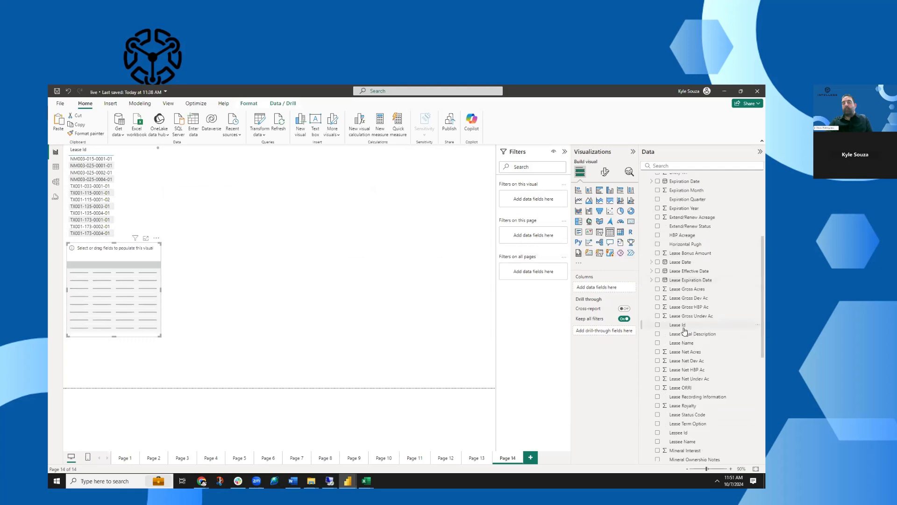
scroll(692, 333, "down", 2)
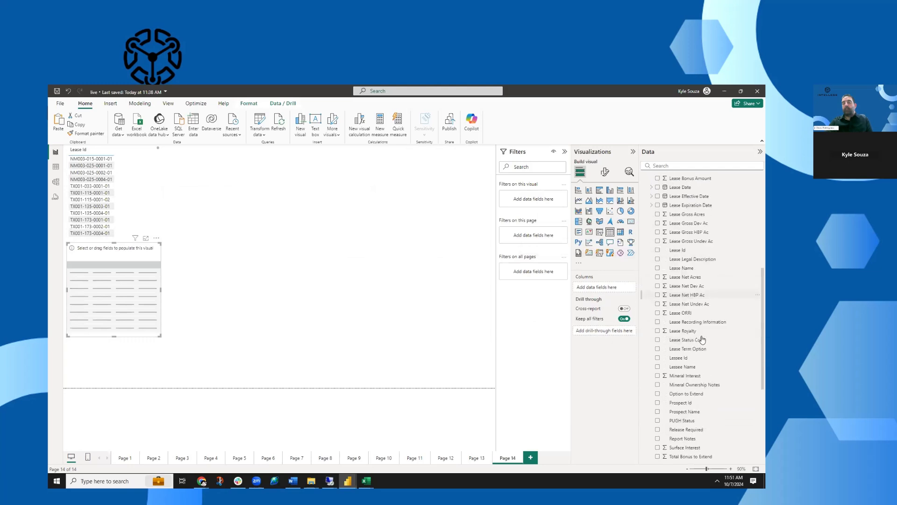
scroll(702, 340, "down", 1)
left_click_drag(673, 455, 135, 262)
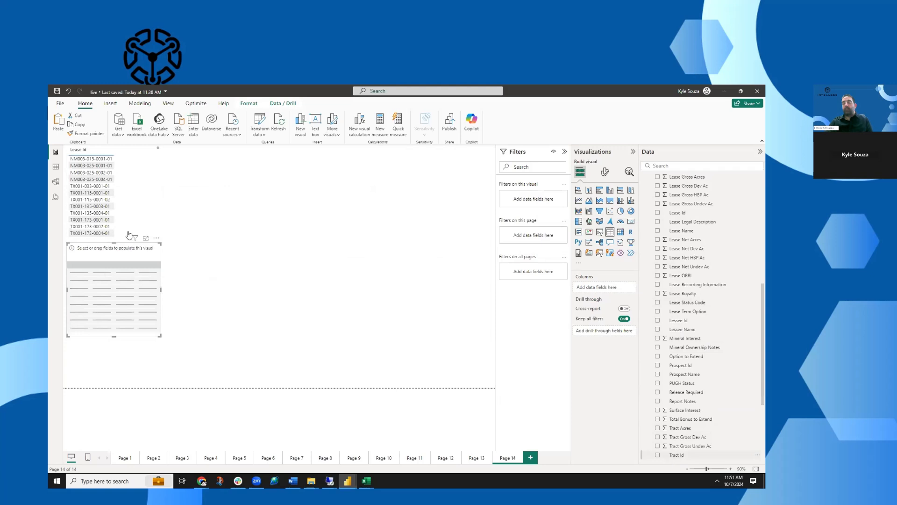
Step: Replace the first table's column with Lease Id from Lease and Tract Data Report
left_click(123, 192)
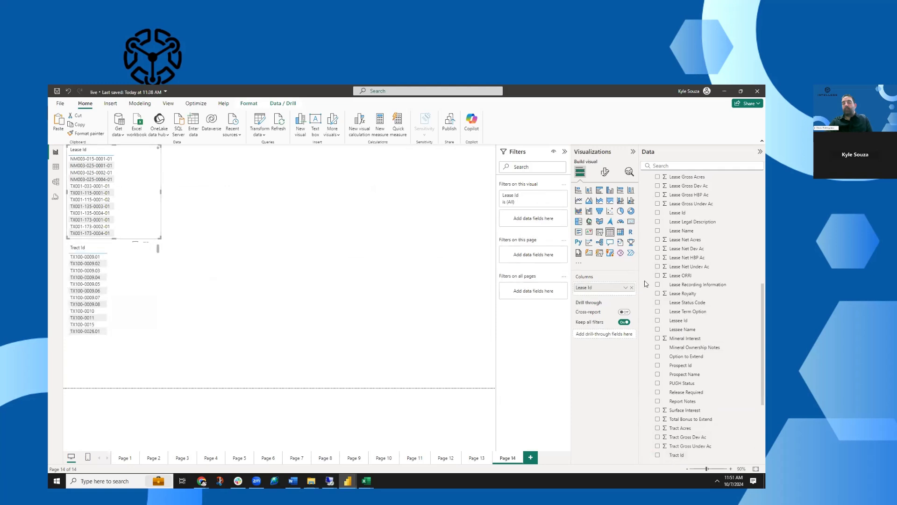
left_click(631, 287)
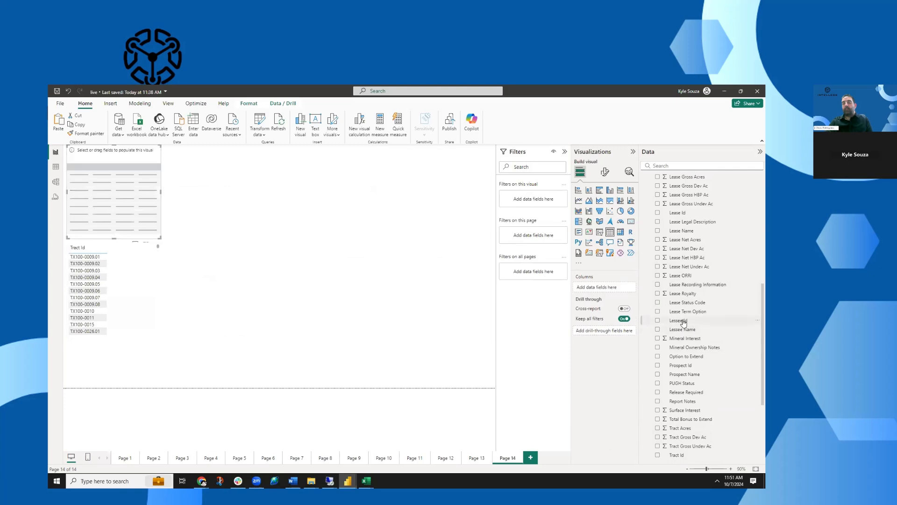
left_click_drag(680, 213, 603, 286)
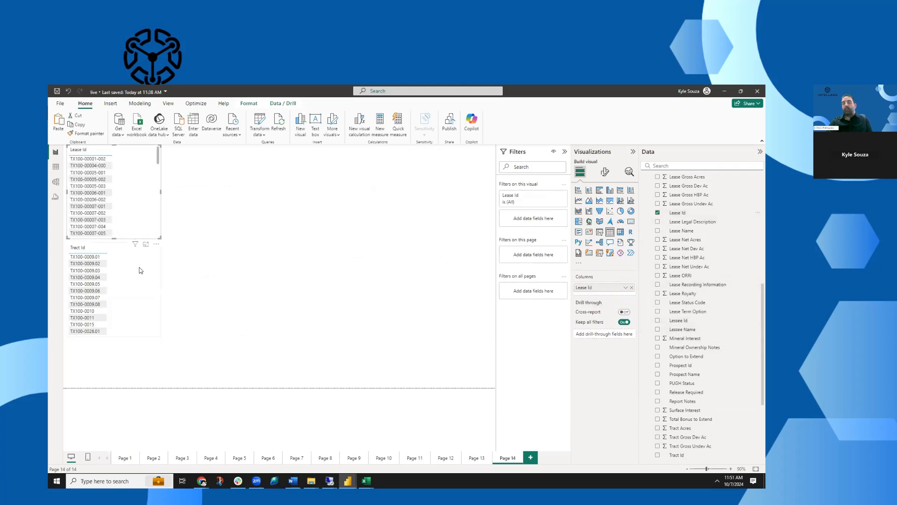
Step: Move the Tract Id table to the page's upper right corner, level with the Lease Id table
left_click(156, 277)
left_click_drag(150, 282, 498, 169)
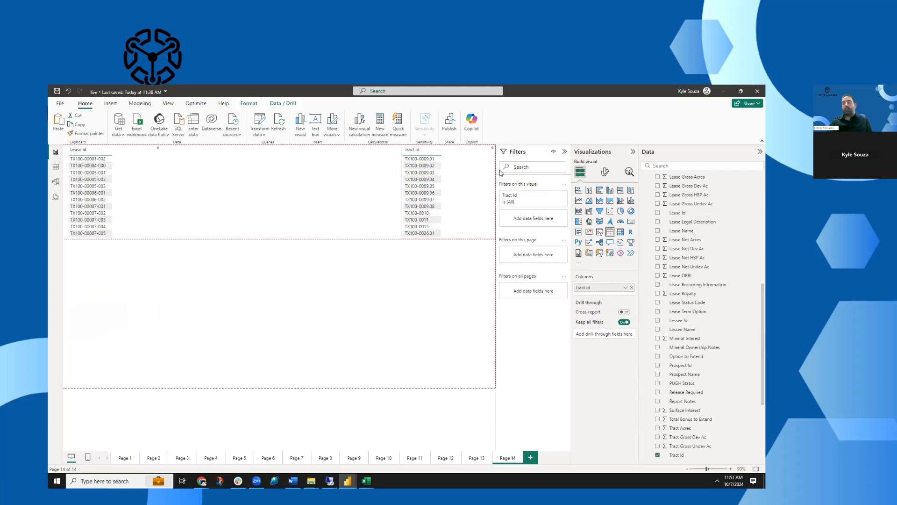
left_click(444, 315)
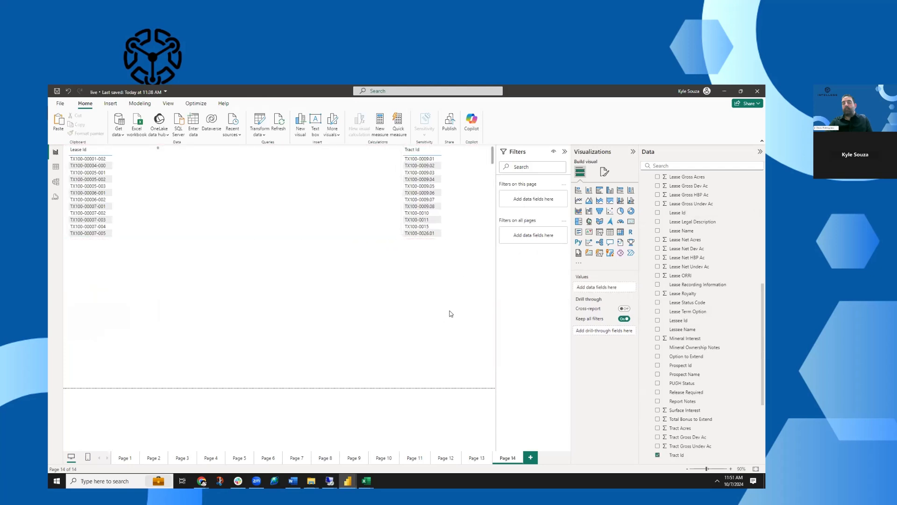
Step: Add a decomposition tree below the Lease Id table, sized to about half the page width and down to the page's bottom edge
left_click(600, 243)
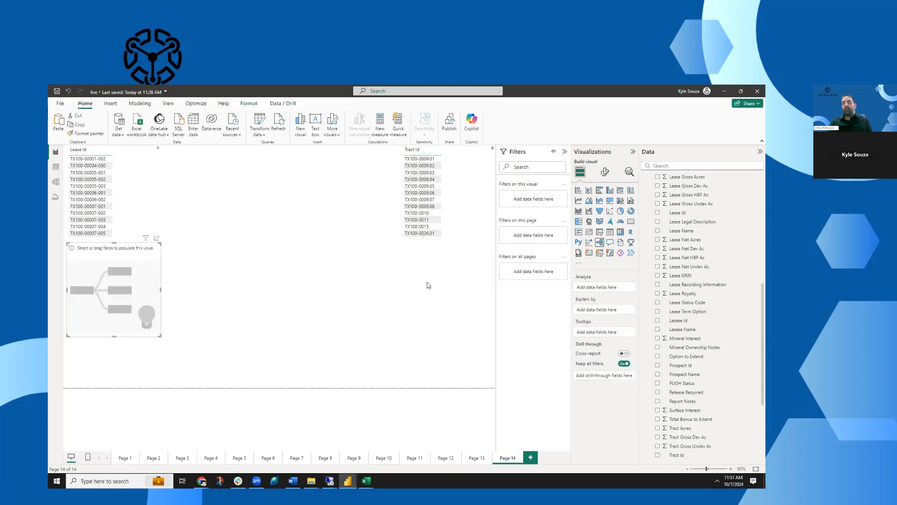
left_click_drag(159, 334, 447, 423)
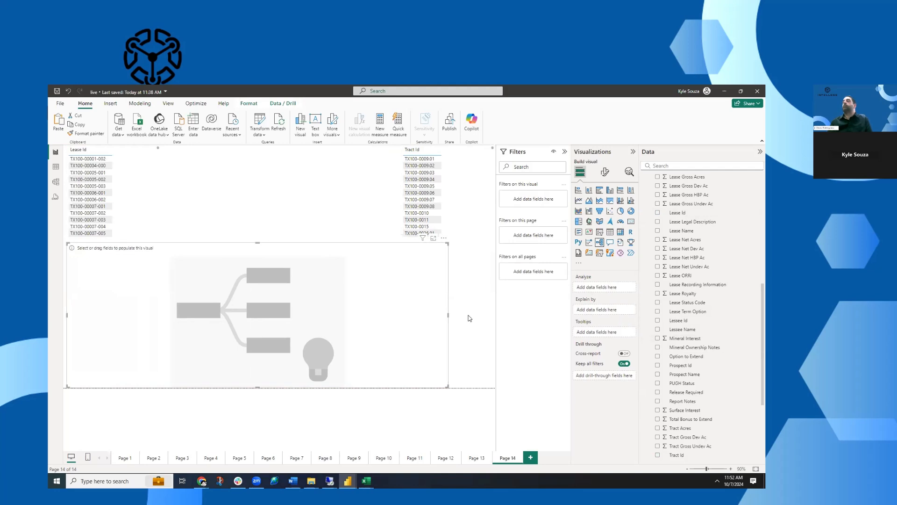
left_click_drag(449, 315, 294, 297)
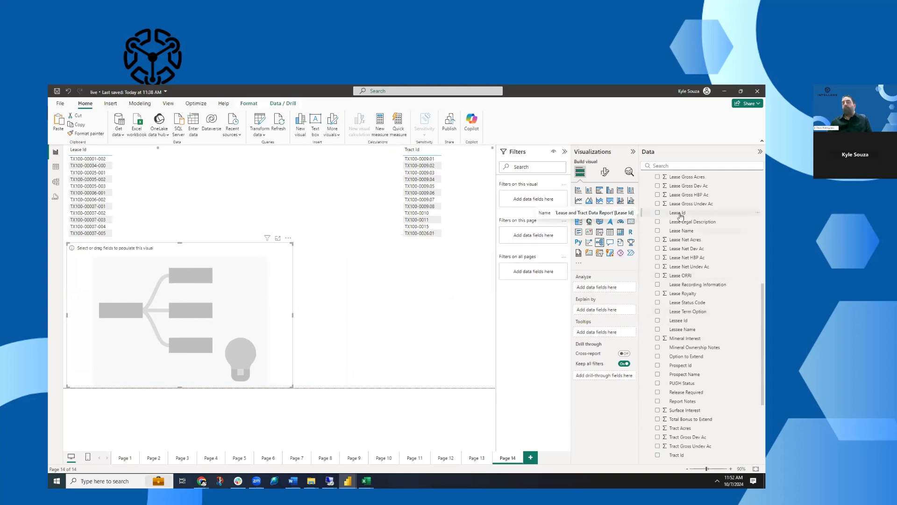
Step: Set the decomposition tree to analyze Count of Lease Id explained by Tract Id, and expand it by Tract Id
left_click_drag(681, 217, 609, 290)
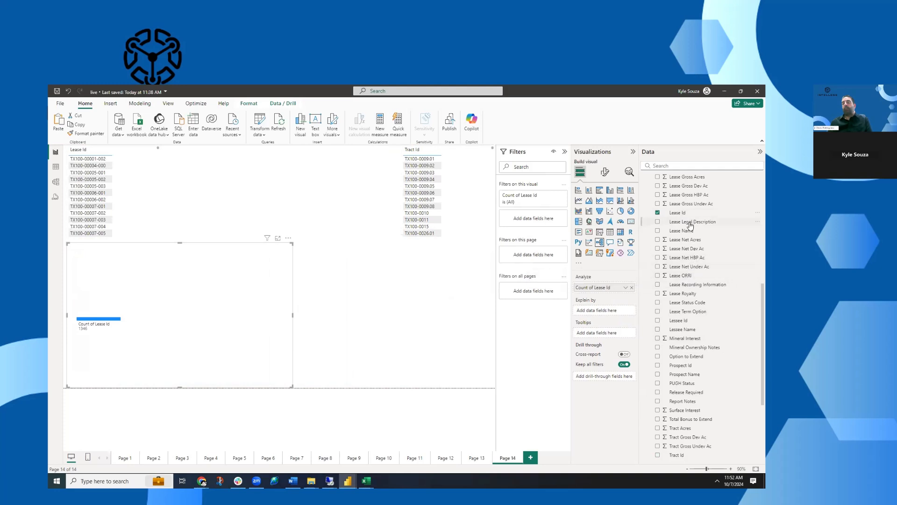
left_click_drag(676, 456, 603, 310)
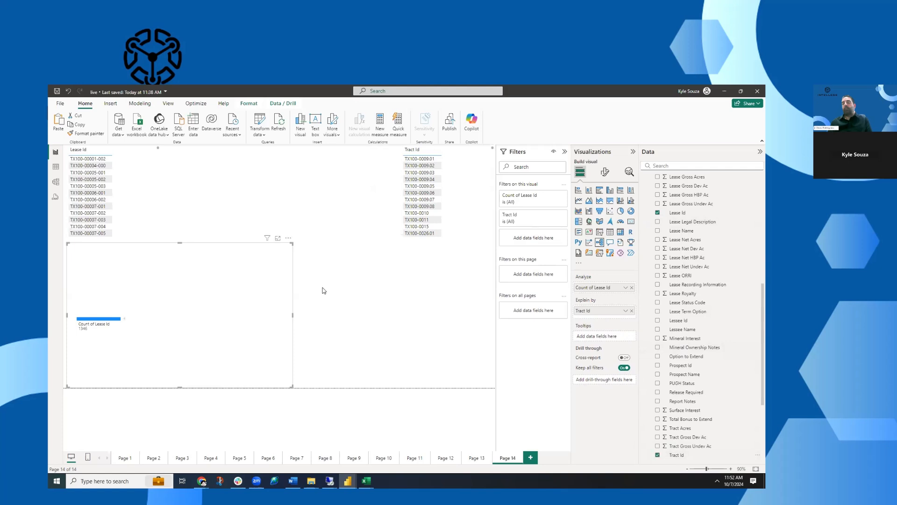
left_click(124, 320)
left_click(145, 340)
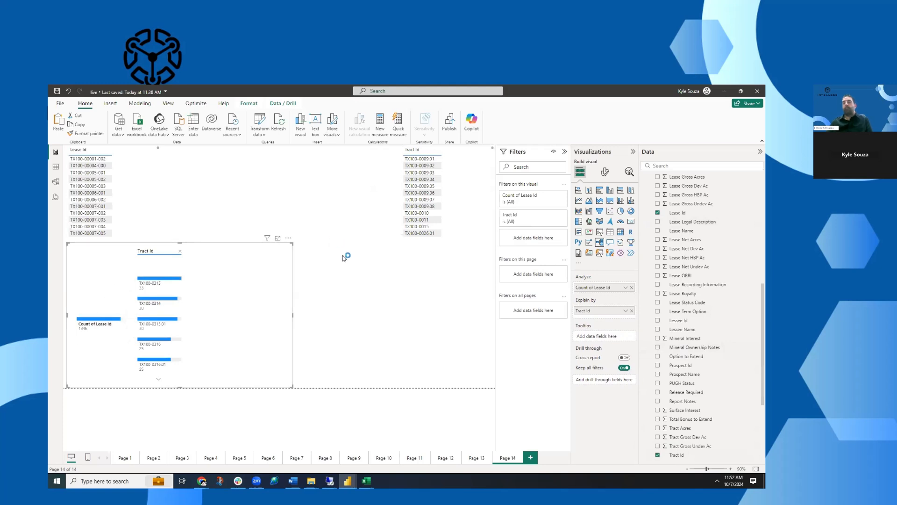
Step: Duplicate the decomposition tree to the right of the original and swap its fields to analyze Count of Tract Id explained by Lease Id
left_click(289, 240)
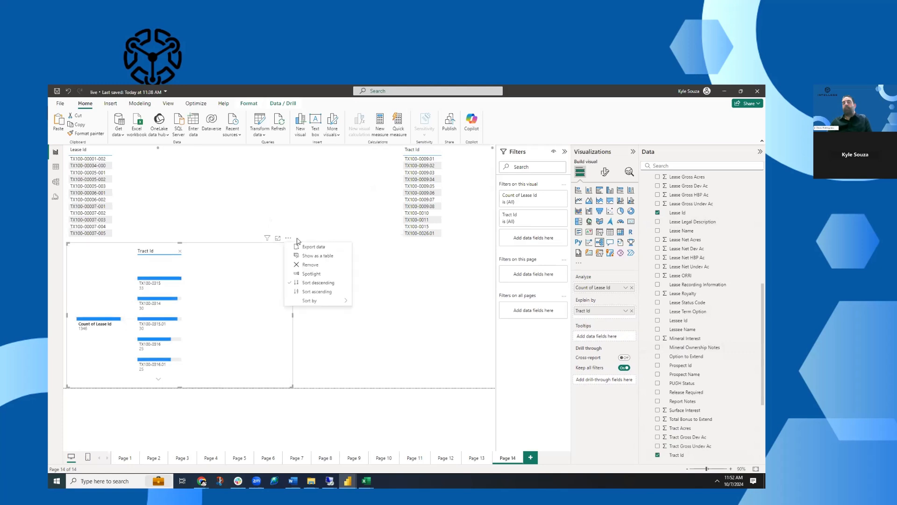
left_click(438, 253)
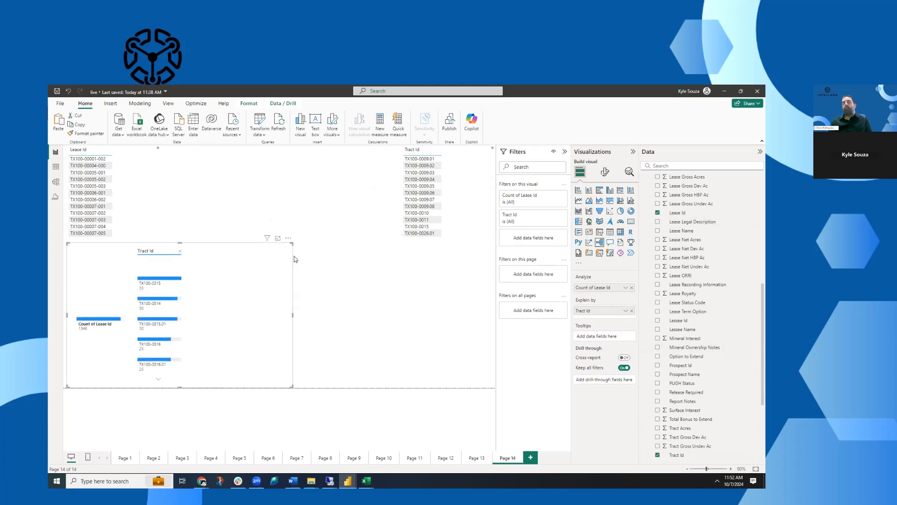
left_click_drag(289, 238, 496, 247)
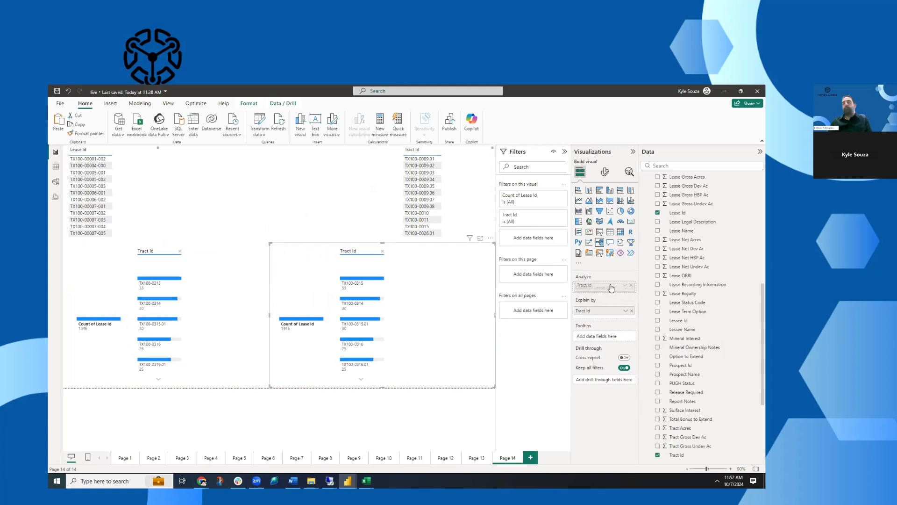
mouse_move(608, 288)
left_mouse_down()
mouse_move(609, 321)
mouse_move(610, 289)
left_mouse_up()
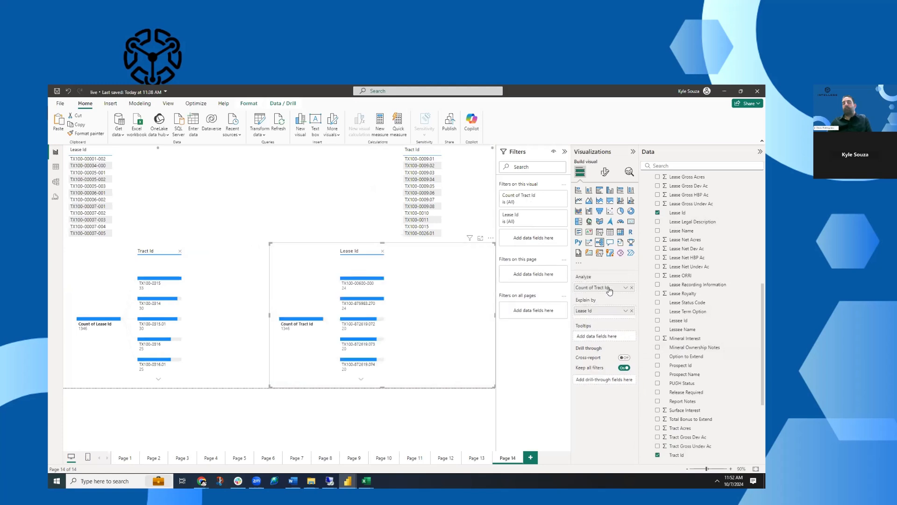
left_click(316, 204)
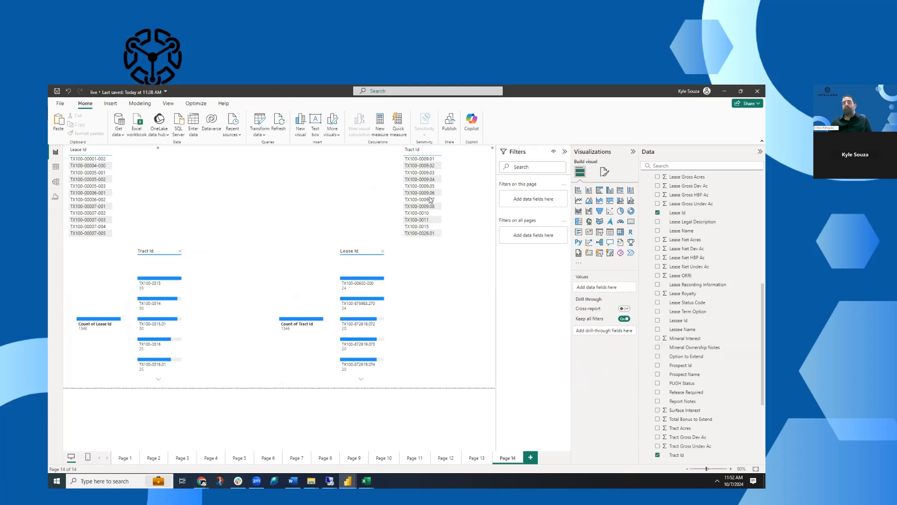
Step: Search the additional Power BI visuals for "text search", import Text search slicer, and place it between the two tables
left_click(580, 266)
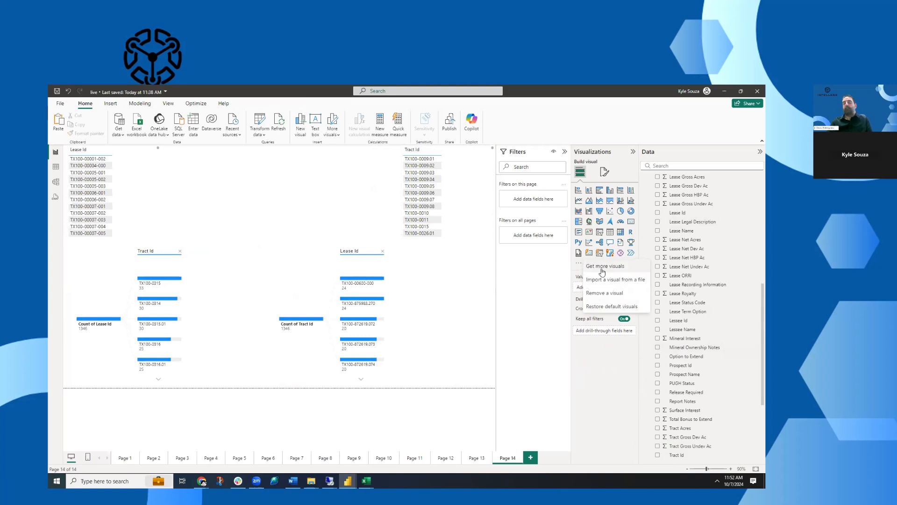
left_click(602, 266)
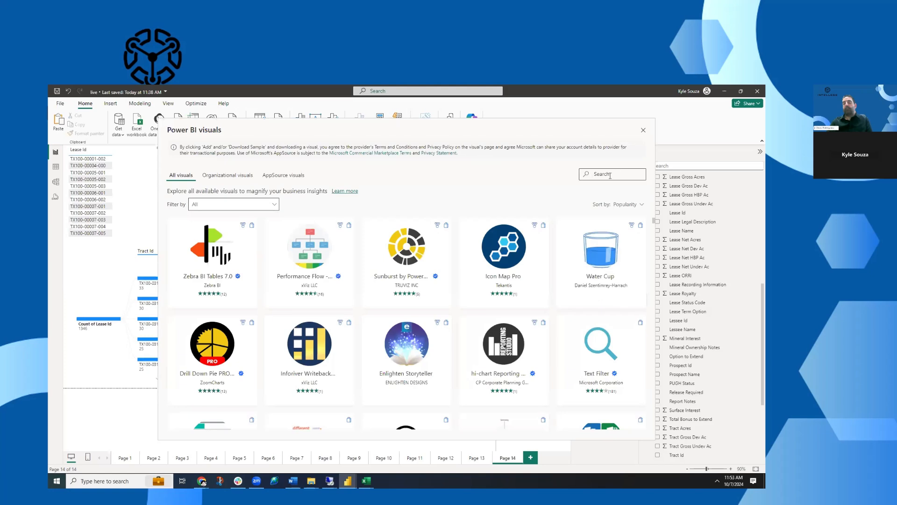
type("text search")
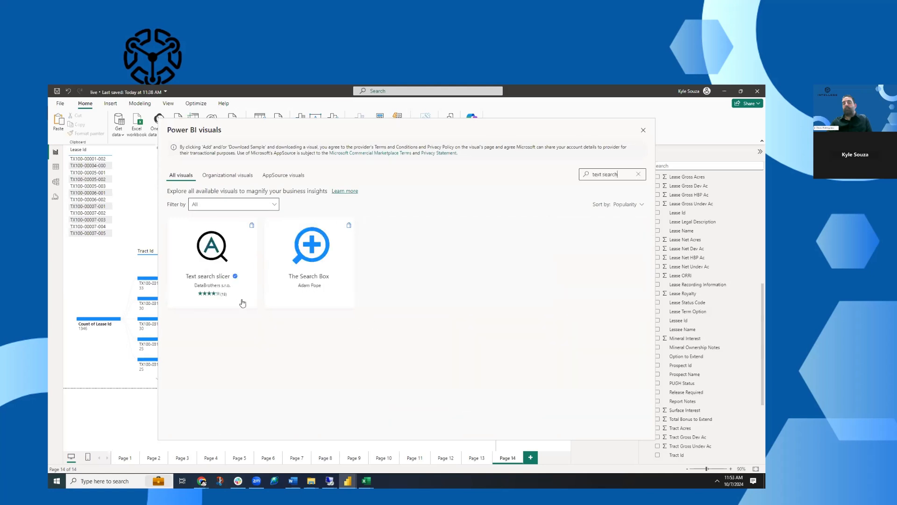
mouse_move(244, 285)
left_click(246, 270)
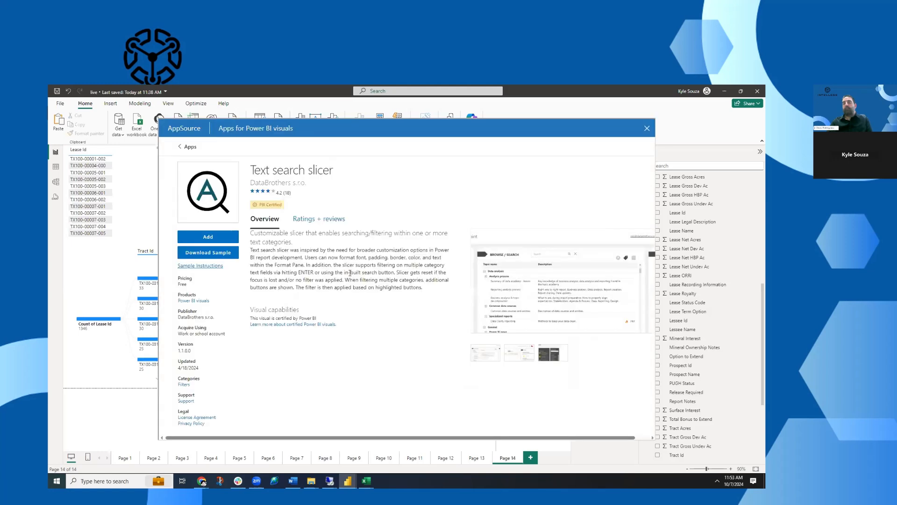
left_click(208, 237)
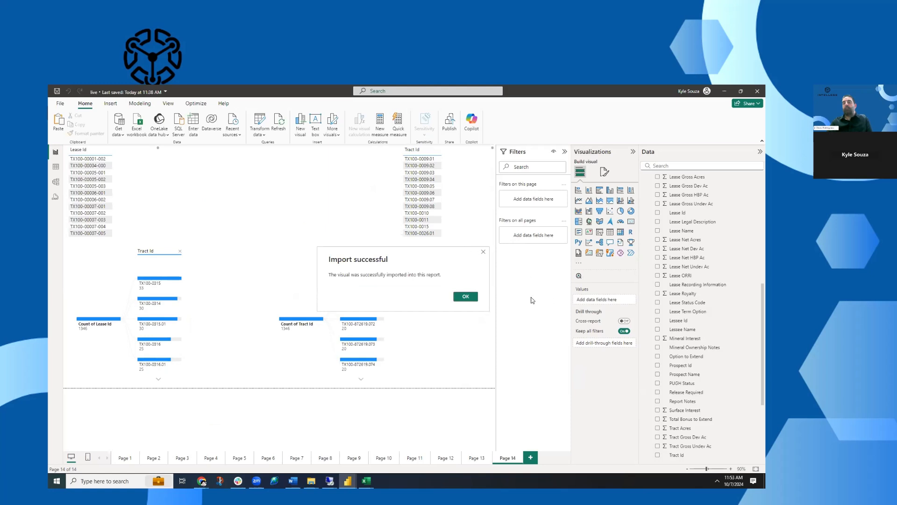
left_click(466, 299)
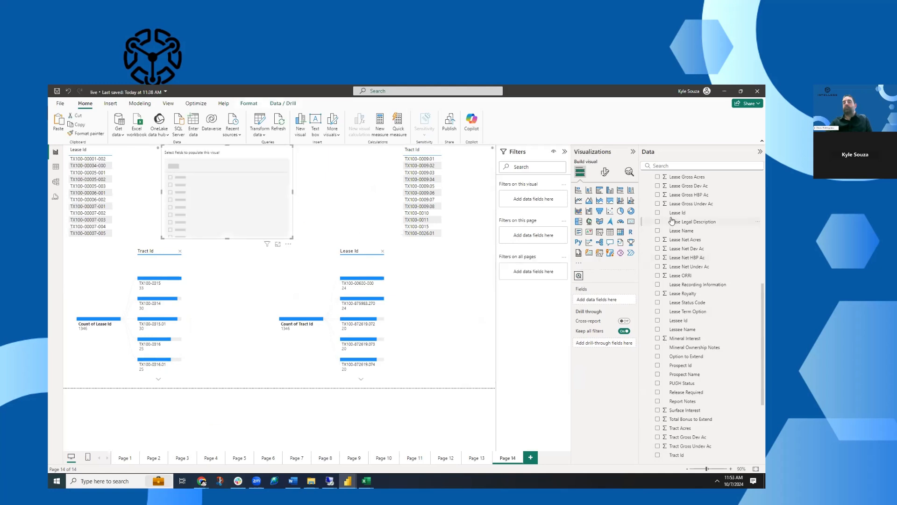
Step: Assign Well 1 from Lease and Tract Data Report as the text search slicer's field
left_click_drag(673, 214, 272, 185)
left_click_drag(673, 454, 321, 194)
scroll(688, 371, "down", 3)
left_click_drag(676, 386, 260, 204)
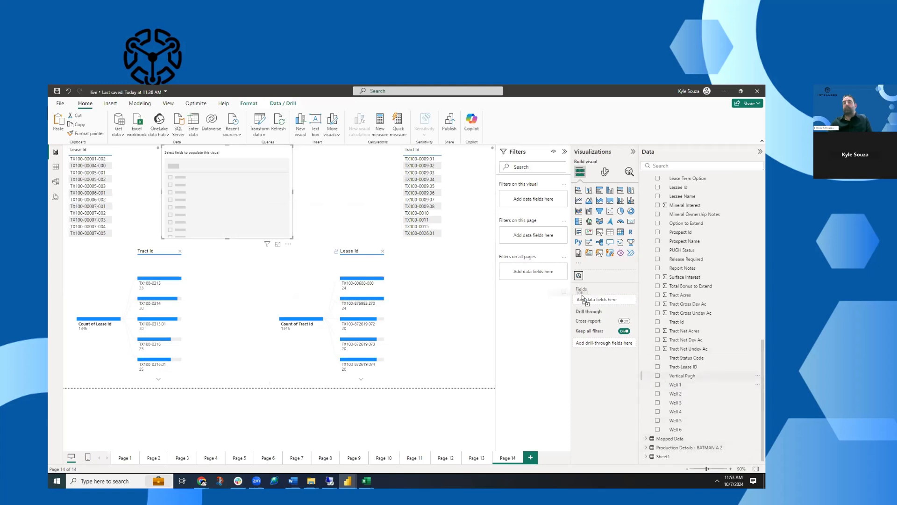
left_click_drag(593, 302, 593, 301)
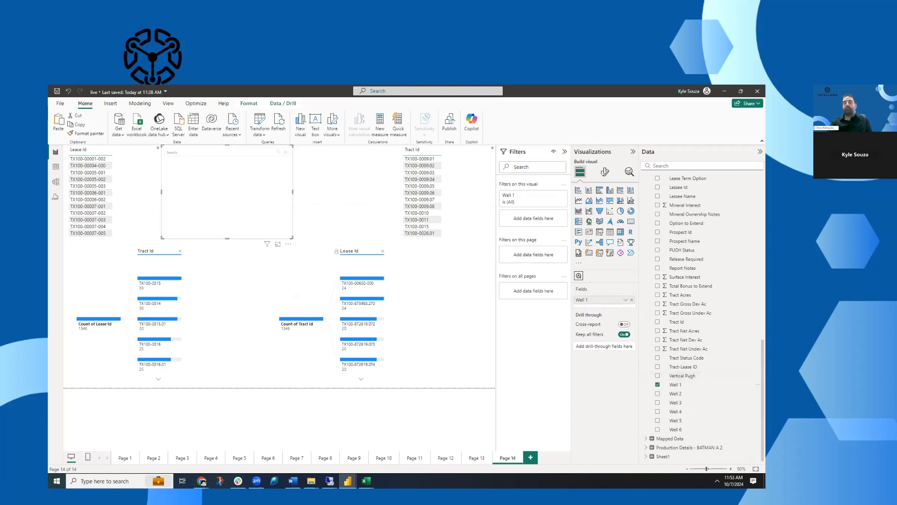
Step: Add Tract Id and Lease Id to the text search slicer's fields above Well 1
left_click_drag(678, 322, 611, 297)
left_click_drag(614, 301, 612, 300)
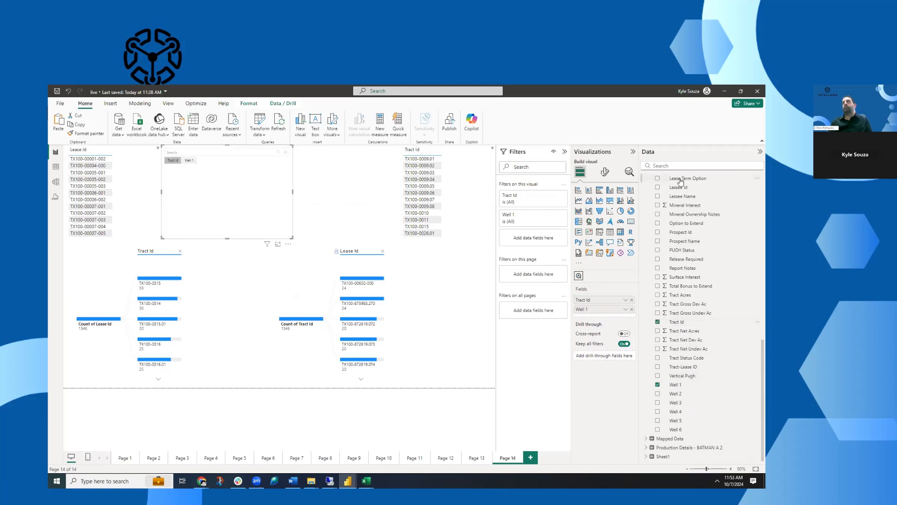
scroll(691, 205, "up", 3)
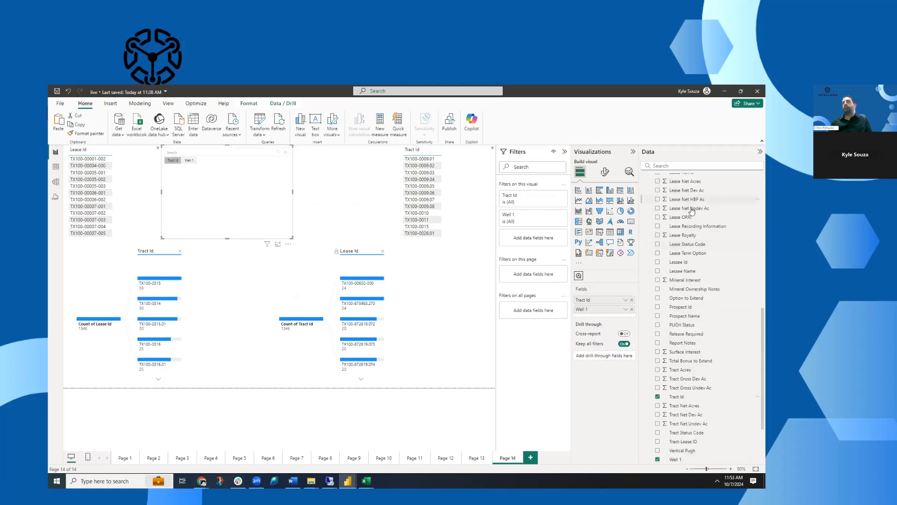
scroll(691, 208, "up", 3)
left_click_drag(677, 229, 603, 297)
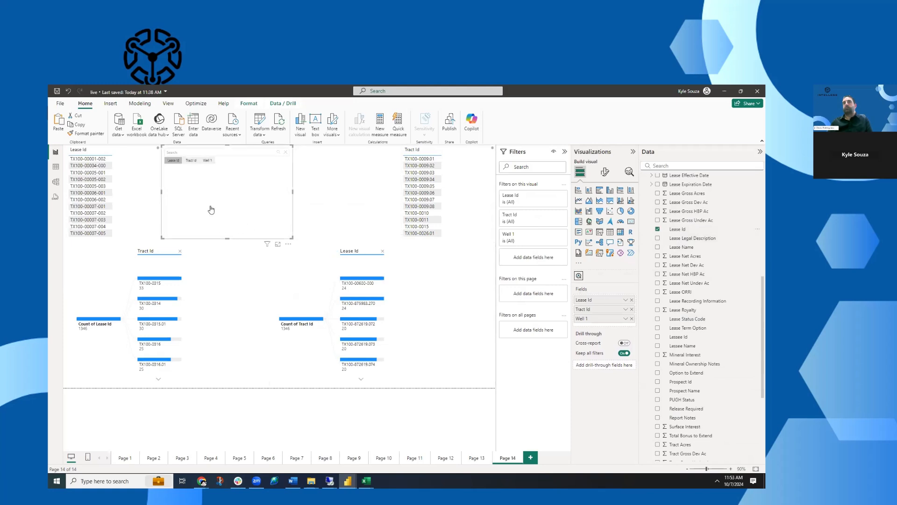
right_click(85, 161)
mouse_move(125, 221)
left_click(174, 164)
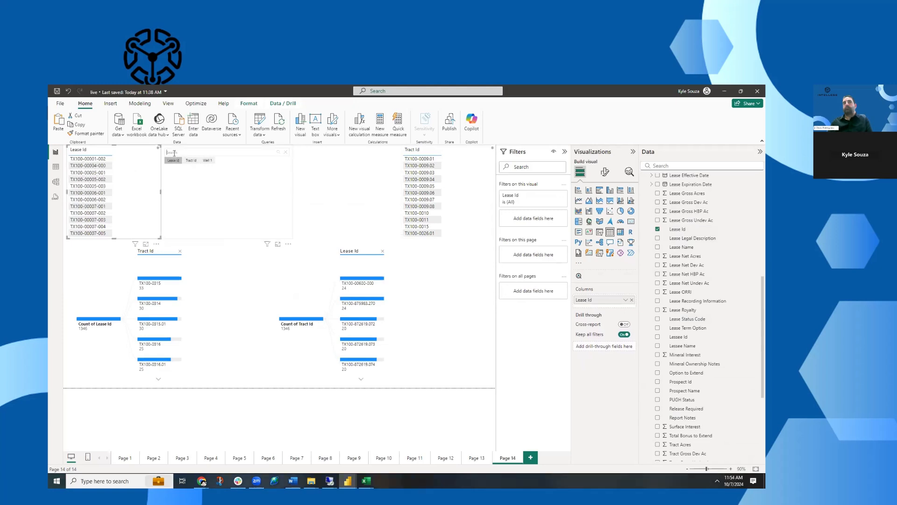
left_click(173, 153)
key("ctrl+v")
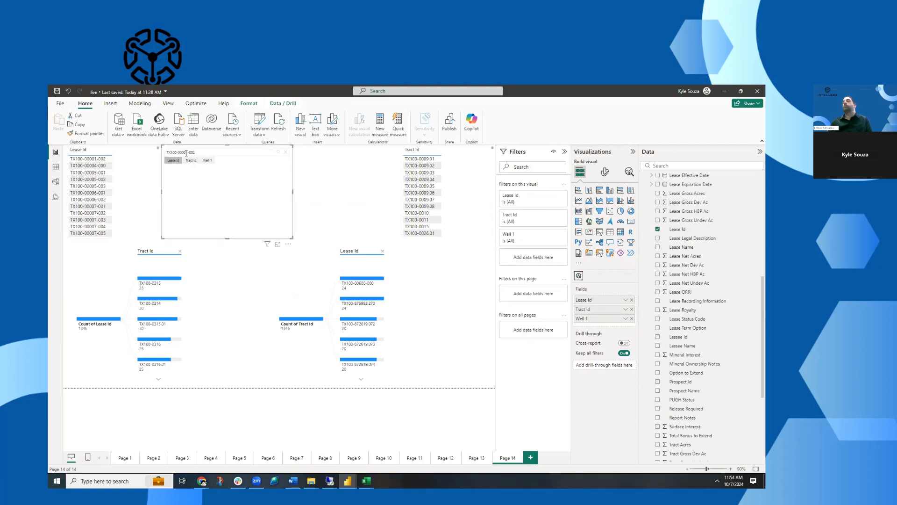
key("Return")
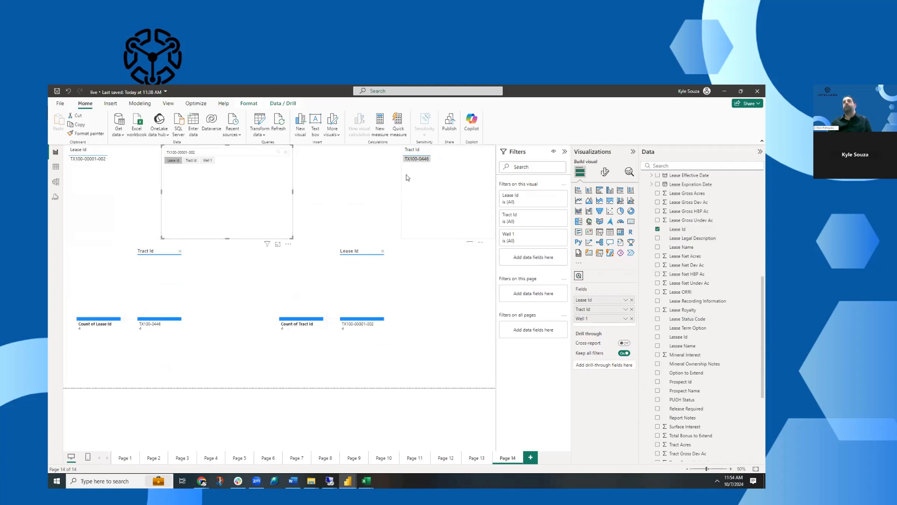
Step: Clear the lease search, switch the slicer to Tract Id and search for TX100-0009.05 copied from the tract table
left_click_drag(202, 152, 130, 154)
key("BackSpace")
left_click(191, 160)
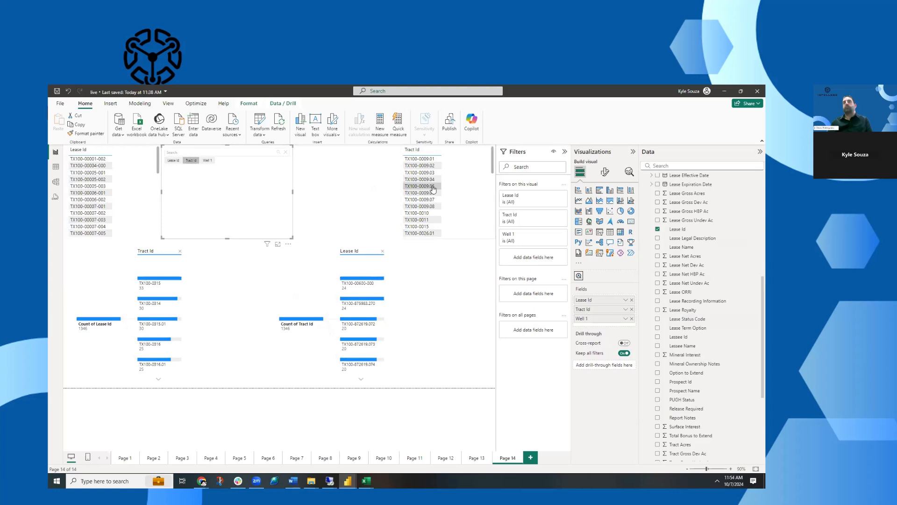
right_click(435, 189)
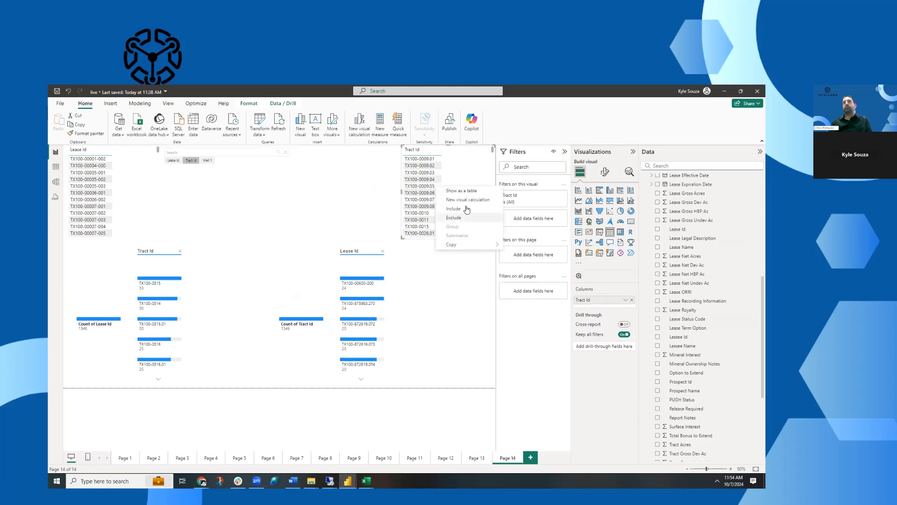
mouse_move(481, 246)
left_click(538, 244)
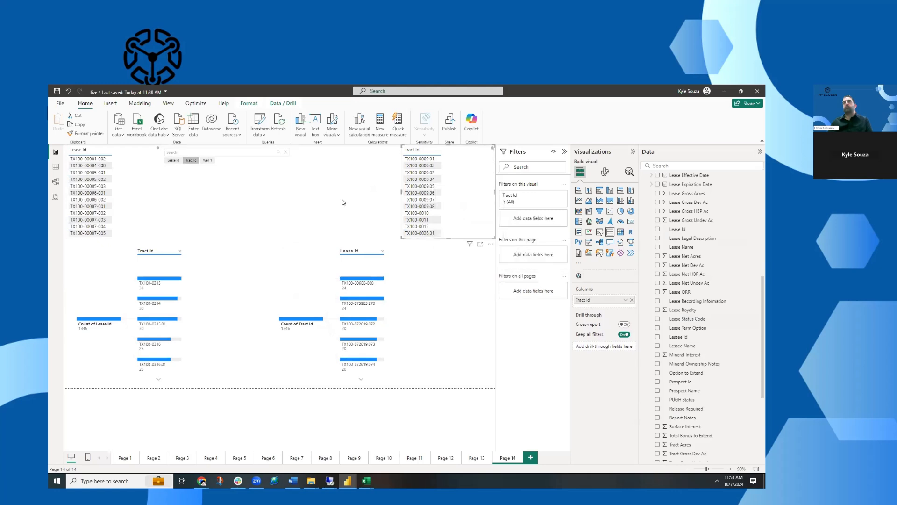
left_click(201, 151)
type("TX100-0009.05")
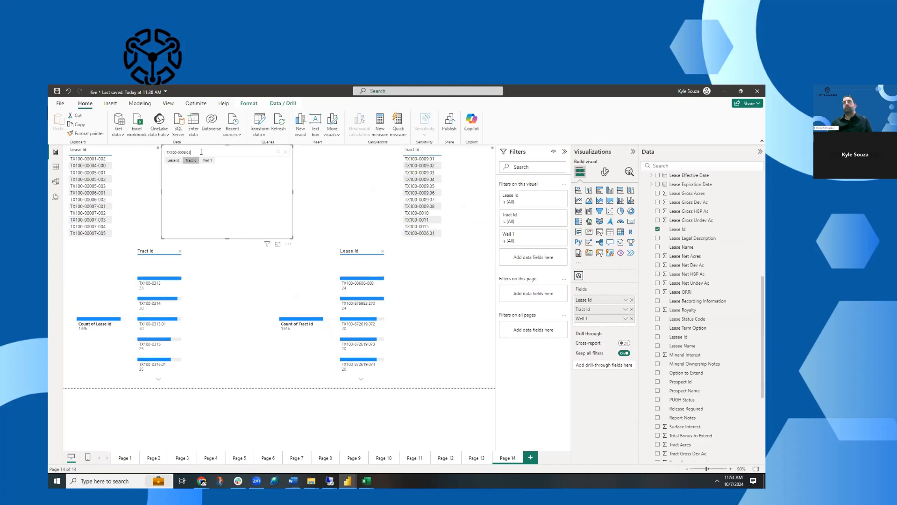
key("Return")
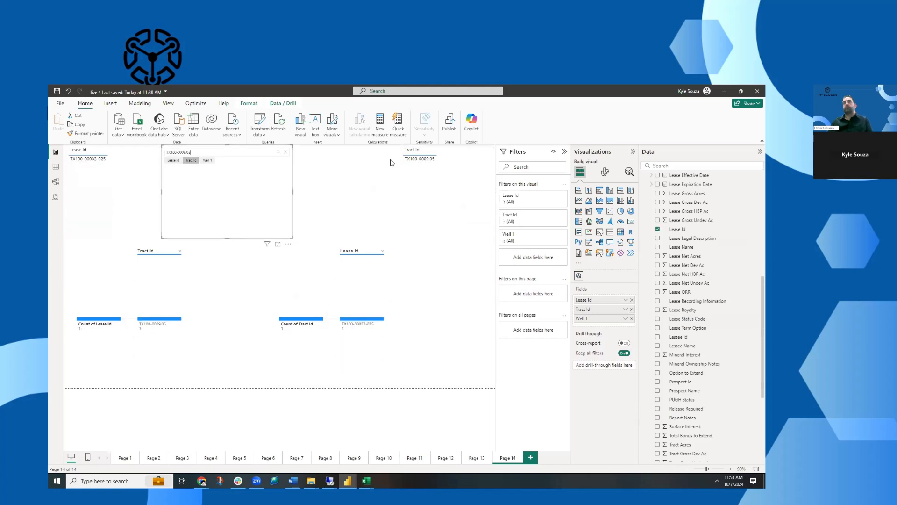
Step: Clear the tract search, switch the slicer to Well 1 and search for "bruce"
left_click(286, 152)
left_click(208, 160)
left_click(210, 153)
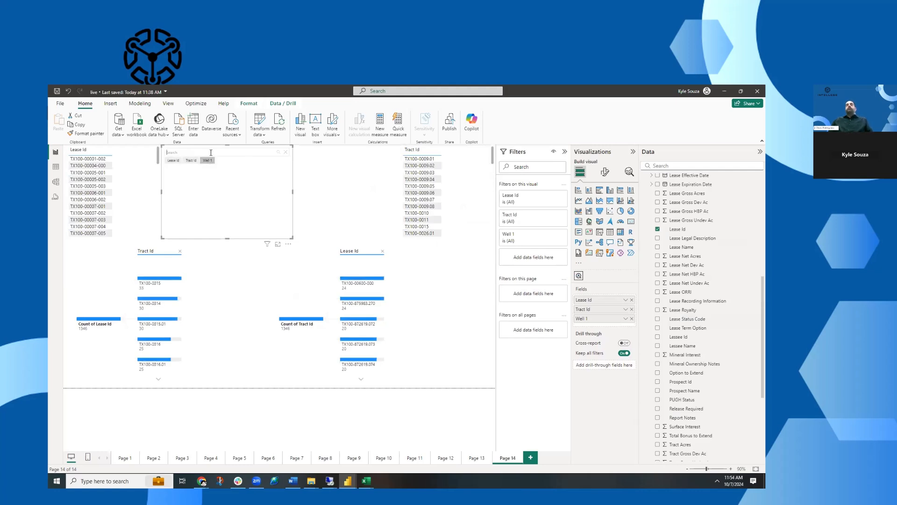
type("bruce")
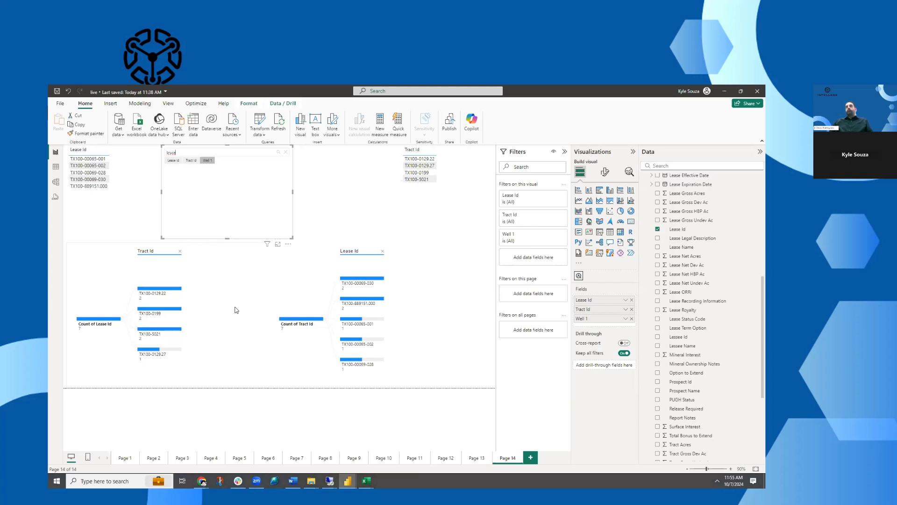
left_click_drag(201, 152, 165, 153)
key("BackSpace")
Step: Review the PUGH status map, the January 2025 lease tables and the acreage dashboard on pages 12, 11 and 10, returning to page 12
left_click(444, 458)
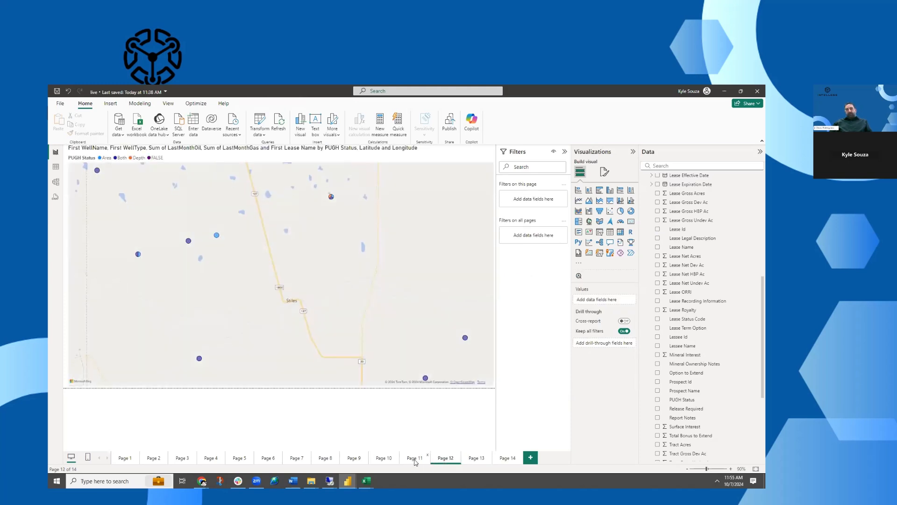
left_click(414, 459)
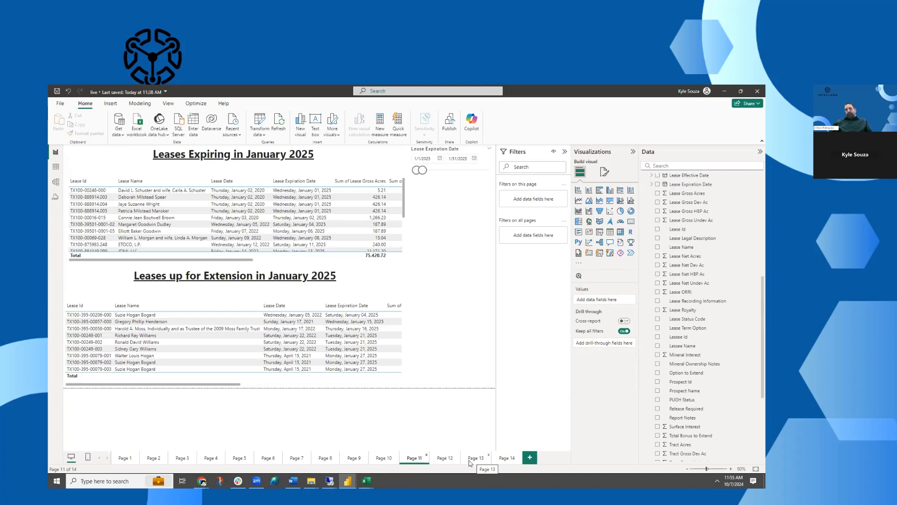
left_click(384, 458)
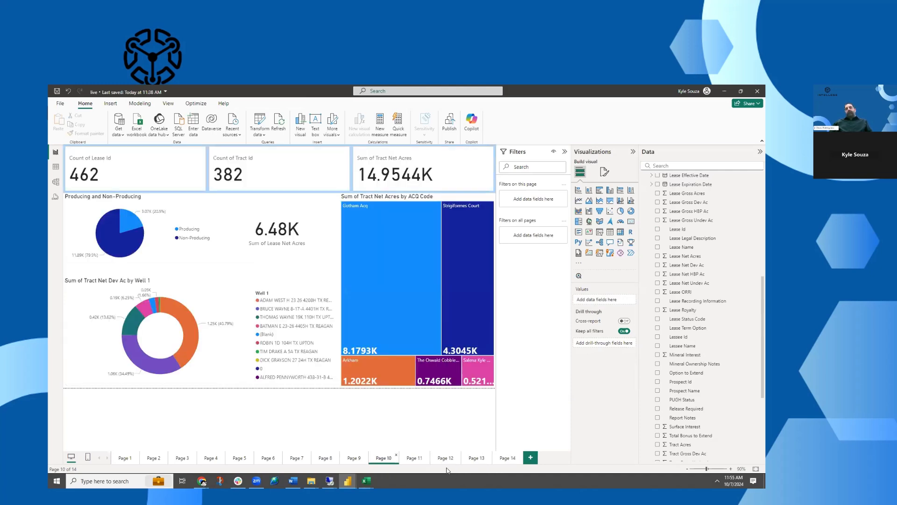
left_click(445, 459)
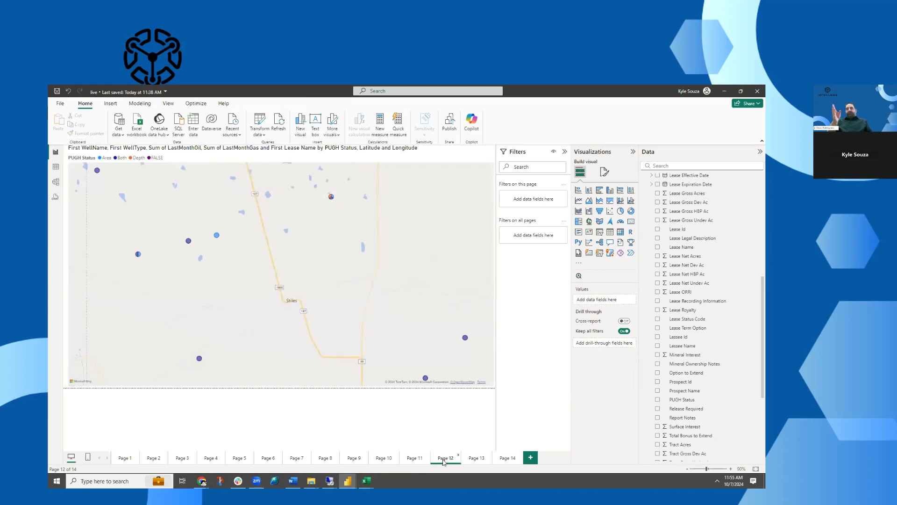
Step: Examine the page formatting options for page 12, including the Wallpaper settings, and return to the visual building options
left_click(604, 172)
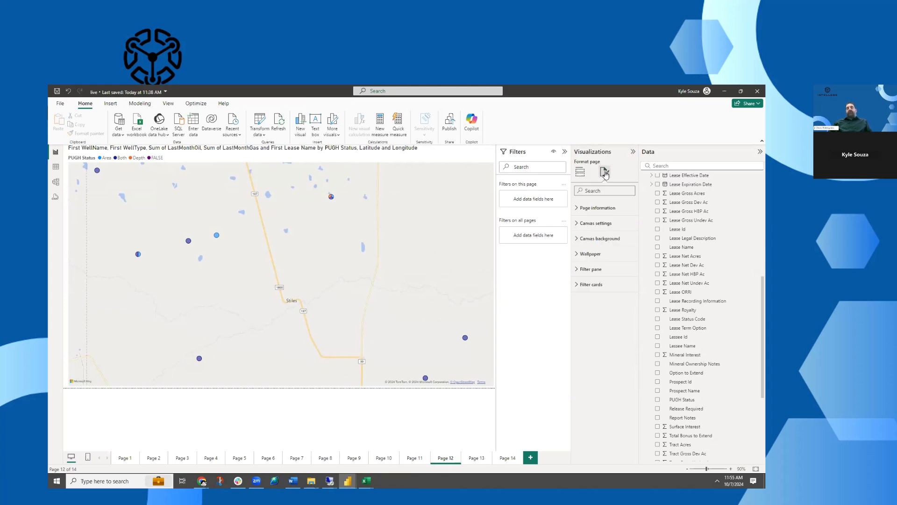
left_click(603, 225)
left_click(603, 228)
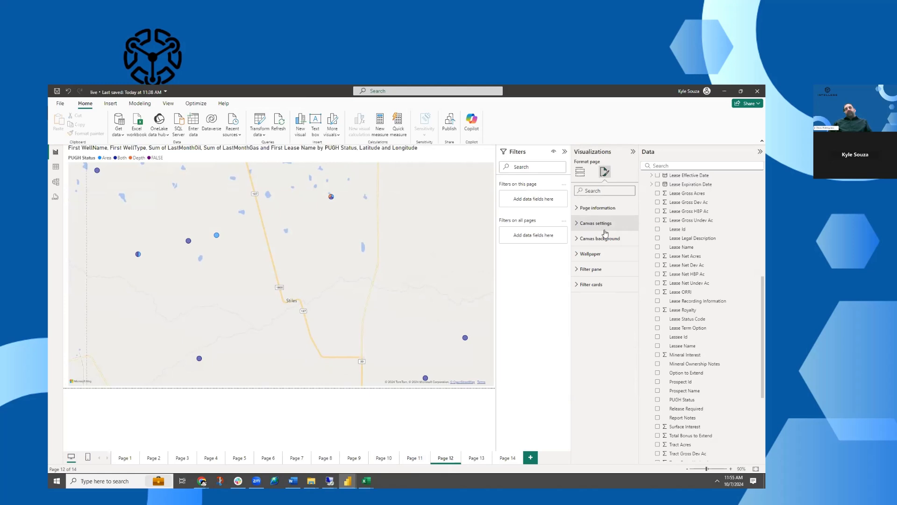
left_click(604, 259)
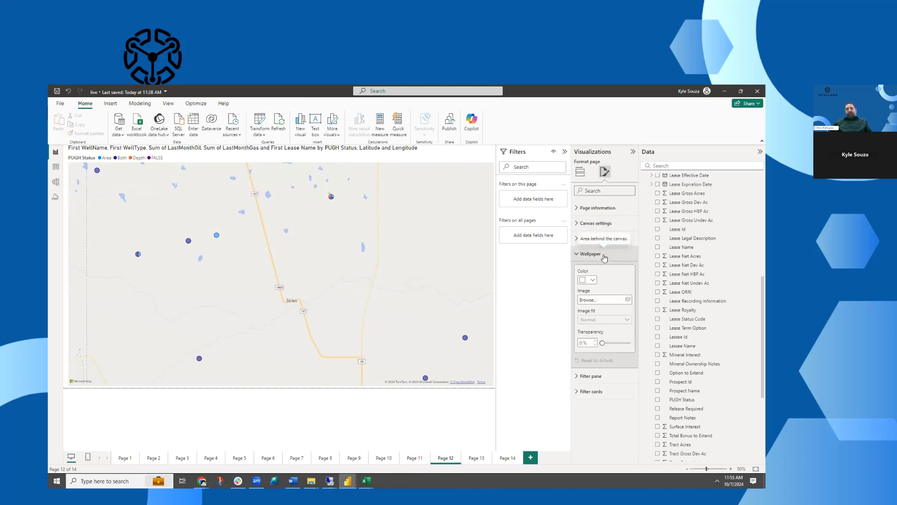
left_click(604, 256)
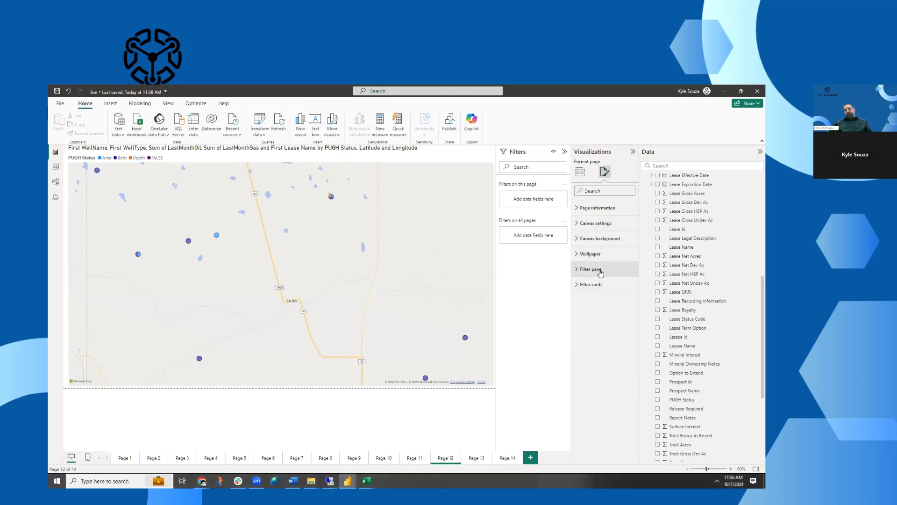
left_click(581, 176)
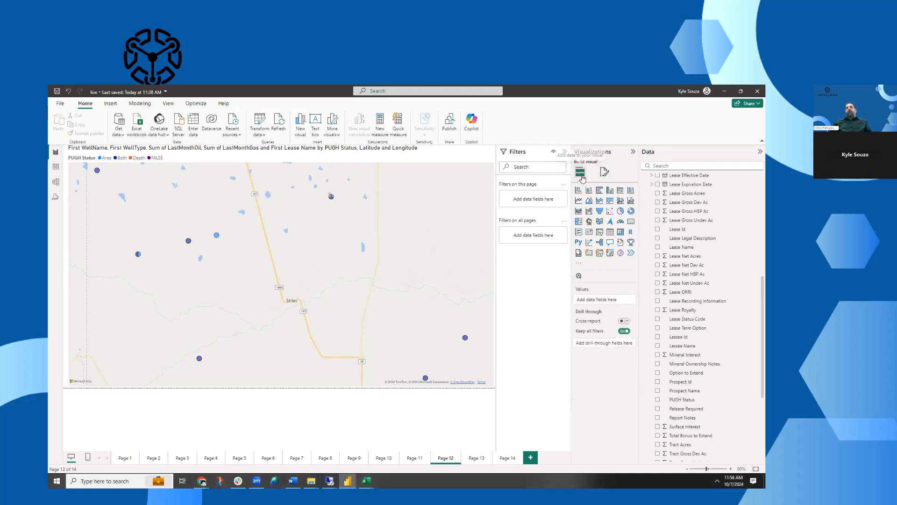
Step: Review the county charts on page 13 and return to the lease and tract visuals on page 14
left_click(477, 460)
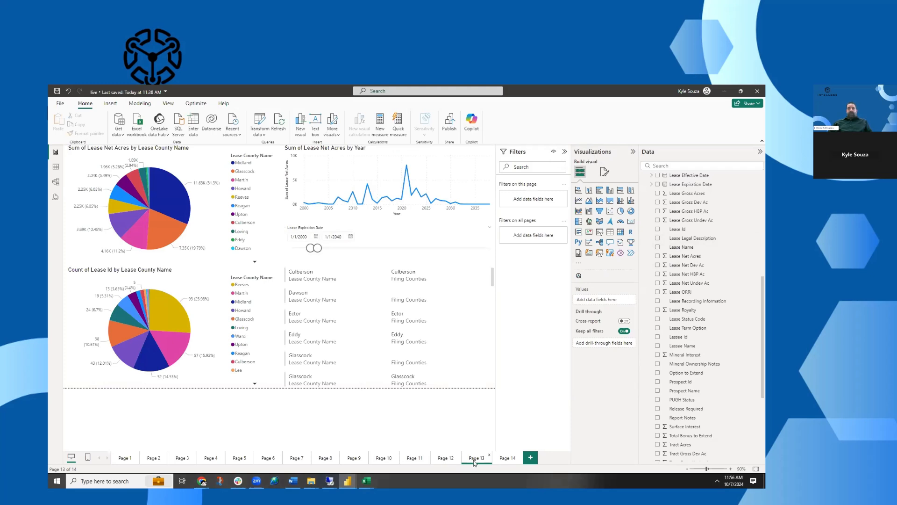
mouse_move(475, 462)
left_mouse_down()
mouse_move(511, 460)
mouse_move(474, 462)
left_mouse_up()
left_click(507, 461)
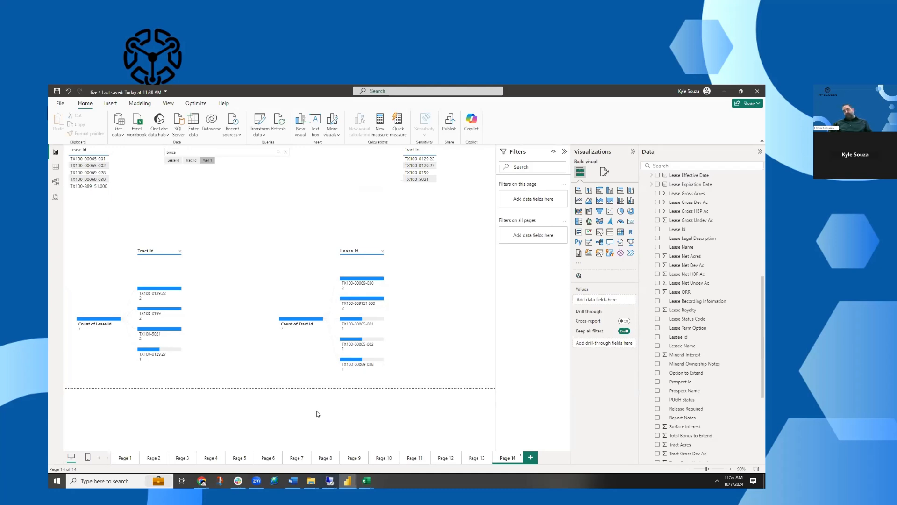
Step: Collapse the Lease and Tract Data Report field list and open the dashboard on page 10
scroll(710, 384, "down", 1)
scroll(706, 350, "up", 10)
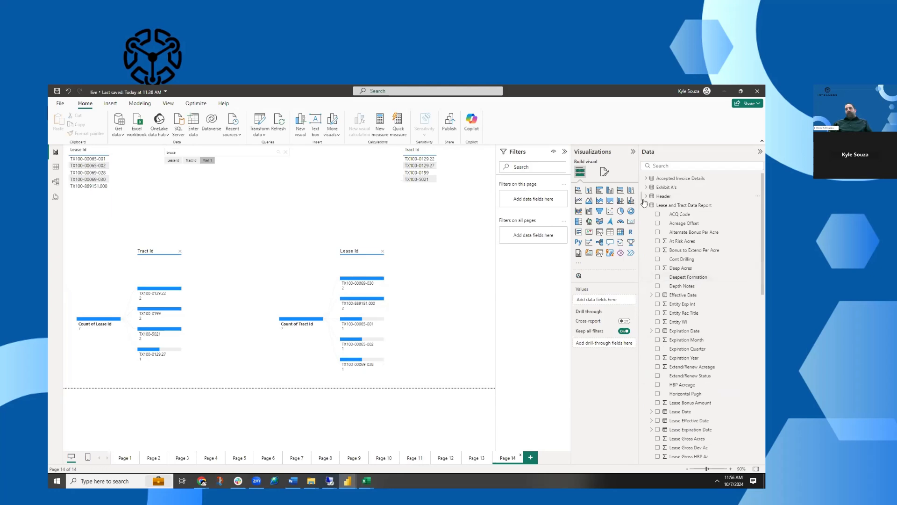
left_click(646, 205)
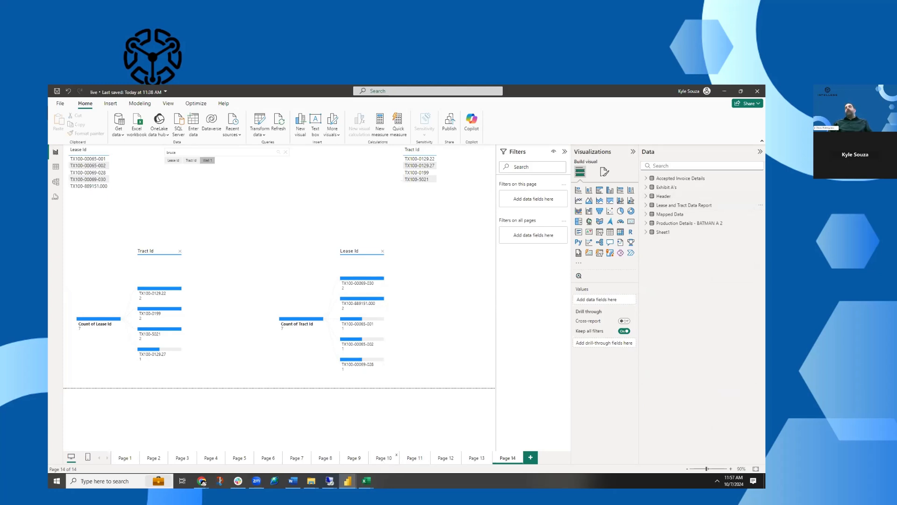
left_click(382, 458)
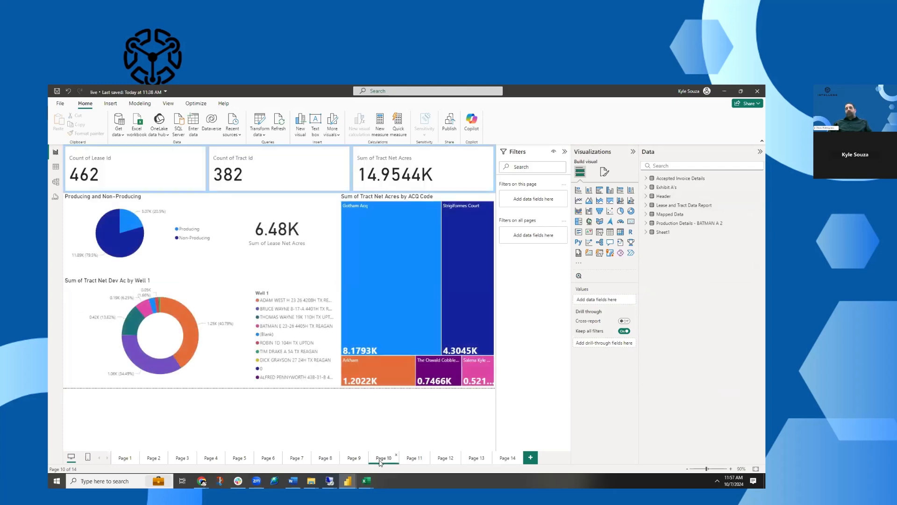